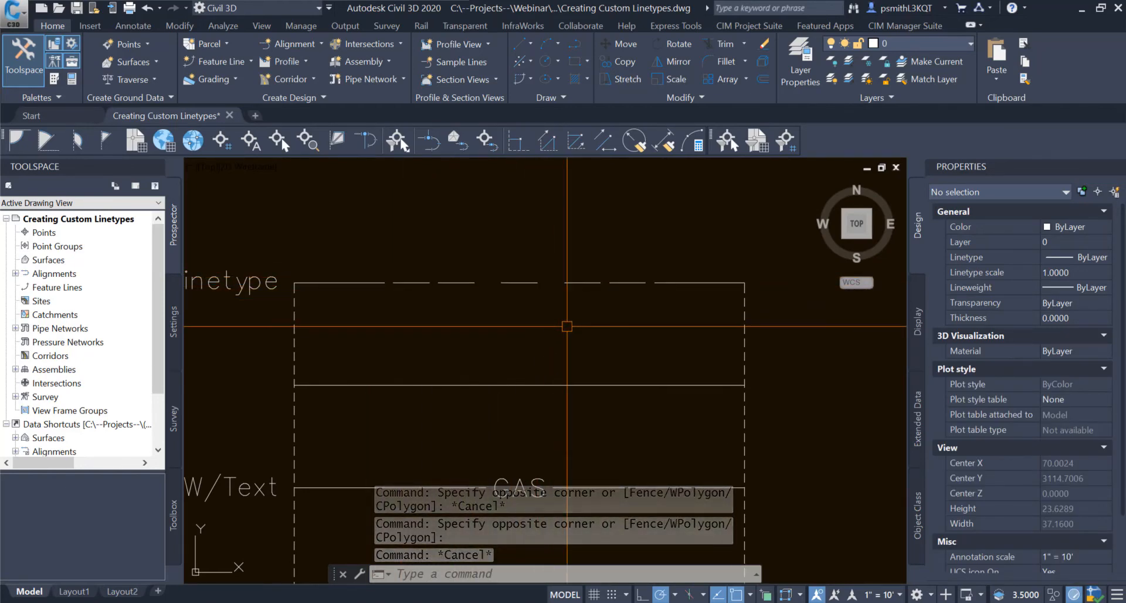
# - Start the Make Linetype command and save the linetype file as Creating Custom Linetypes.lin in the Creating Custom Linetypes folder
pyautogui.moveTo(567, 327)
pyautogui.mouseDown(button='middle')
pyautogui.moveTo(544, 325)
pyautogui.moveTo(586, 323)
pyautogui.moveTo(553, 301)
pyautogui.mouseUp(button='middle')
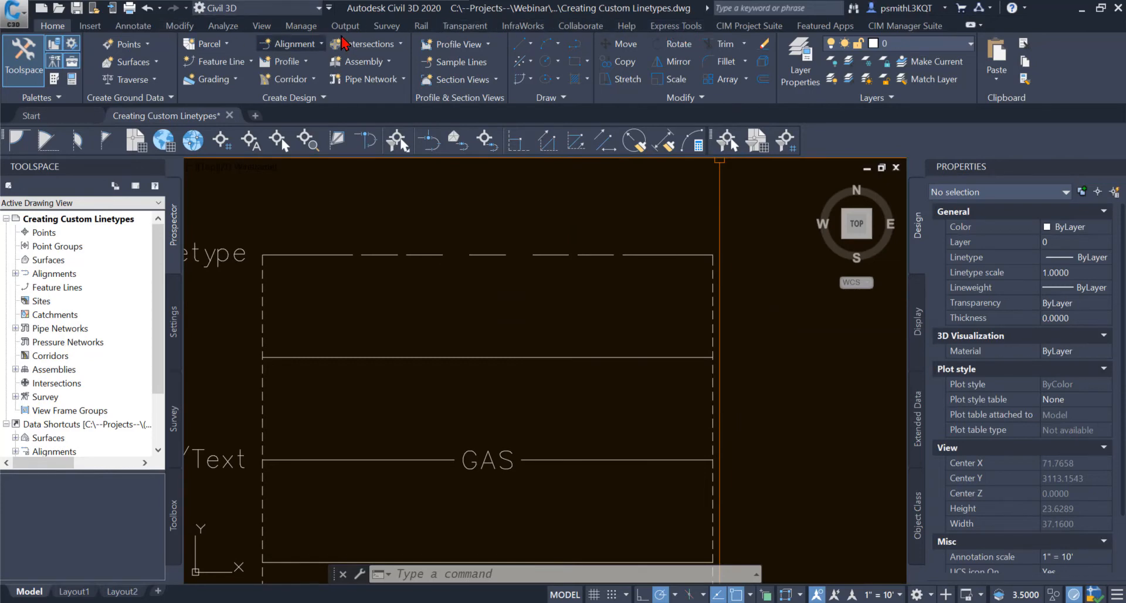
pyautogui.click(672, 28)
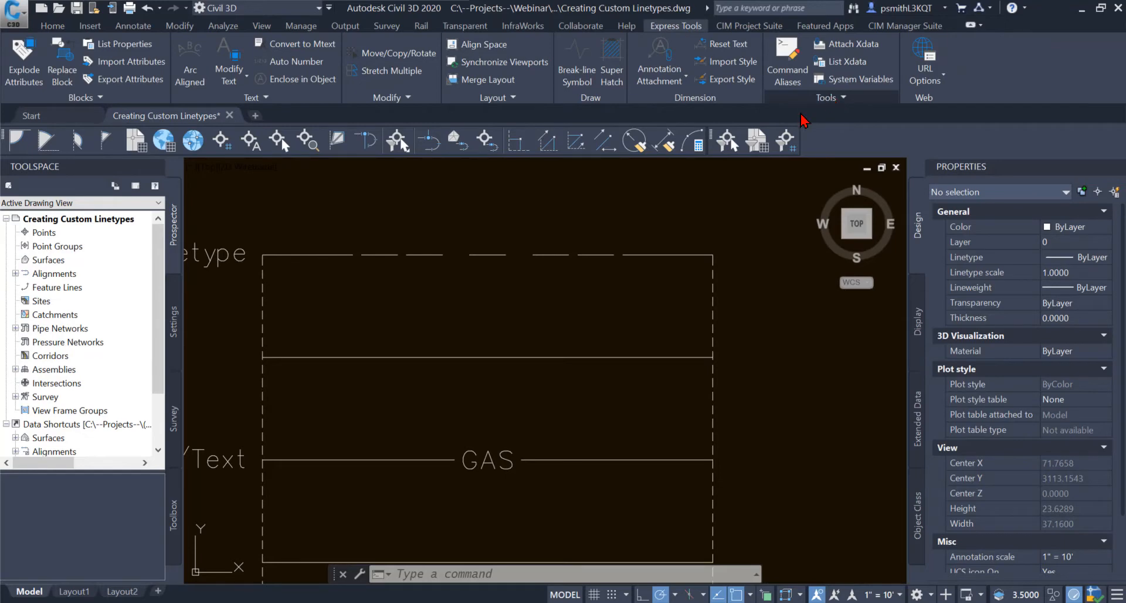
pyautogui.click(843, 99)
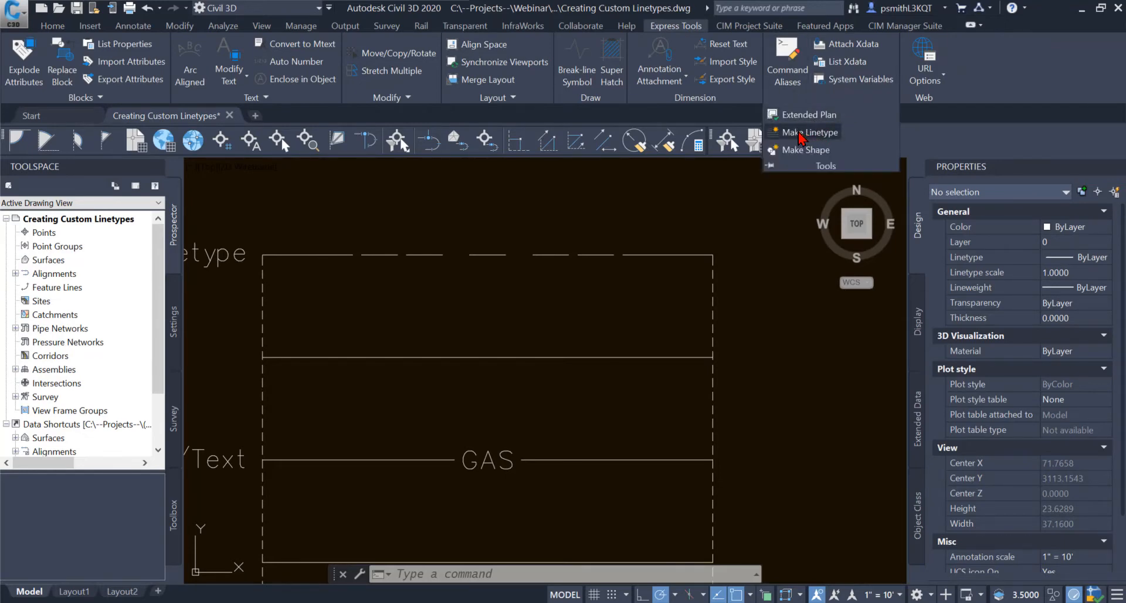
pyautogui.click(796, 134)
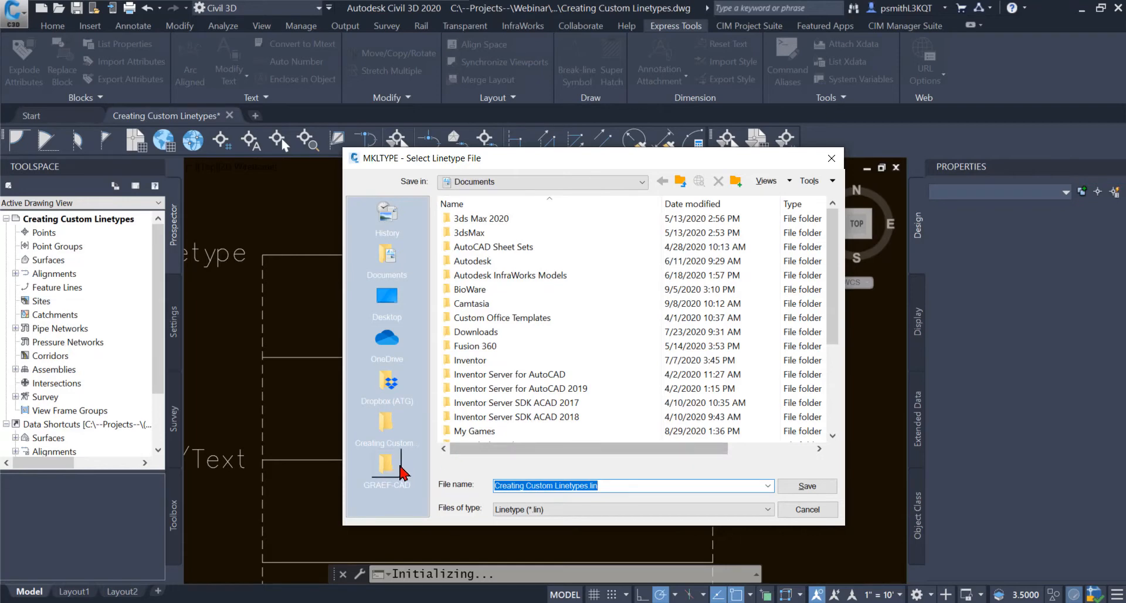
pyautogui.click(388, 427)
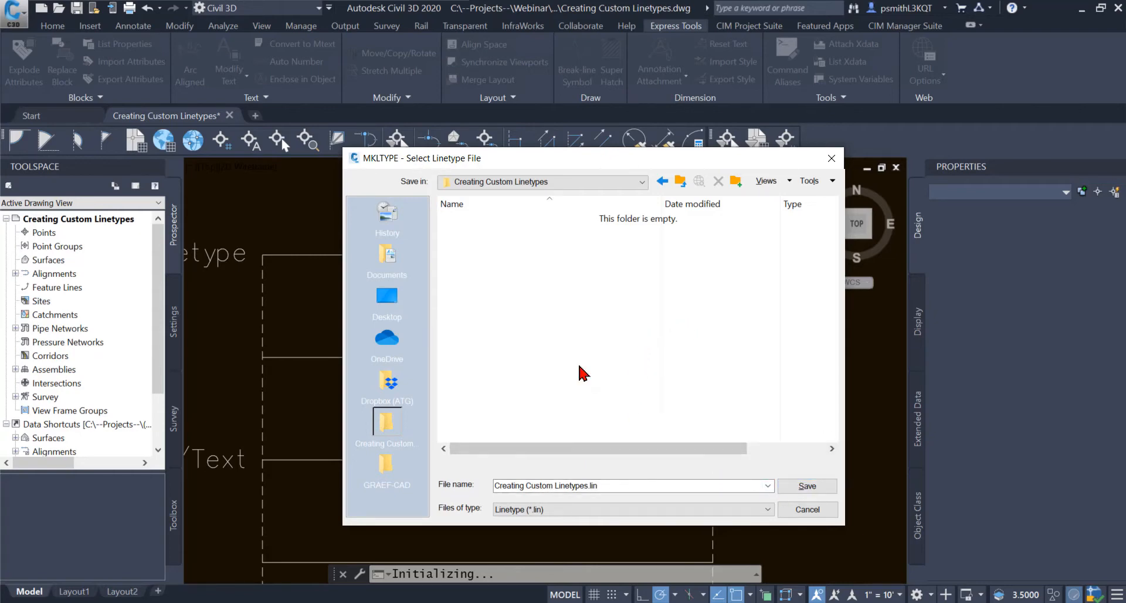
pyautogui.click(814, 490)
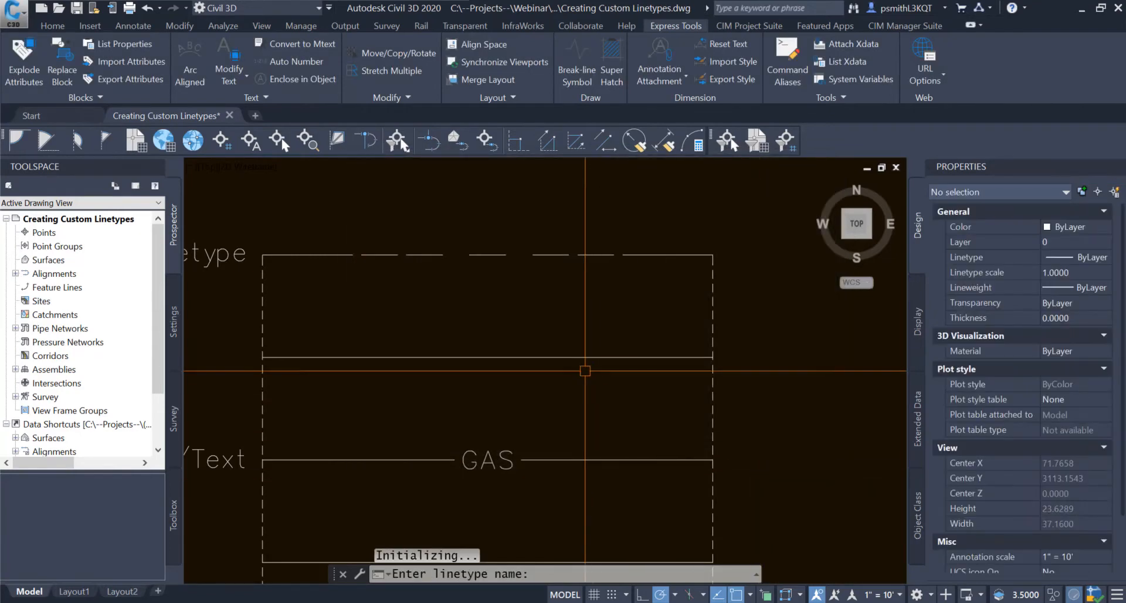
# - Name the linetype newlinetype and give it the description "new dashed"
pyautogui.scroll(-4, 492, 376)
pyautogui.scroll(2, 488, 355)
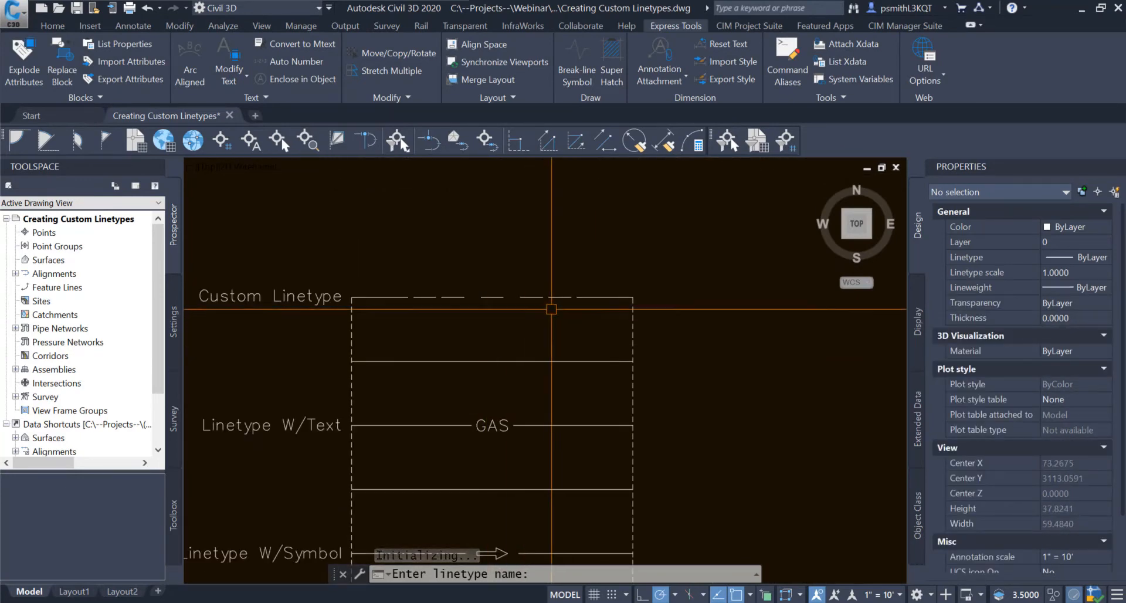
pyautogui.moveTo(554, 309); pyautogui.dragTo(531, 317, button='middle')
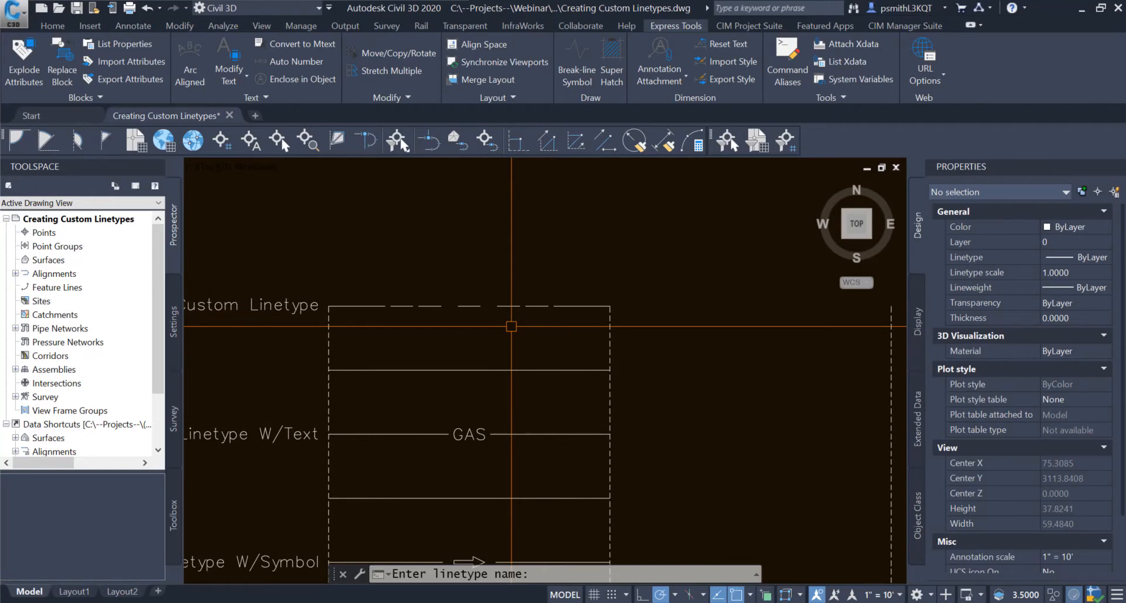
pyautogui.write('newlinetype')
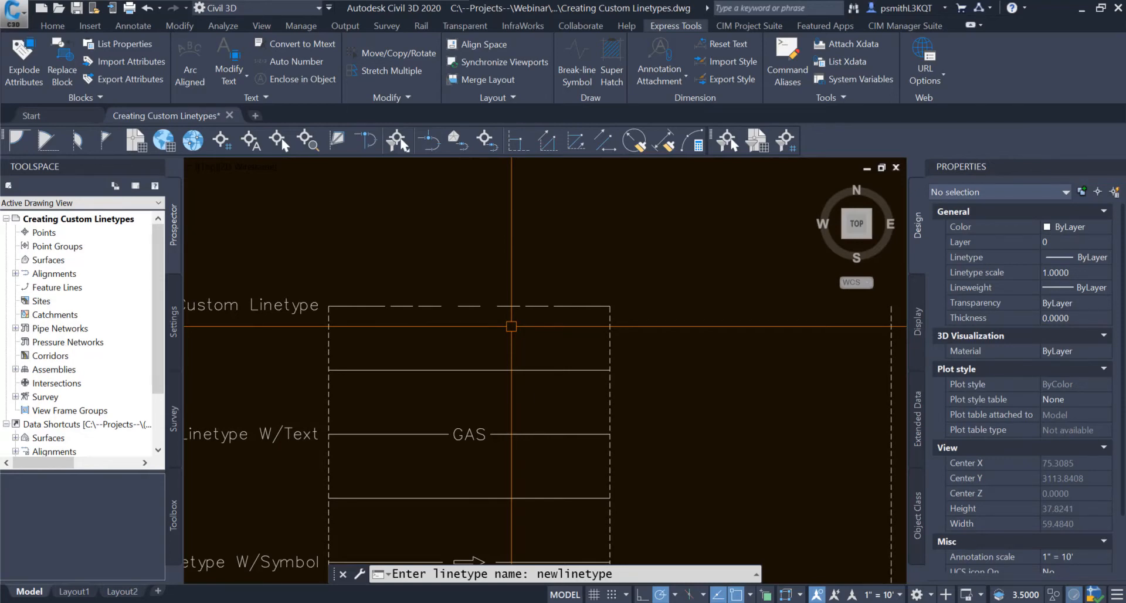
pyautogui.press('Return')
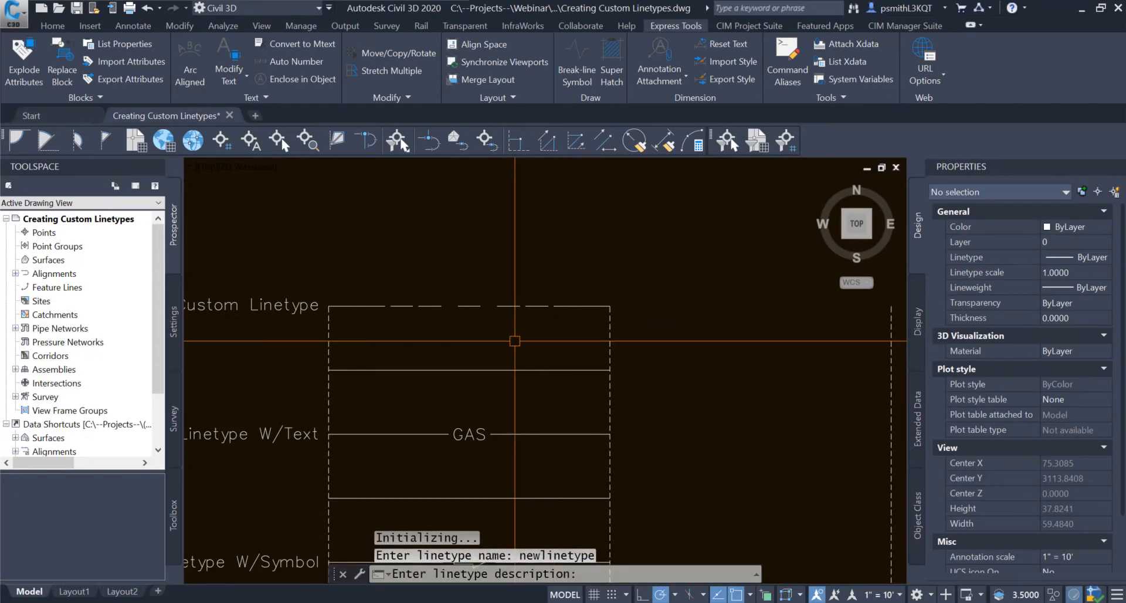
pyautogui.write('dashed')
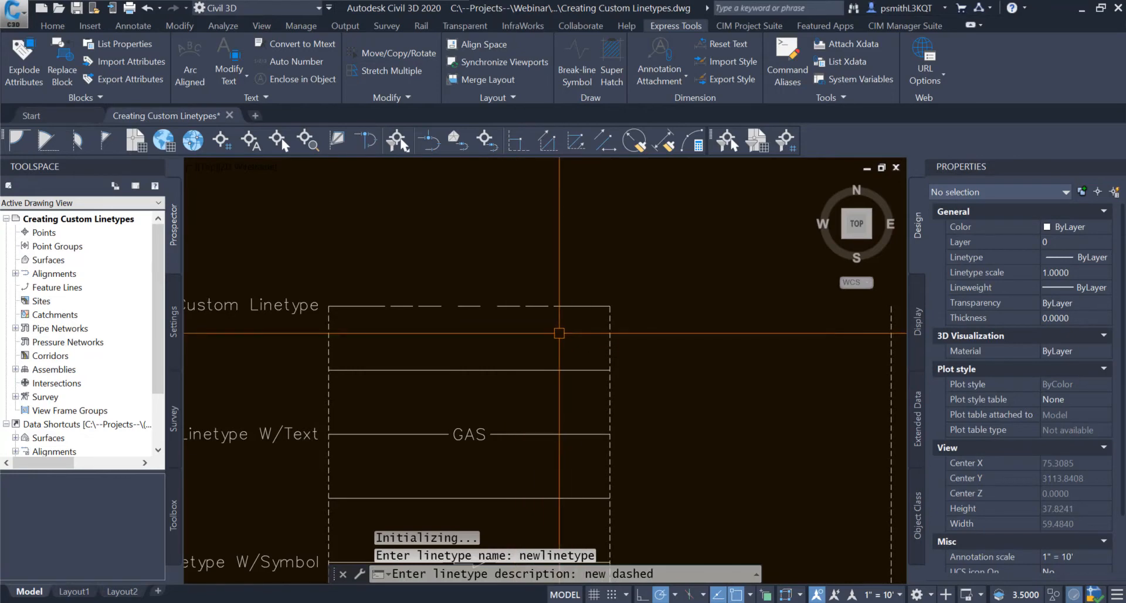
pyautogui.press('Return')
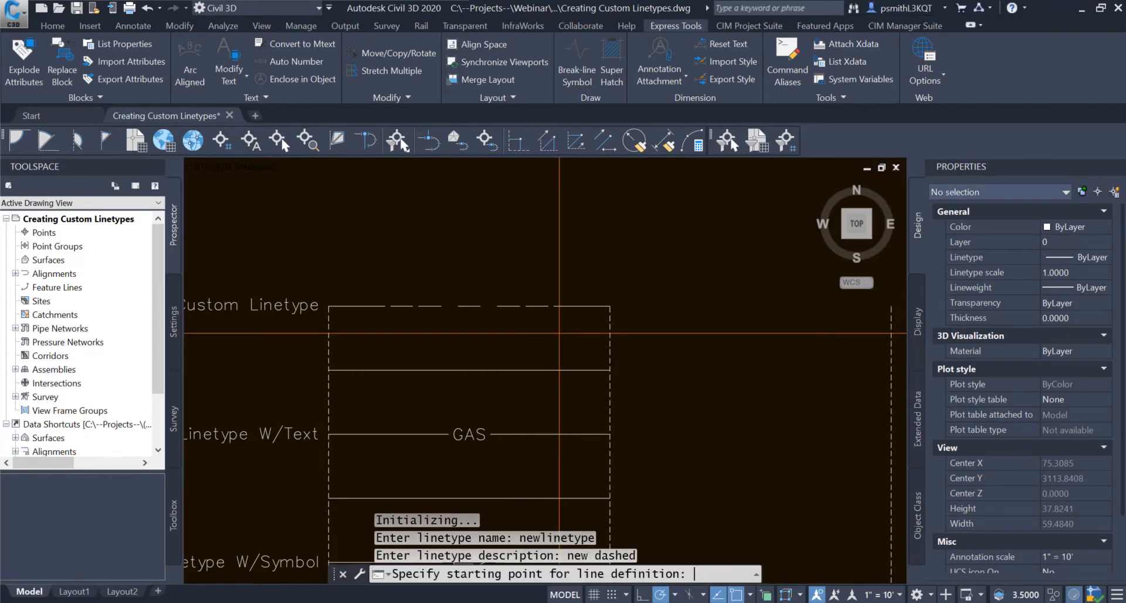
# - Set the line definition's starting point at the left endpoint of the Custom Linetype sample line
pyautogui.scroll(3, 204, 334)
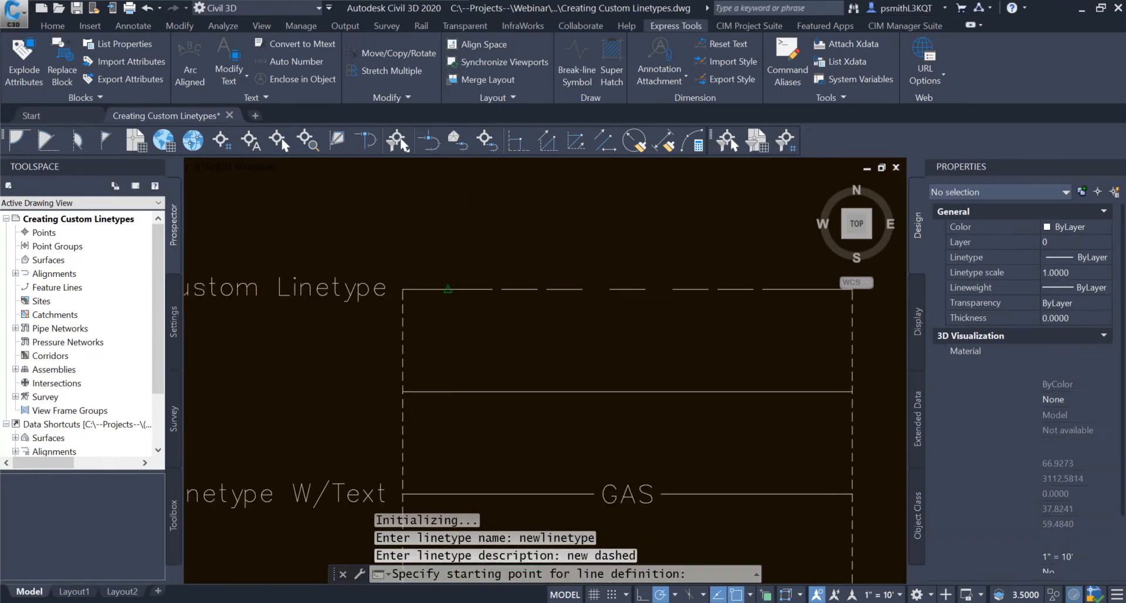
pyautogui.scroll(3, 348, 334)
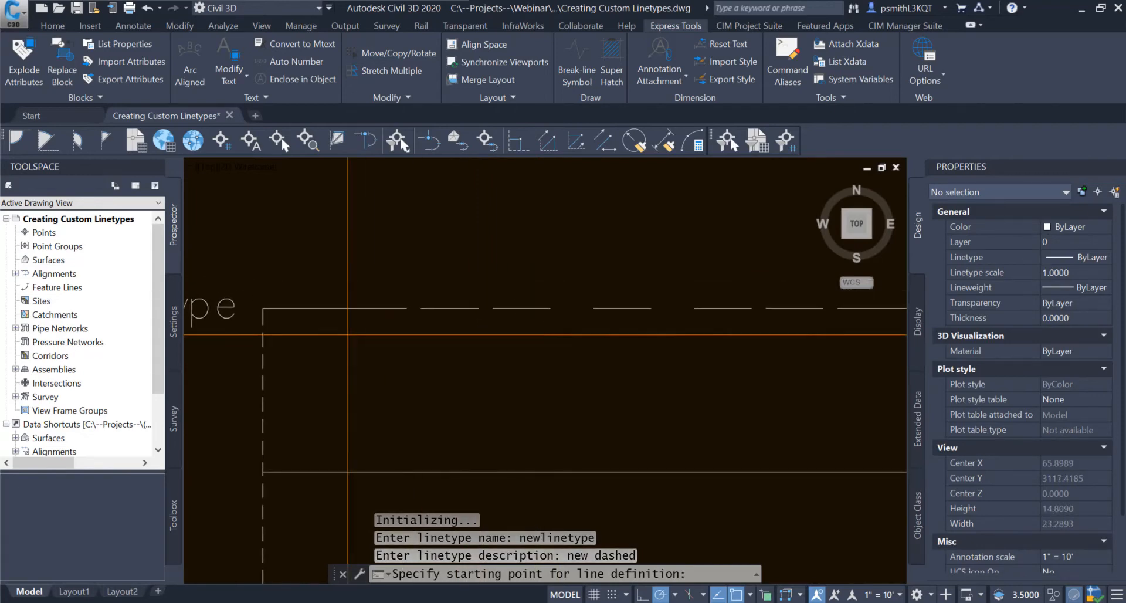
pyautogui.click(262, 307)
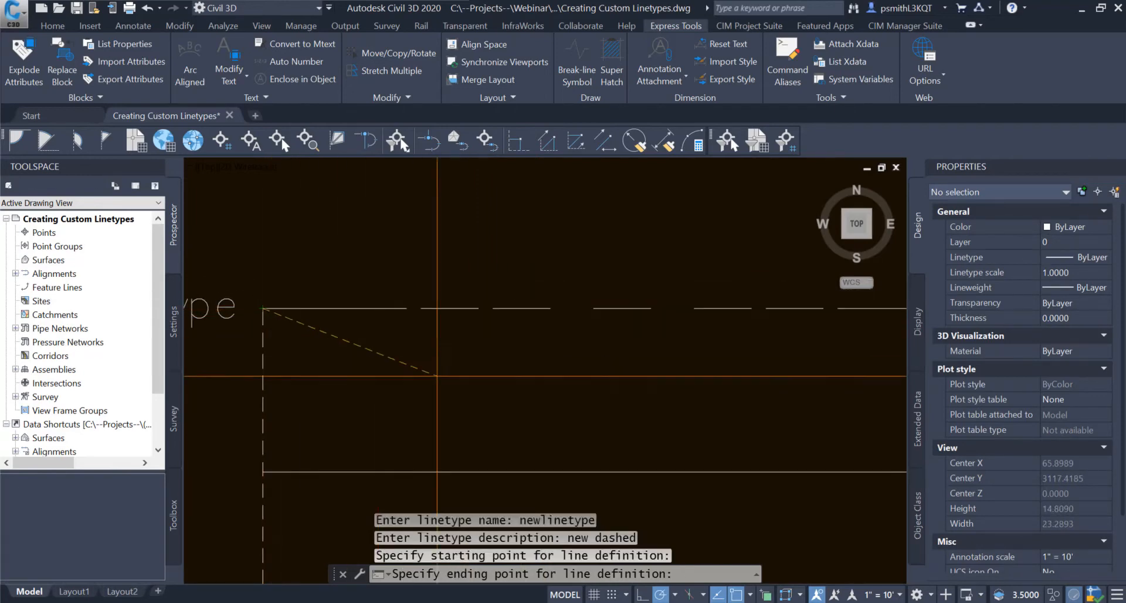
# - Set the line definition's ending point at the left endpoint of the sample line's last dash, where the pattern repeats
pyautogui.moveTo(598, 372); pyautogui.dragTo(324, 393, button='middle')
pyautogui.scroll(4, 545, 366)
pyautogui.moveTo(585, 334); pyautogui.dragTo(478, 355, button='middle')
pyautogui.scroll(-2, 478, 352)
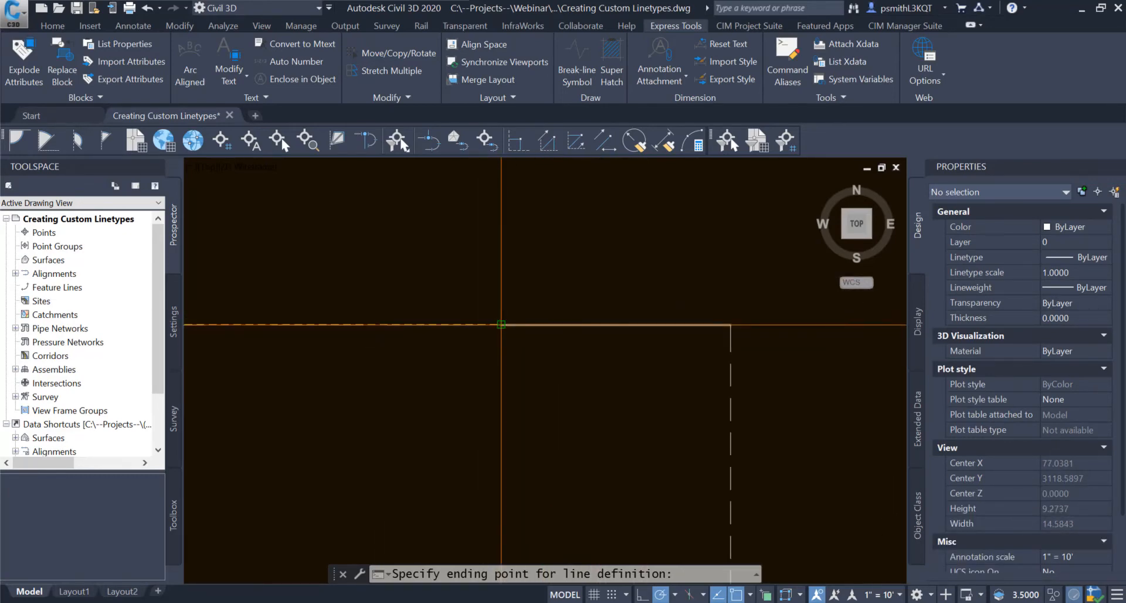
pyautogui.scroll(-2, 498, 328)
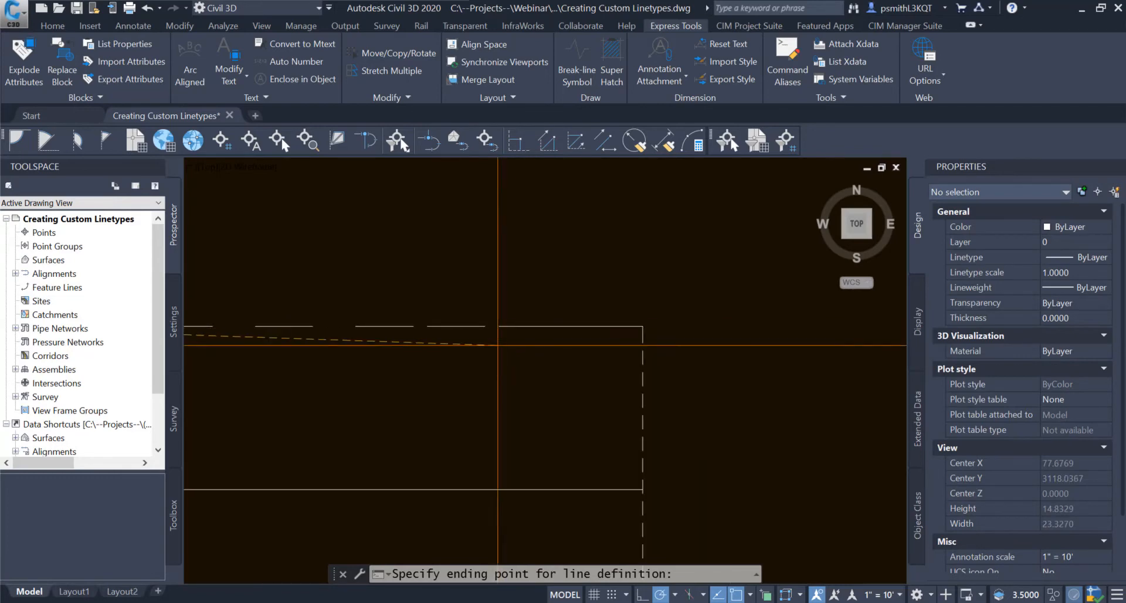
pyautogui.scroll(-5, 616, 325)
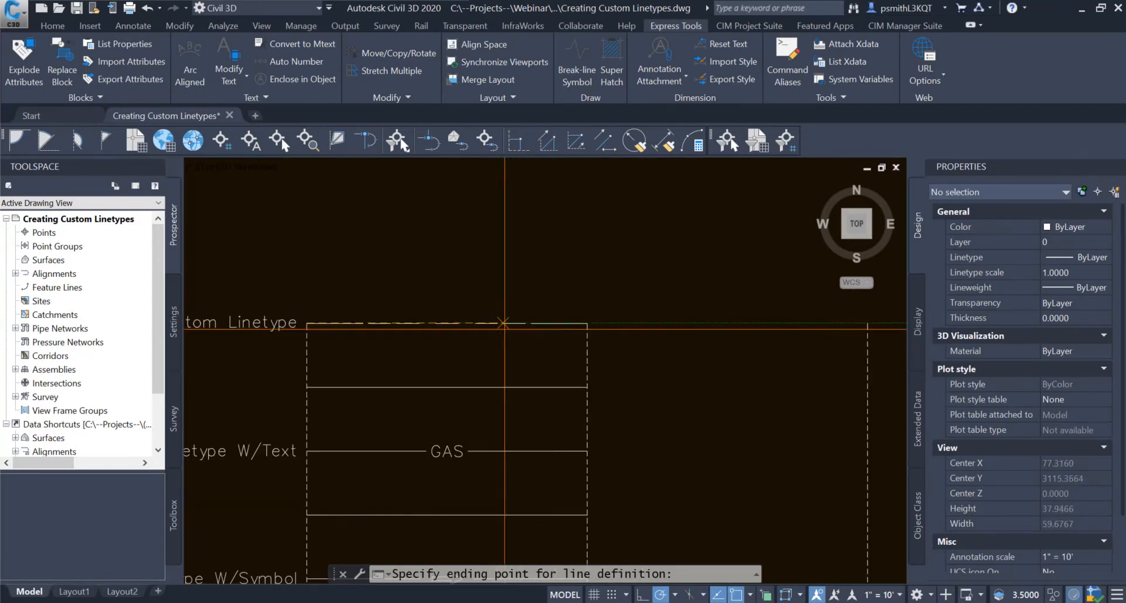
pyautogui.scroll(5, 429, 320)
pyautogui.moveTo(610, 343); pyautogui.dragTo(296, 362, button='middle')
pyautogui.scroll(2, 620, 352)
pyautogui.moveTo(641, 333); pyautogui.dragTo(613, 340, button='middle')
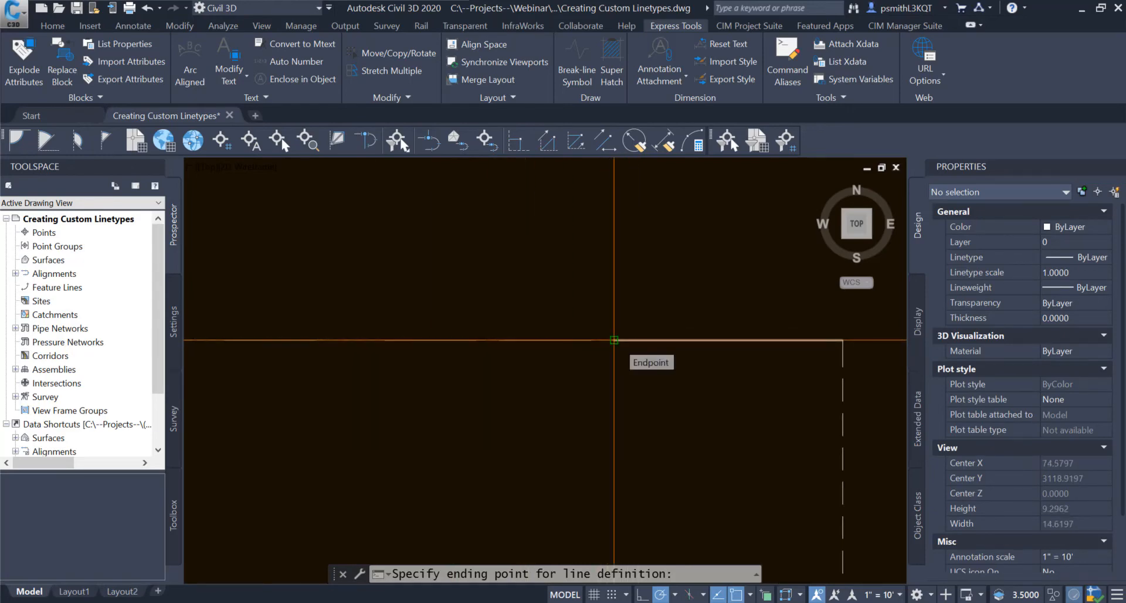
pyautogui.click(613, 340)
# - Select the first six dashes of the sample line, leaving out the last one, and create the linetype
pyautogui.scroll(-3, 596, 391)
pyautogui.moveTo(596, 392); pyautogui.dragTo(695, 341, button='middle')
pyautogui.scroll(2, 575, 370)
pyautogui.scroll(-2, 688, 351)
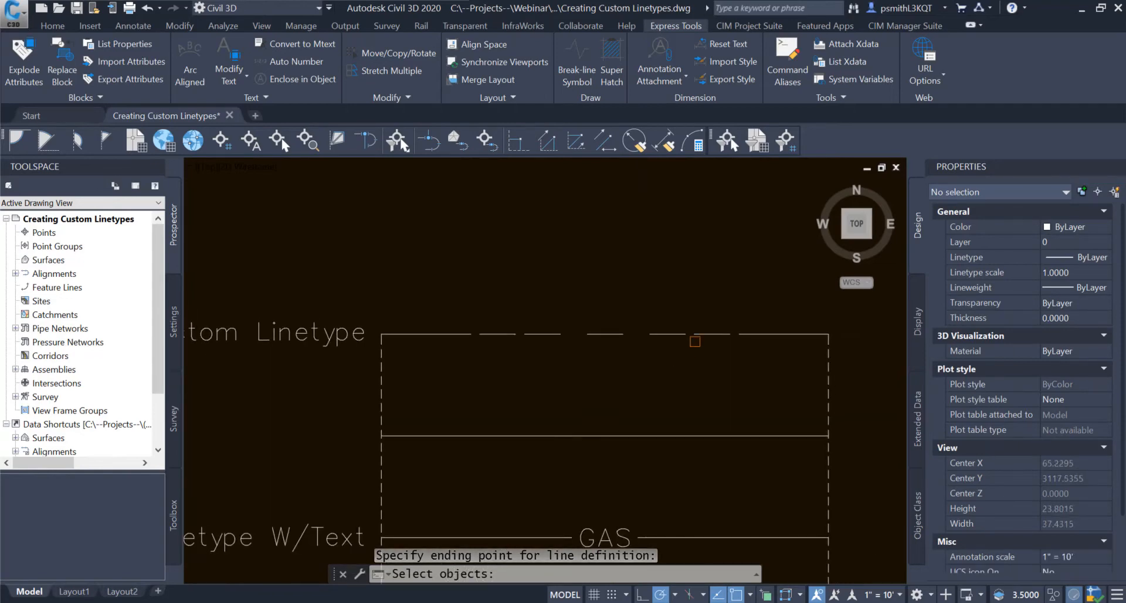
pyautogui.click(726, 304)
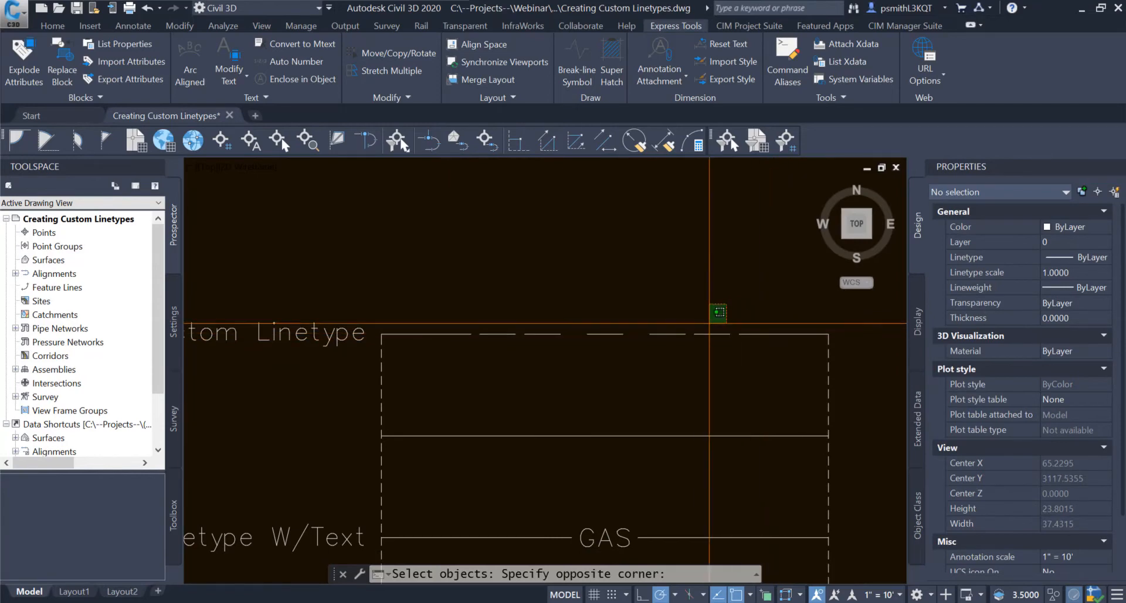
pyautogui.click(405, 368)
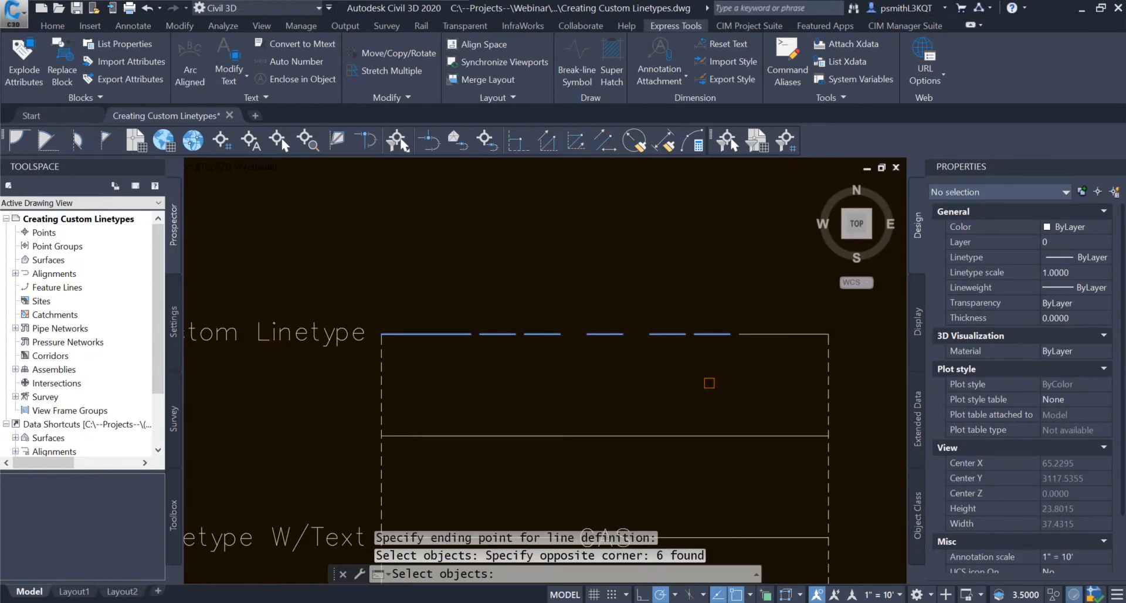
pyautogui.press('Return')
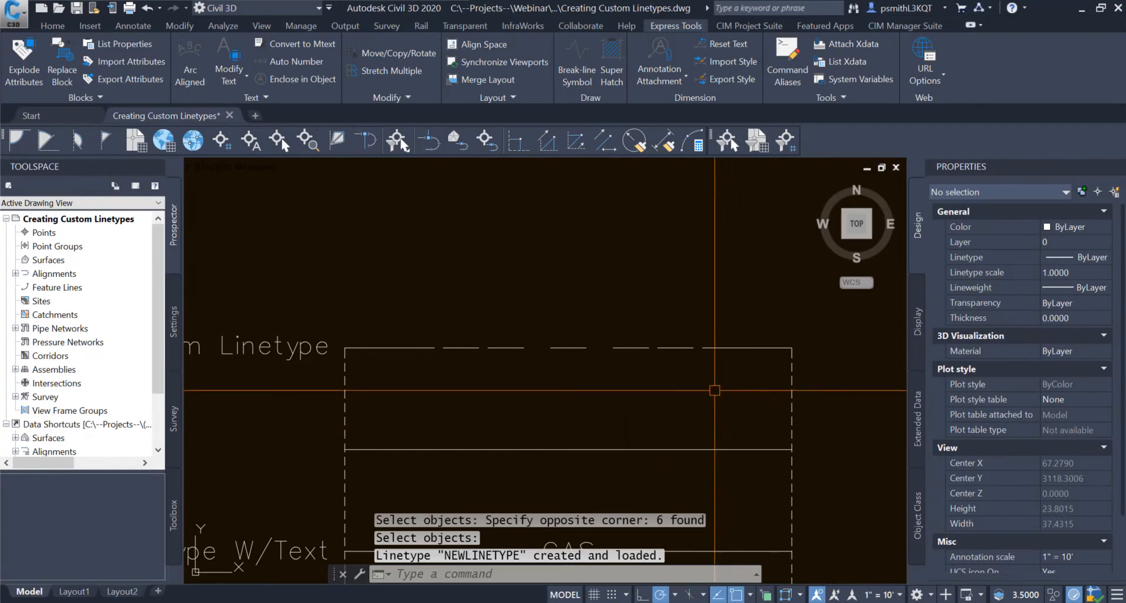
# - Check the Creating Custom Linetypes folder in File Explorer for the saved .lin file, and return to the drawing
pyautogui.moveTo(693, 399); pyautogui.dragTo(663, 399, button='middle')
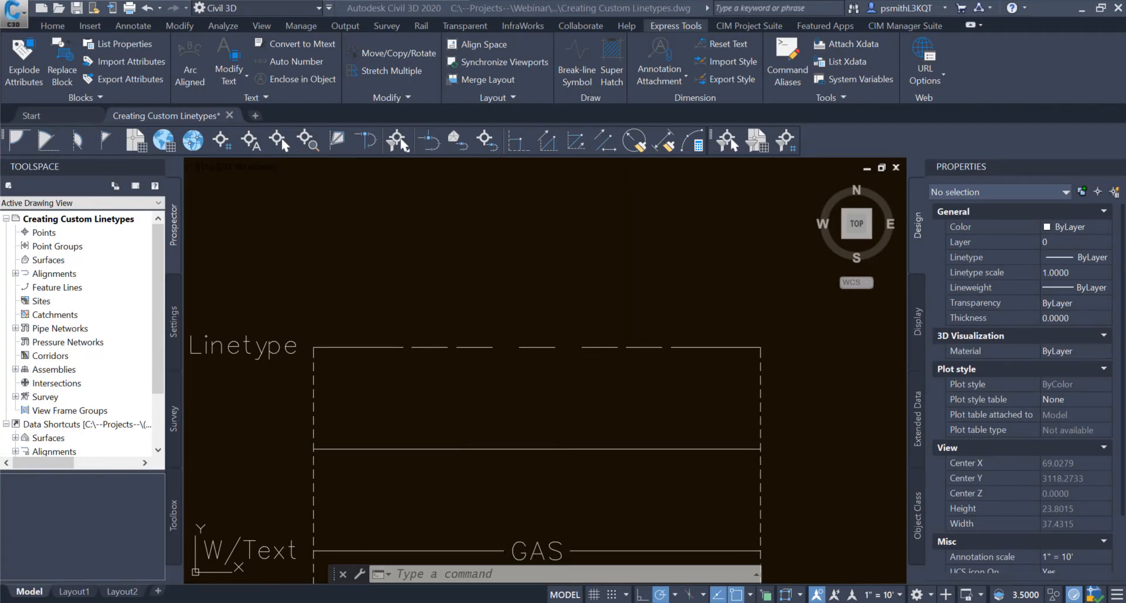
pyautogui.moveTo(1125, 352); pyautogui.dragTo(582, 113)
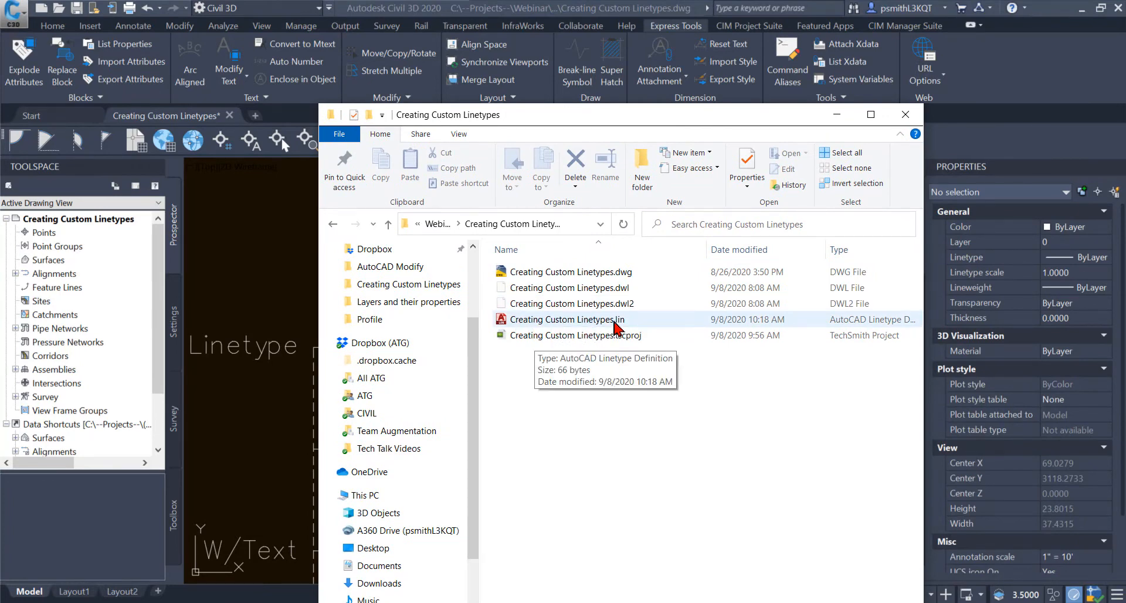
pyautogui.moveTo(605, 116); pyautogui.dragTo(1125, 114)
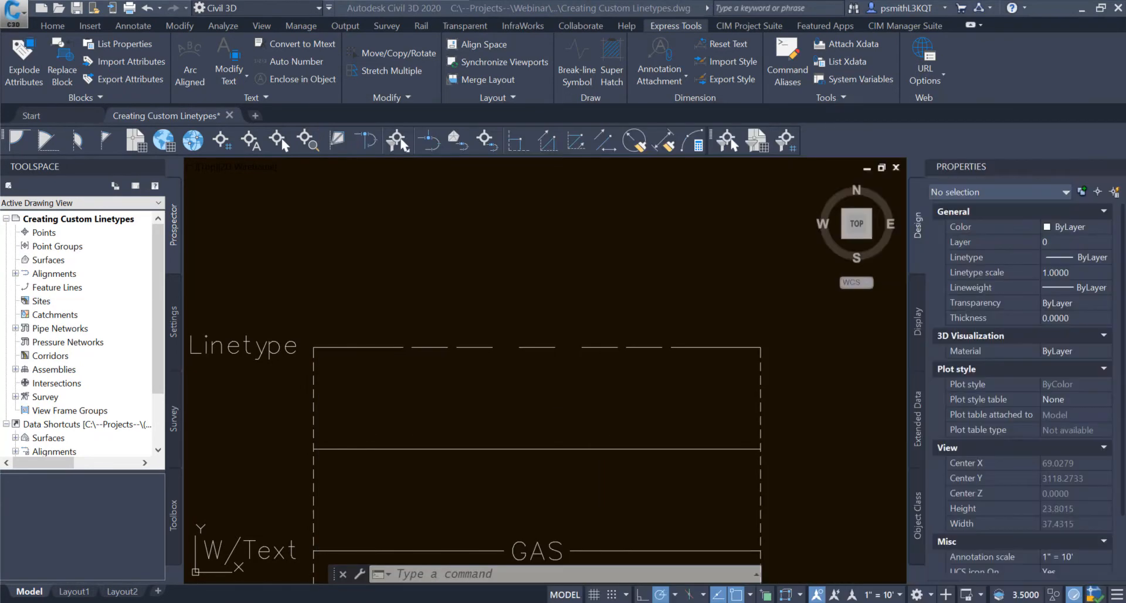
# - Assign the NEWLINETYPE linetype to the continuous polyline directly below the Custom Linetype sample
pyautogui.click(611, 418)
pyautogui.click(599, 462)
pyautogui.moveTo(633, 475); pyautogui.dragTo(606, 457, button='middle')
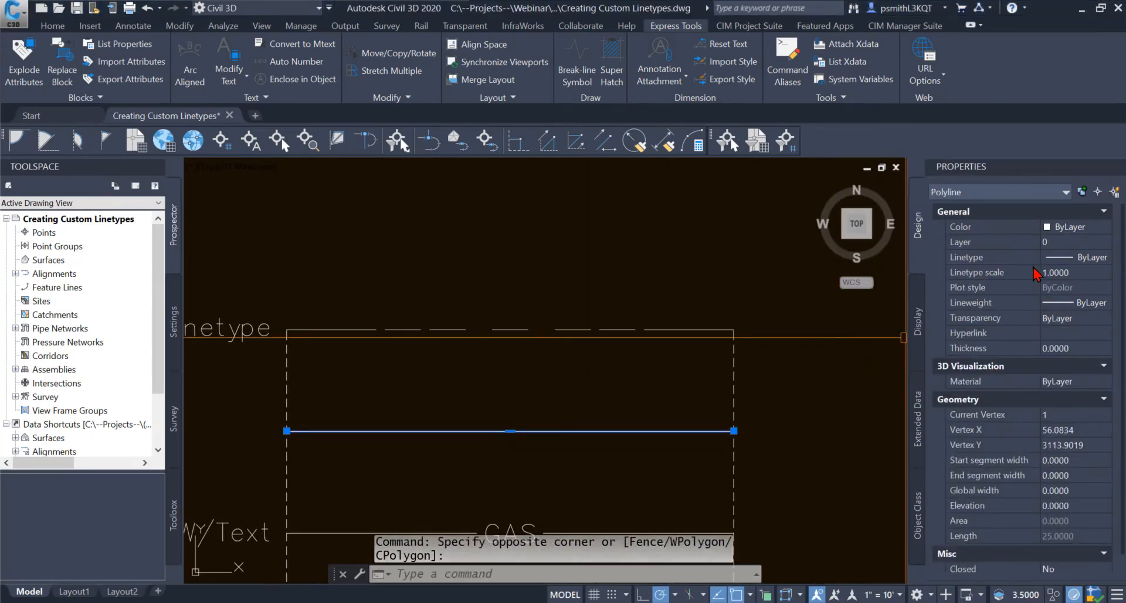
pyautogui.click(1091, 258)
pyautogui.click(1092, 263)
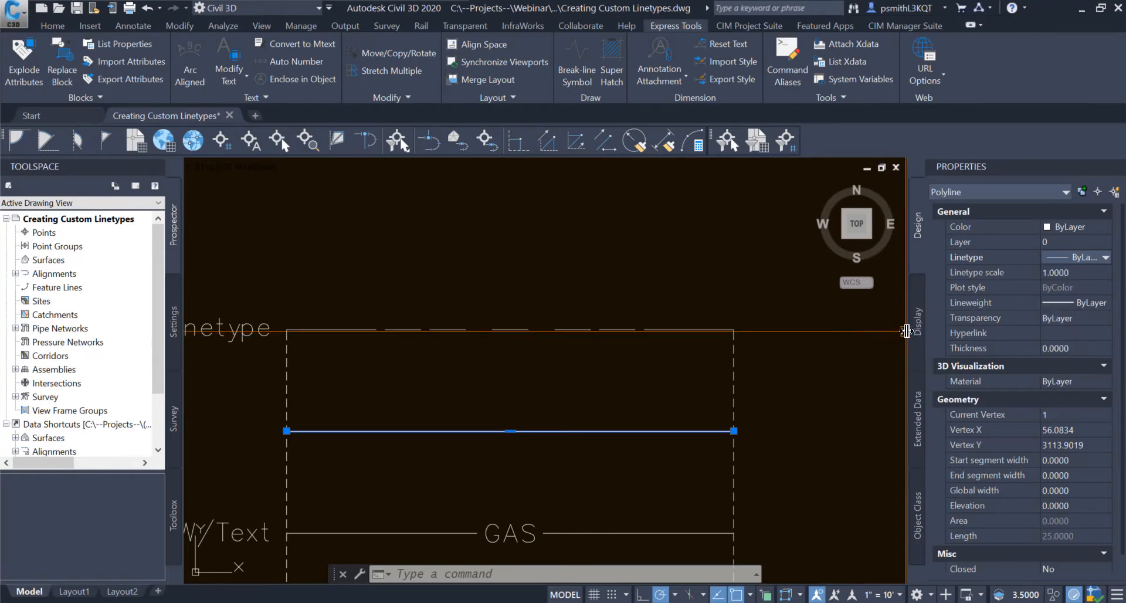
pyautogui.moveTo(878, 330); pyautogui.dragTo(859, 331)
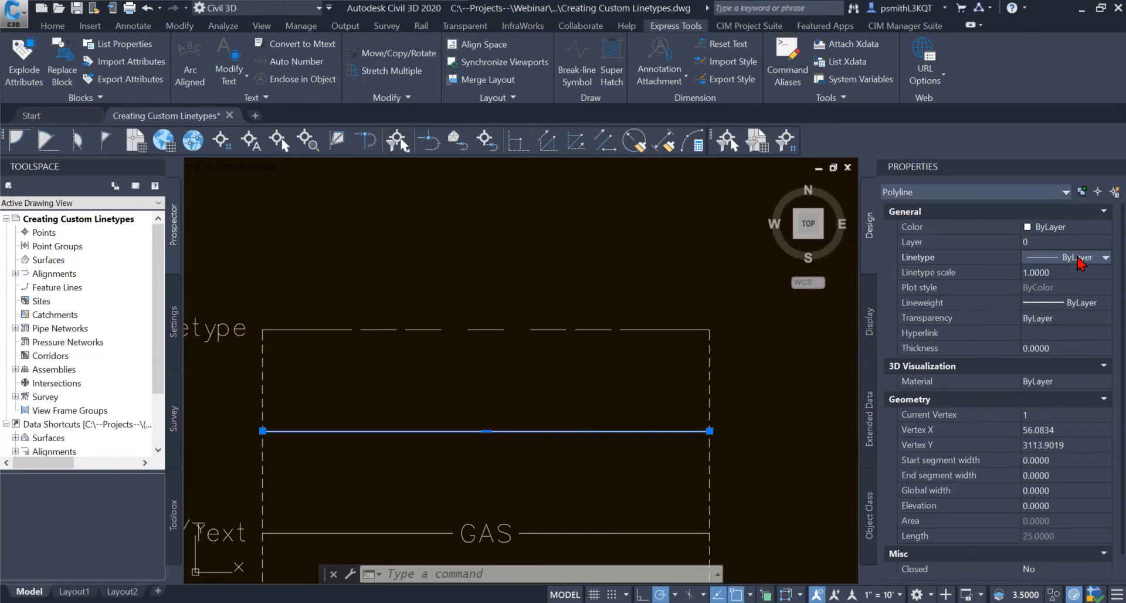
pyautogui.click(1106, 256)
pyautogui.scroll(-1, 1074, 358)
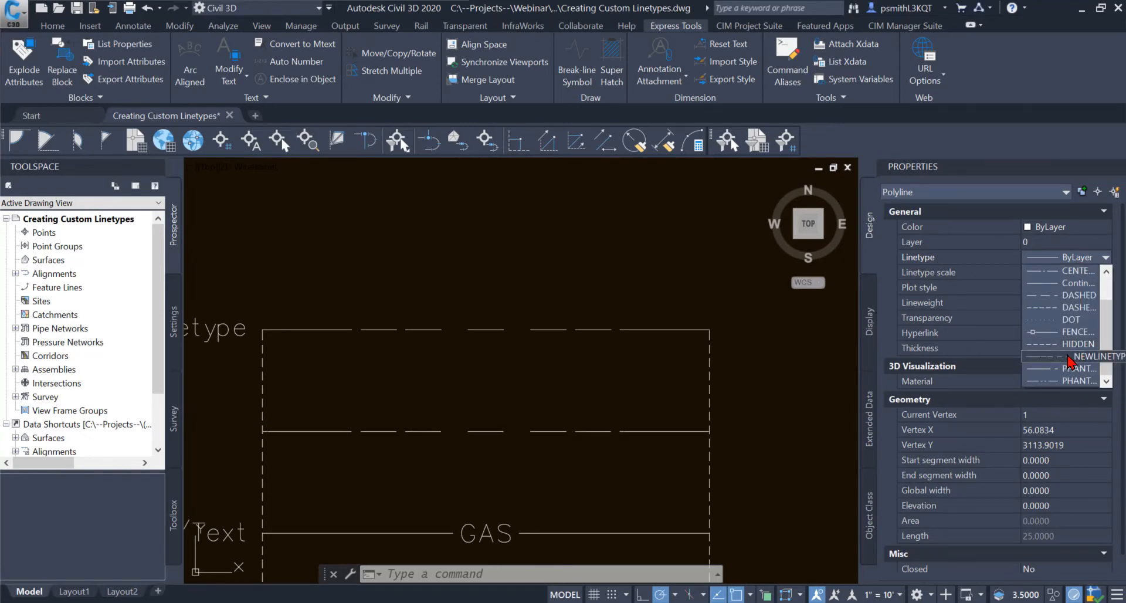
pyautogui.click(1069, 356)
pyautogui.press('Escape')
# - Stretch the right end of the NEWLINETYPE polyline horizontally to the far vertical dashed line
pyautogui.scroll(-2, 632, 391)
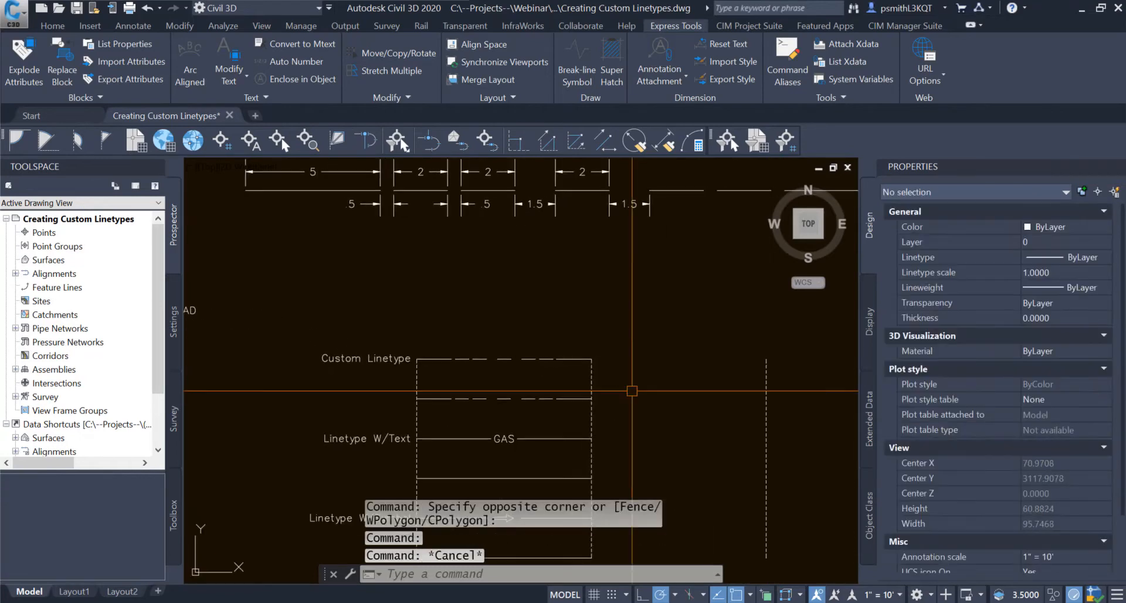
pyautogui.scroll(2, 567, 390)
pyautogui.click(593, 383)
pyautogui.click(546, 412)
pyautogui.click(607, 405)
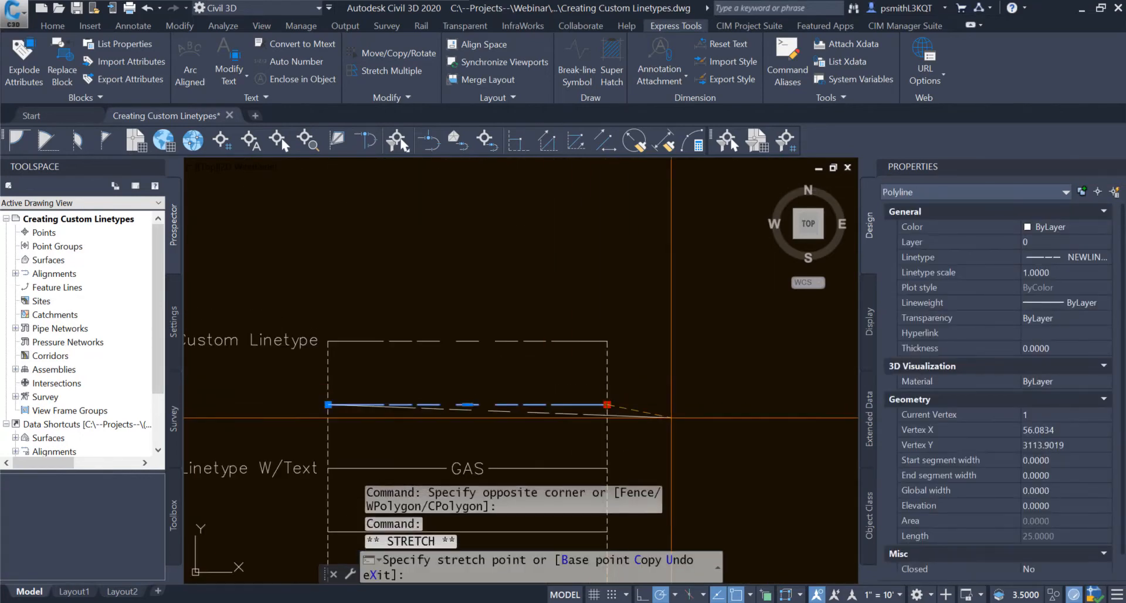
pyautogui.moveTo(671, 417); pyautogui.dragTo(532, 381, button='middle')
pyautogui.click(747, 367)
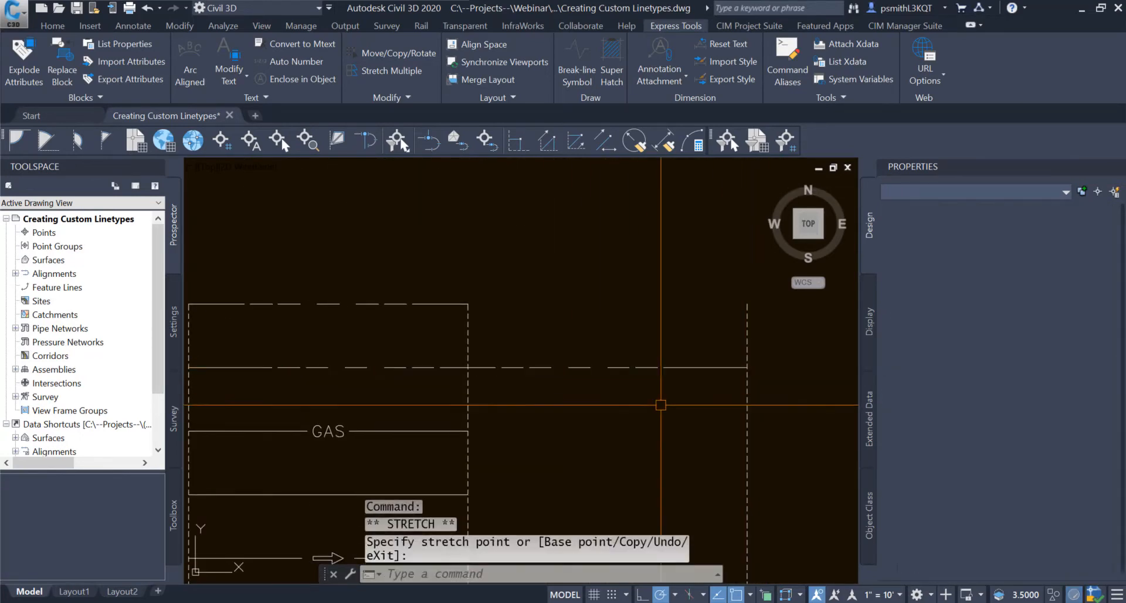
pyautogui.press('Escape')
pyautogui.moveTo(661, 404); pyautogui.dragTo(683, 367, button='middle')
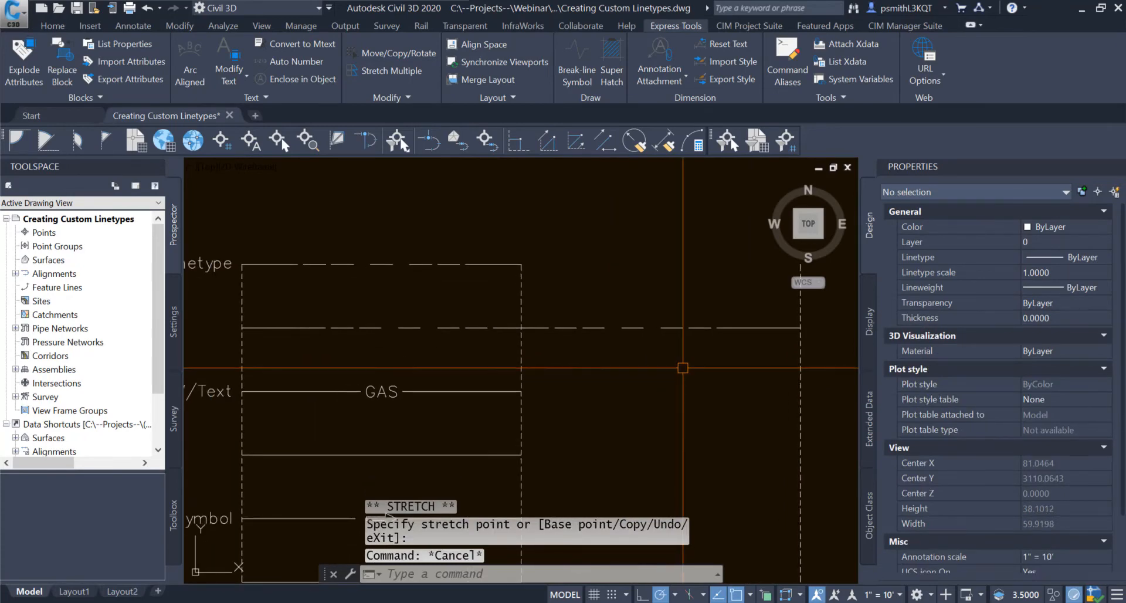
pyautogui.scroll(-2, 682, 368)
pyautogui.scroll(2, 573, 379)
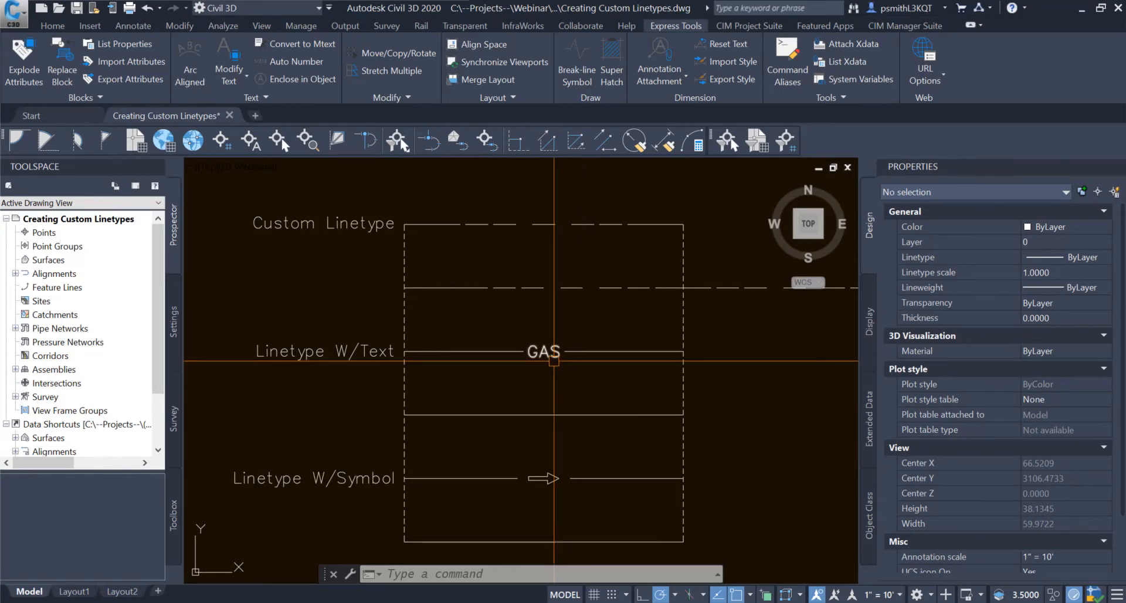
# - Inspect the properties of the GAS text in the Linetype W/Text sample, and clear the selection
pyautogui.scroll(2, 554, 361)
pyautogui.scroll(-2, 543, 368)
pyautogui.moveTo(543, 368)
pyautogui.mouseDown(button='middle')
pyautogui.moveTo(589, 362)
pyautogui.moveTo(555, 368)
pyautogui.mouseUp(button='middle')
pyautogui.scroll(2, 585, 356)
pyautogui.click(533, 356)
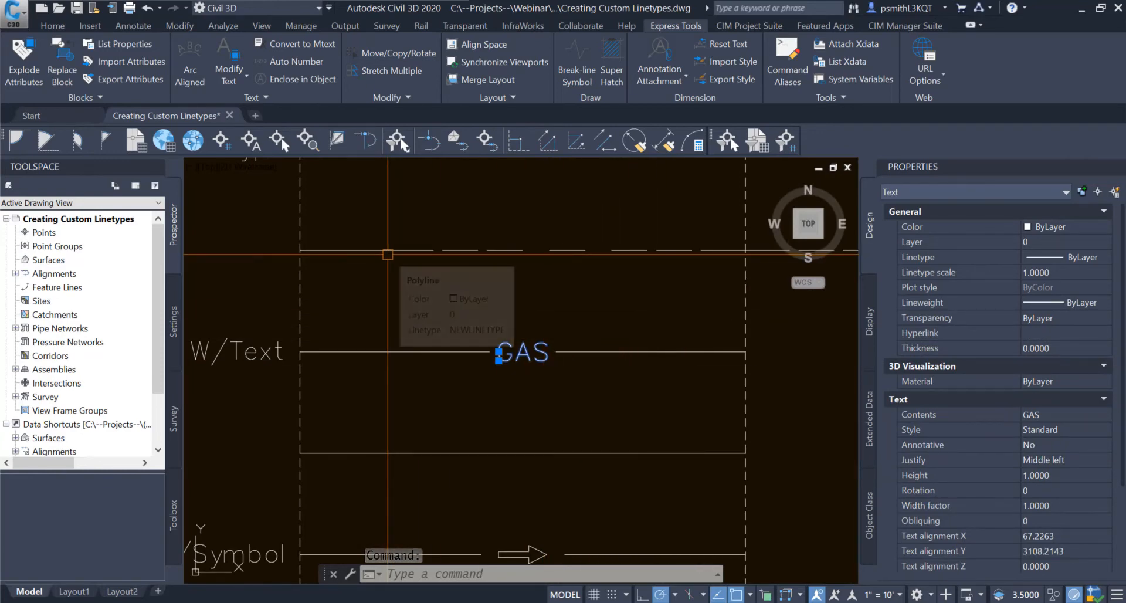
pyautogui.press('Escape')
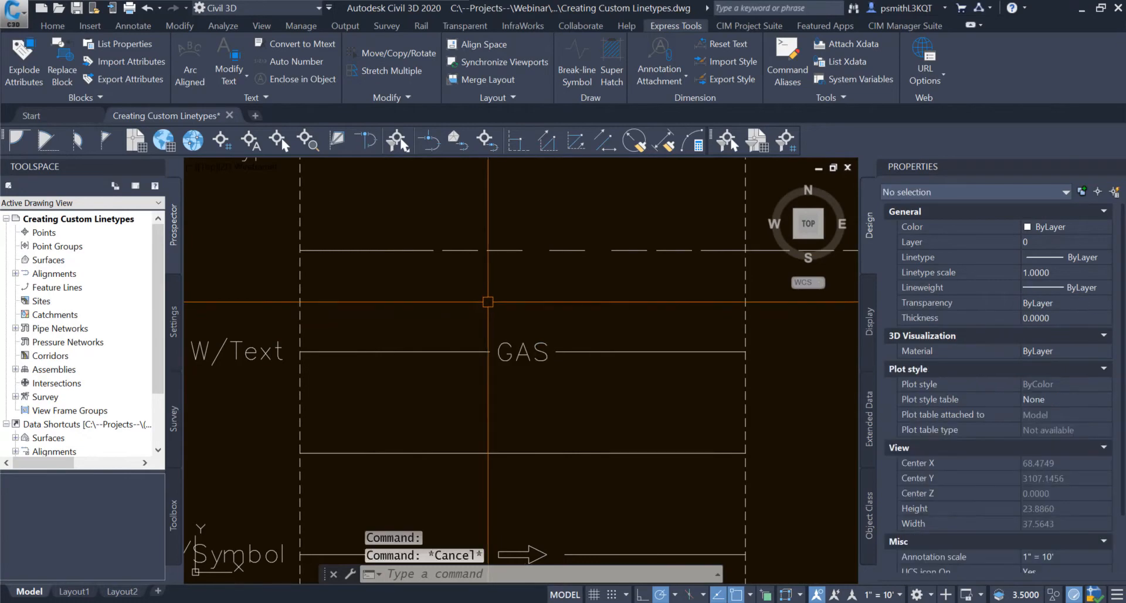
# - Review the Standard text style's font and height settings, and close the text style settings without changes
pyautogui.click(135, 27)
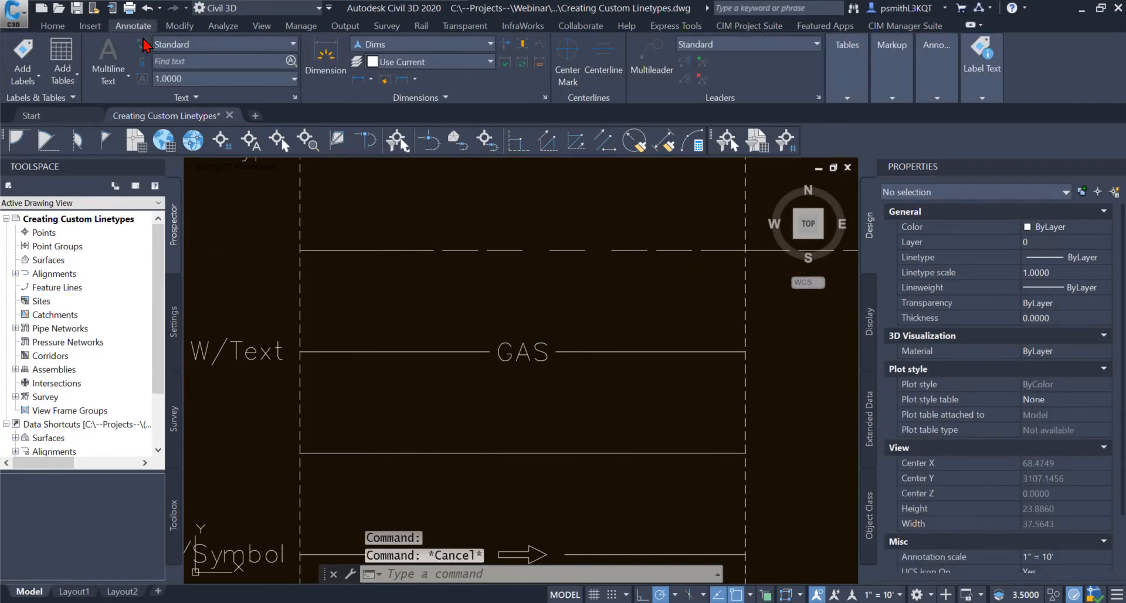
pyautogui.click(295, 98)
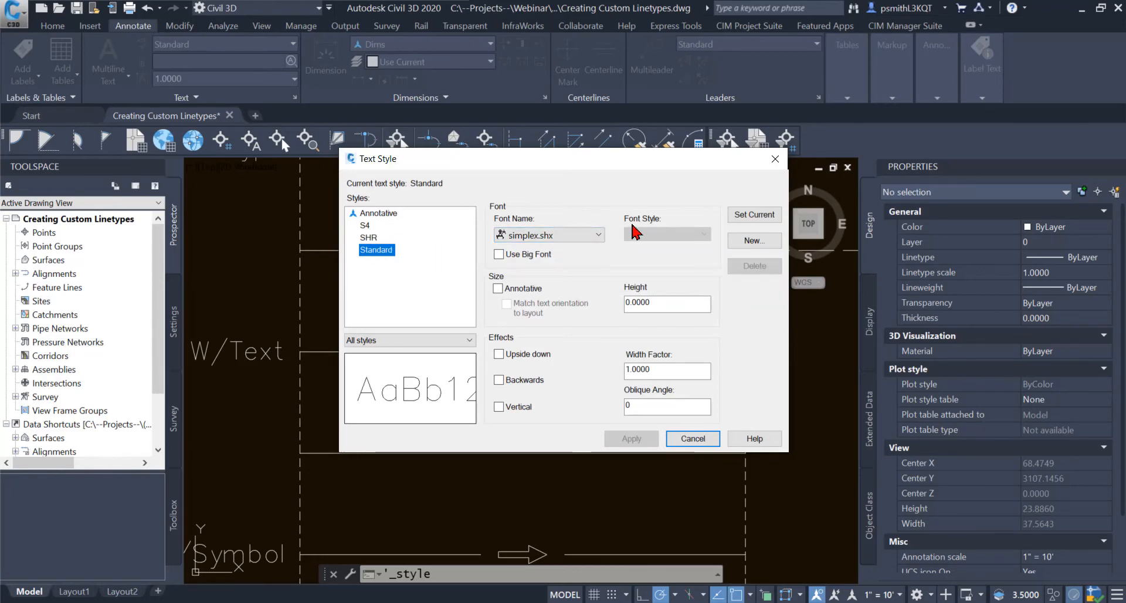
pyautogui.click(599, 236)
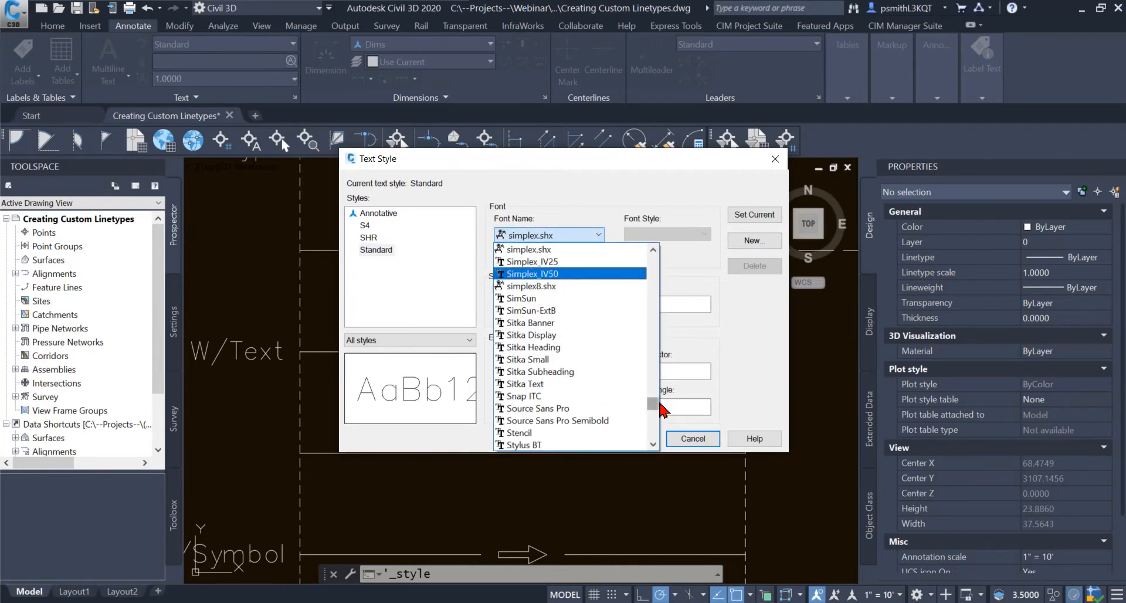
pyautogui.scroll(1, 662, 405)
pyautogui.click(389, 280)
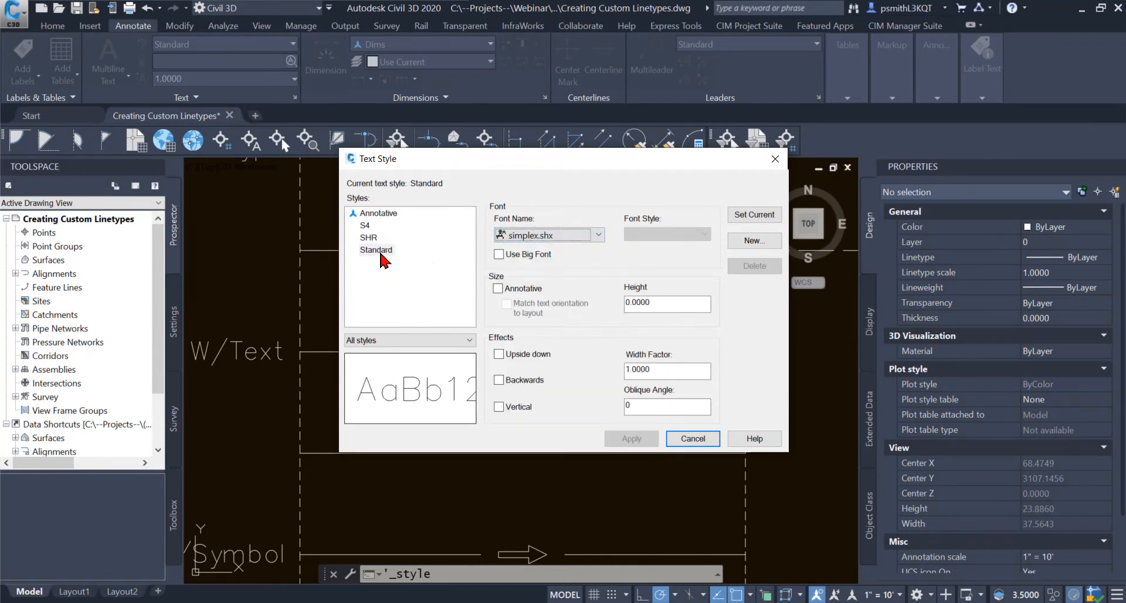
pyautogui.click(379, 256)
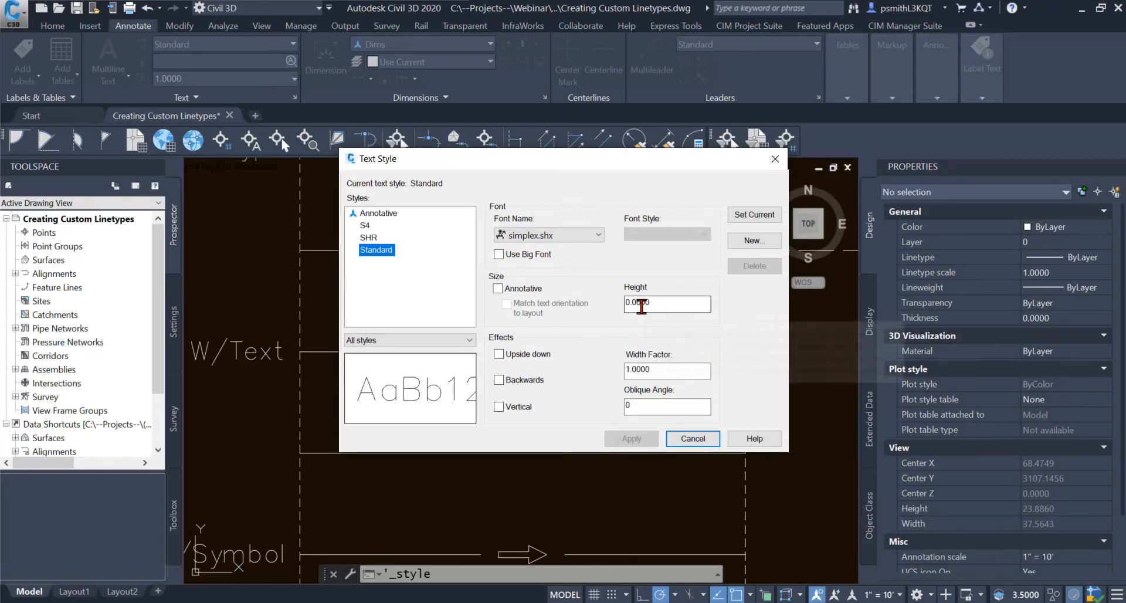
pyautogui.press('Escape')
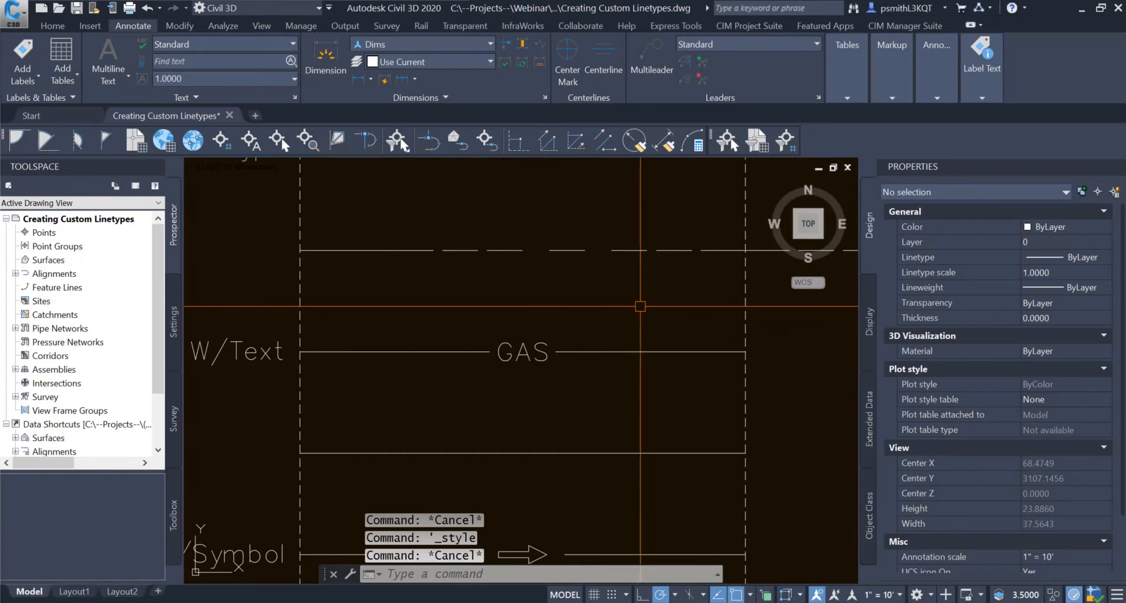
pyautogui.moveTo(639, 307); pyautogui.dragTo(588, 305, button='middle')
pyautogui.scroll(-2, 521, 320)
pyautogui.moveTo(523, 320); pyautogui.dragTo(536, 320, button='middle')
pyautogui.scroll(2, 530, 322)
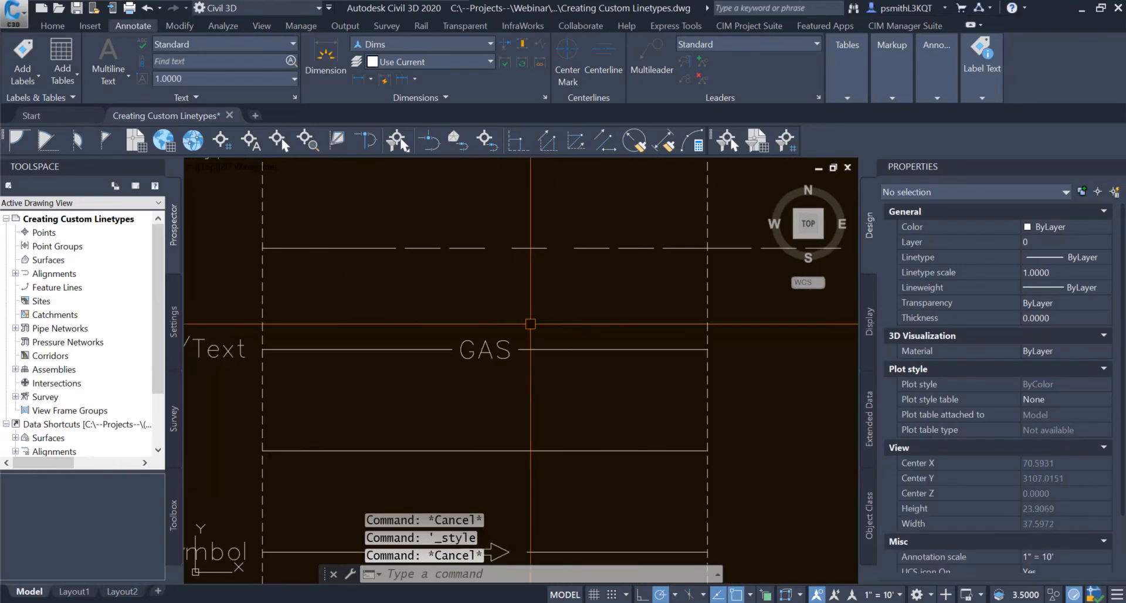
pyautogui.moveTo(465, 314)
pyautogui.mouseDown(button='middle')
pyautogui.moveTo(508, 314)
pyautogui.moveTo(463, 333)
pyautogui.mouseUp(button='middle')
pyautogui.click(587, 260)
pyautogui.click(474, 298)
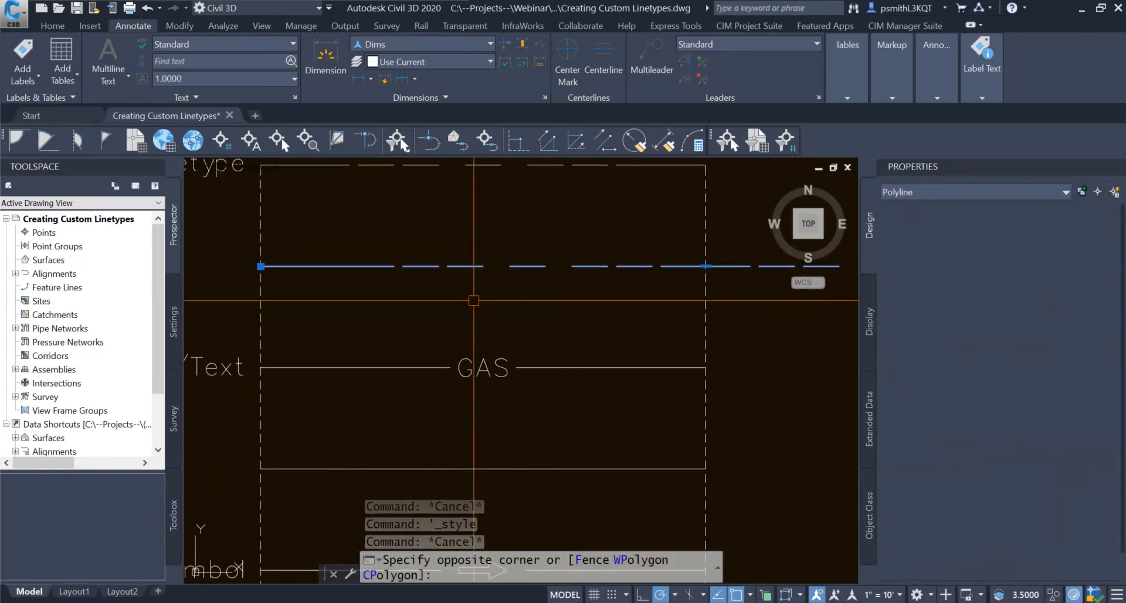
pyautogui.scroll(-4, 573, 312)
pyautogui.press('Escape')
pyautogui.scroll(2, 526, 309)
pyautogui.scroll(2, 579, 372)
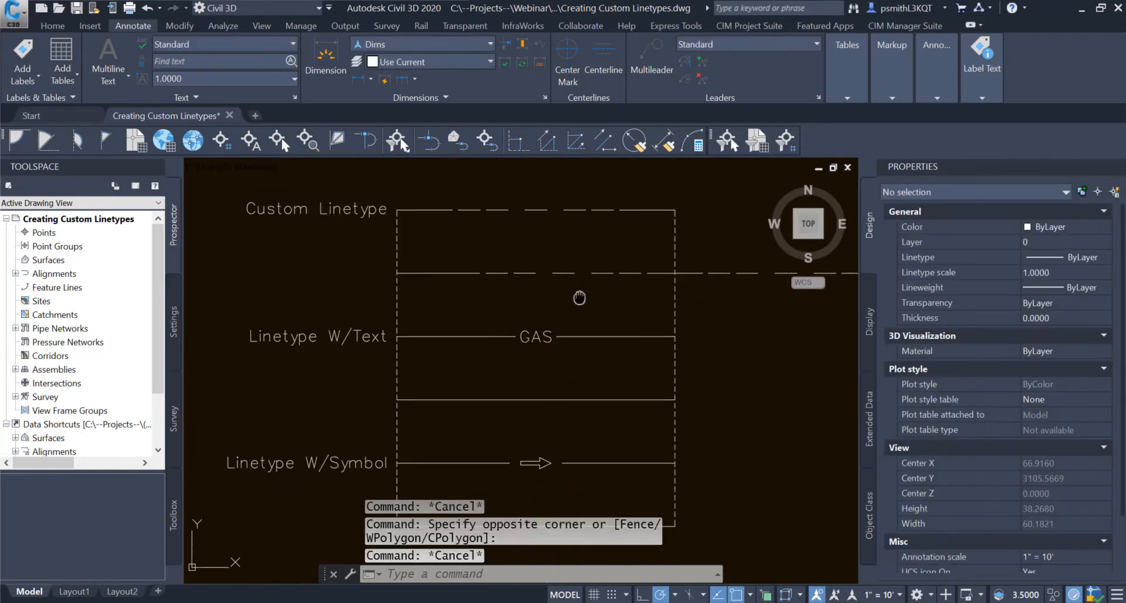
pyautogui.scroll(-2, 578, 372)
# - Start Make Linetype and choose the existing Creating Custom Linetypes.lin as its file, accepting the replacement
pyautogui.click(676, 27)
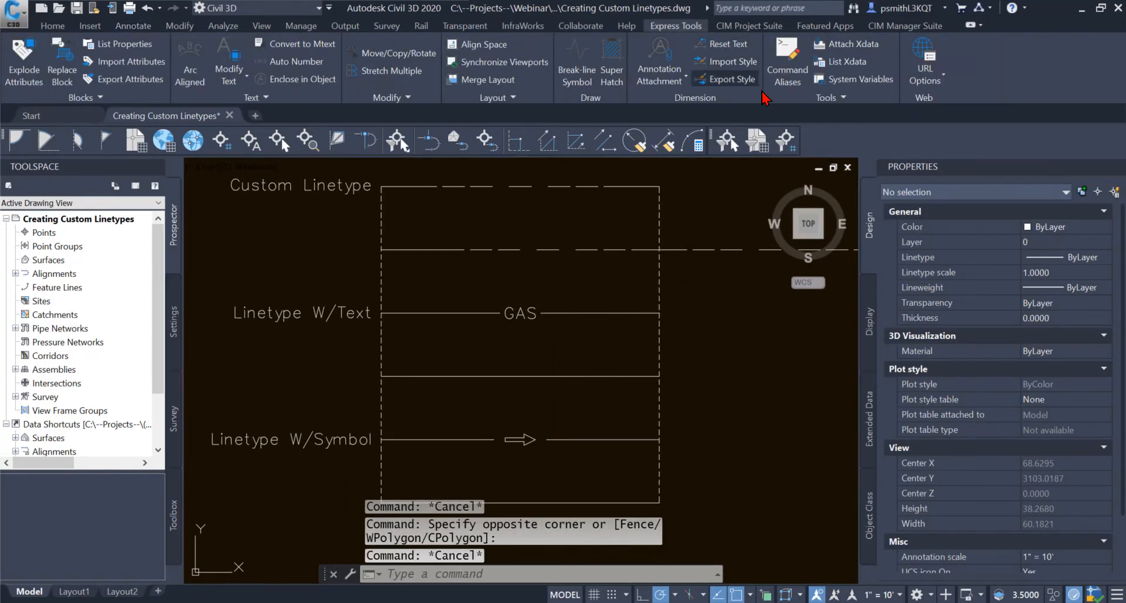
pyautogui.click(827, 98)
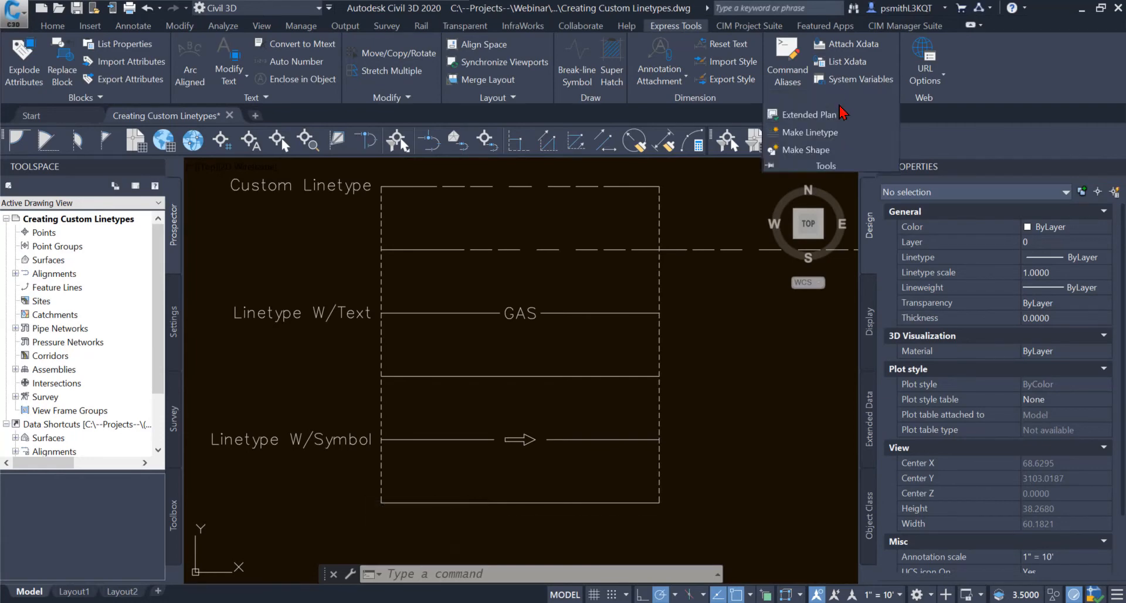
pyautogui.click(812, 137)
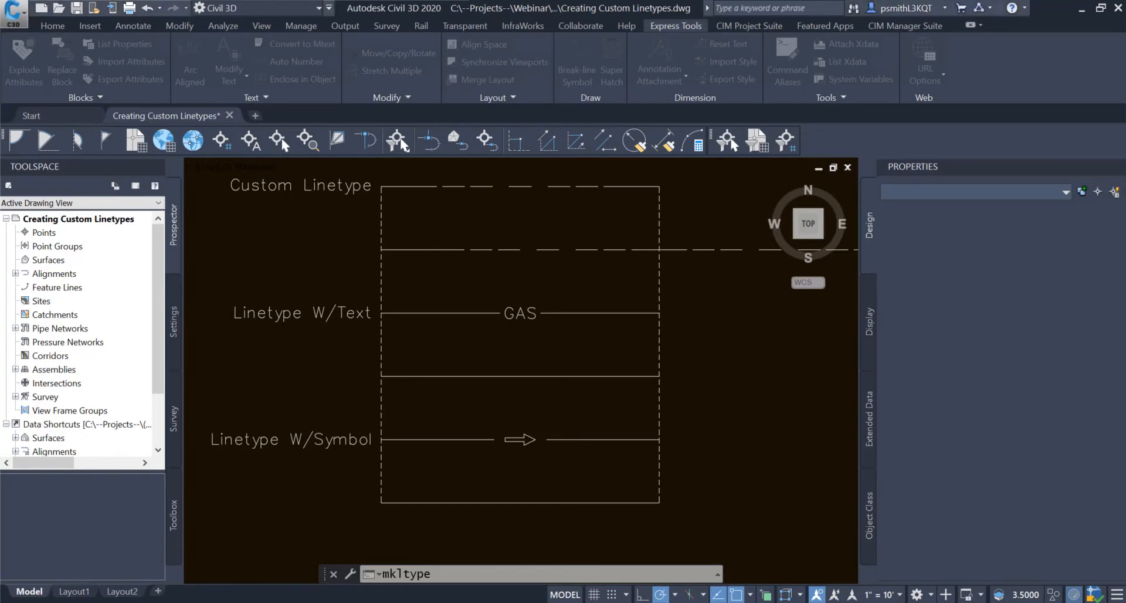
pyautogui.press('Return')
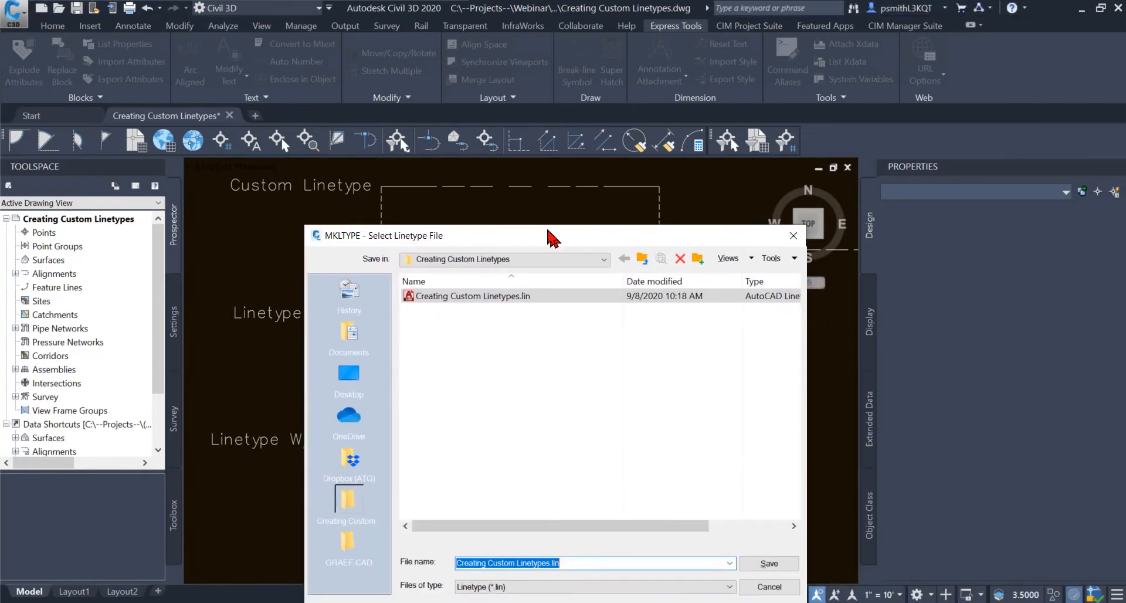
pyautogui.moveTo(516, 213); pyautogui.dragTo(499, 187)
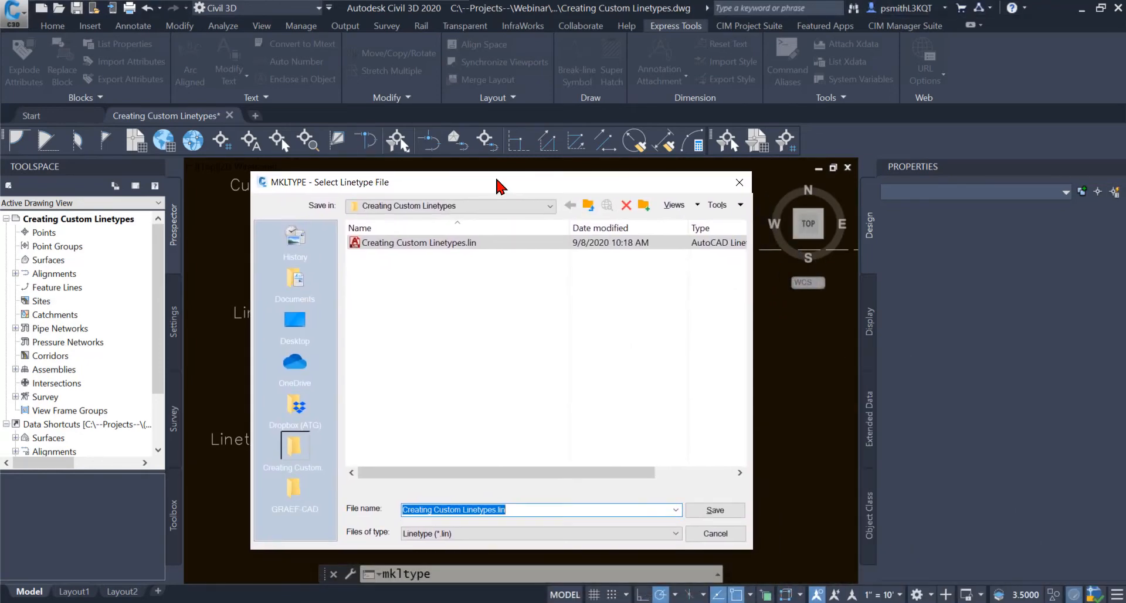
pyautogui.click(391, 243)
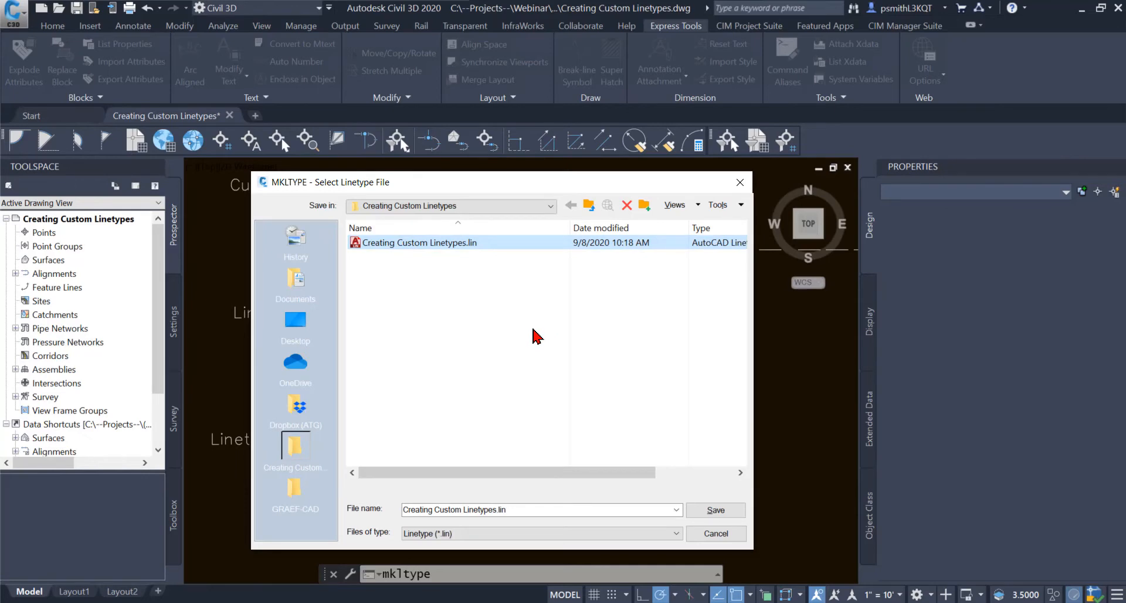
pyautogui.click(714, 511)
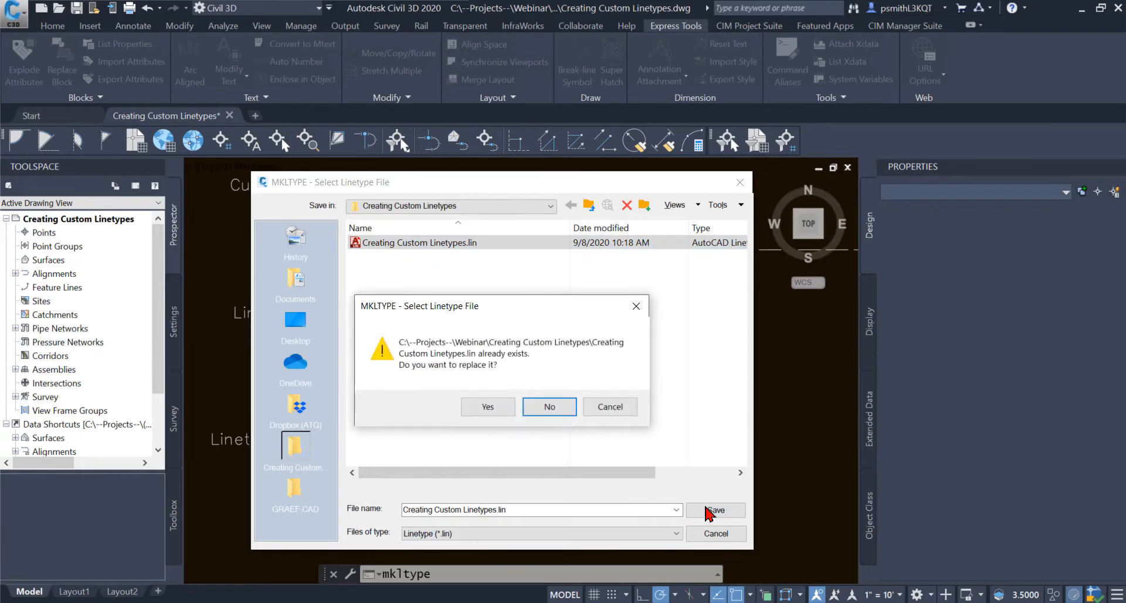
pyautogui.click(487, 406)
# - Name the linetype newgas and give it the description "Gas line"
pyautogui.moveTo(546, 396); pyautogui.dragTo(468, 421, button='middle')
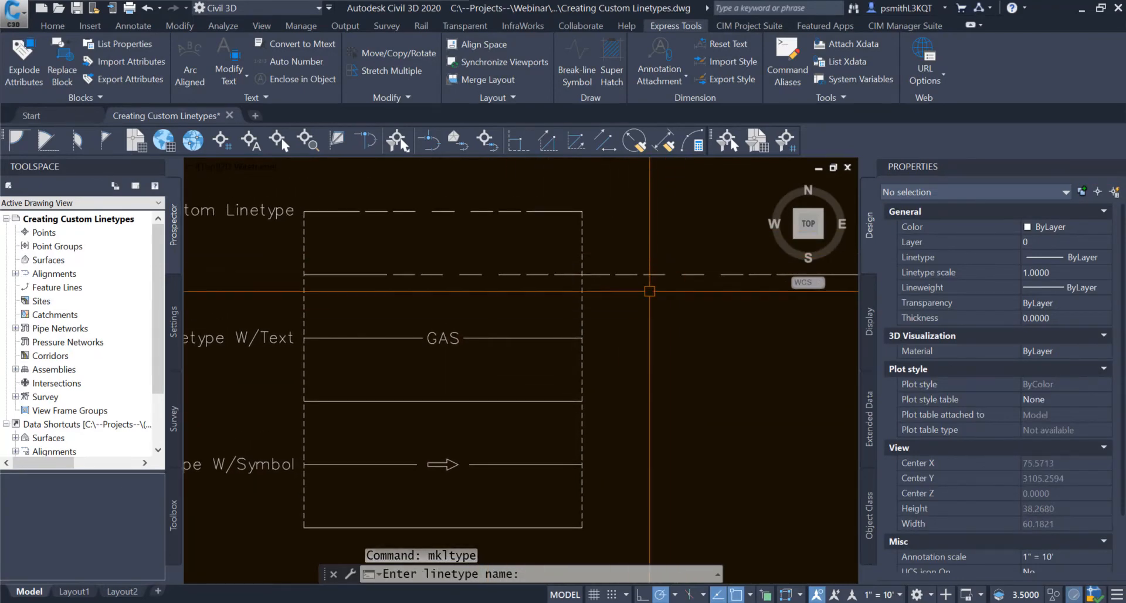
pyautogui.scroll(-2, 645, 284)
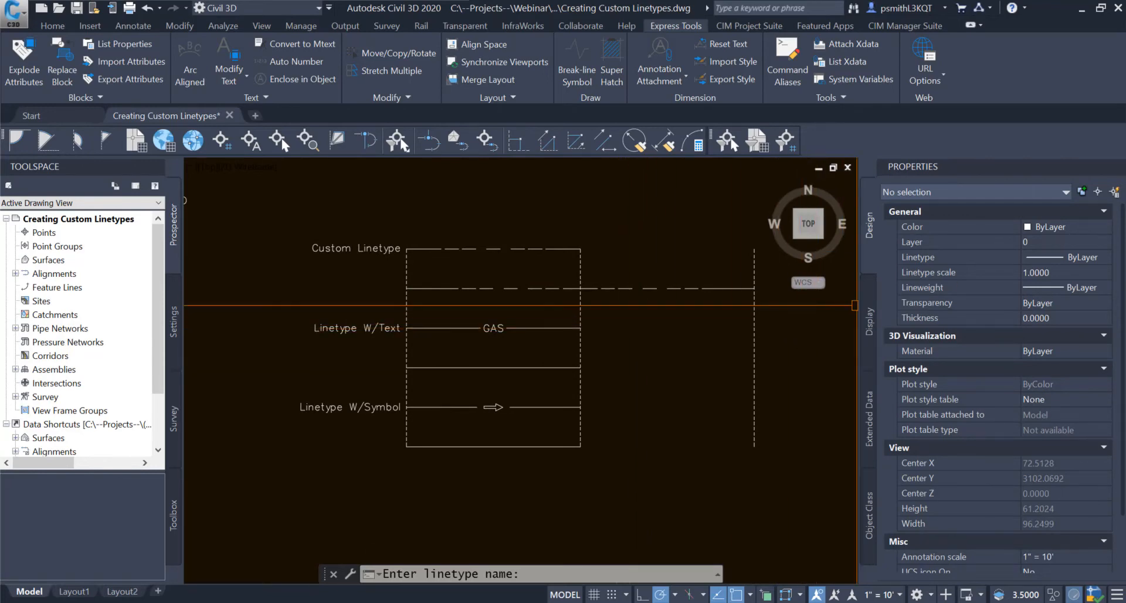
pyautogui.scroll(2, 695, 385)
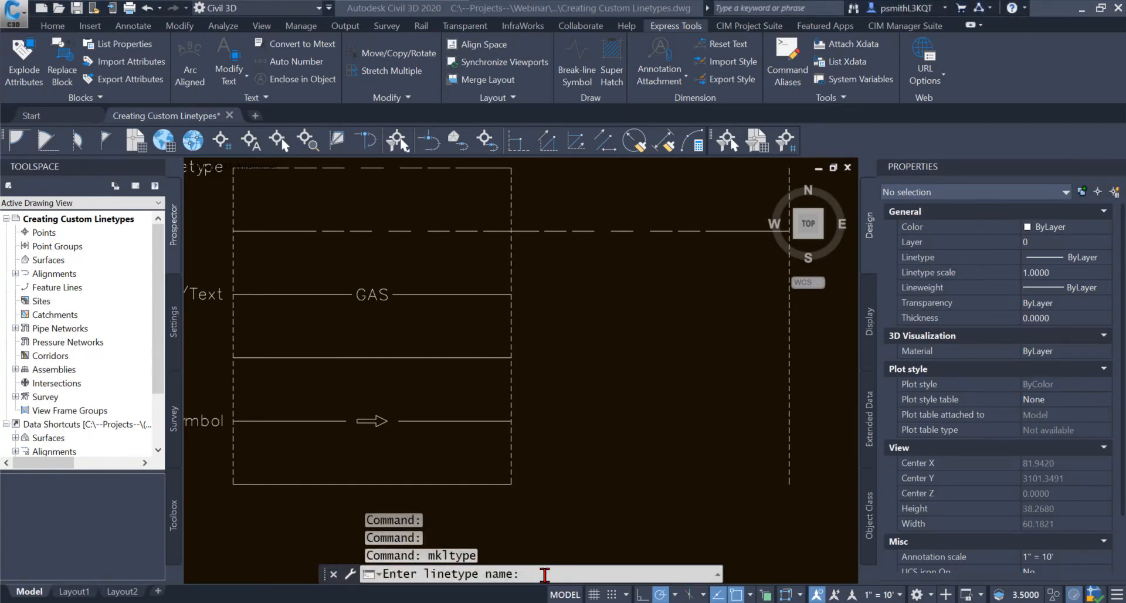
pyautogui.write('newgas')
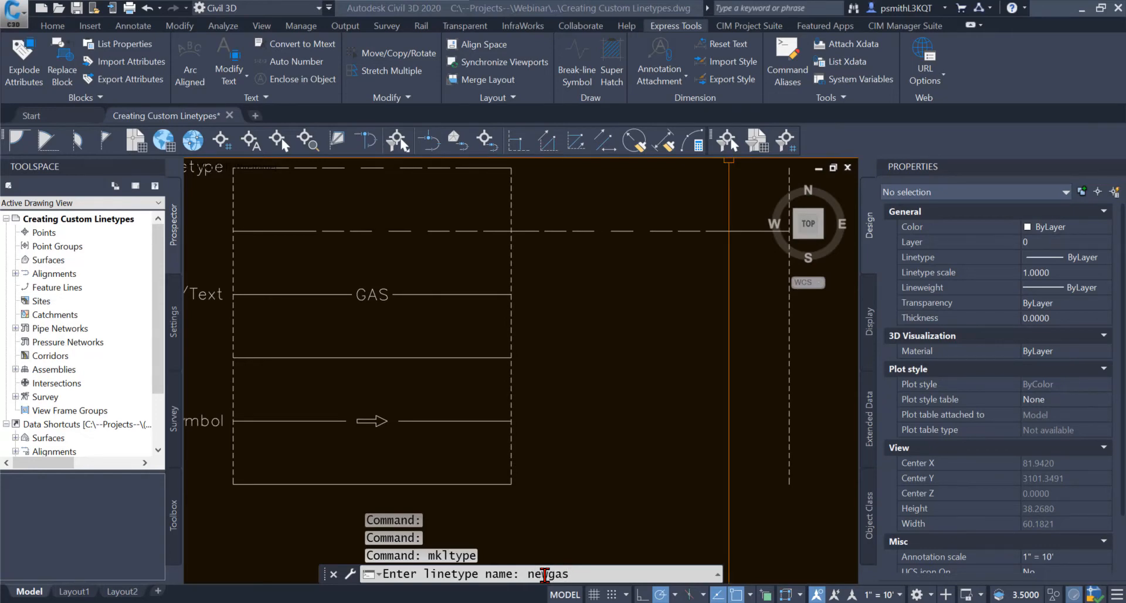
pyautogui.press('Return')
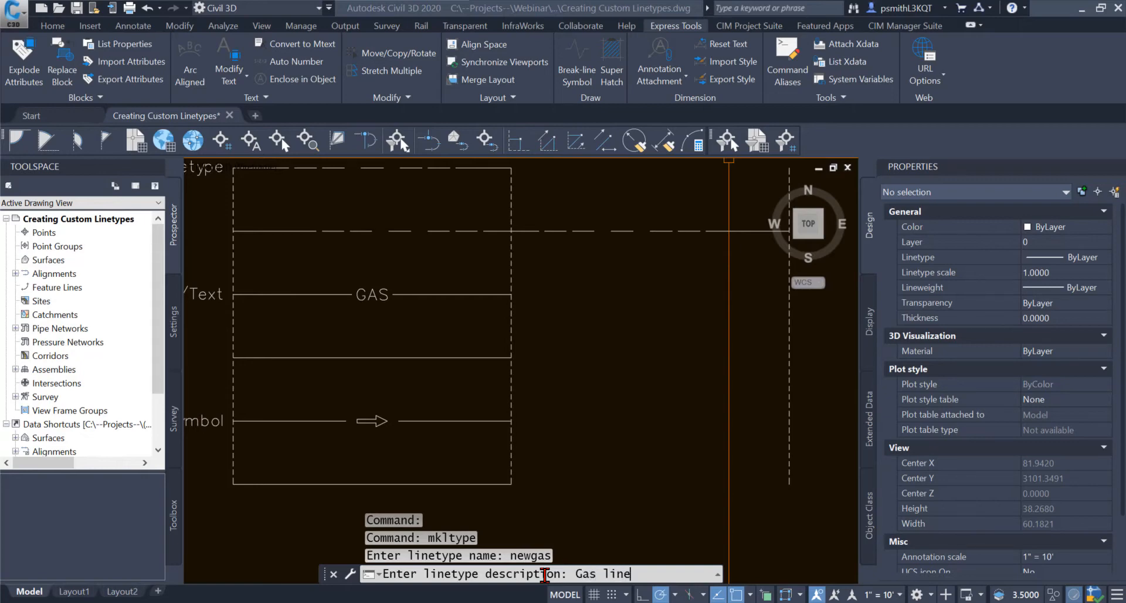
pyautogui.press('Return')
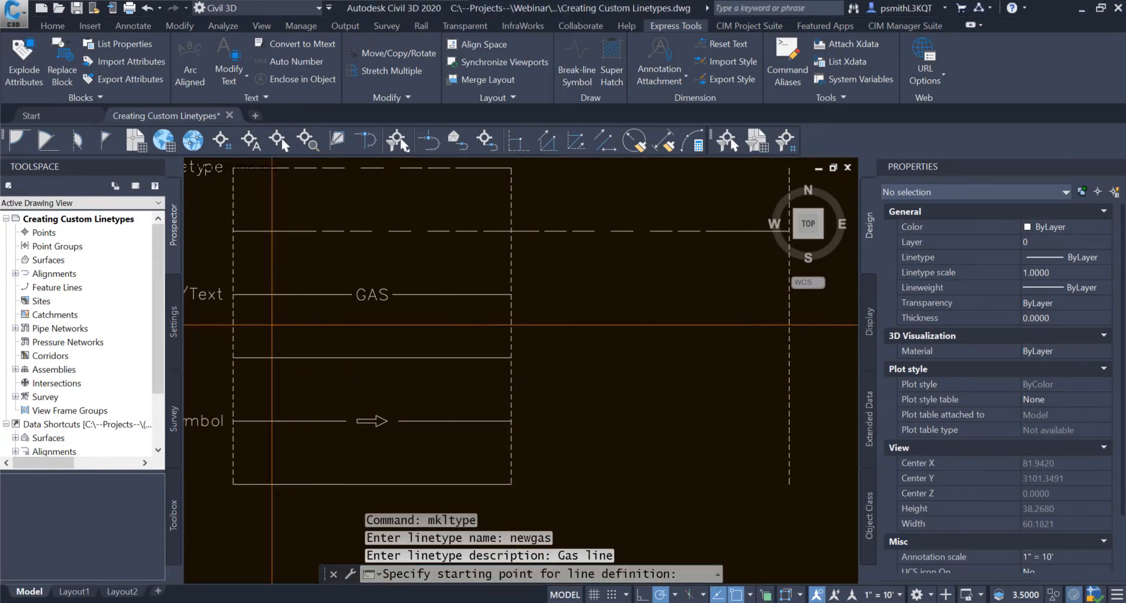
# - Define the linetype from the left end of the Linetype W/Text sample to the start of the line segment after GAS
pyautogui.scroll(-1, 272, 325)
pyautogui.scroll(5, 289, 305)
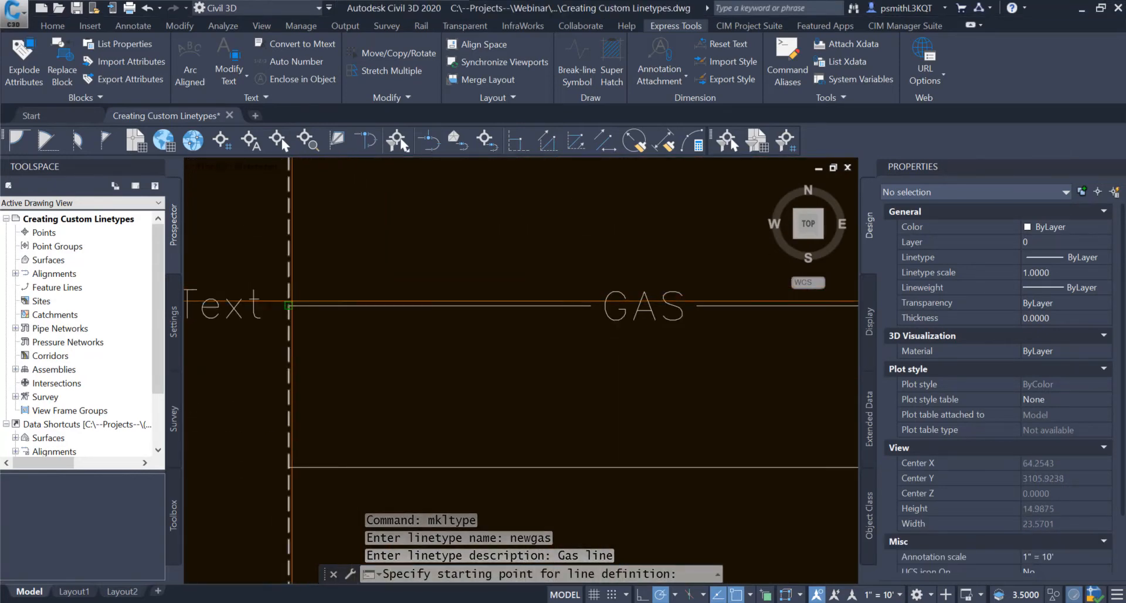
pyautogui.click(289, 305)
pyautogui.moveTo(536, 252); pyautogui.dragTo(390, 271, button='middle')
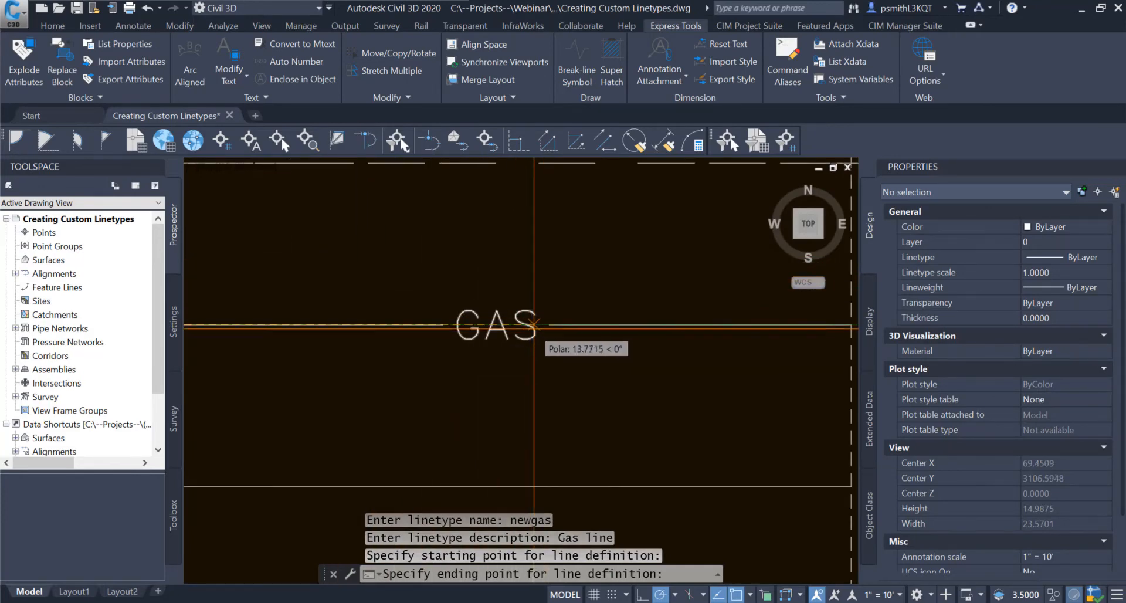
pyautogui.scroll(4, 537, 328)
pyautogui.moveTo(550, 323); pyautogui.dragTo(359, 308, button='middle')
pyautogui.scroll(-2, 378, 309)
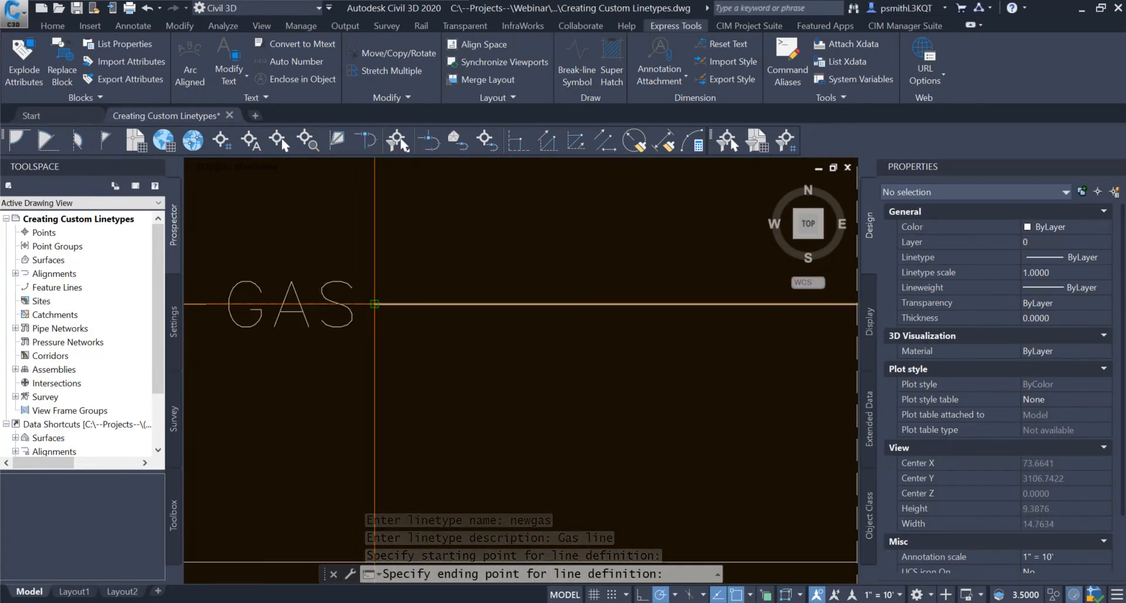
pyautogui.click(374, 304)
# - Select the line segment before GAS and the GAS text, leaving out the second segment, and create the linetype
pyautogui.moveTo(337, 349); pyautogui.dragTo(586, 345, button='middle')
pyautogui.scroll(-2, 578, 343)
pyautogui.click(595, 296)
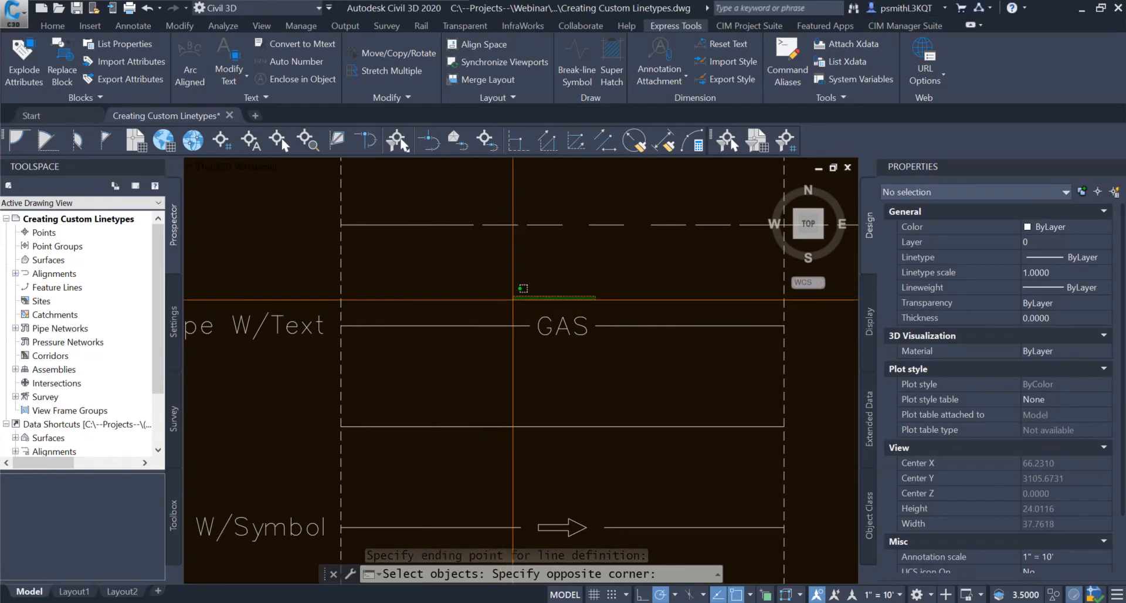
pyautogui.click(513, 300)
pyautogui.click(567, 291)
pyautogui.click(459, 342)
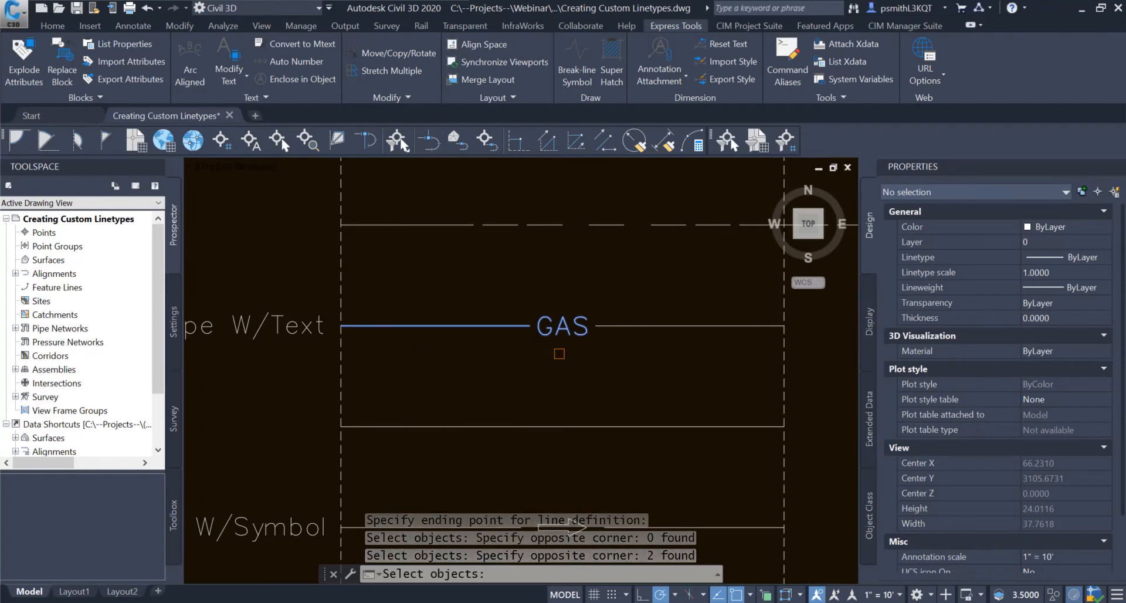
pyautogui.press('Return')
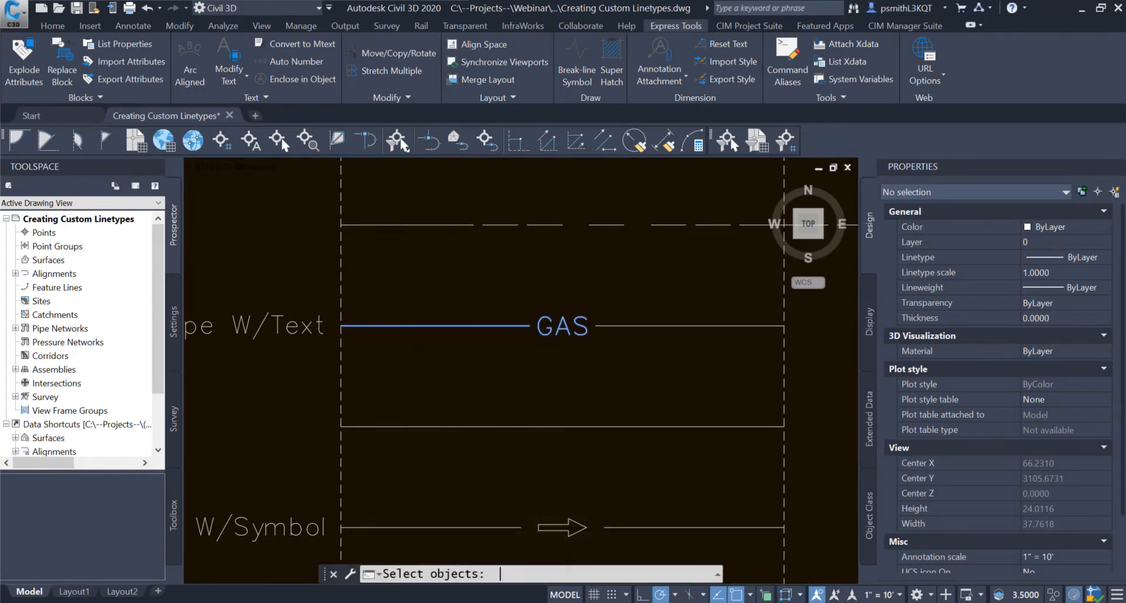
# - Assign the NEWGAS linetype to the continuous polyline directly below the Linetype W/Text sample
pyautogui.scroll(-3, 586, 342)
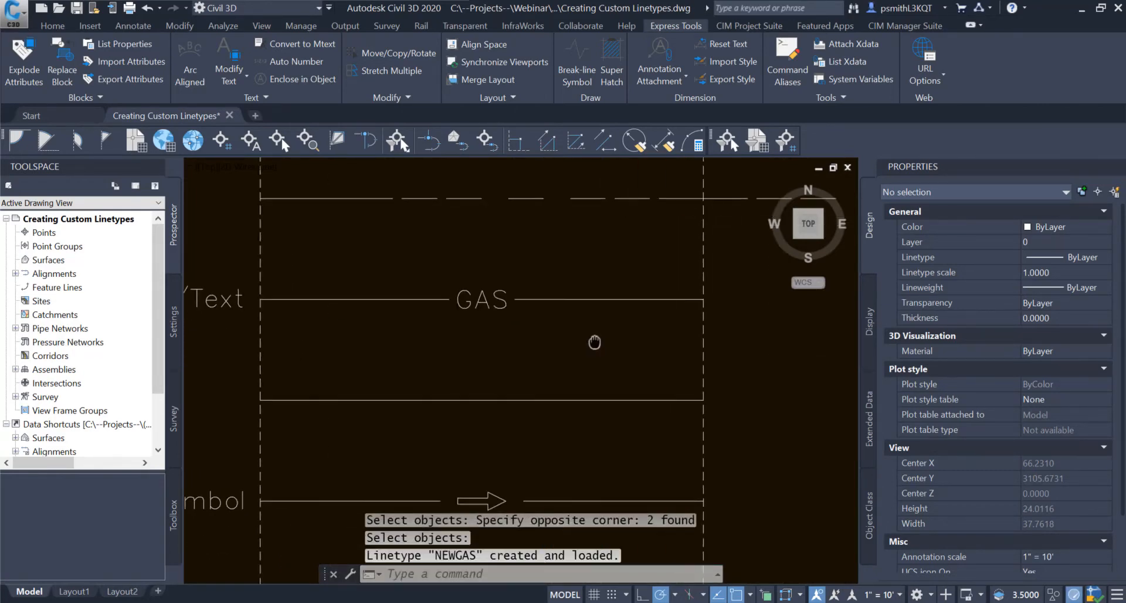
pyautogui.moveTo(586, 342); pyautogui.dragTo(513, 345, button='middle')
pyautogui.press('Escape')
pyautogui.click(538, 358)
pyautogui.click(487, 400)
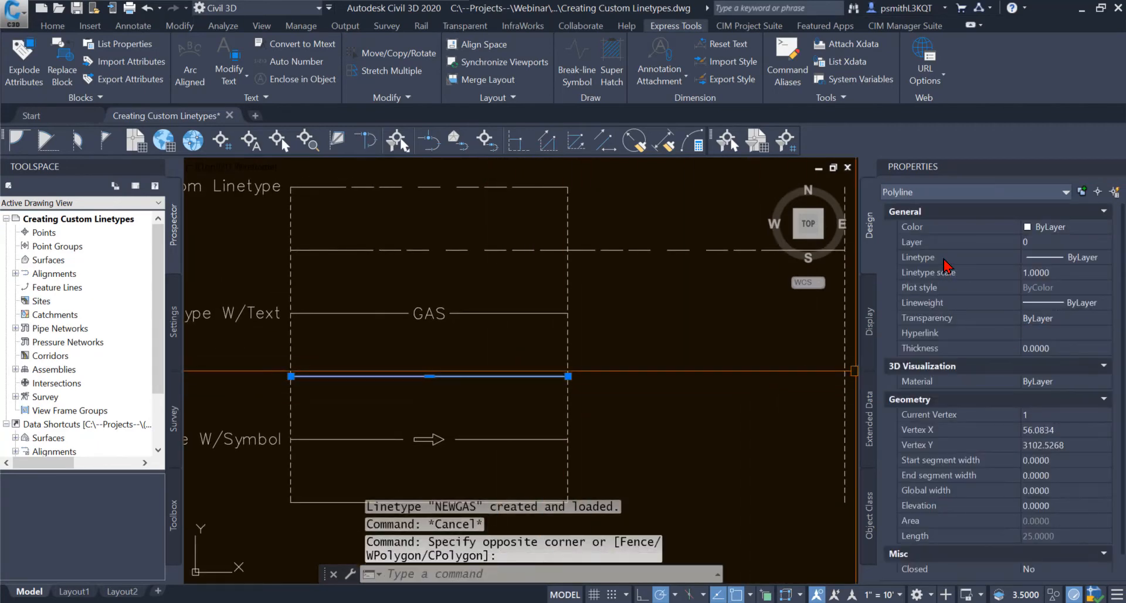
pyautogui.click(1056, 257)
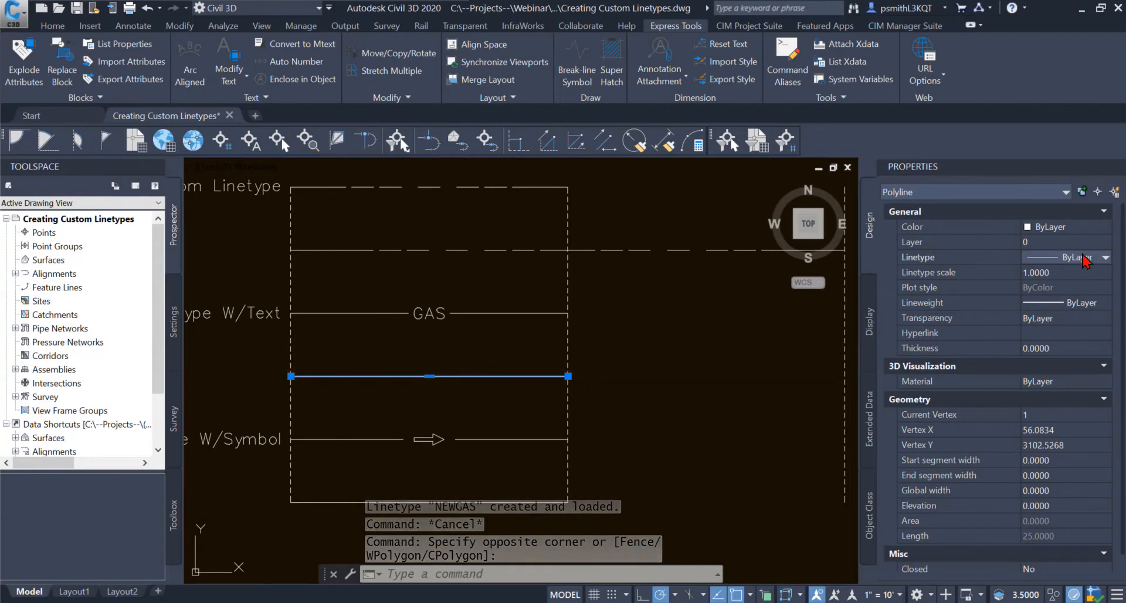
pyautogui.click(1084, 257)
pyautogui.scroll(-2, 1086, 329)
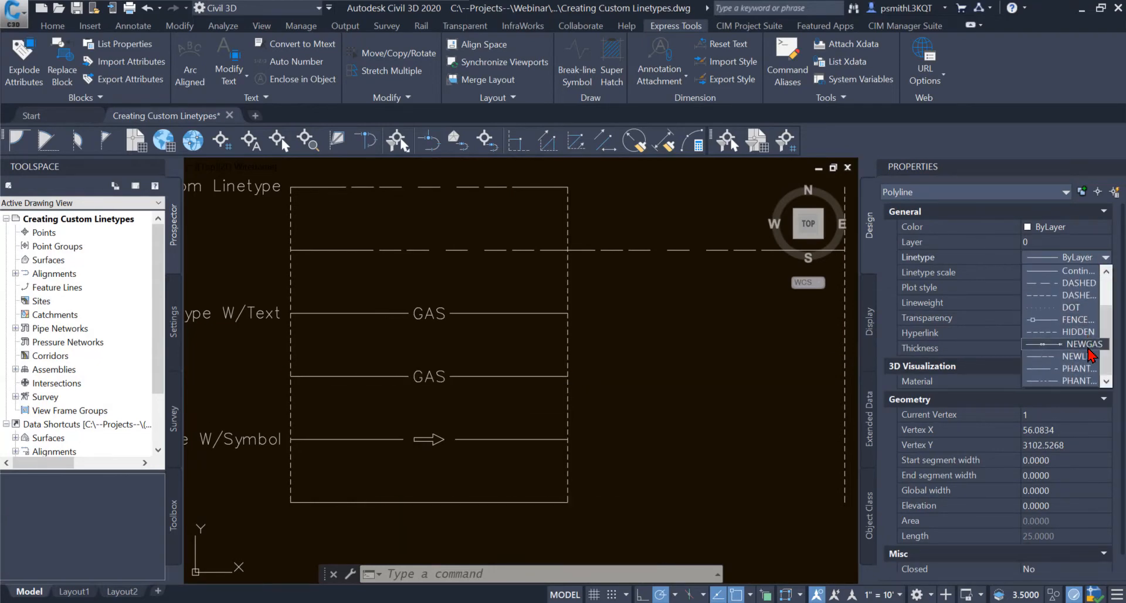
pyautogui.click(1077, 344)
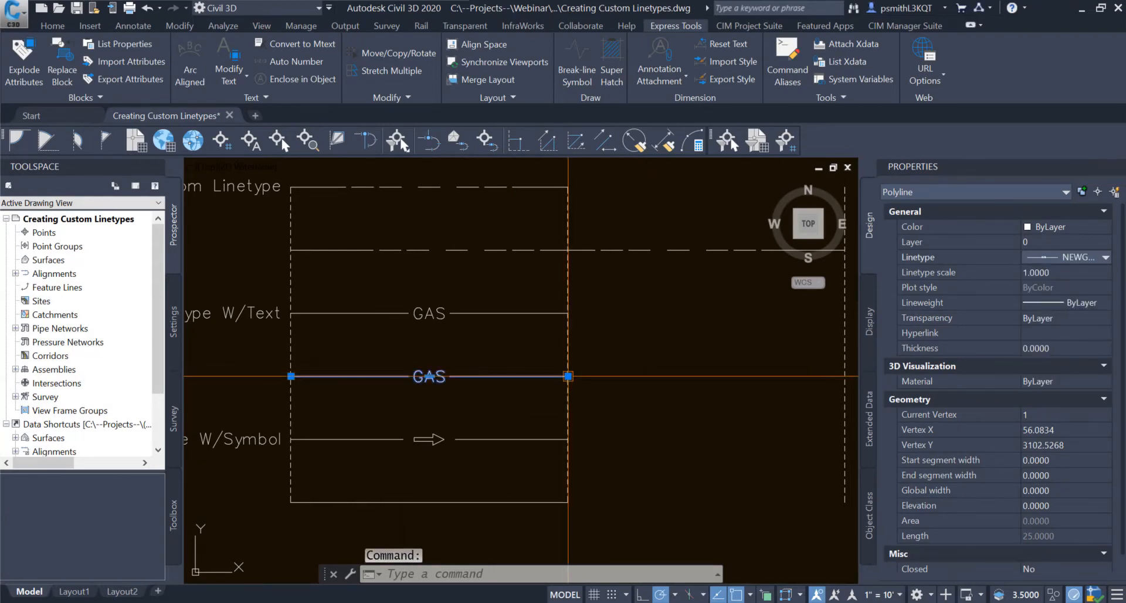
# - Stretch the right end of the GAS linetype polyline to the far dashed vertical line
pyautogui.click(568, 376)
pyautogui.moveTo(628, 363); pyautogui.dragTo(494, 340, button='middle')
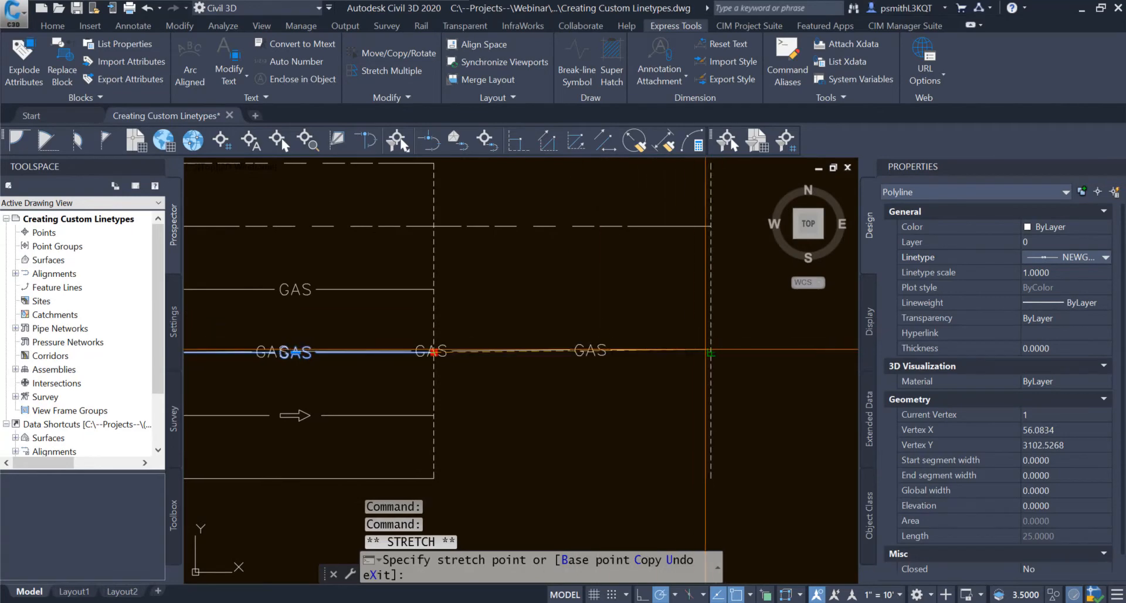
pyautogui.click(711, 353)
pyautogui.press('Escape')
# - Examine the Linetype W/Symbol sample, with its two line segments and the arrow between them
pyautogui.moveTo(499, 391); pyautogui.dragTo(598, 366, button='middle')
pyautogui.scroll(2, 495, 362)
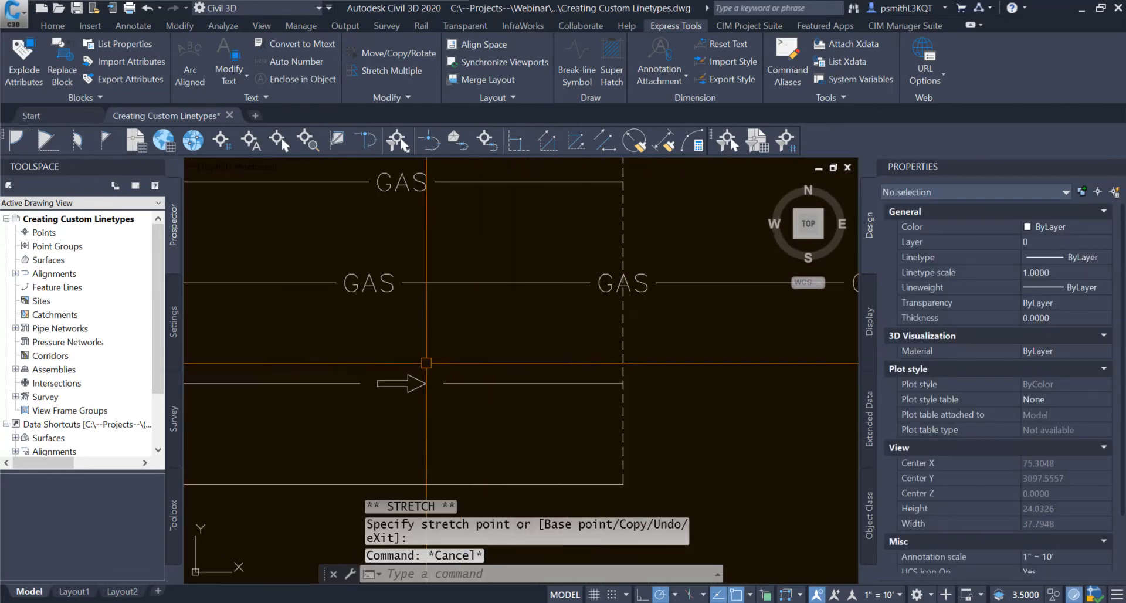
pyautogui.moveTo(426, 363)
pyautogui.mouseDown(button='middle')
pyautogui.moveTo(571, 363)
pyautogui.moveTo(546, 354)
pyautogui.mouseUp(button='middle')
pyautogui.scroll(-2, 578, 355)
pyautogui.scroll(4, 546, 354)
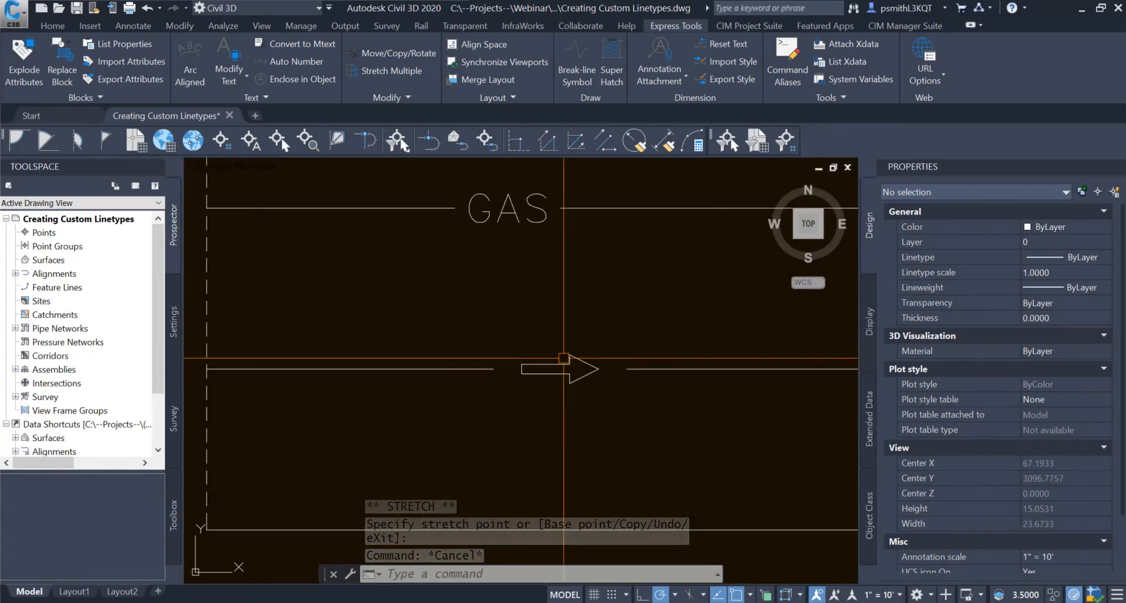
pyautogui.scroll(-2, 388, 350)
pyautogui.moveTo(397, 348)
pyautogui.mouseDown(button='middle')
pyautogui.moveTo(601, 355)
pyautogui.moveTo(550, 351)
pyautogui.moveTo(571, 344)
pyautogui.mouseUp(button='middle')
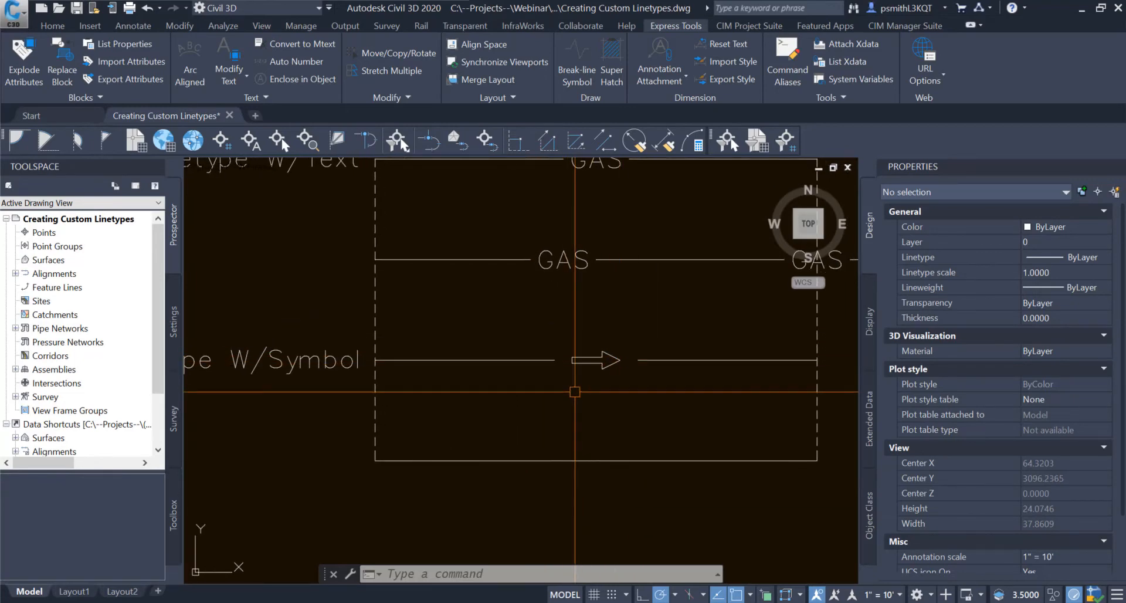
pyautogui.scroll(-2, 616, 394)
pyautogui.moveTo(615, 394); pyautogui.dragTo(582, 390, button='middle')
pyautogui.scroll(2, 572, 388)
pyautogui.moveTo(511, 390); pyautogui.dragTo(578, 389, button='middle')
pyautogui.scroll(2, 628, 386)
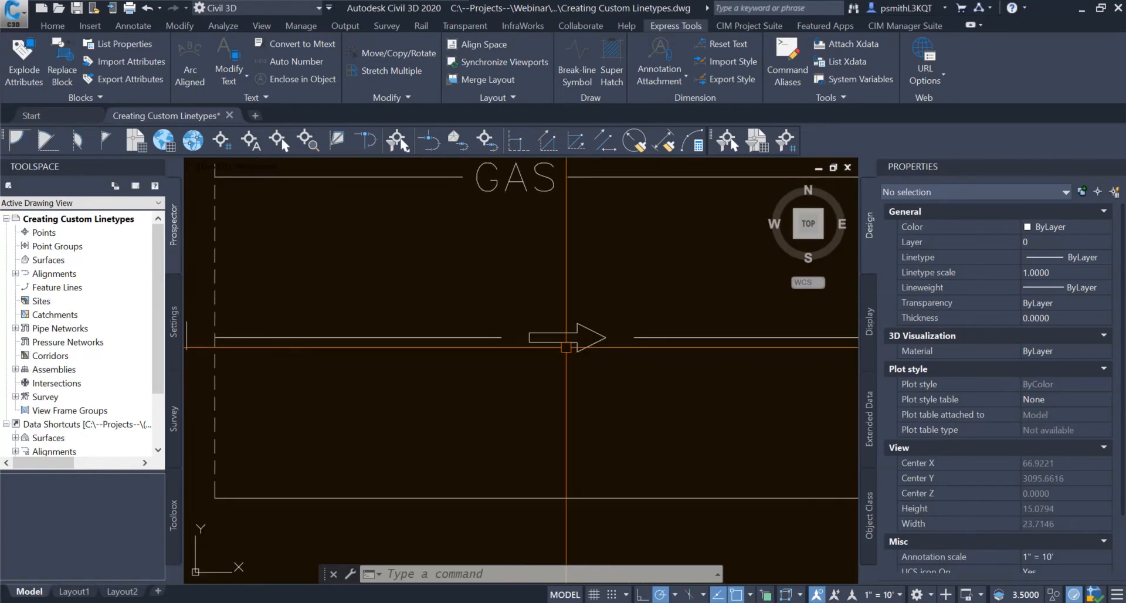
# - Inspect the arrow symbol's geometry to check whether it is a single closed polyline
pyautogui.click(551, 336)
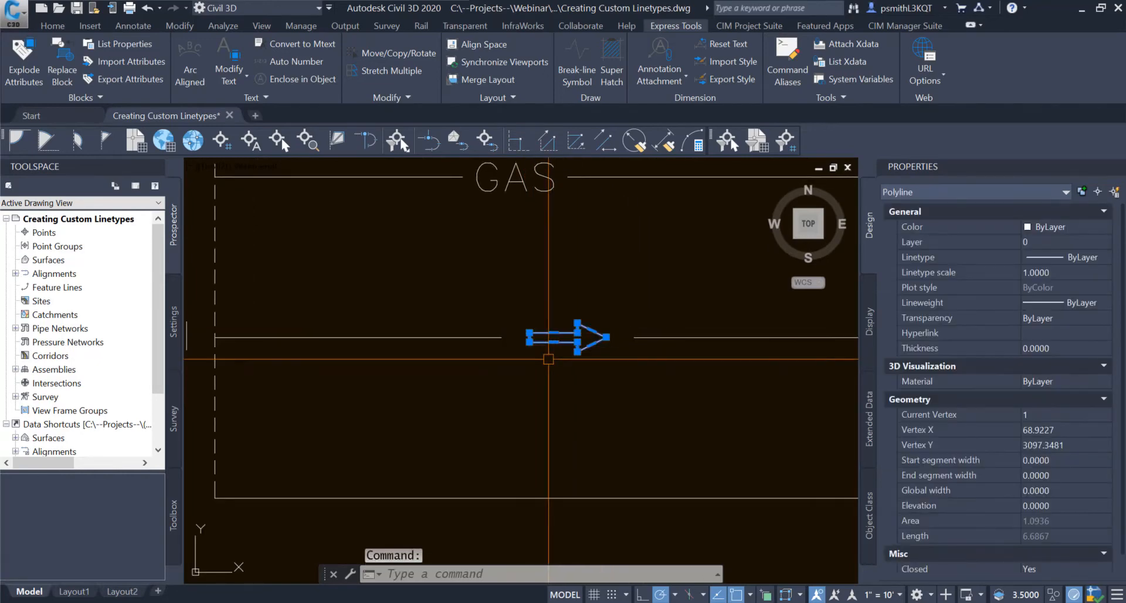
pyautogui.press('Escape')
pyautogui.press('Escape')
pyautogui.scroll(-2, 601, 375)
pyautogui.moveTo(601, 376); pyautogui.dragTo(534, 376, button='middle')
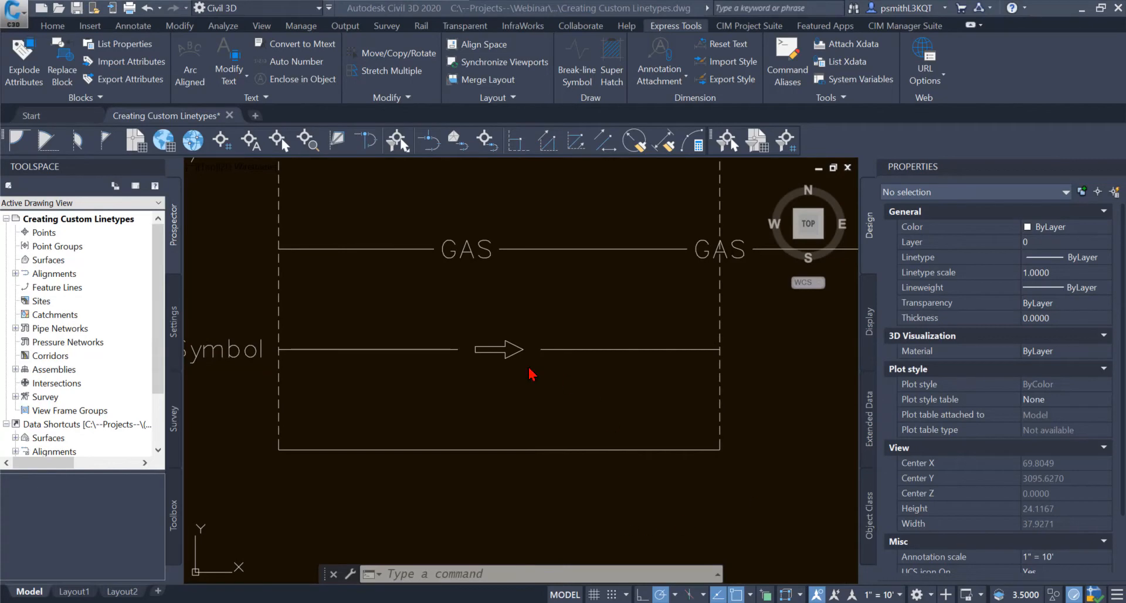
pyautogui.scroll(3, 529, 374)
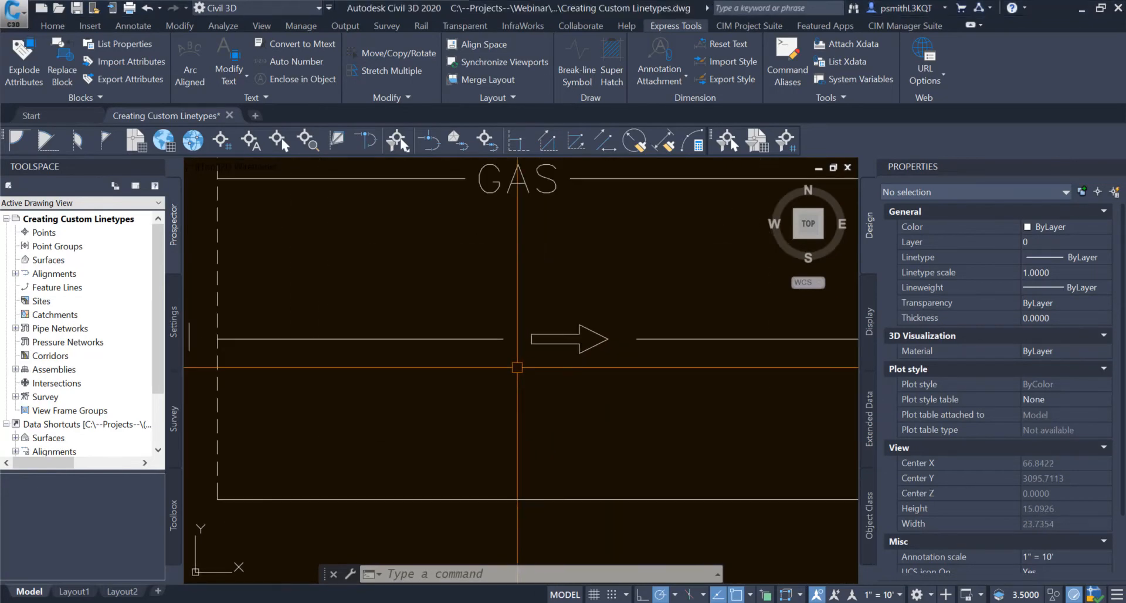
pyautogui.scroll(-3, 522, 373)
pyautogui.moveTo(535, 377)
pyautogui.mouseDown(button='middle')
pyautogui.moveTo(640, 362)
pyautogui.moveTo(565, 376)
pyautogui.mouseUp(button='middle')
pyautogui.click(615, 327)
pyautogui.click(560, 370)
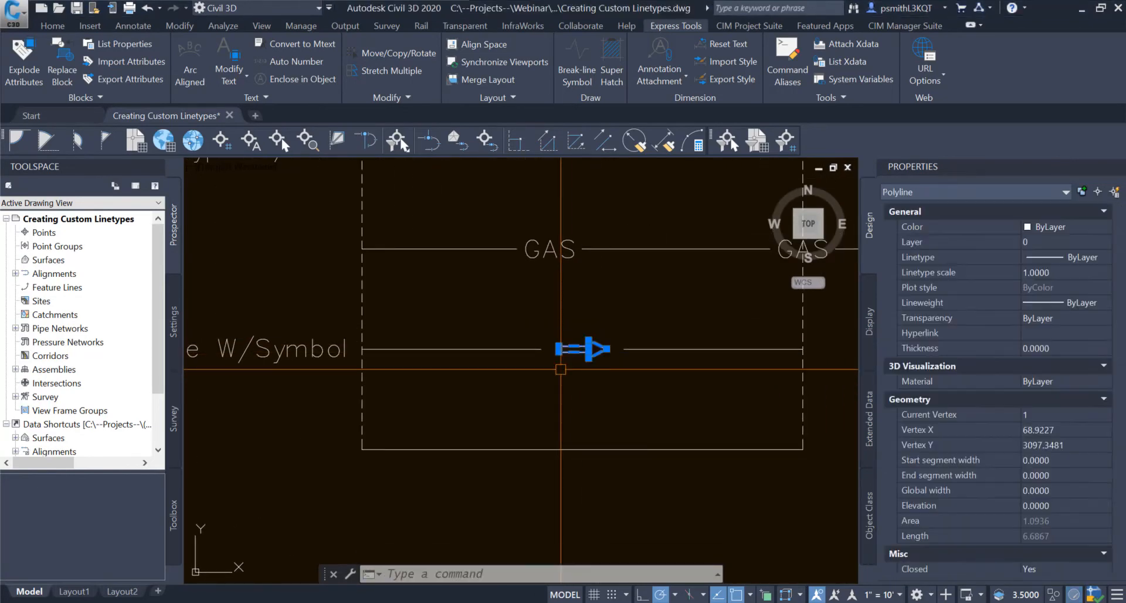
pyautogui.press('Escape')
pyautogui.scroll(5, 594, 354)
pyautogui.click(592, 355)
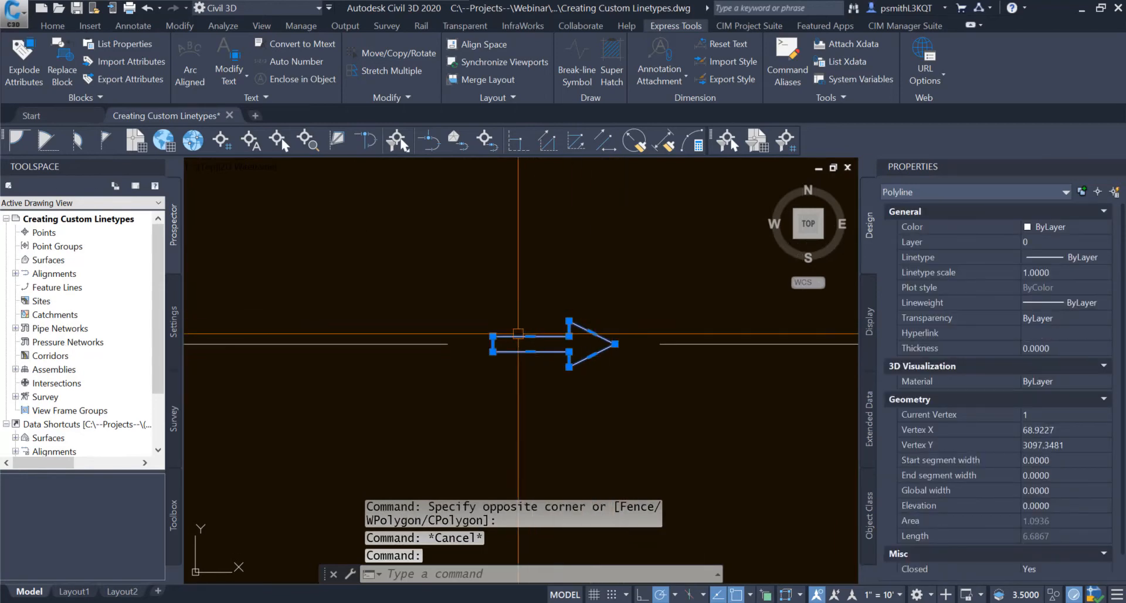
pyautogui.moveTo(716, 390); pyautogui.dragTo(664, 367, button='middle')
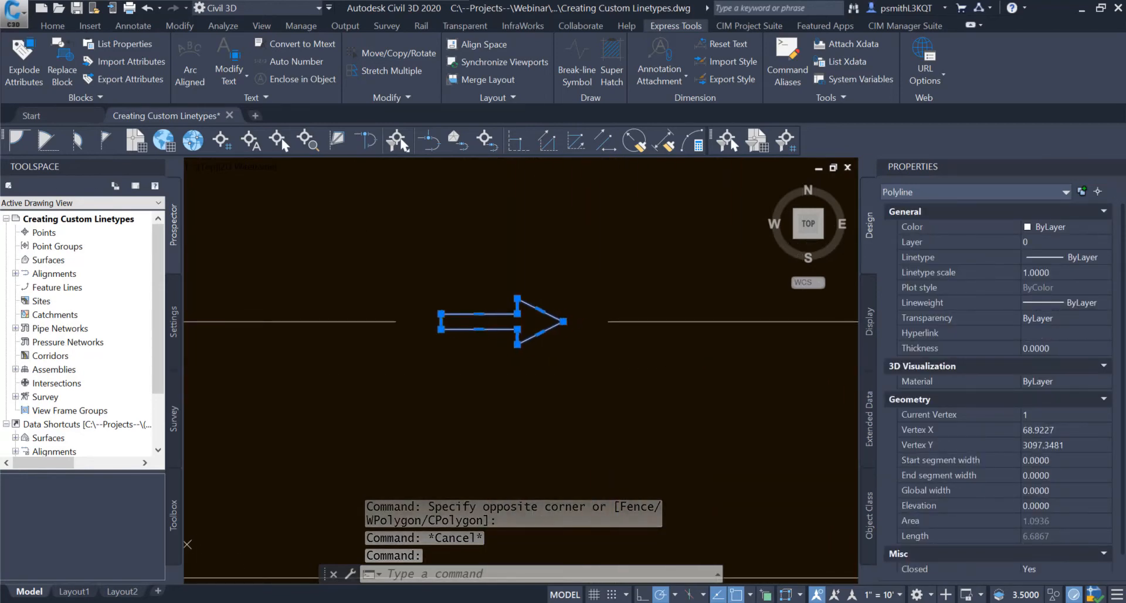
pyautogui.moveTo(581, 360); pyautogui.dragTo(554, 364, button='middle')
pyautogui.press('Escape')
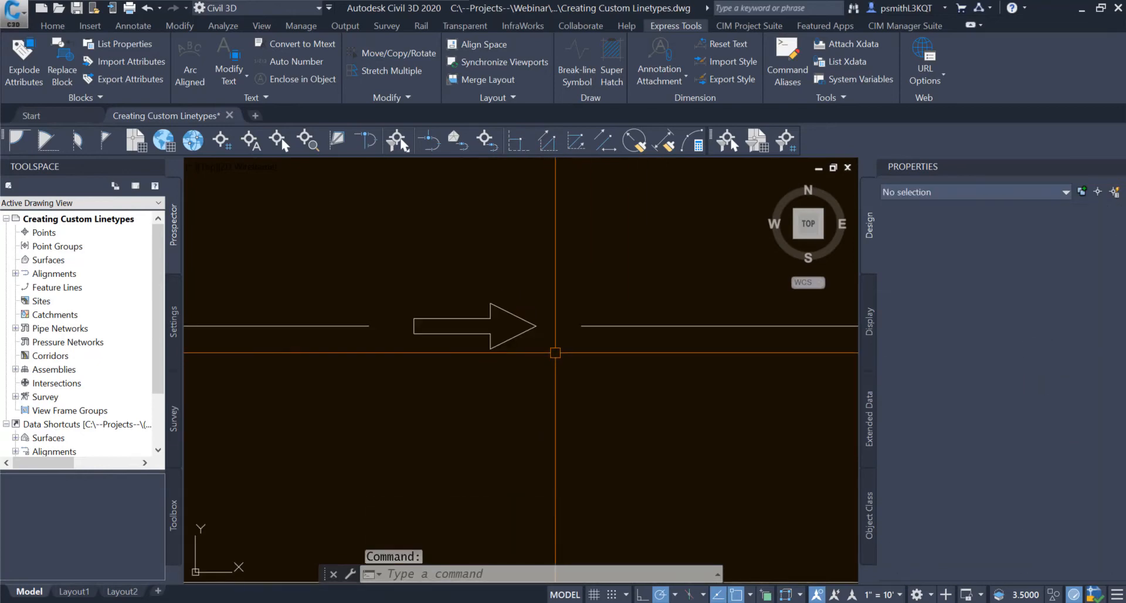
pyautogui.click(525, 347)
pyautogui.click(494, 317)
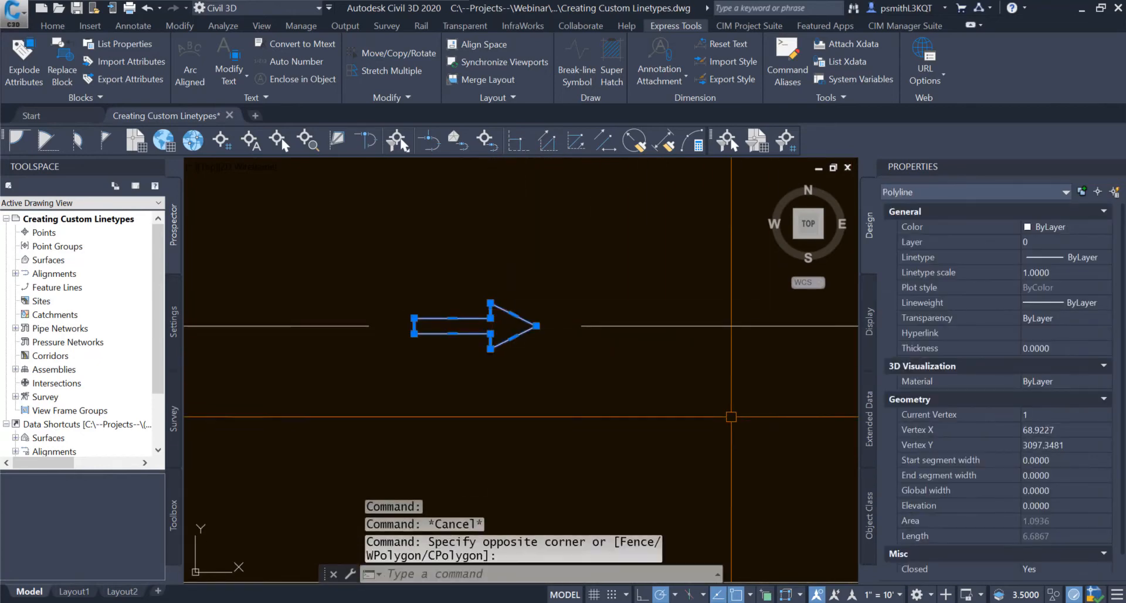
pyautogui.press('Escape')
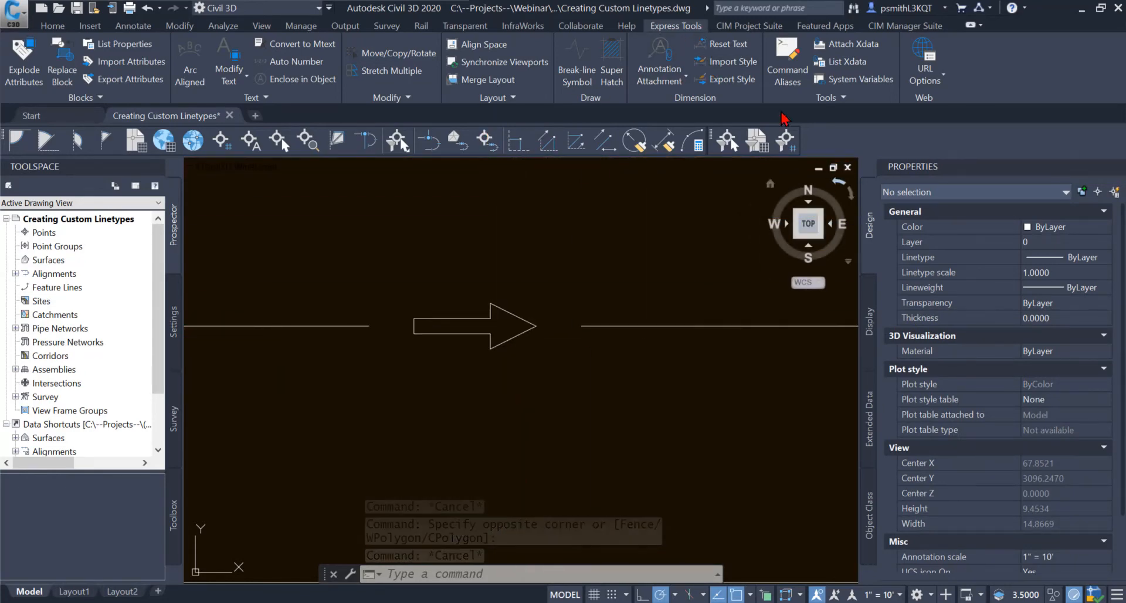
# - Start Make Shape and save the shape file as Creating Custom Linetypes.shp in the Creating Custom Linetypes folder
pyautogui.click(845, 98)
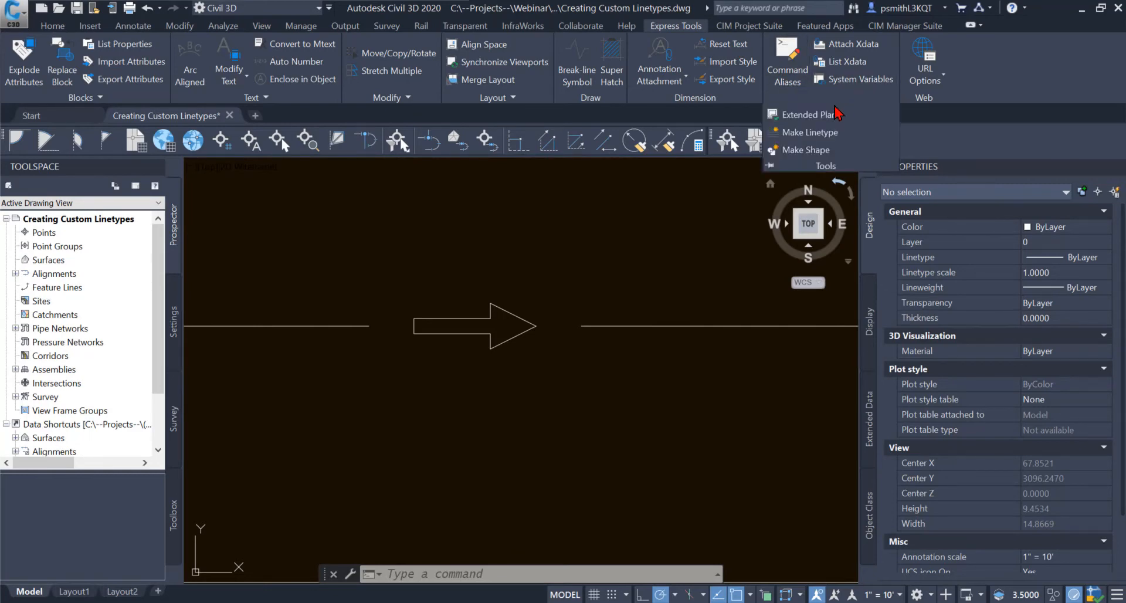
pyautogui.click(809, 150)
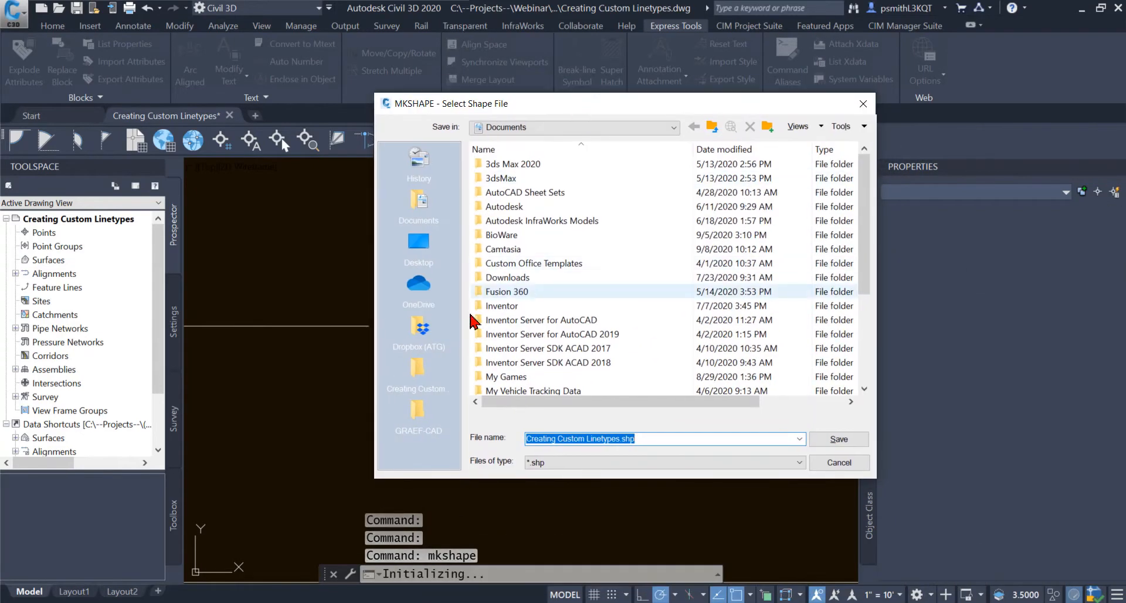
pyautogui.click(422, 377)
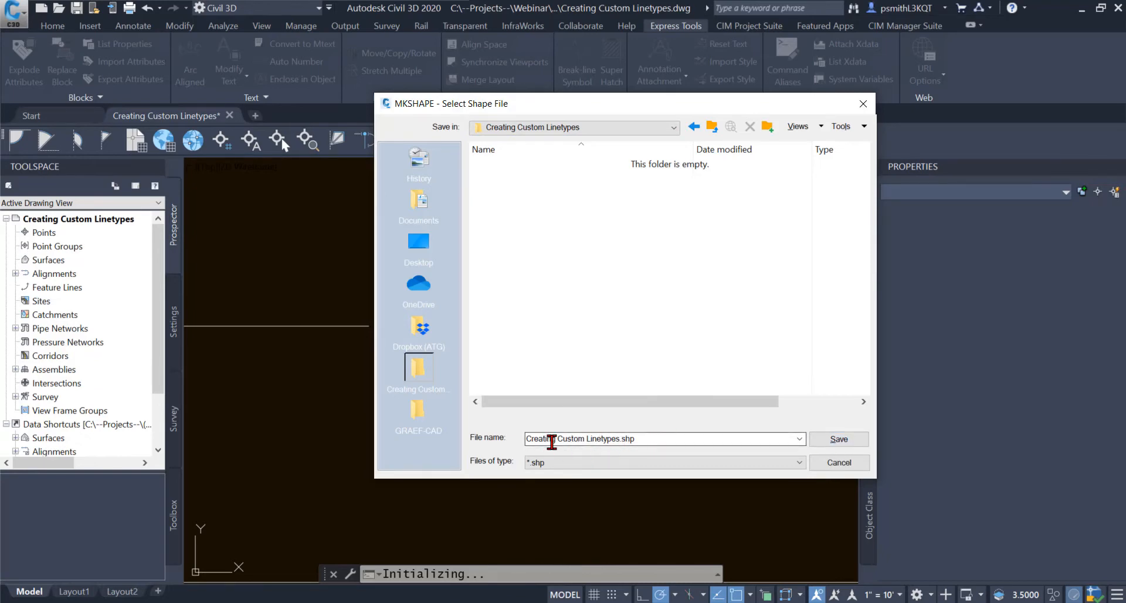
pyautogui.click(832, 441)
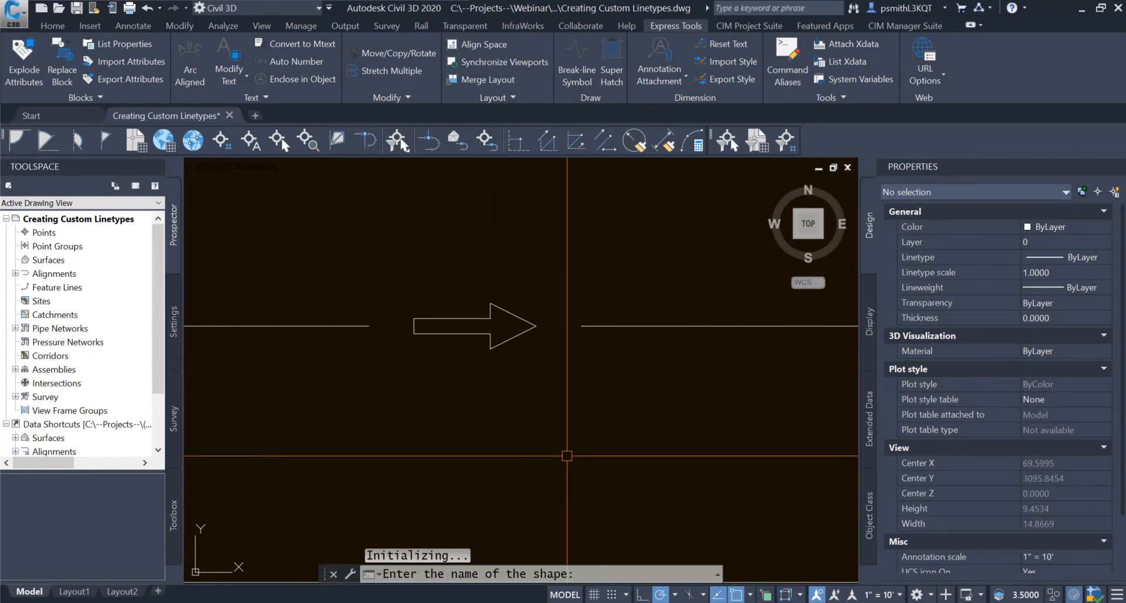
# - Name the shape newarrow and accept the resolution of 128
pyautogui.write('newarrow')
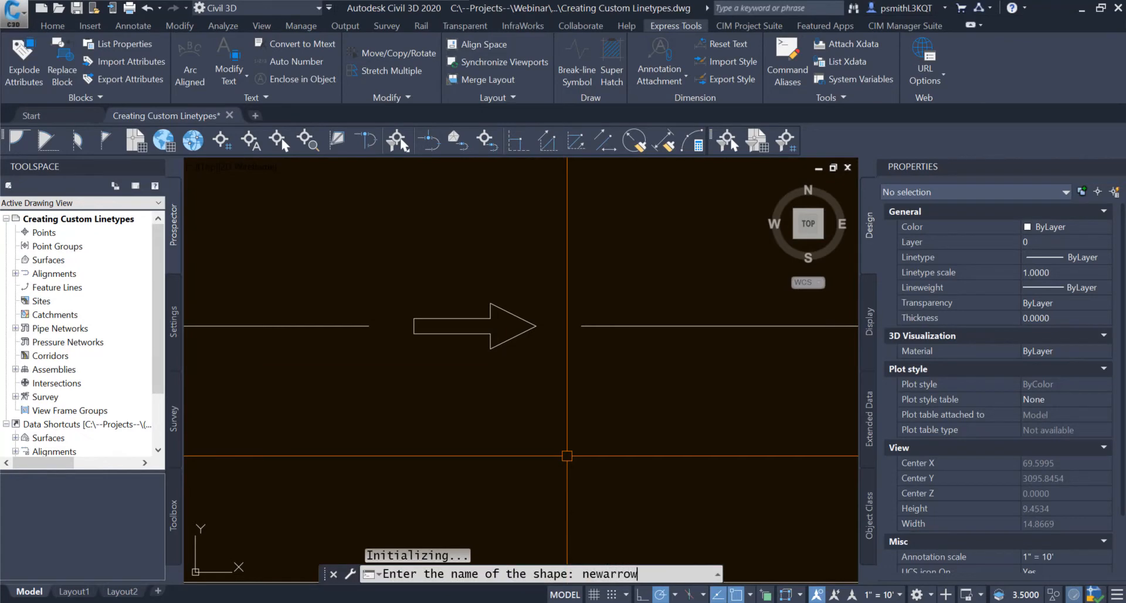
pyautogui.press('Return')
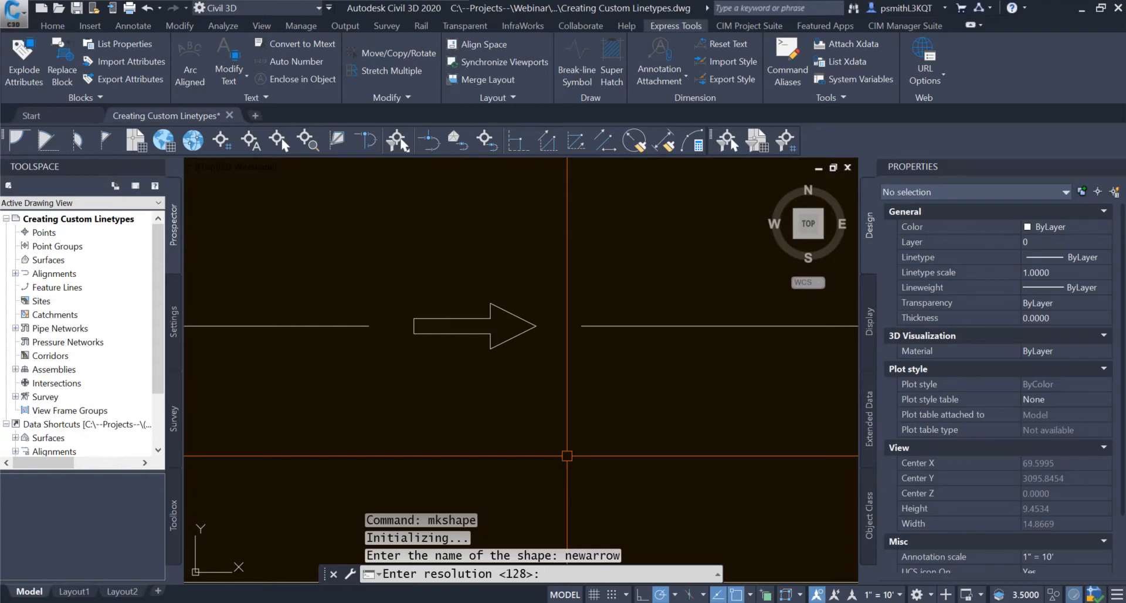
pyautogui.press('Return')
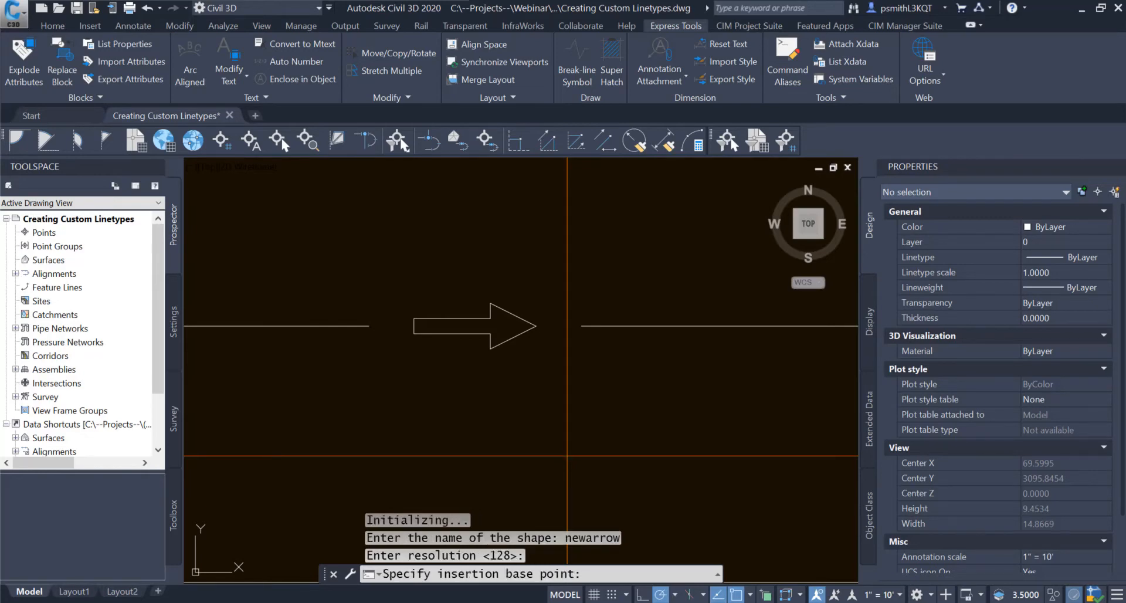
# - Set the base point midway between the arrow's tail-edge midpoint and its tip, and create the shape from the arrow polyline
pyautogui.keyDown('shift'); pyautogui.rightClick(403, 307); pyautogui.keyUp('shift')
pyautogui.click(446, 321)
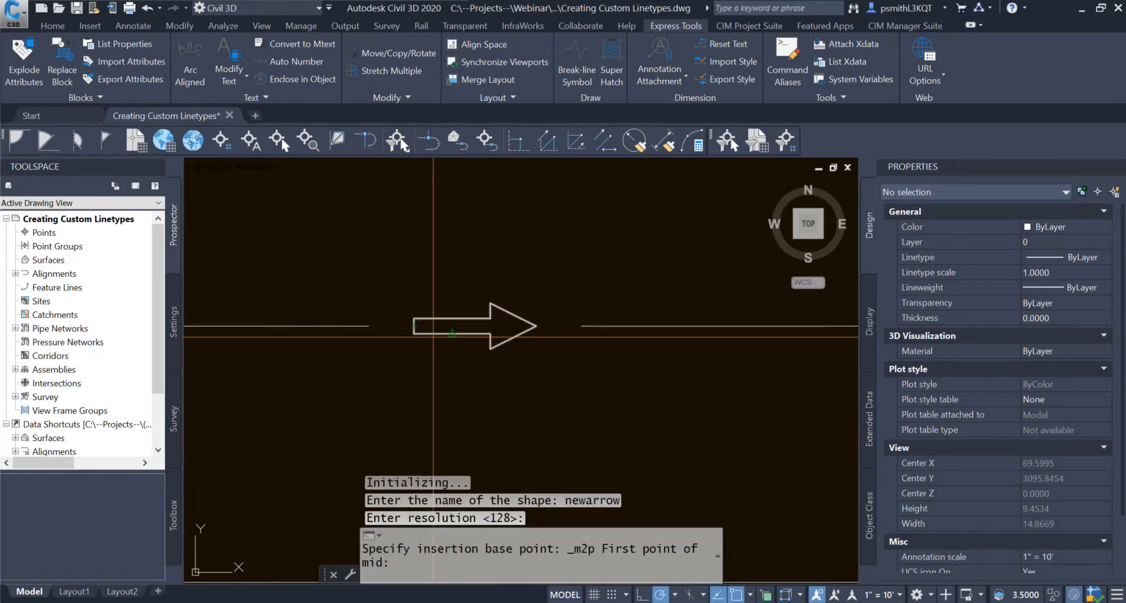
pyautogui.click(414, 326)
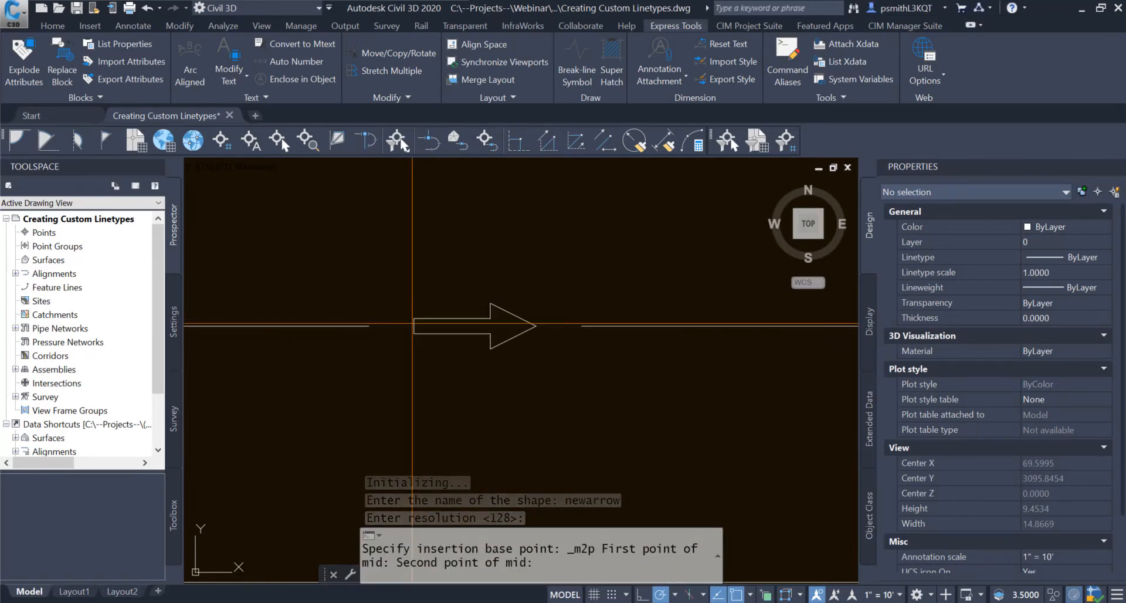
pyautogui.click(536, 326)
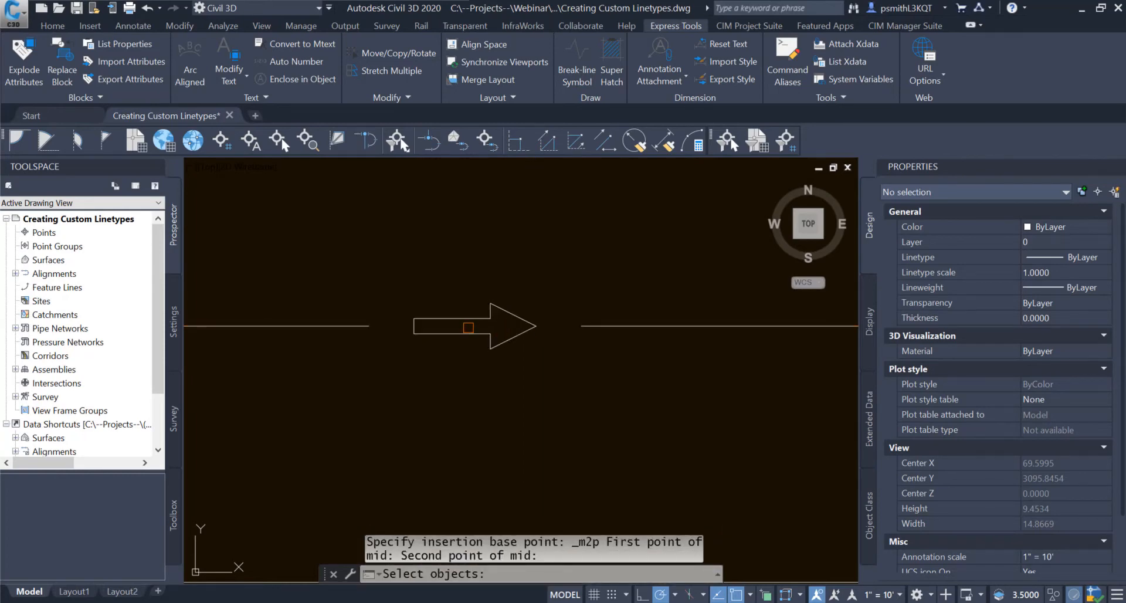
pyautogui.click(548, 291)
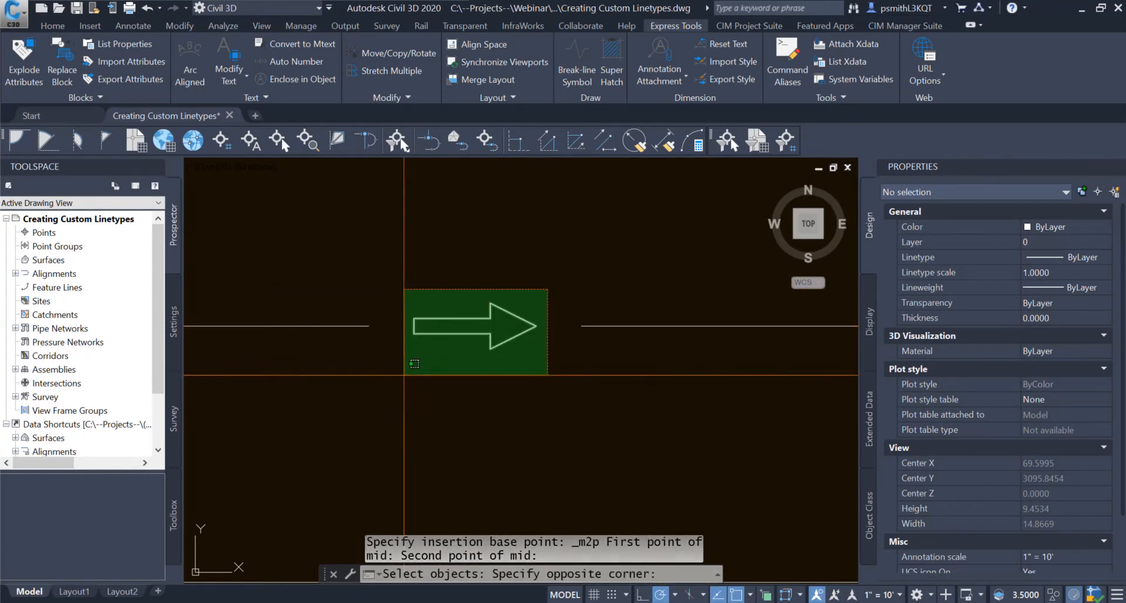
pyautogui.click(400, 376)
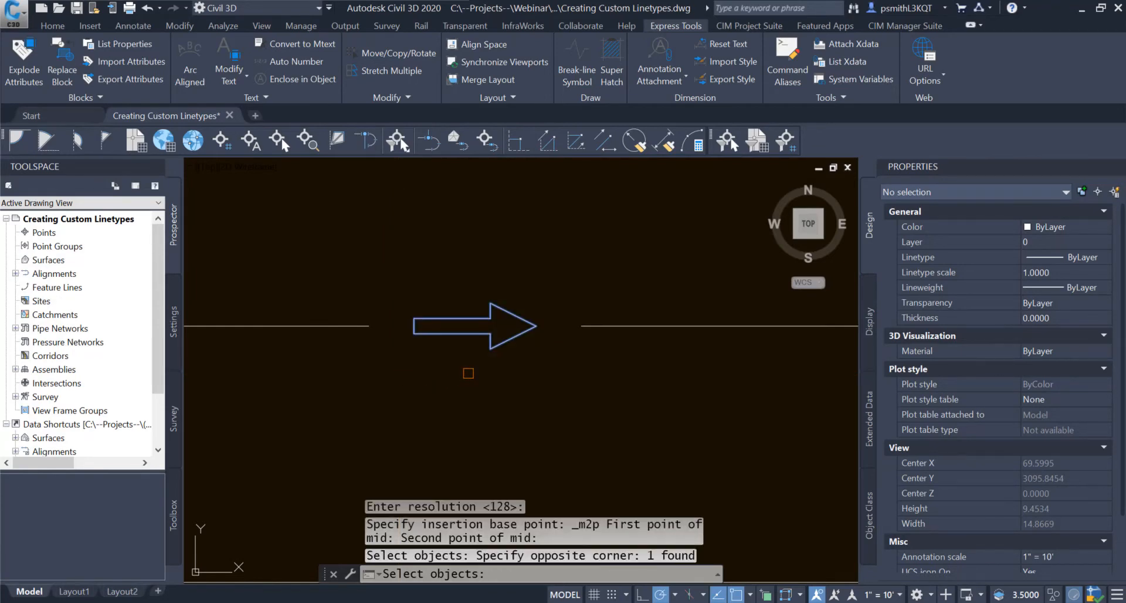
pyautogui.press('Return')
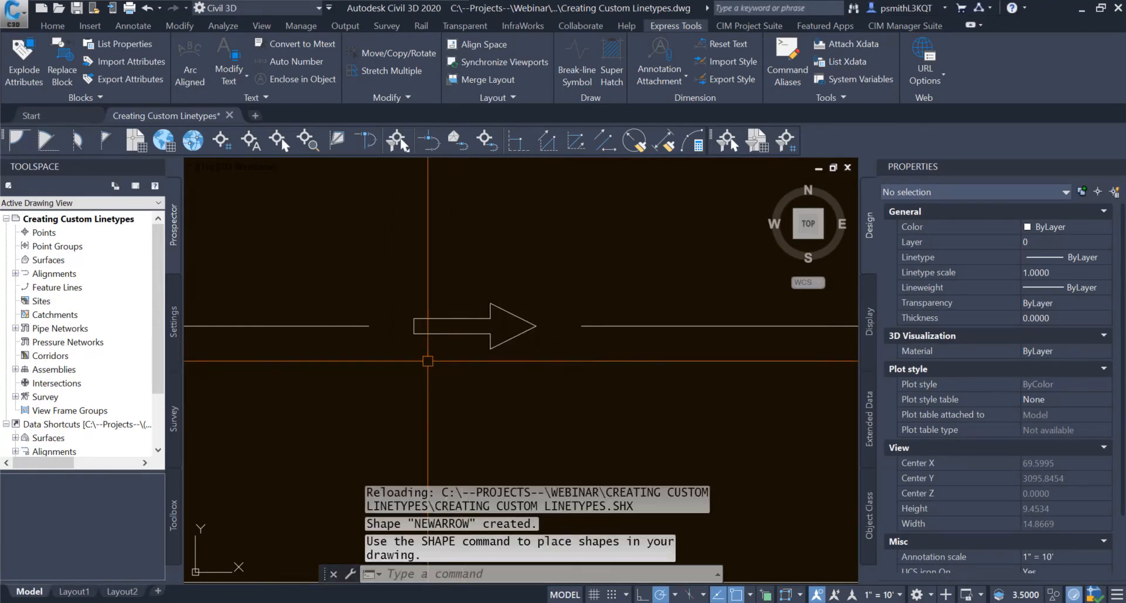
pyautogui.scroll(-2, 426, 361)
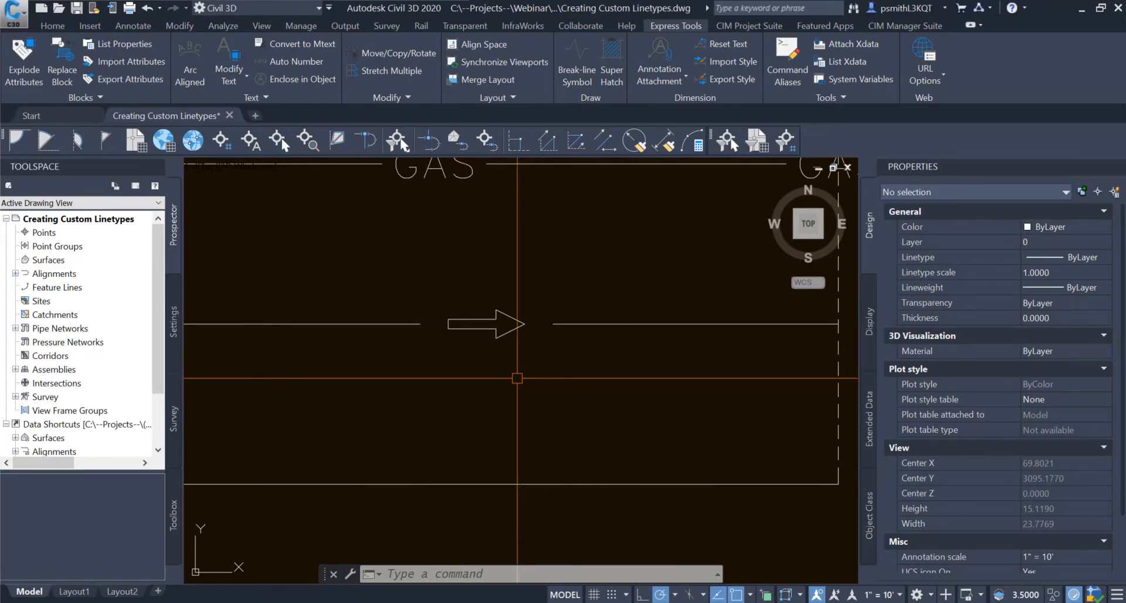
pyautogui.scroll(2, 518, 329)
pyautogui.click(519, 330)
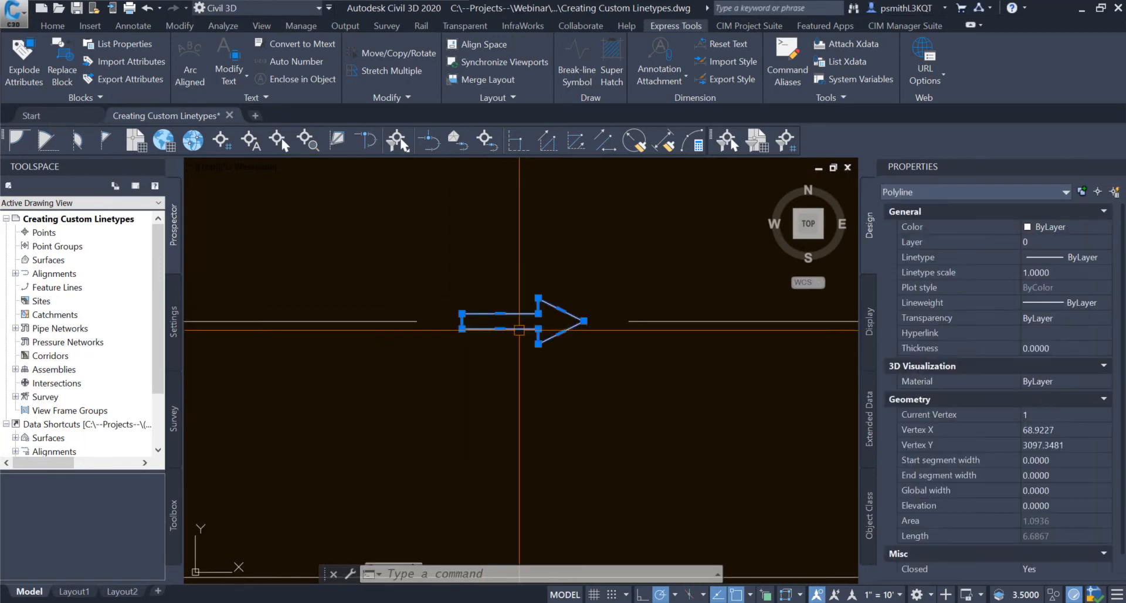
pyautogui.press('Escape')
pyautogui.scroll(-1, 527, 281)
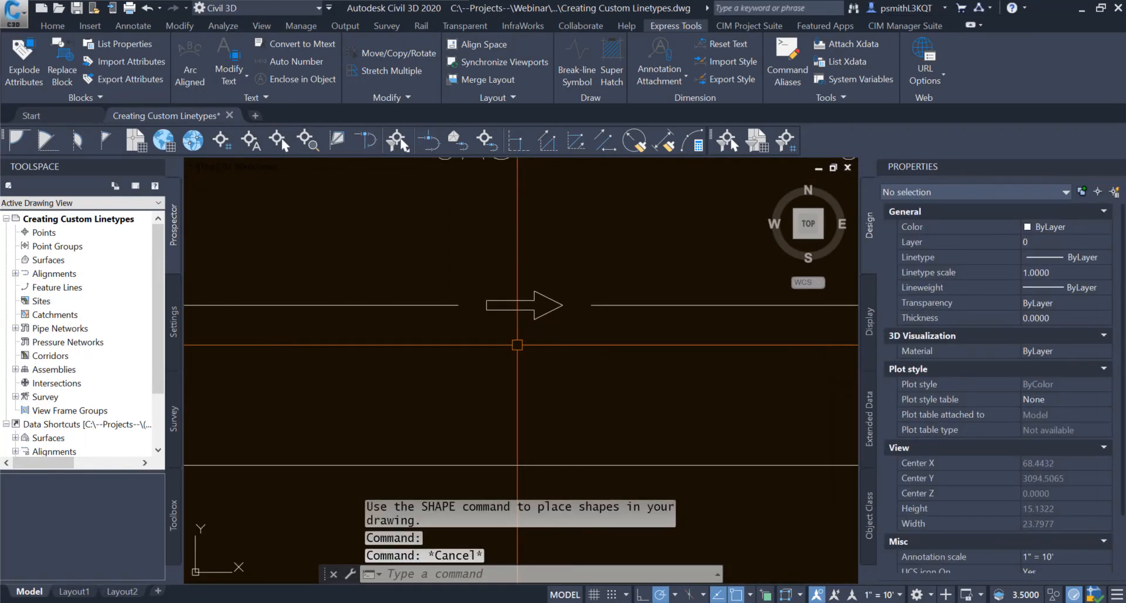
# - Insert the newarrow shape just below the original arrow with a height of 1.0000 and a rotation of 0
pyautogui.write('shape')
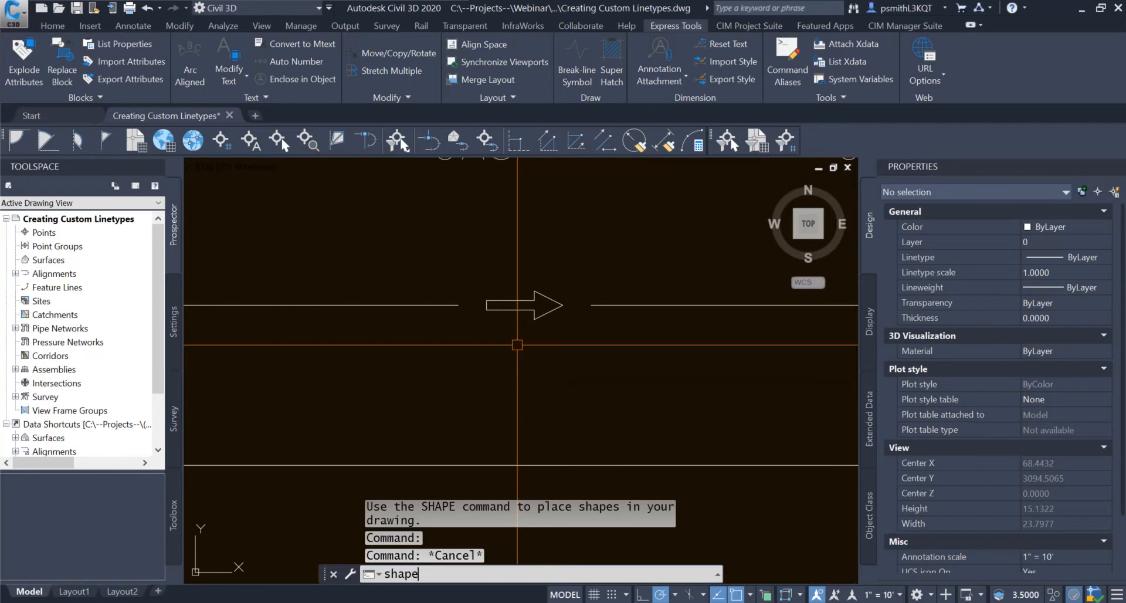
pyautogui.press('Return')
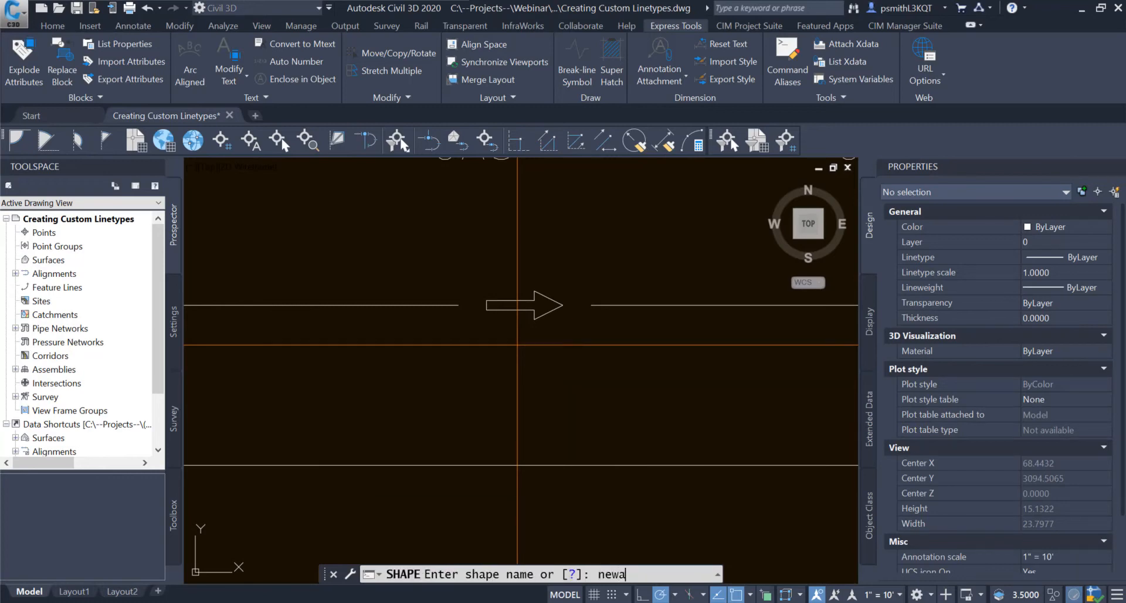
pyautogui.press('Return')
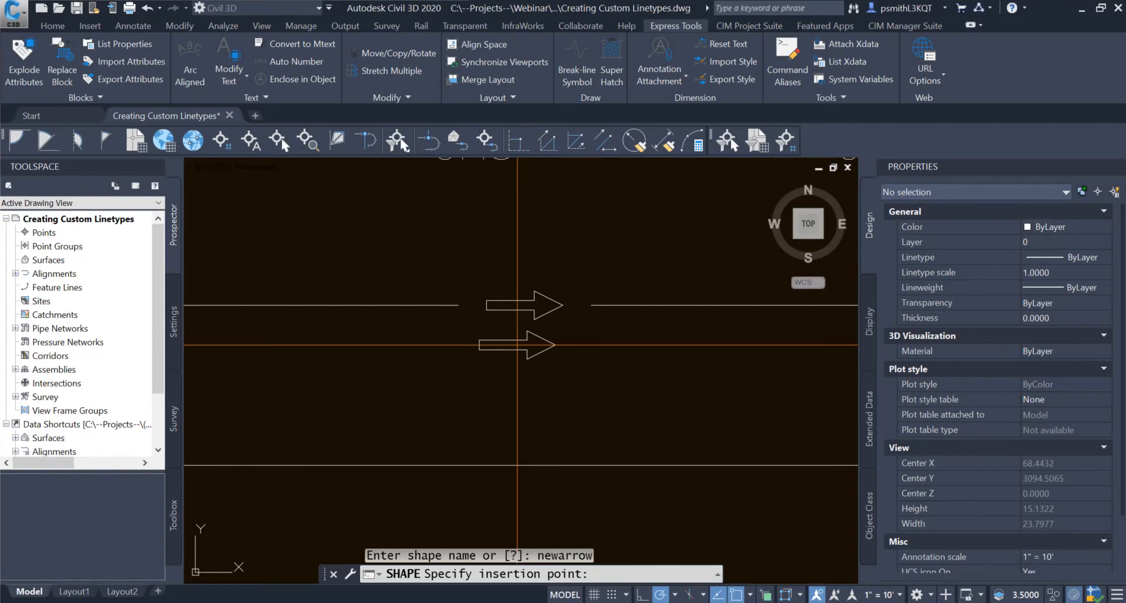
pyautogui.click(528, 352)
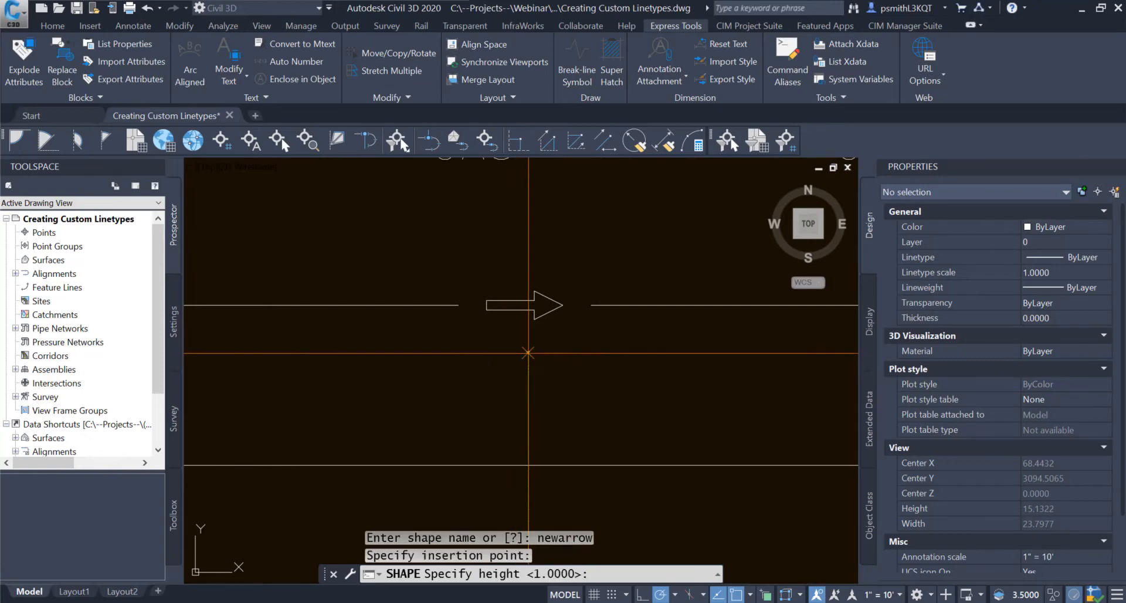
pyautogui.click(528, 385)
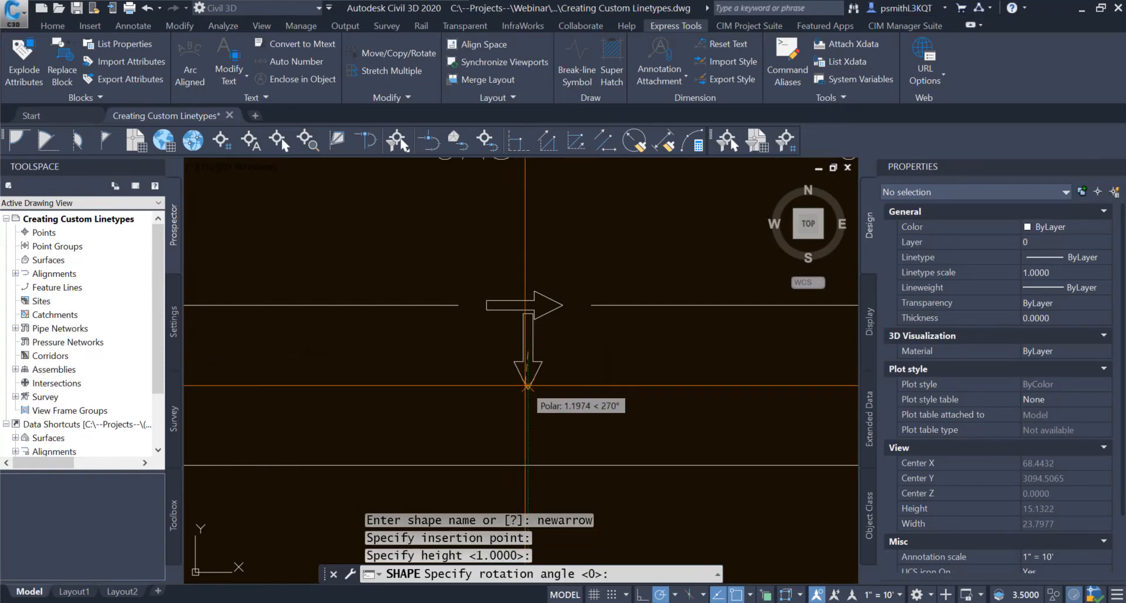
pyautogui.click(587, 361)
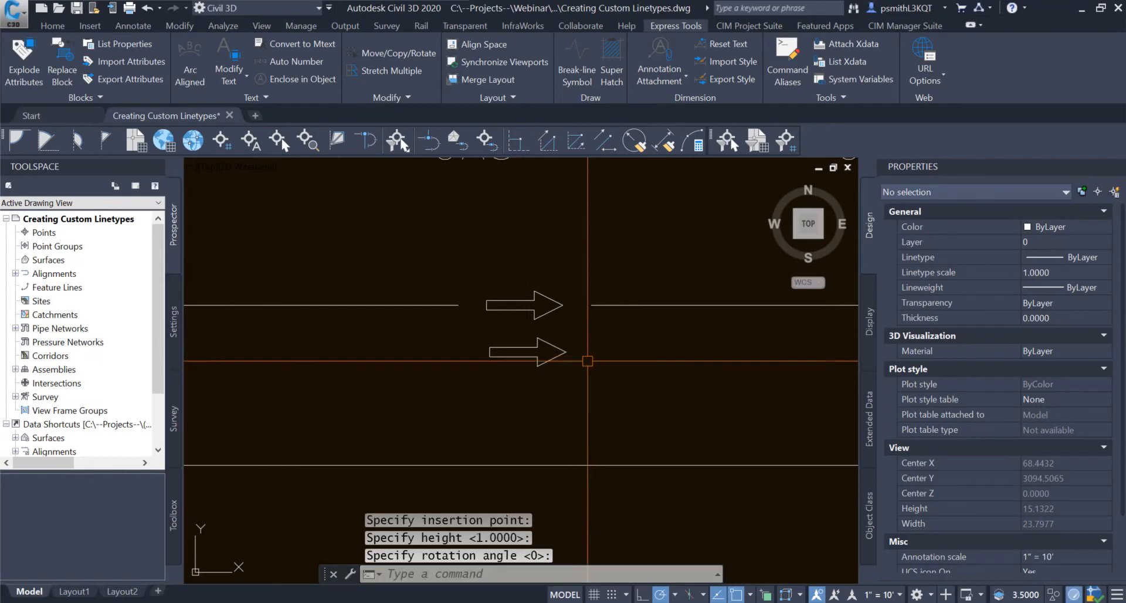
pyautogui.press('Escape')
pyautogui.click(583, 346)
pyautogui.click(475, 370)
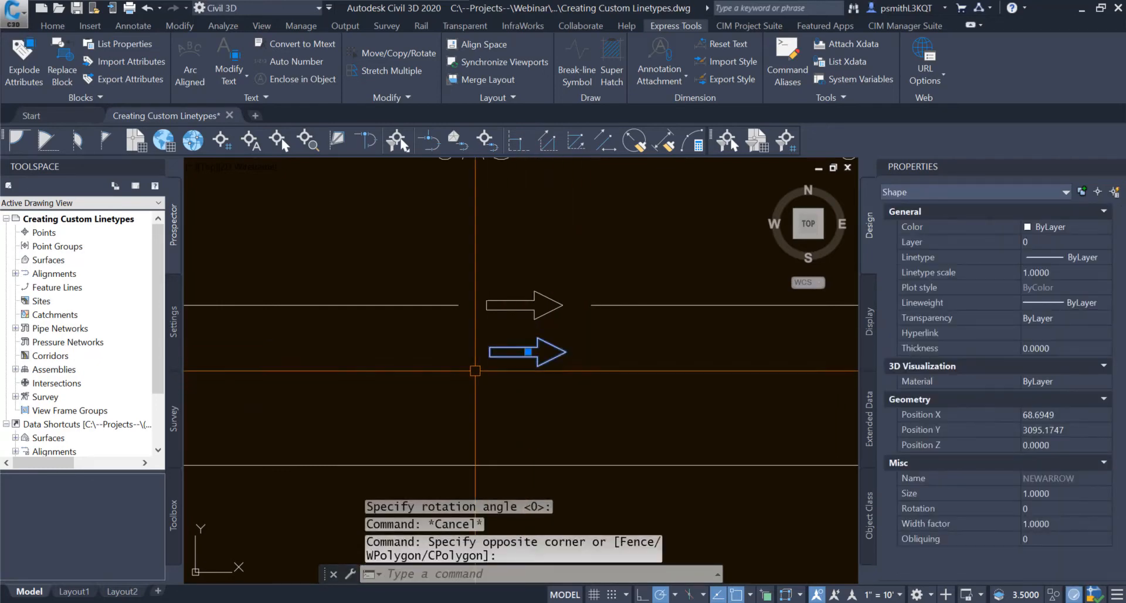
pyautogui.click(528, 352)
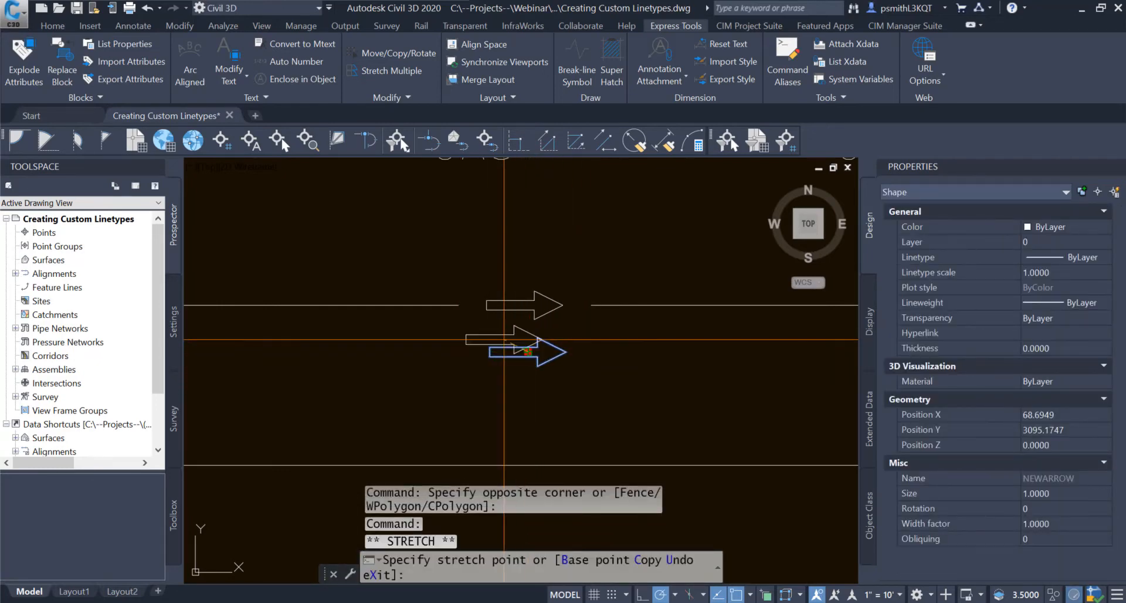
pyautogui.keyDown('shift'); pyautogui.rightClick(504, 340); pyautogui.keyUp('shift')
pyautogui.press('Escape')
pyautogui.press('Escape')
# - Delete the original arrow polyline from the gap between the two line segments
pyautogui.click(555, 260)
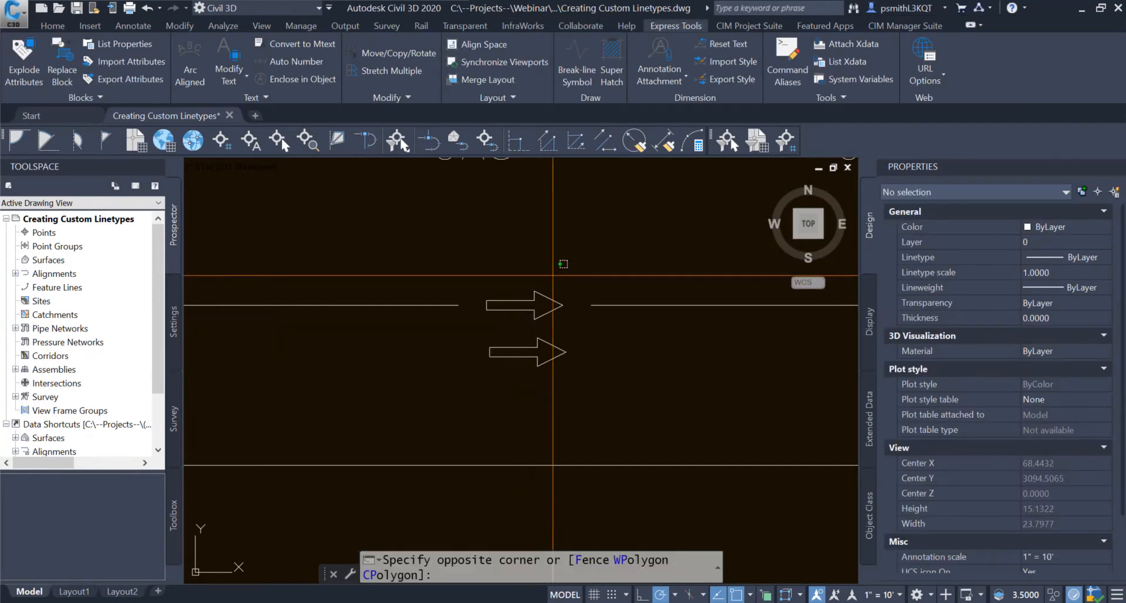
pyautogui.click(504, 320)
pyautogui.moveTo(510, 309)
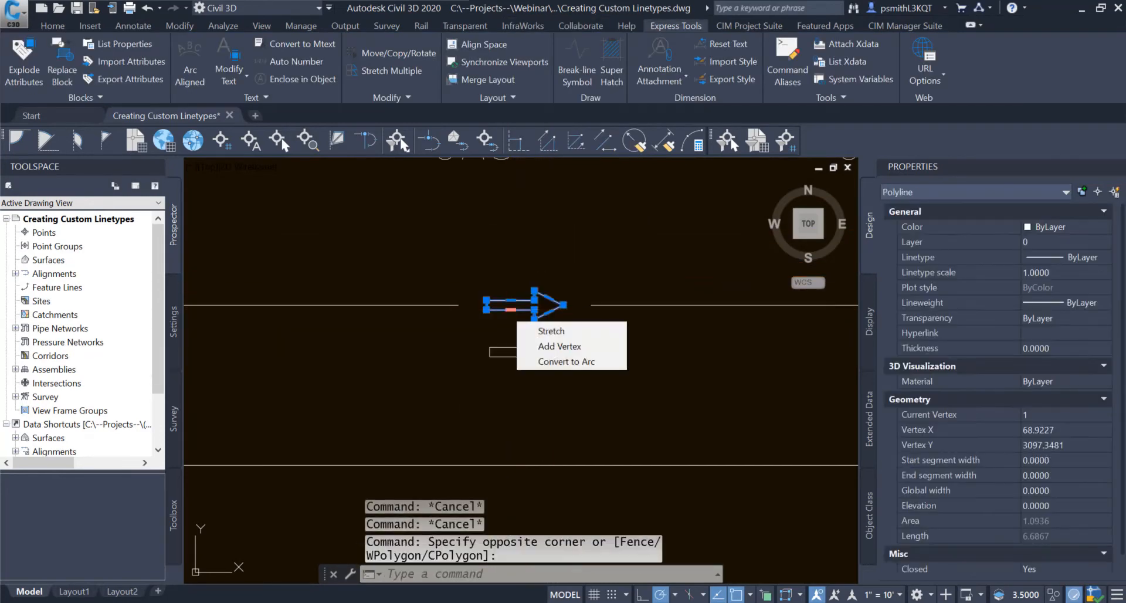
pyautogui.press('Delete')
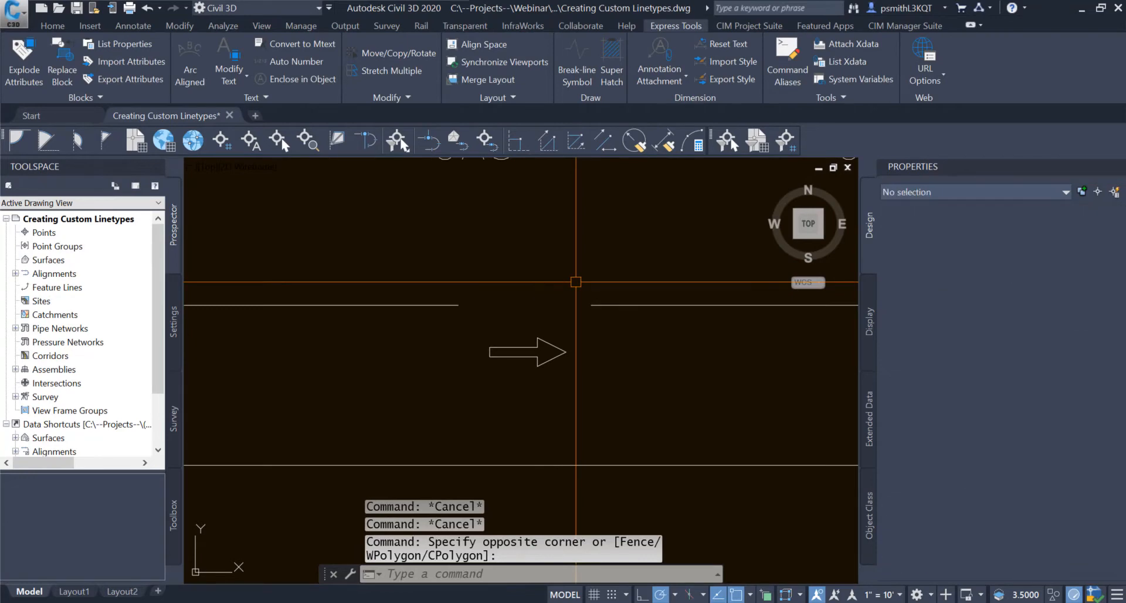
# - Move the newarrow shape by its insertion point to midway between the facing endpoints of the two line segments
pyautogui.click(556, 284)
pyautogui.click(553, 382)
pyautogui.click(529, 352)
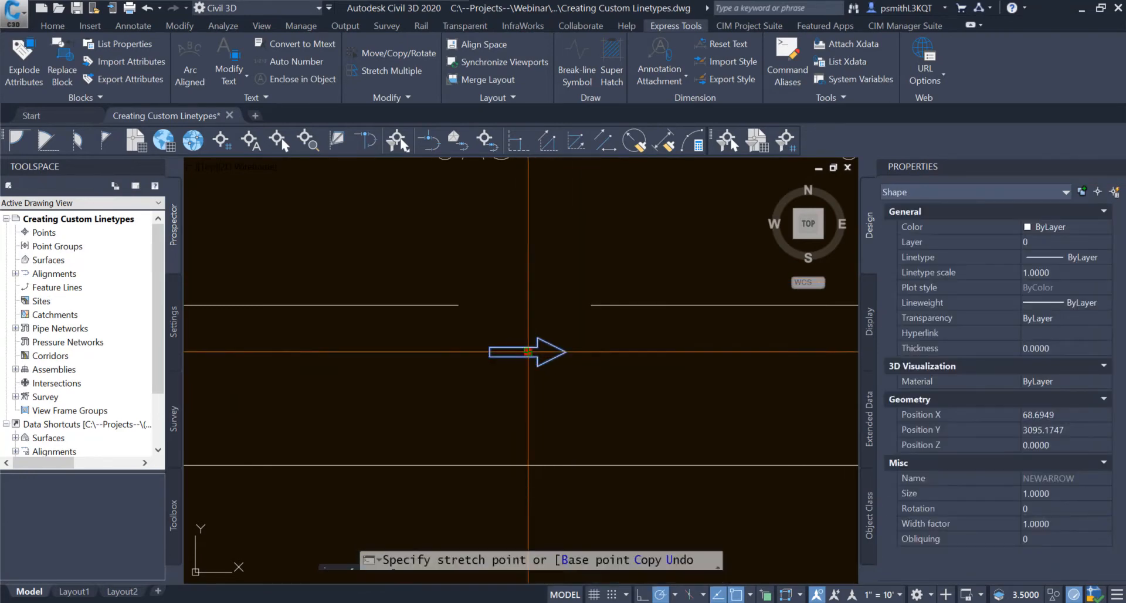
pyautogui.keyDown('shift'); pyautogui.rightClick(528, 334); pyautogui.keyUp('shift')
pyautogui.click(591, 51)
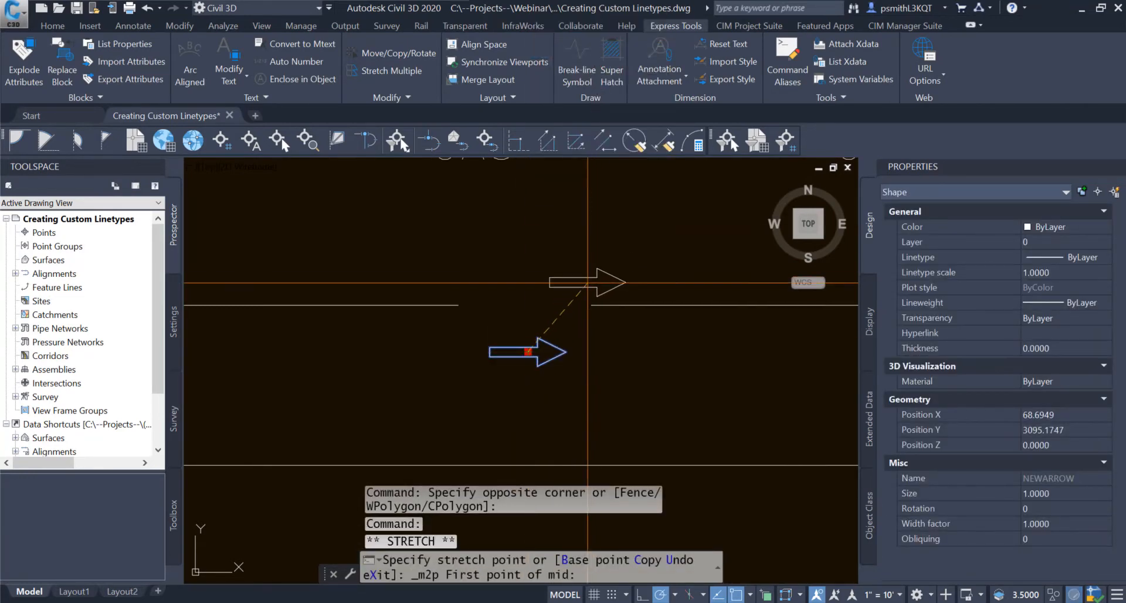
pyautogui.click(591, 305)
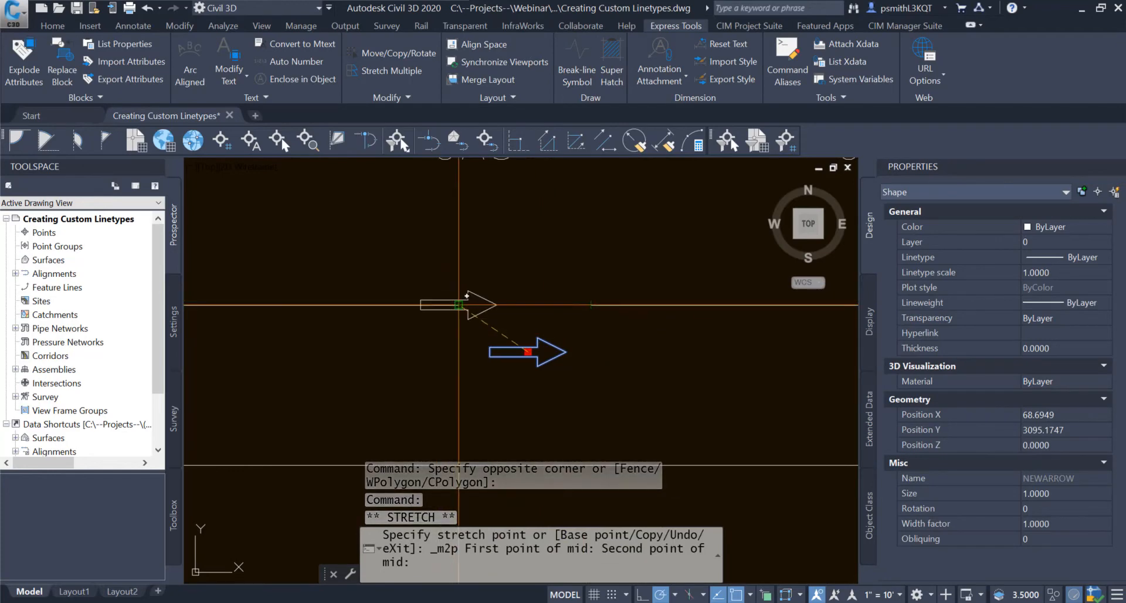
pyautogui.click(459, 304)
pyautogui.press('Escape')
# - Check the object types and properties of the two line segments and the arrow in the symbol linetype sample
pyautogui.scroll(-3, 510, 352)
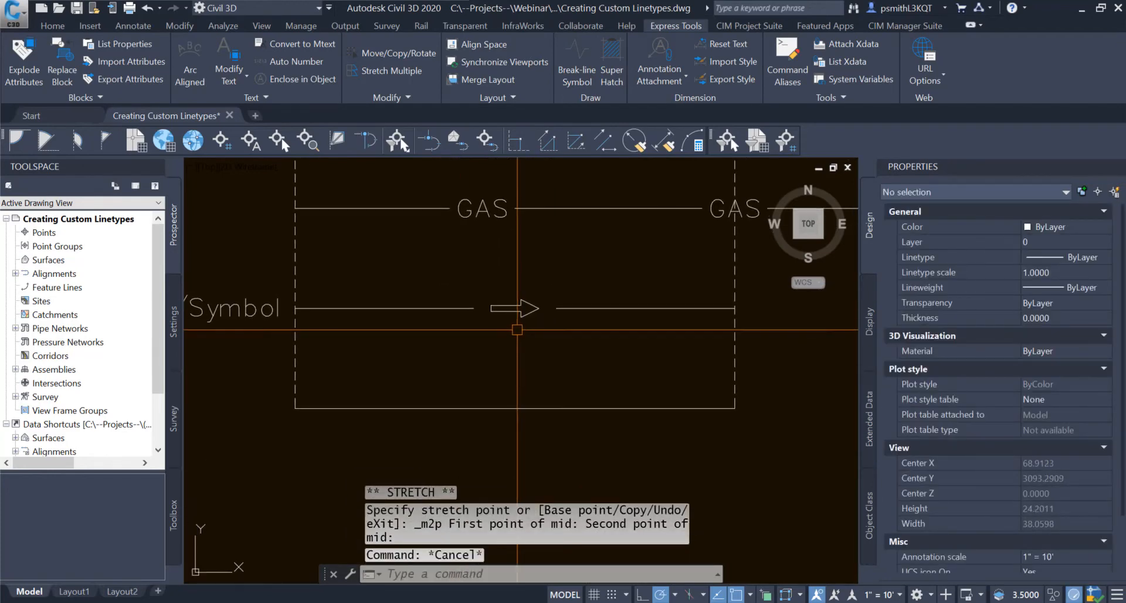
pyautogui.moveTo(484, 342); pyautogui.dragTo(509, 347, button='middle')
pyautogui.click(472, 289)
pyautogui.click(430, 357)
pyautogui.click(667, 295)
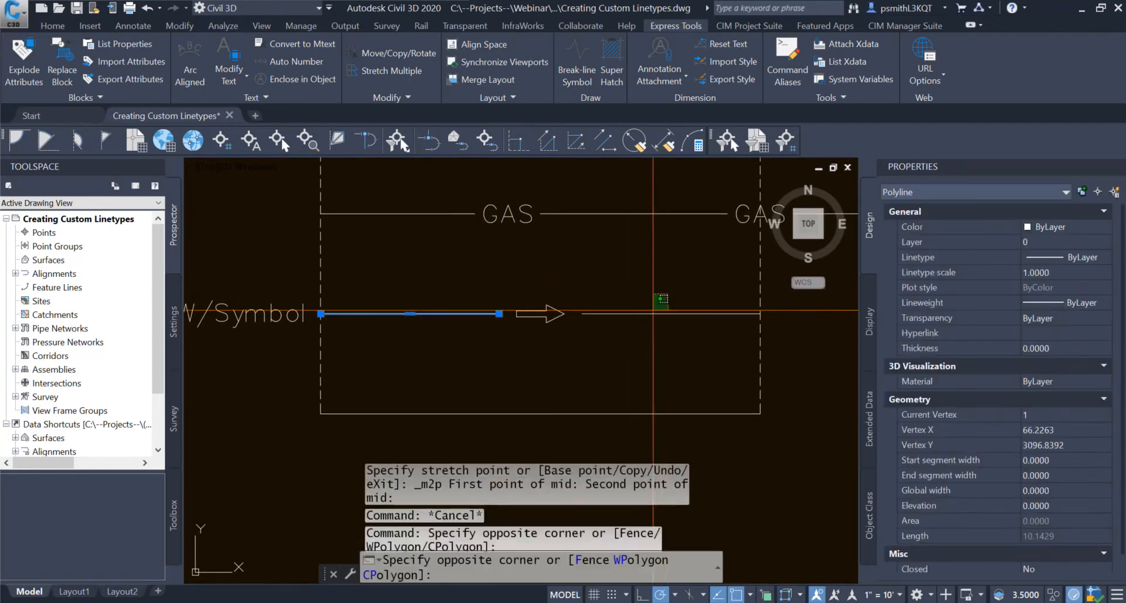
pyautogui.click(601, 340)
pyautogui.press('Escape')
pyautogui.scroll(2, 547, 330)
pyautogui.click(542, 321)
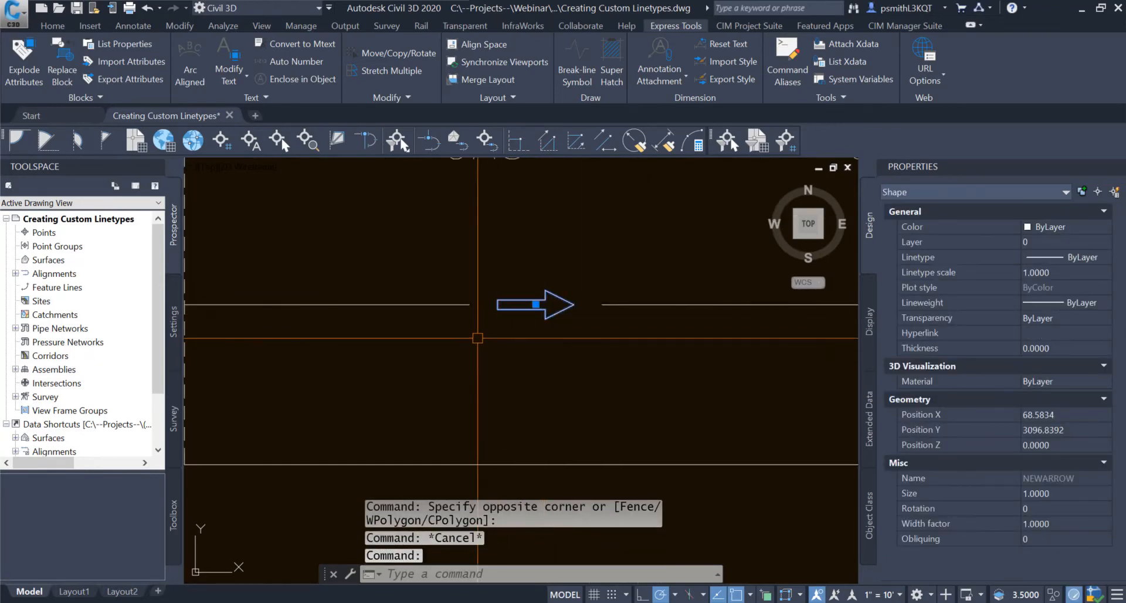
pyautogui.moveTo(477, 338); pyautogui.dragTo(566, 352, button='middle')
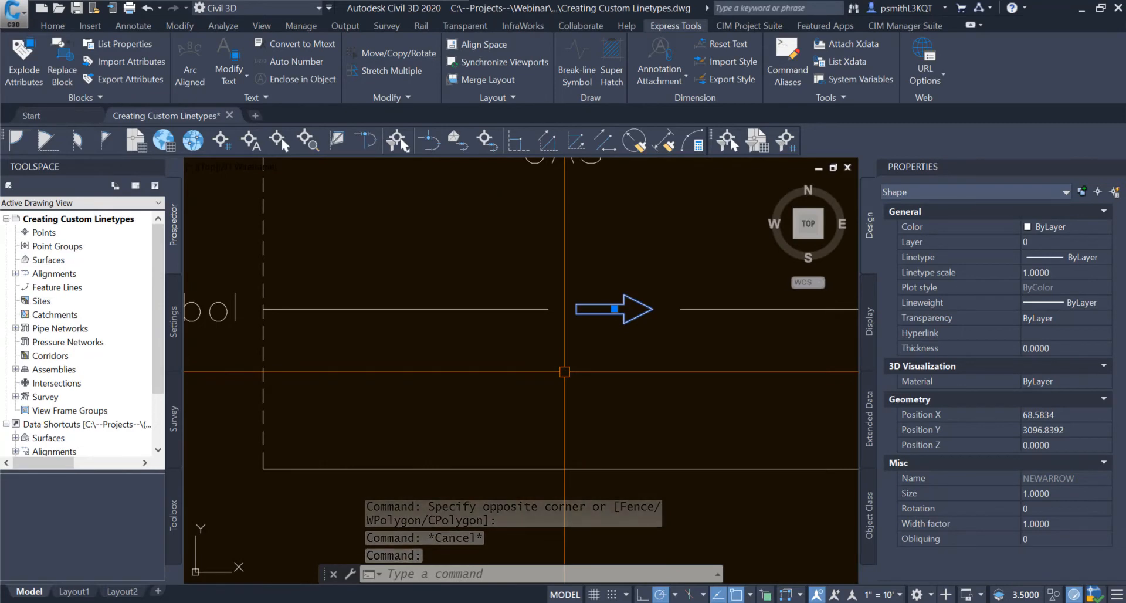
pyautogui.press('Escape')
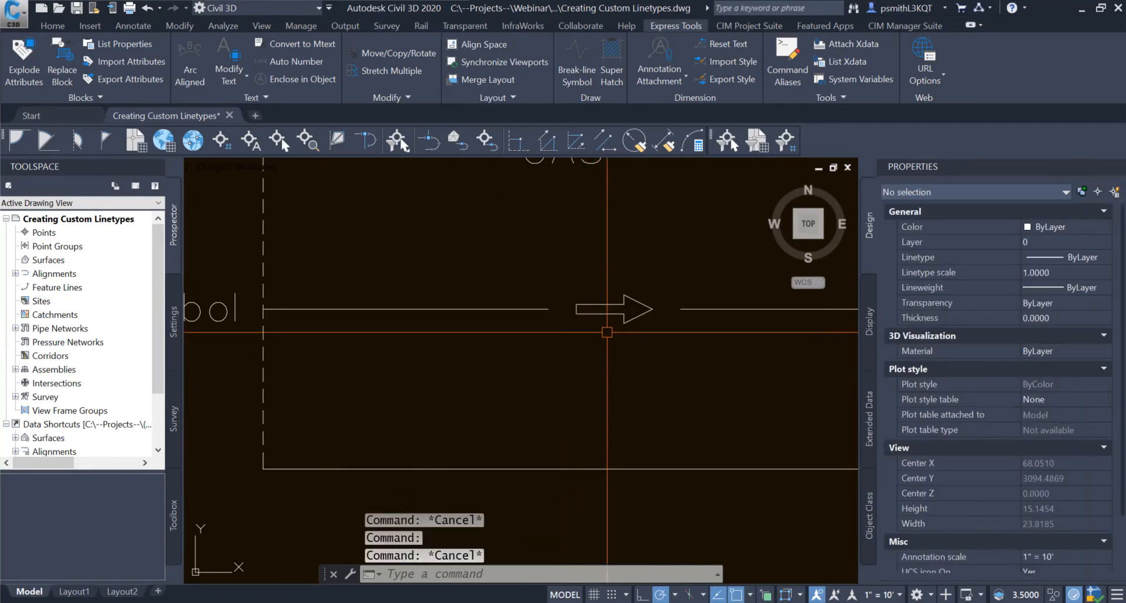
# - Review the arrow shape and the line segment behind its tail as components for the symbol linetype
pyautogui.moveTo(606, 332); pyautogui.dragTo(619, 348, button='middle')
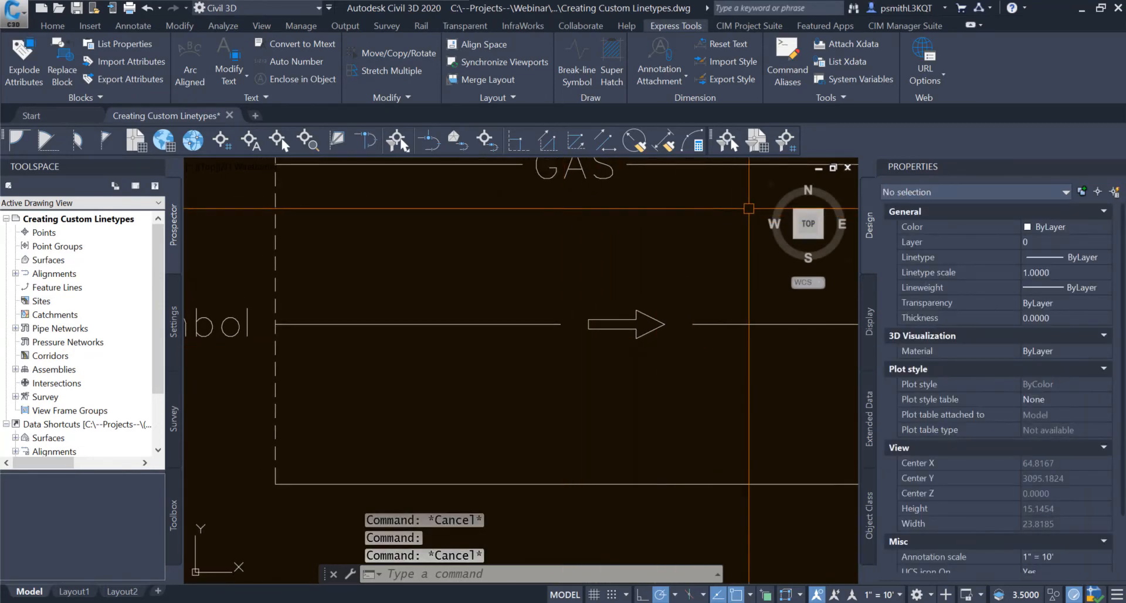
pyautogui.scroll(-3, 665, 262)
pyautogui.moveTo(665, 262)
pyautogui.mouseDown(button='middle')
pyautogui.moveTo(610, 337)
pyautogui.moveTo(590, 266)
pyautogui.moveTo(595, 299)
pyautogui.moveTo(564, 332)
pyautogui.mouseUp(button='middle')
pyautogui.scroll(2, 563, 299)
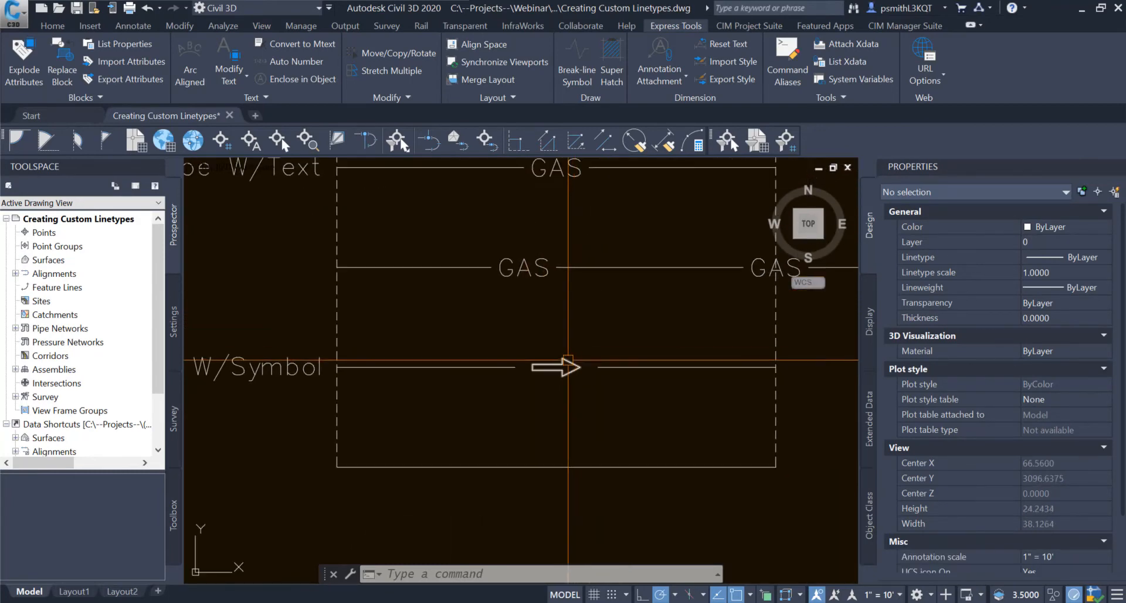
pyautogui.click(567, 358)
pyautogui.press('Escape')
pyautogui.press('Escape')
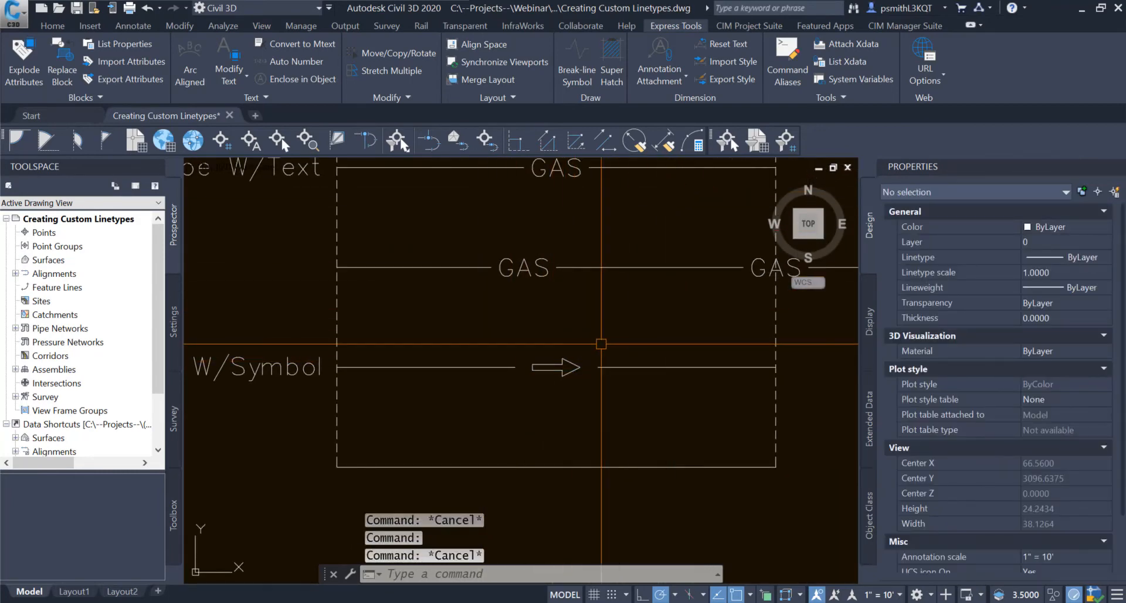
pyautogui.click(556, 365)
pyautogui.press('Escape')
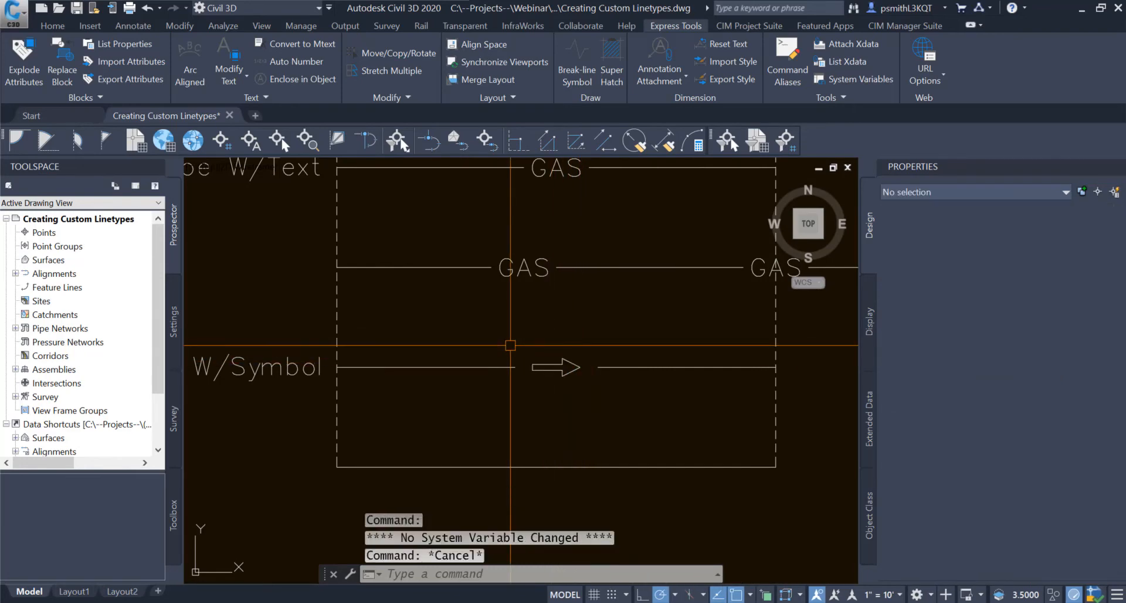
pyautogui.click(509, 344)
pyautogui.click(434, 400)
pyautogui.press('Escape')
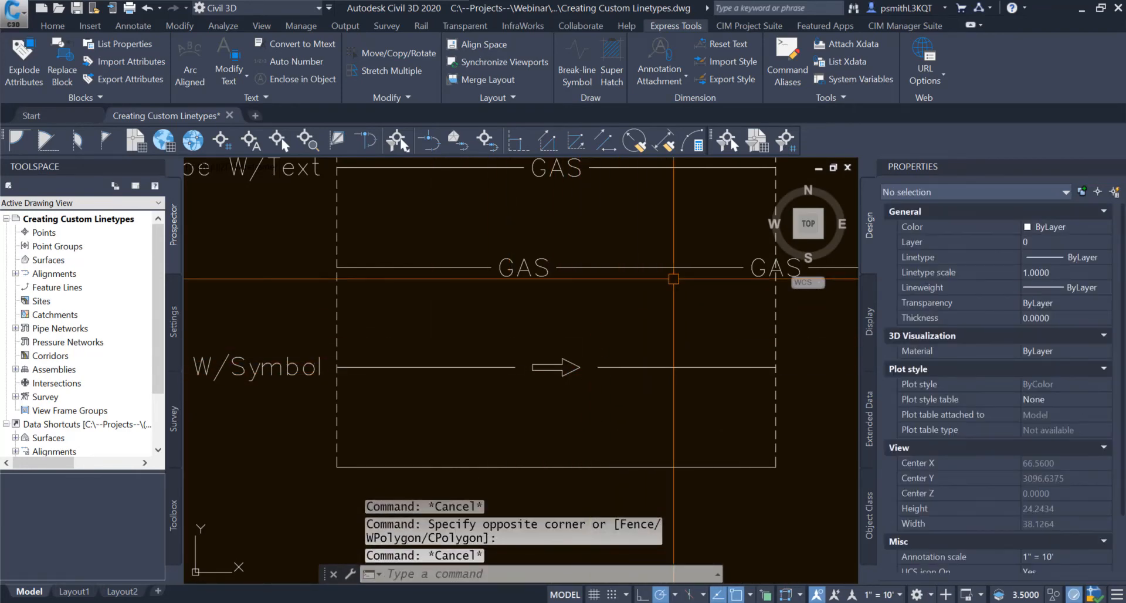
# - Start Make Linetype and save to Creating Custom Linetypes.lin, agreeing to replace the existing file
pyautogui.click(843, 98)
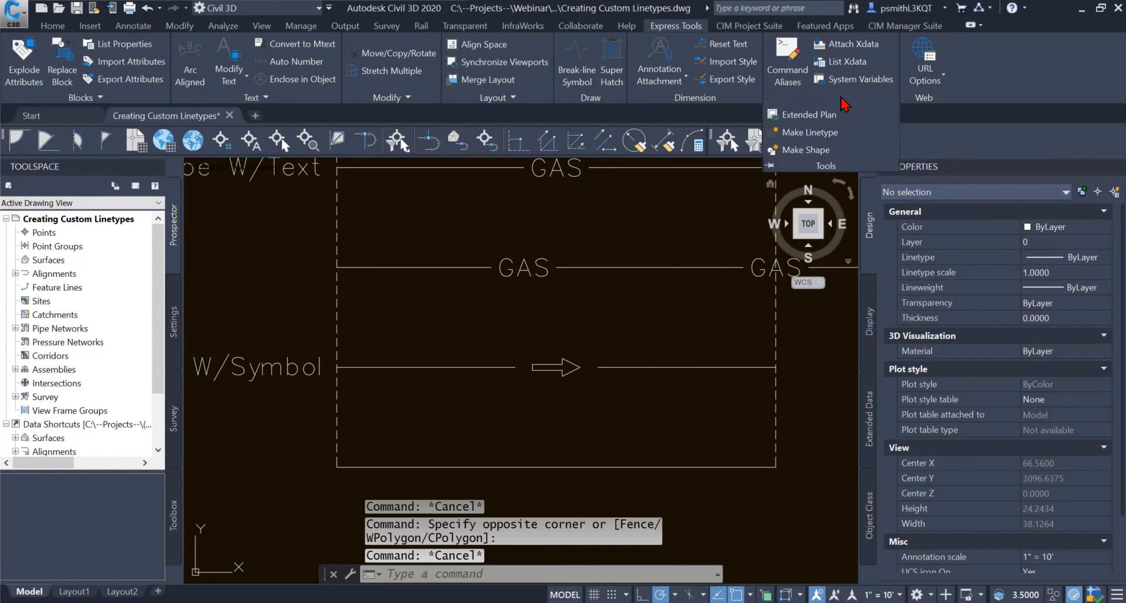
pyautogui.click(827, 131)
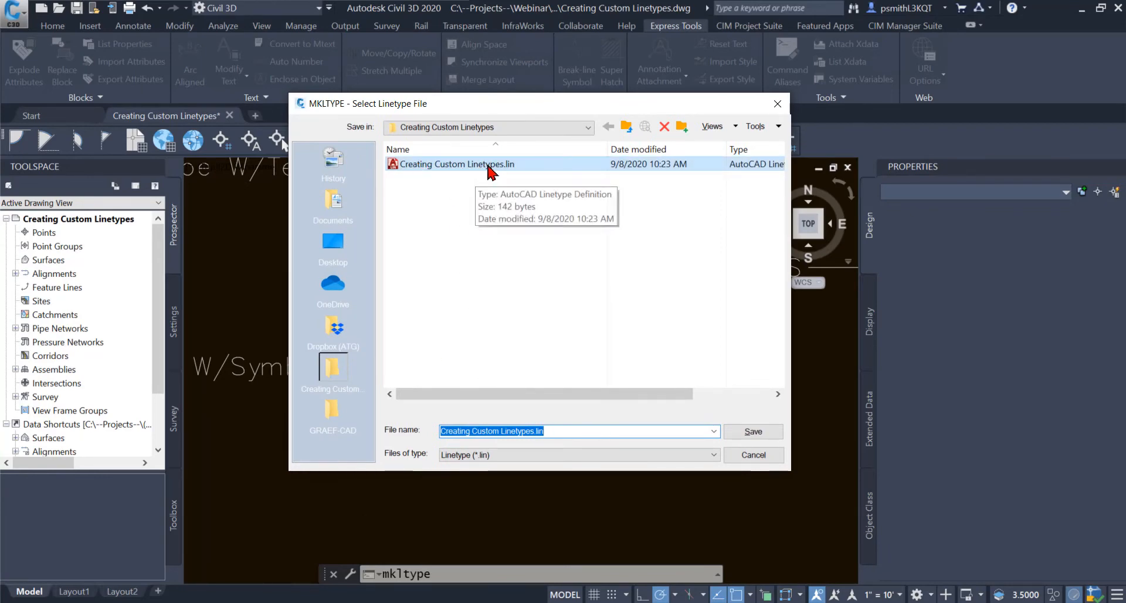
pyautogui.click(754, 432)
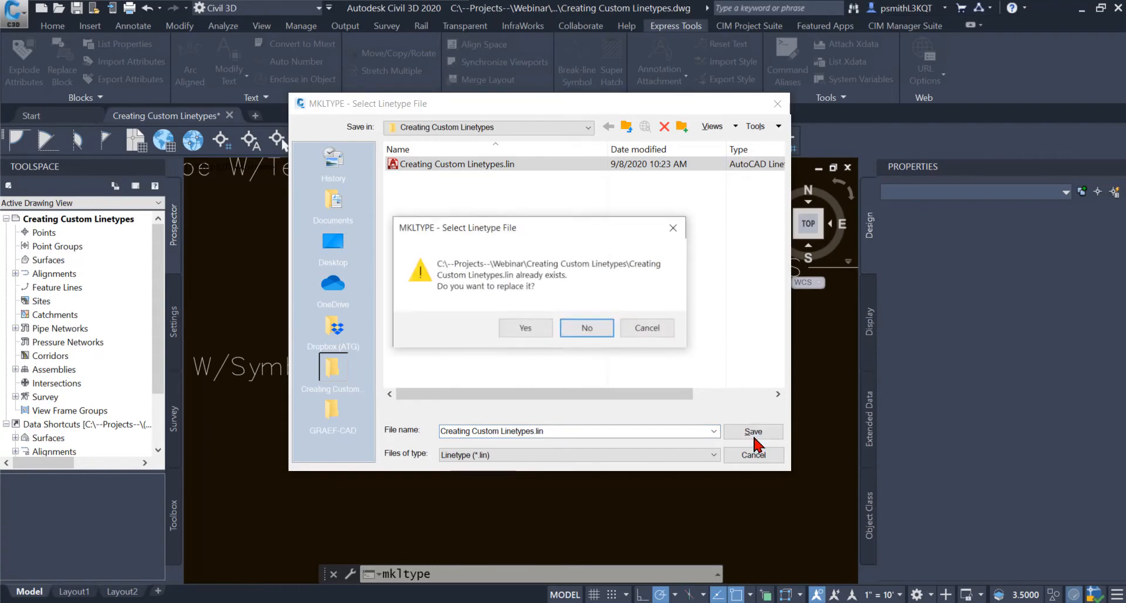
pyautogui.click(526, 332)
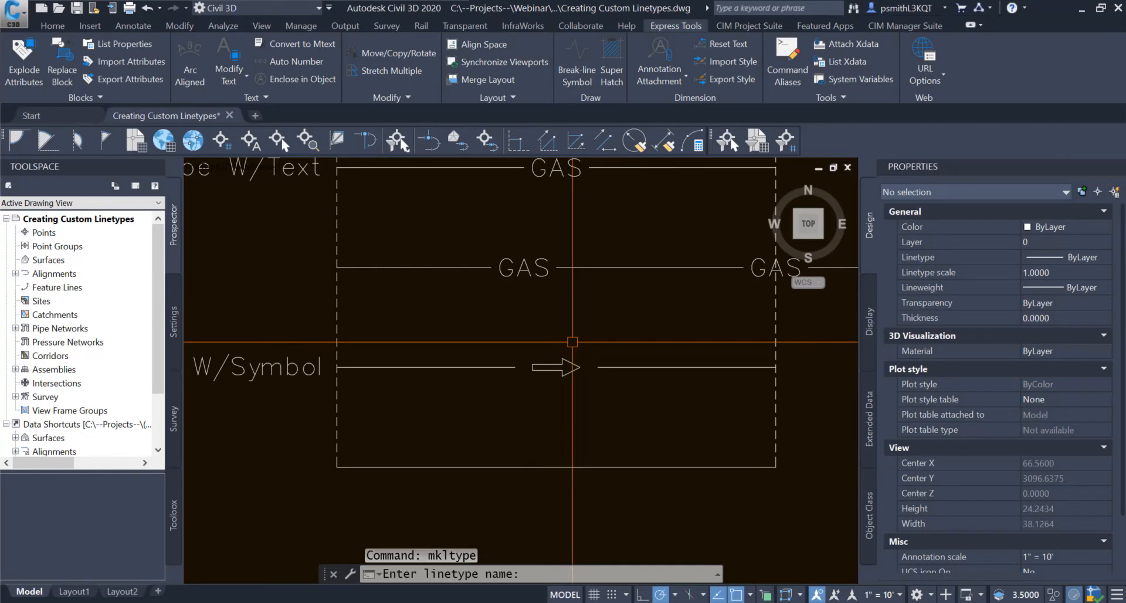
# - Name the linetype flowarrow and give it the description flow direction
pyautogui.write('flowarrow')
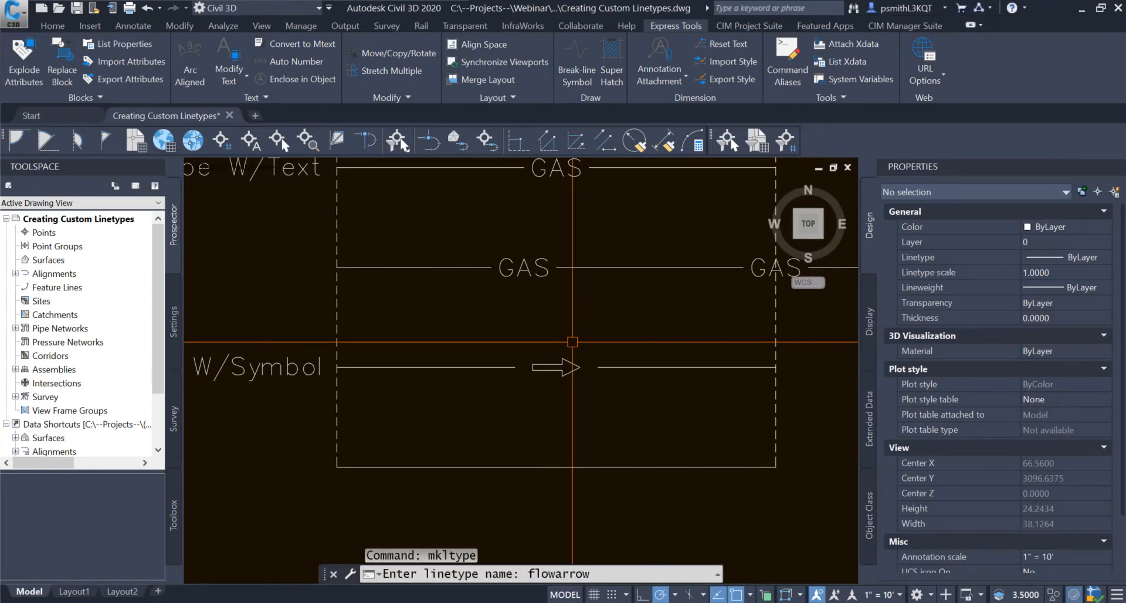
pyautogui.press('Return')
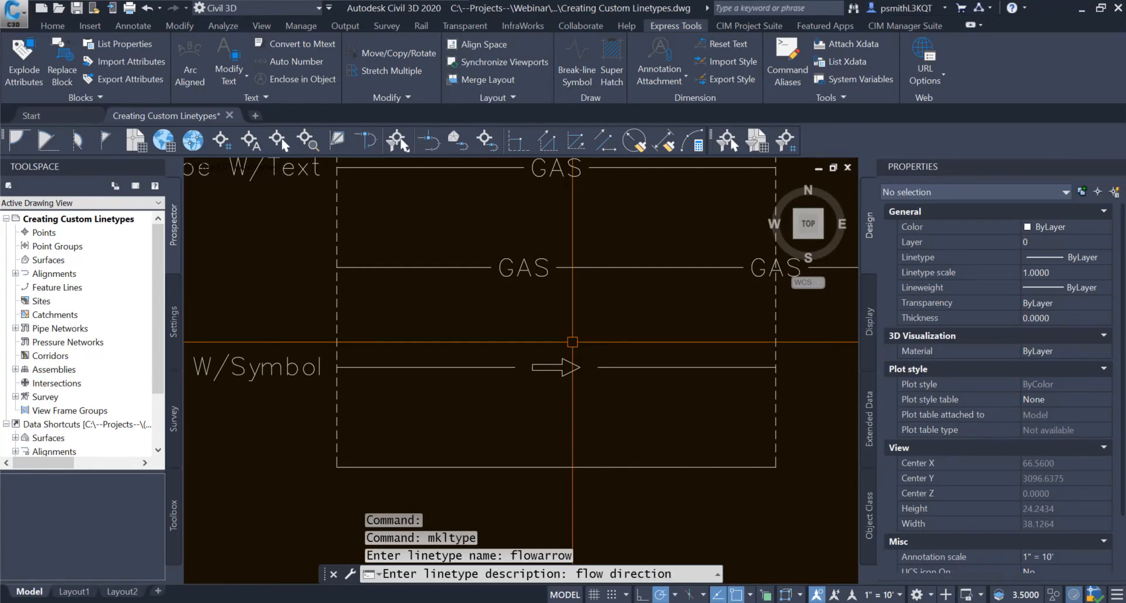
pyautogui.press('Return')
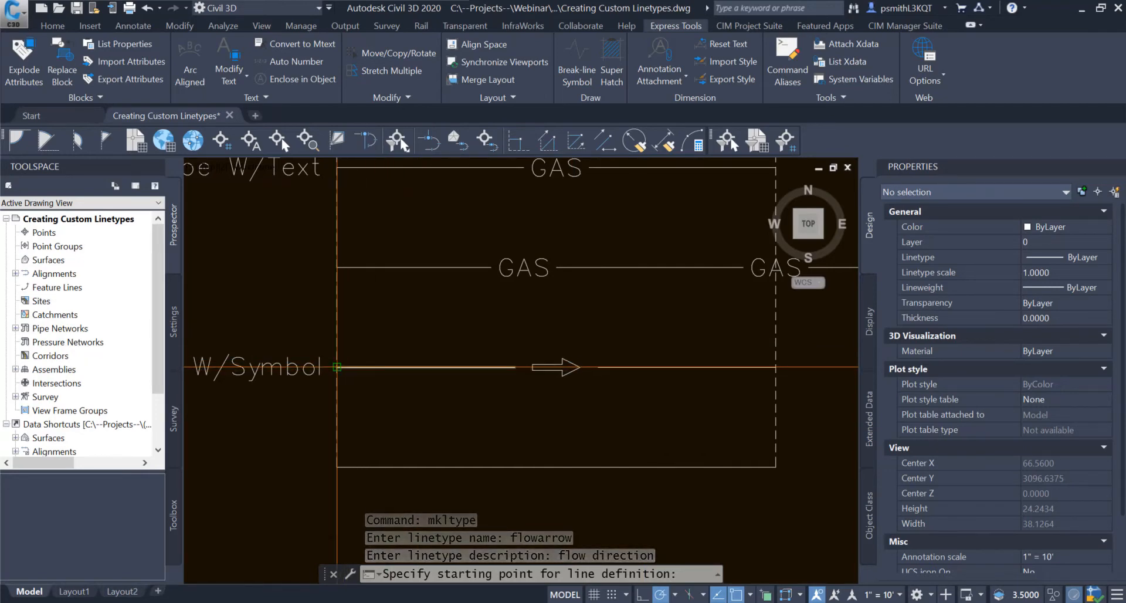
# - Define the flowarrow pattern from the first segment's start to the second segment's start, using the first segment and the arrow
pyautogui.click(344, 368)
pyautogui.scroll(4, 594, 373)
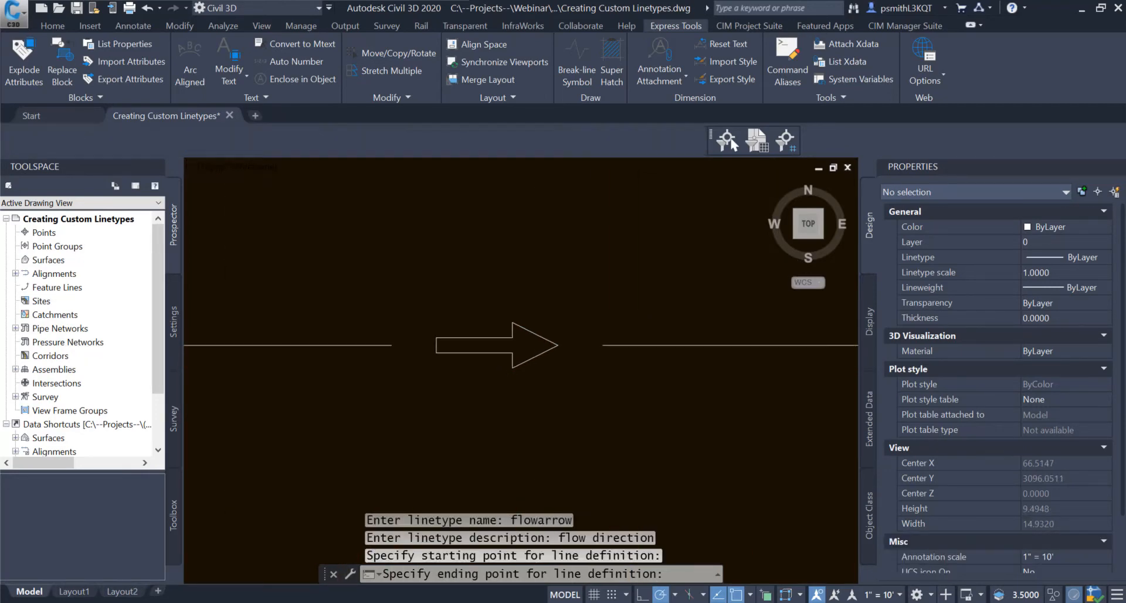
pyautogui.click(603, 345)
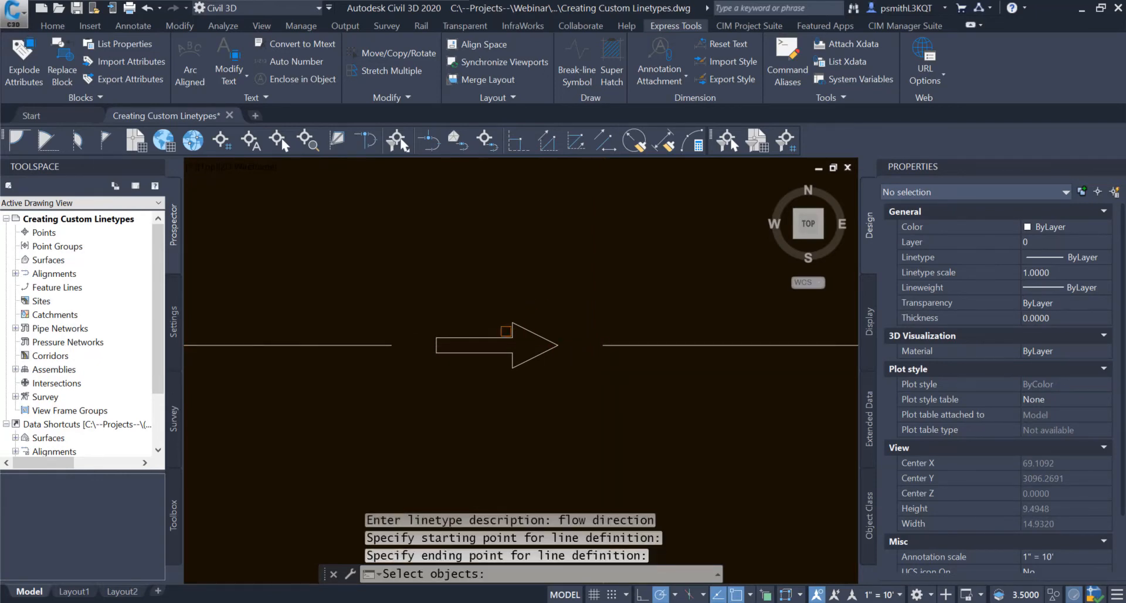
pyautogui.click(551, 296)
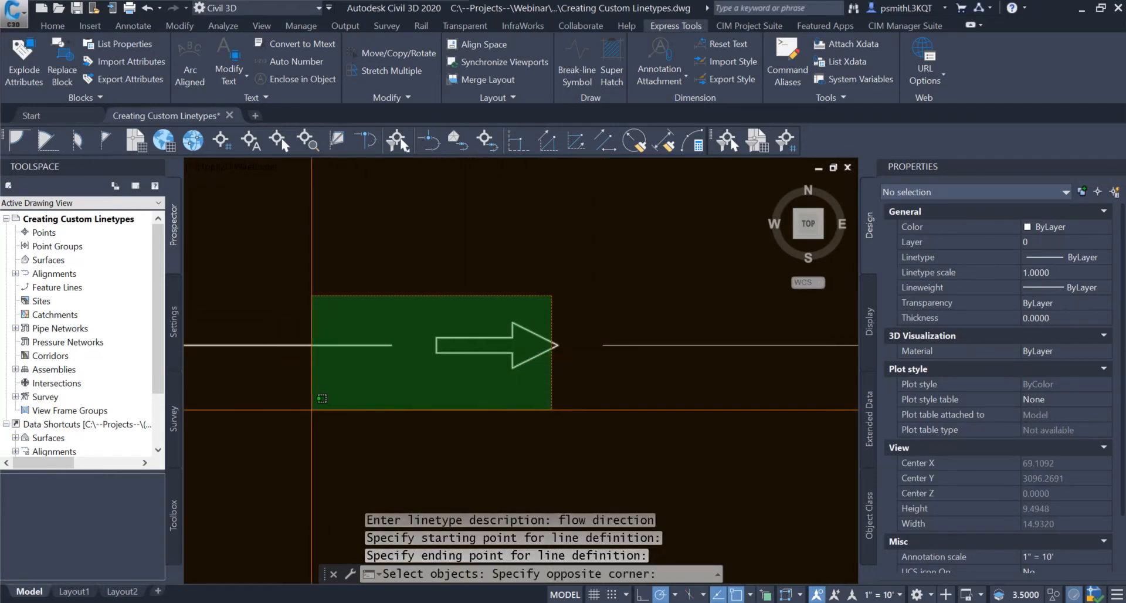
pyautogui.click(312, 411)
pyautogui.scroll(-4, 528, 378)
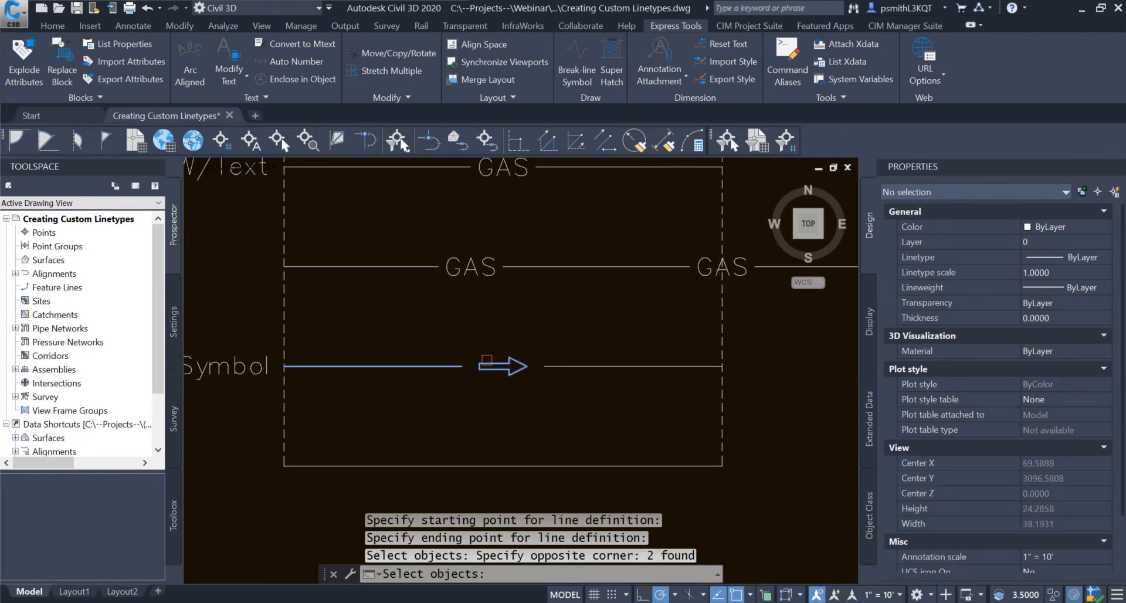
pyautogui.moveTo(366, 375); pyautogui.dragTo(434, 387, button='middle')
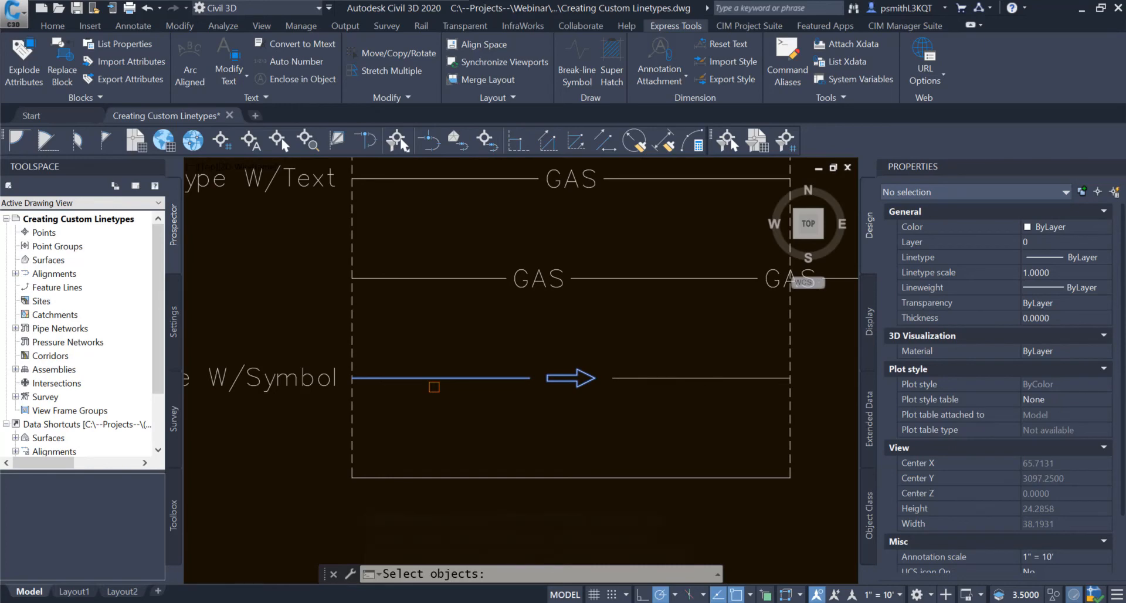
pyautogui.press('Return')
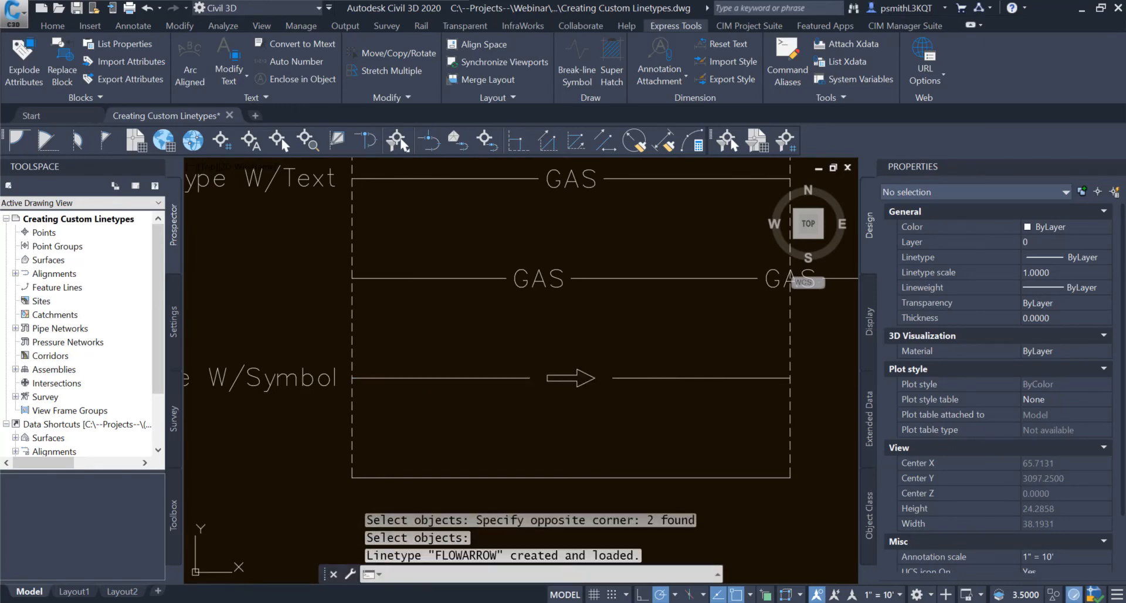
# - Assign the FLOWARROW linetype to the plain polyline below the Linetype W/Symbol sample
pyautogui.scroll(-2, 563, 394)
pyautogui.moveTo(571, 402); pyautogui.dragTo(498, 374, button='middle')
pyautogui.click(523, 391)
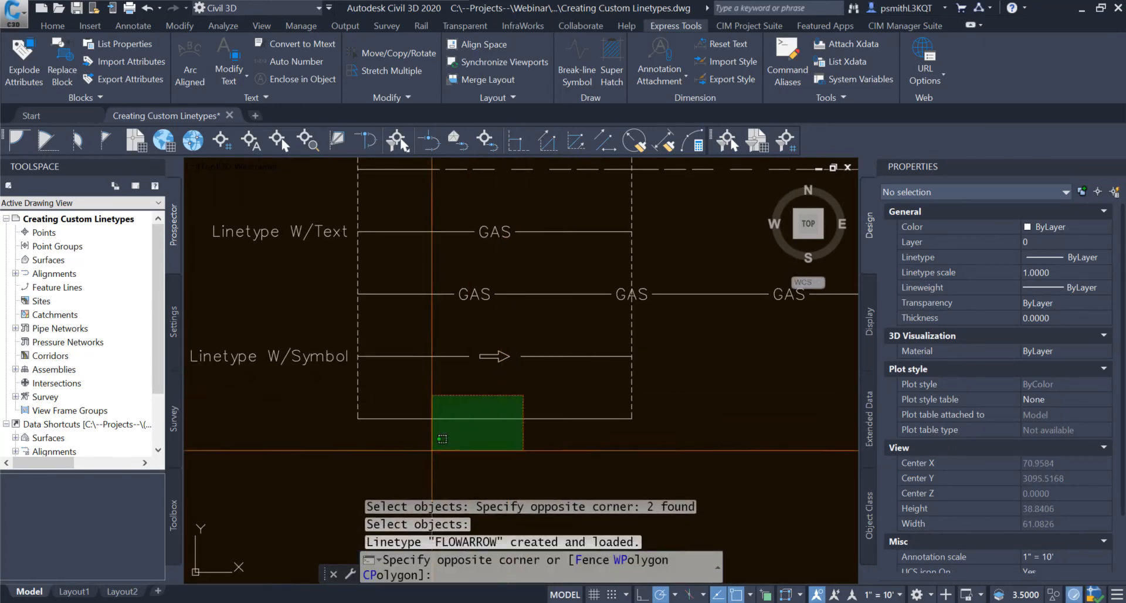
pyautogui.click(433, 450)
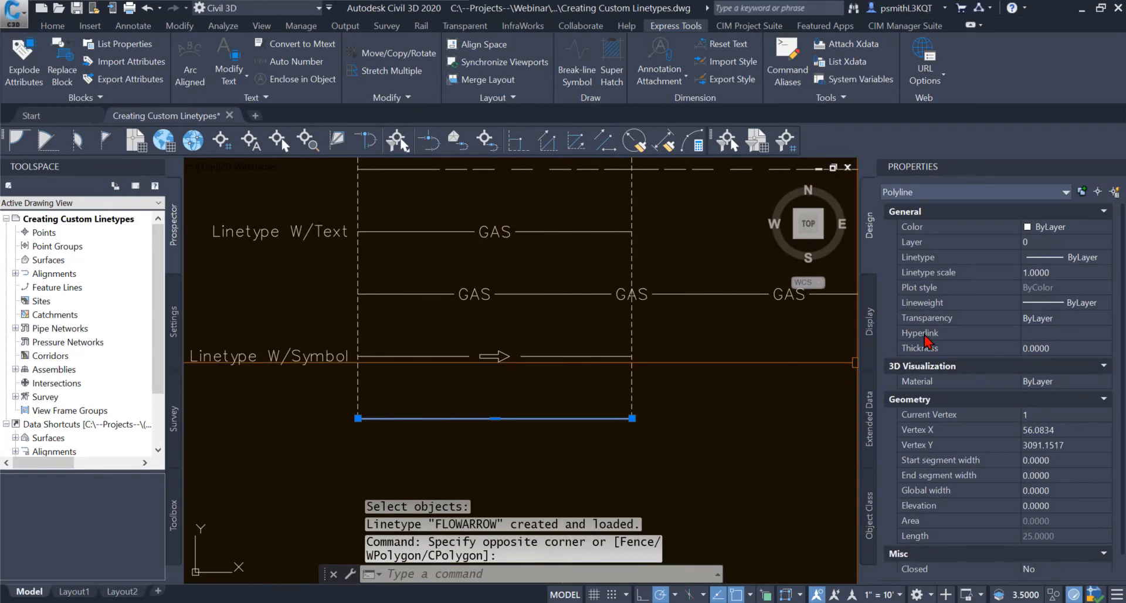
pyautogui.click(1074, 258)
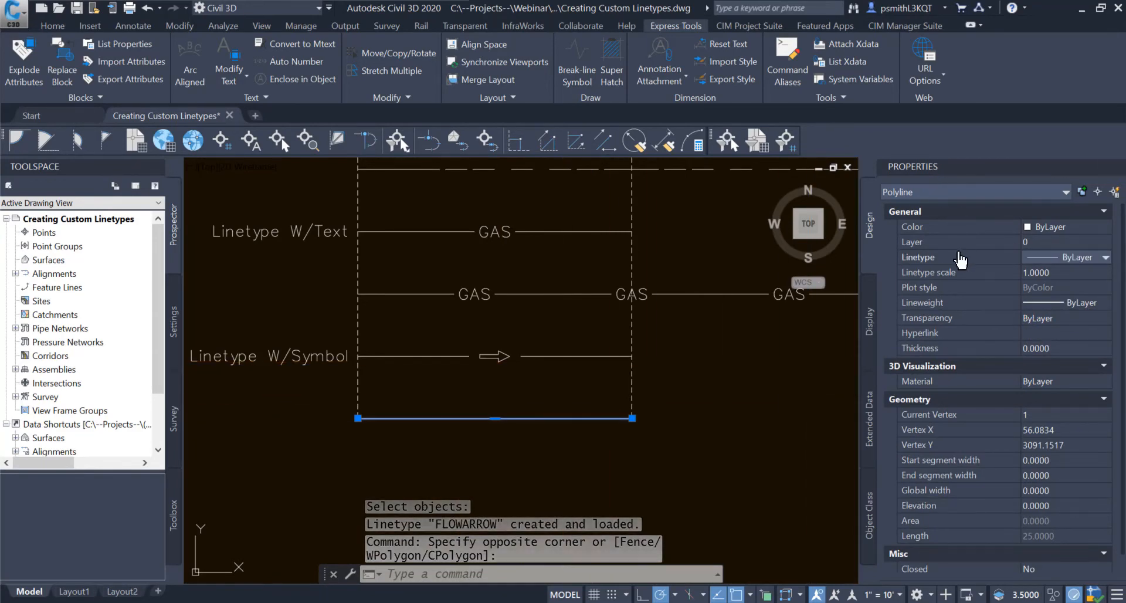
pyautogui.click(1073, 258)
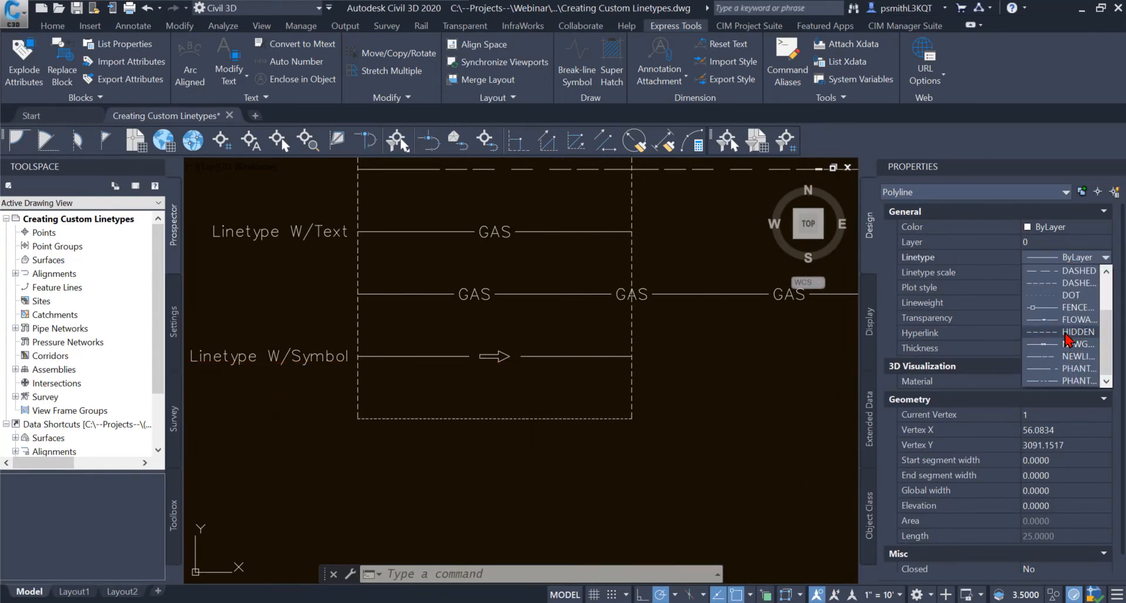
pyautogui.click(1067, 319)
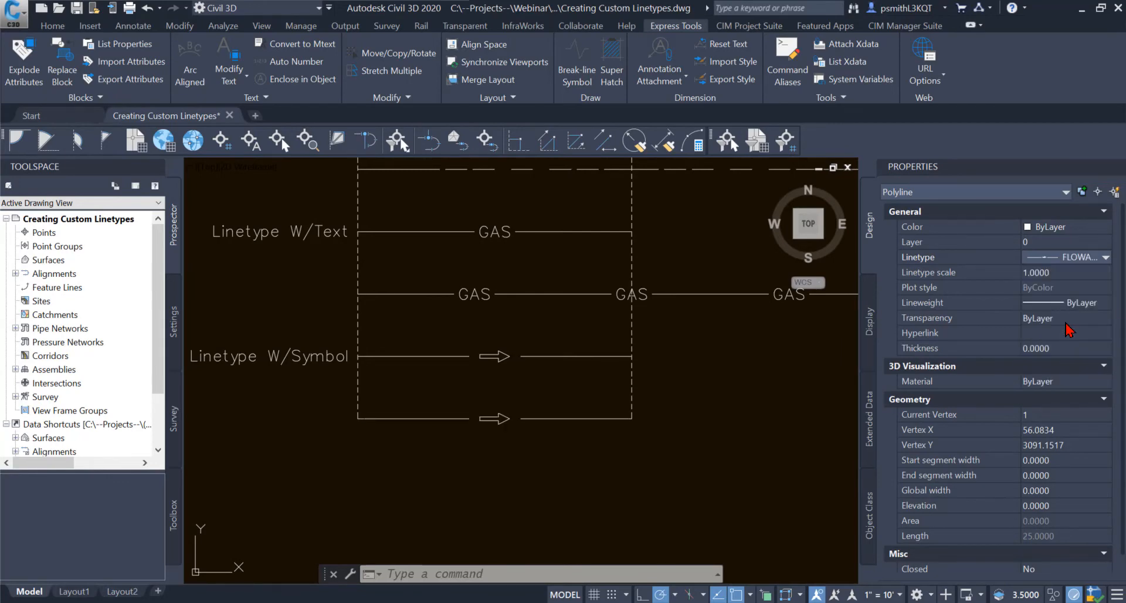
# - Stretch the flowarrow polyline's free end to the far dashed boundary line, making it 50 units long
pyautogui.moveTo(528, 469); pyautogui.dragTo(470, 446, button='middle')
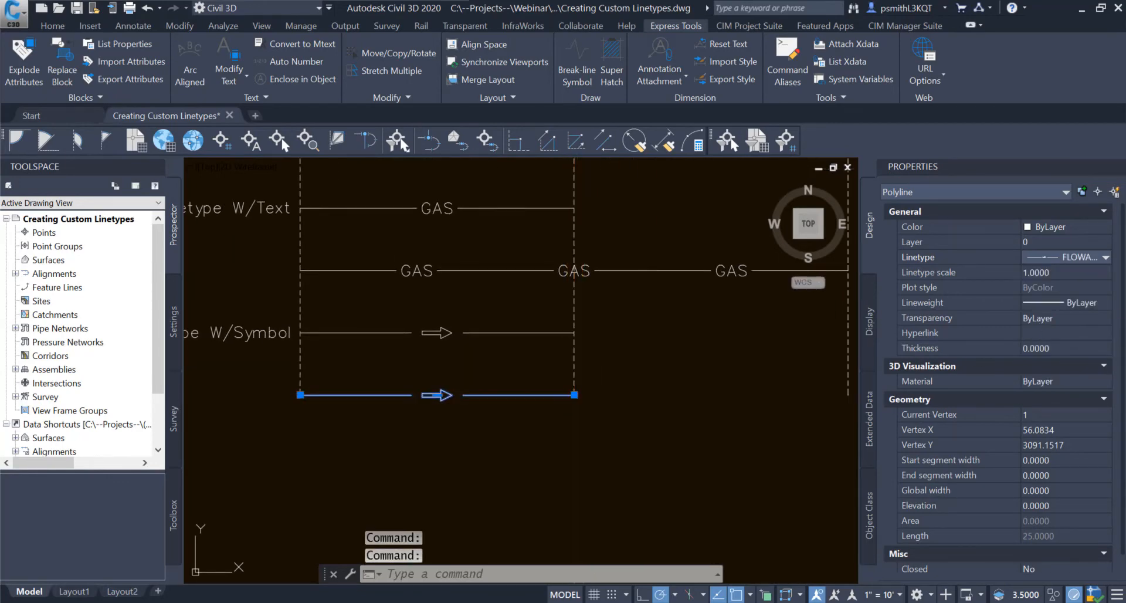
pyautogui.click(574, 395)
pyautogui.moveTo(607, 427); pyautogui.dragTo(510, 394, button='middle')
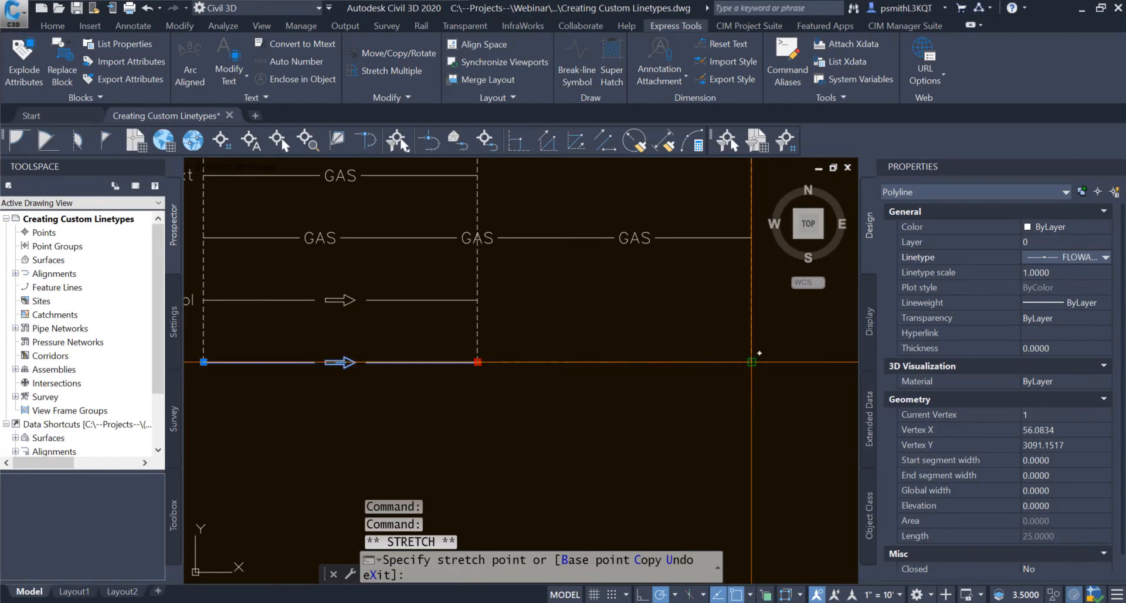
pyautogui.click(751, 362)
# - Stretch the flowarrow polyline's far end past its fixed start to reverse its direction, making it about 39 units long
pyautogui.click(203, 362)
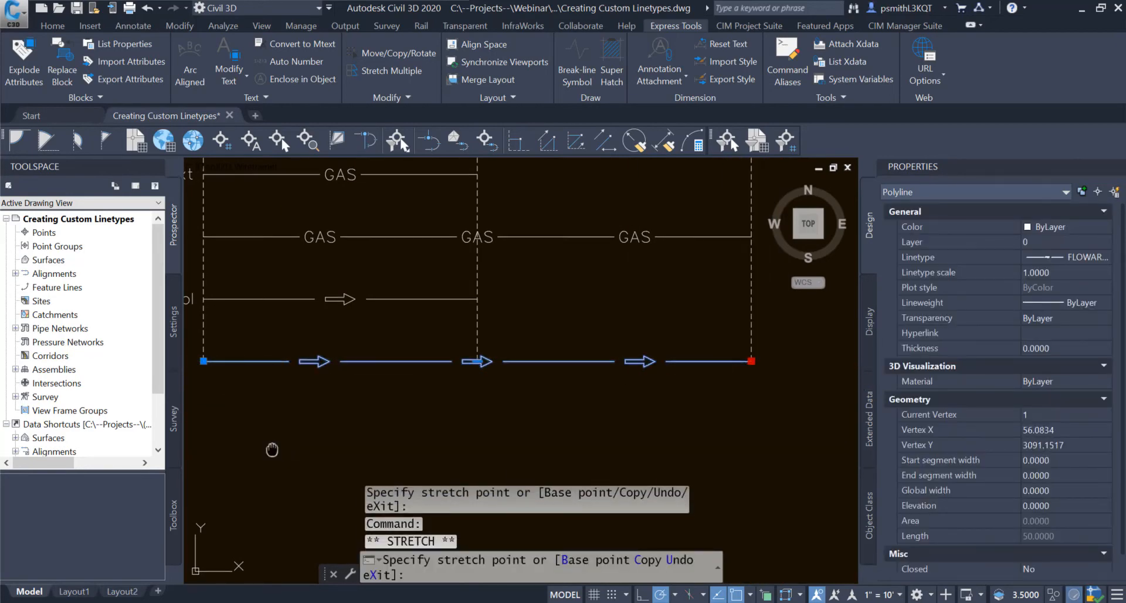
pyautogui.moveTo(223, 498); pyautogui.dragTo(556, 398, button='middle')
pyautogui.scroll(-2, 556, 252)
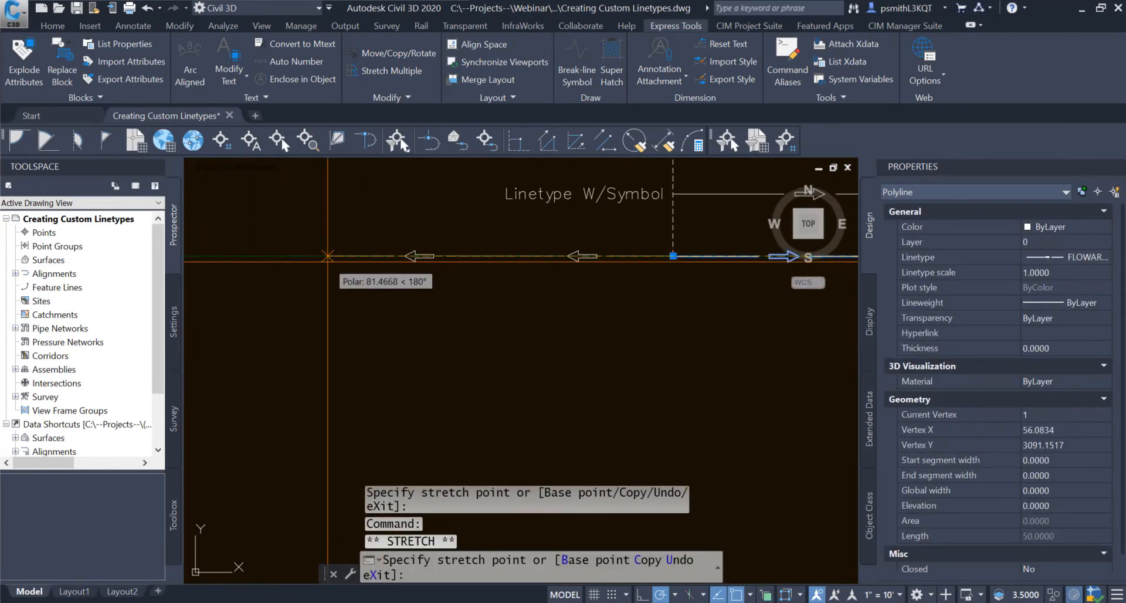
pyautogui.press('Escape')
pyautogui.moveTo(386, 303); pyautogui.dragTo(489, 316, button='middle')
pyautogui.scroll(2, 405, 332)
pyautogui.click(415, 292)
pyautogui.click(393, 344)
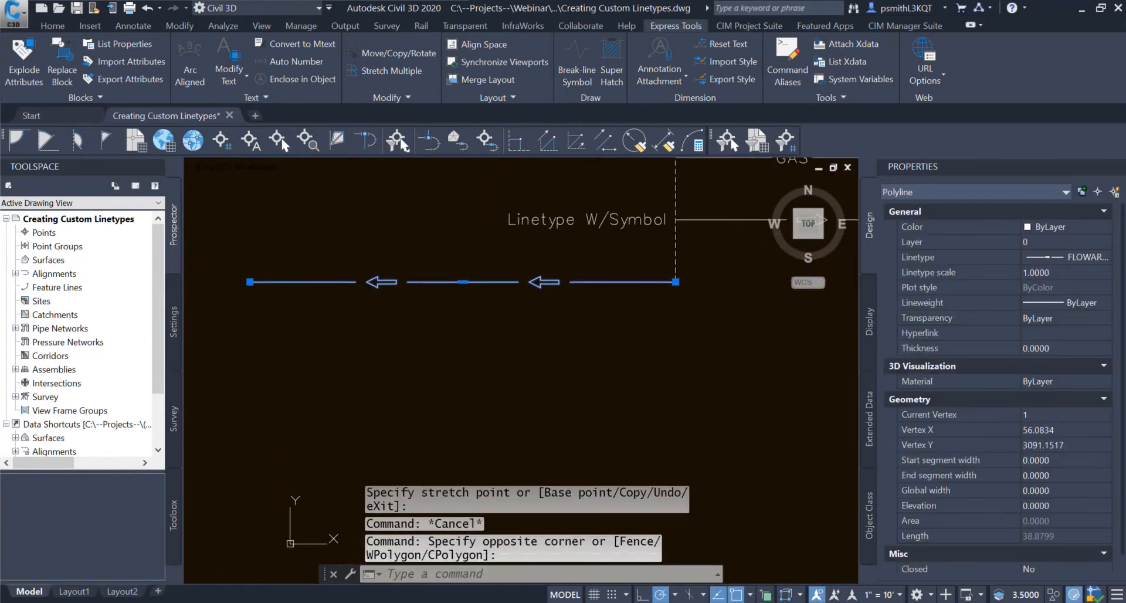
# - Stretch the reversed polyline's end back to the far dashed boundary line to restore the forward flow direction
pyautogui.click(248, 282)
pyautogui.scroll(-3, 355, 327)
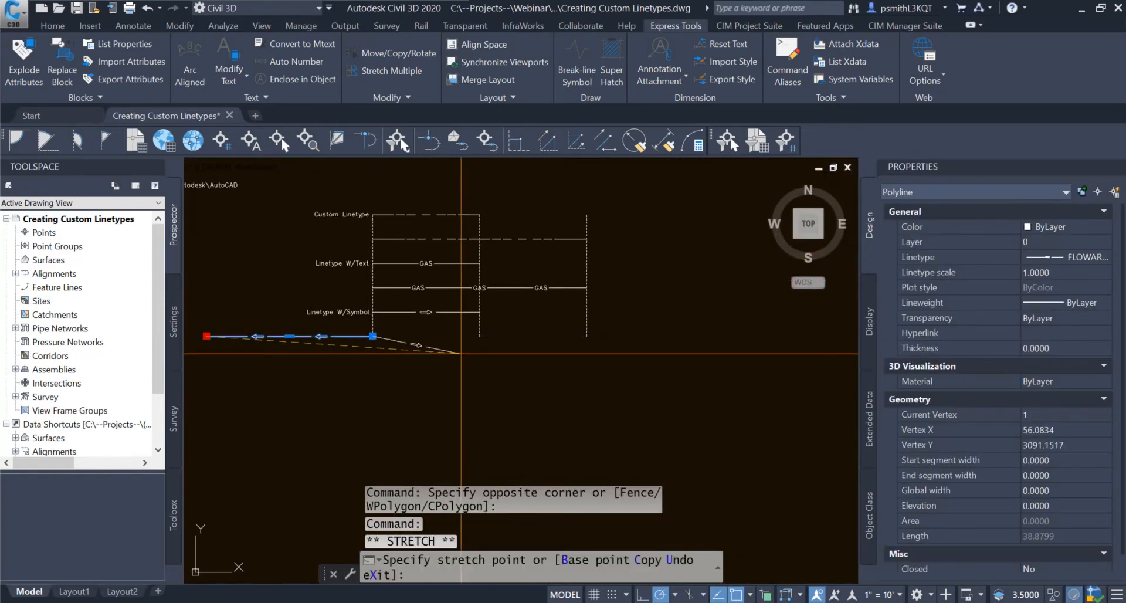
pyautogui.scroll(4, 587, 319)
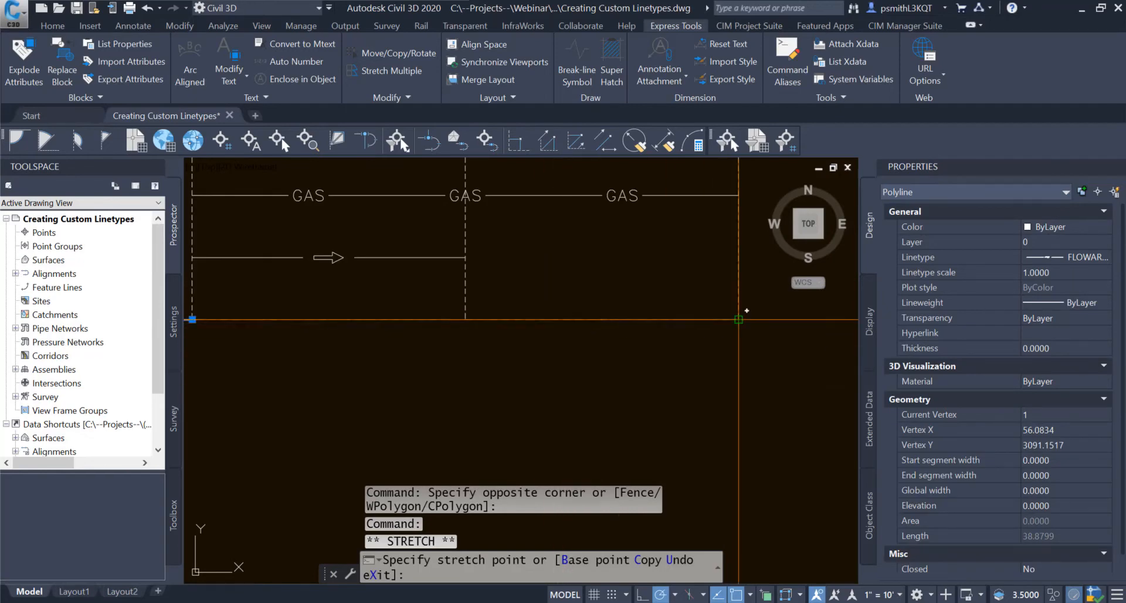
pyautogui.click(739, 320)
pyautogui.press('Escape')
pyautogui.scroll(-4, 552, 353)
pyautogui.moveTo(546, 353); pyautogui.dragTo(547, 373, button='middle')
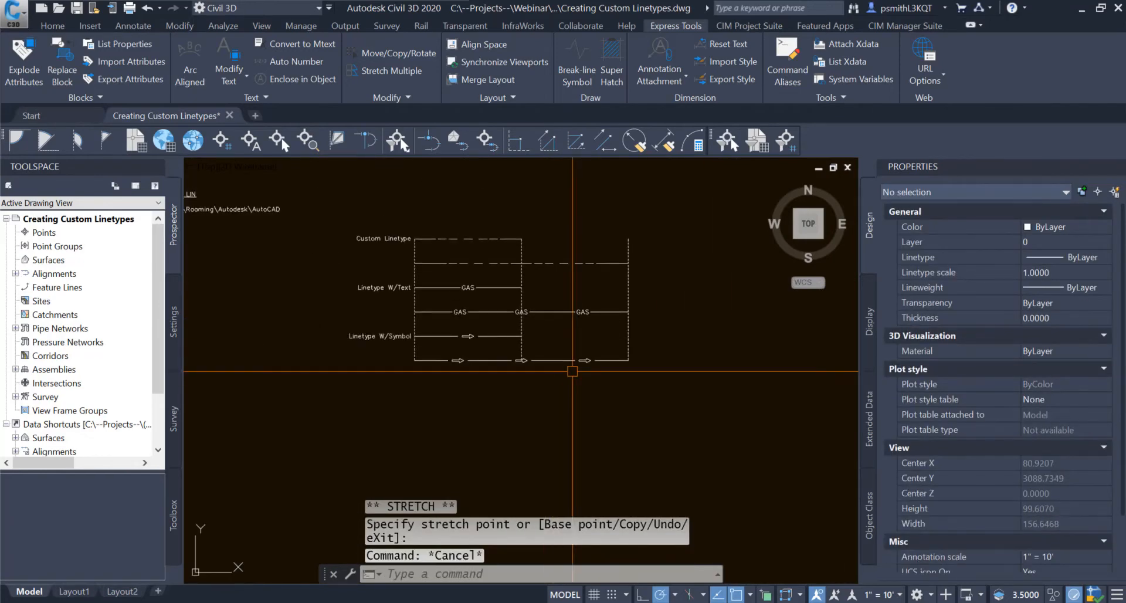
# - Compare the three drawn samples with their polylines and check the shared properties of the dashed, GAS and arrow polylines
pyautogui.scroll(-2, 583, 390)
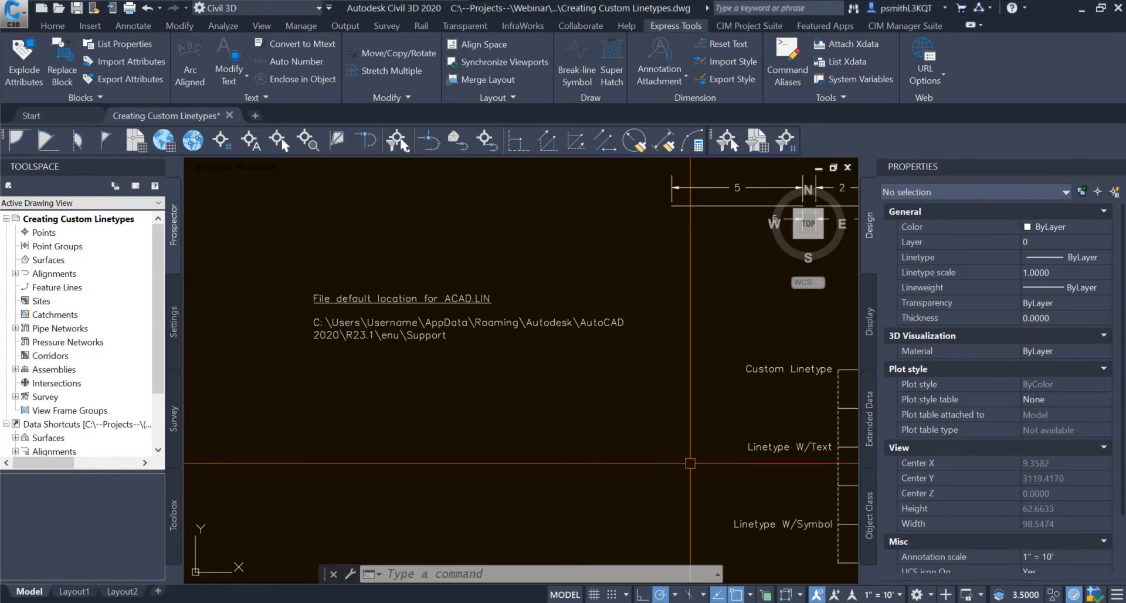
pyautogui.moveTo(687, 469); pyautogui.dragTo(440, 385, button='middle')
pyautogui.moveTo(687, 490)
pyautogui.mouseDown(button='middle')
pyautogui.moveTo(649, 410)
pyautogui.moveTo(522, 405)
pyautogui.mouseUp(button='middle')
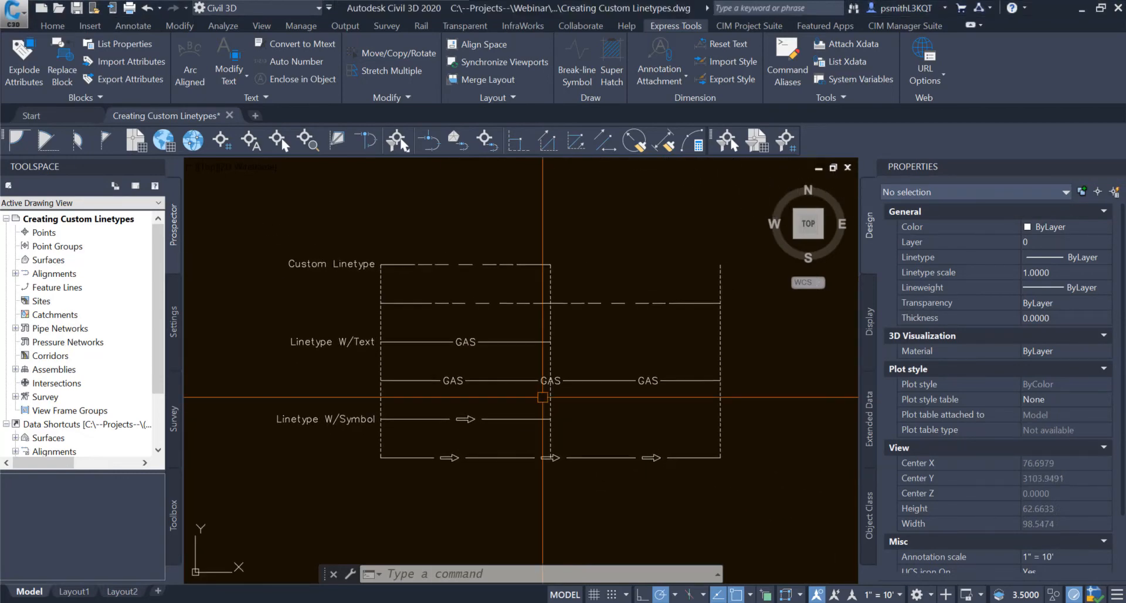
pyautogui.click(659, 273)
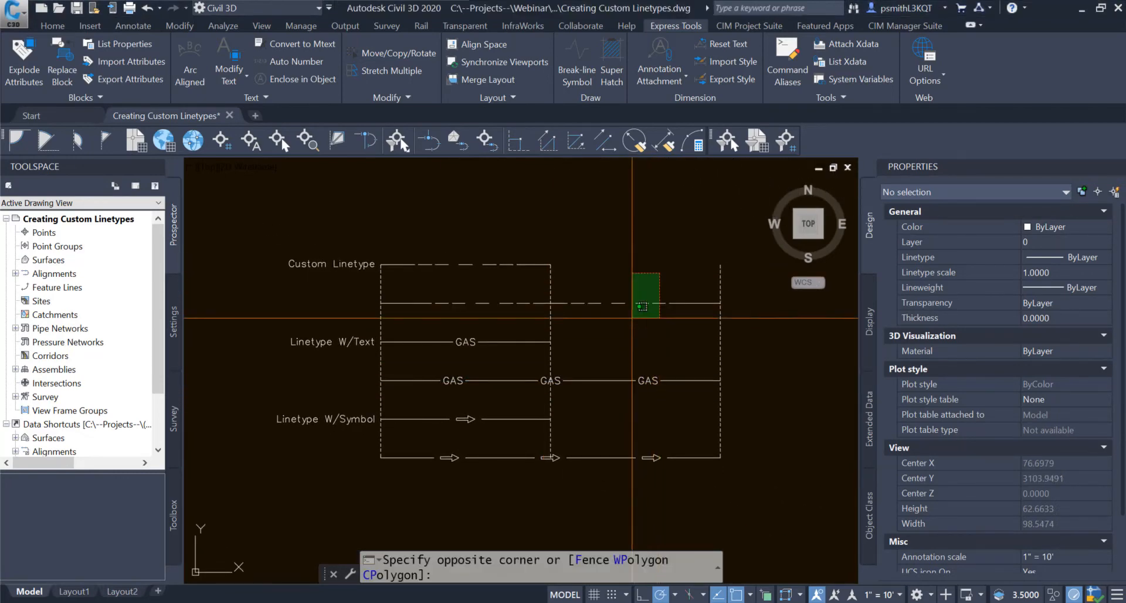
pyautogui.click(628, 477)
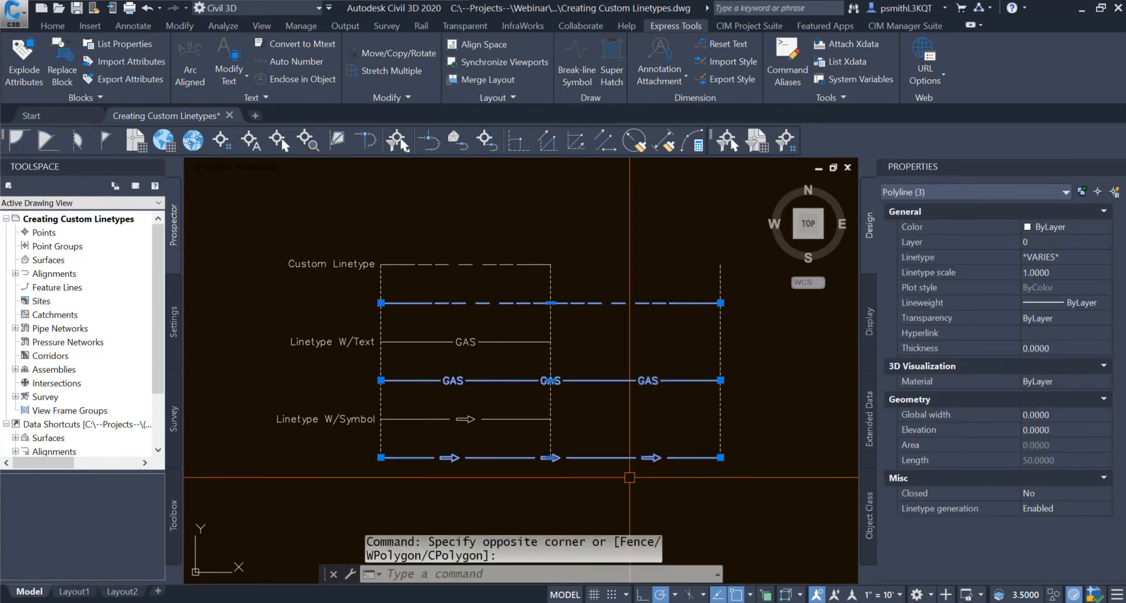
pyautogui.press('Escape')
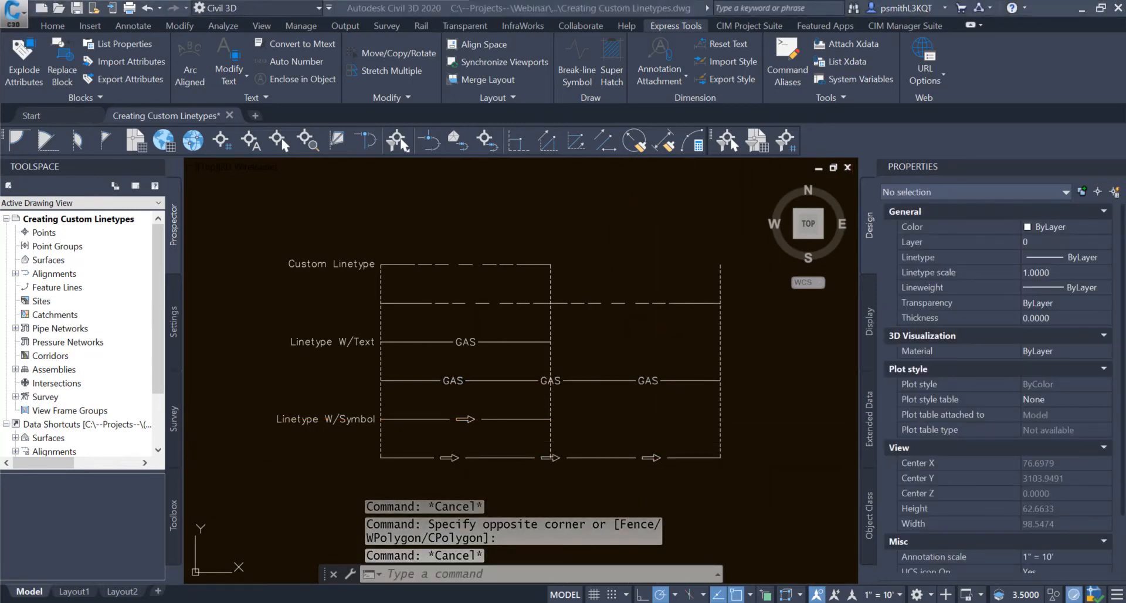
# - Switch to Creating Custom Linetypes.lin in Notepad and examine the NEWLINETYPE and NEWGAS definitions
pyautogui.moveTo(1119, 363)
pyautogui.mouseDown()
pyautogui.moveTo(839, 328)
pyautogui.moveTo(753, 153)
pyautogui.moveTo(456, 72)
pyautogui.moveTo(305, 55)
pyautogui.mouseUp()
pyautogui.moveTo(515, 460); pyautogui.dragTo(717, 461)
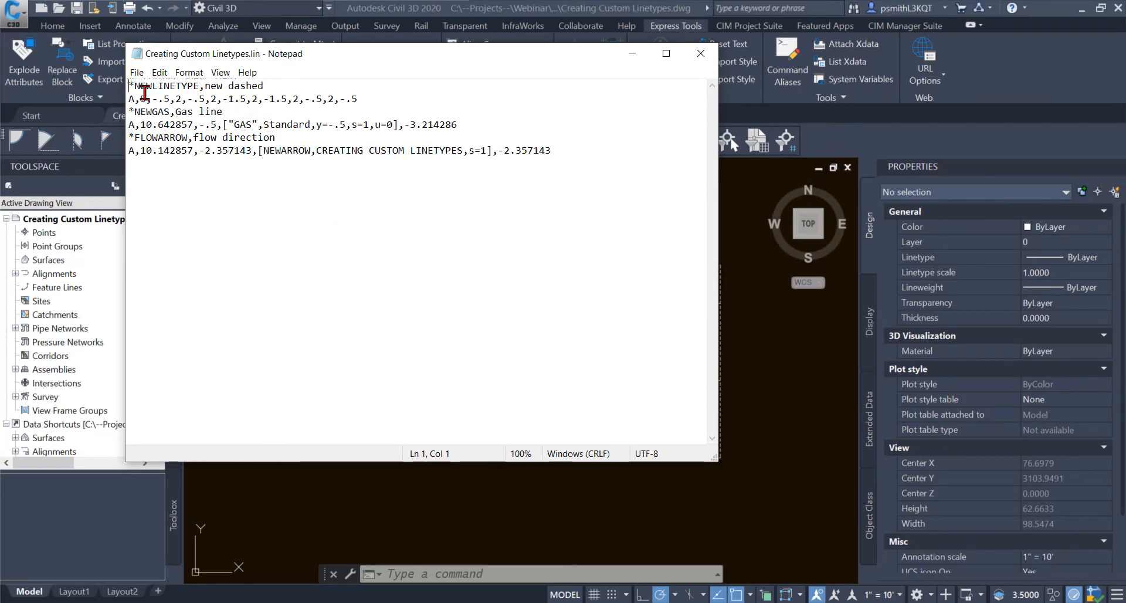
pyautogui.moveTo(364, 98); pyautogui.dragTo(128, 99)
pyautogui.click(218, 111)
pyautogui.moveTo(455, 125); pyautogui.dragTo(128, 125)
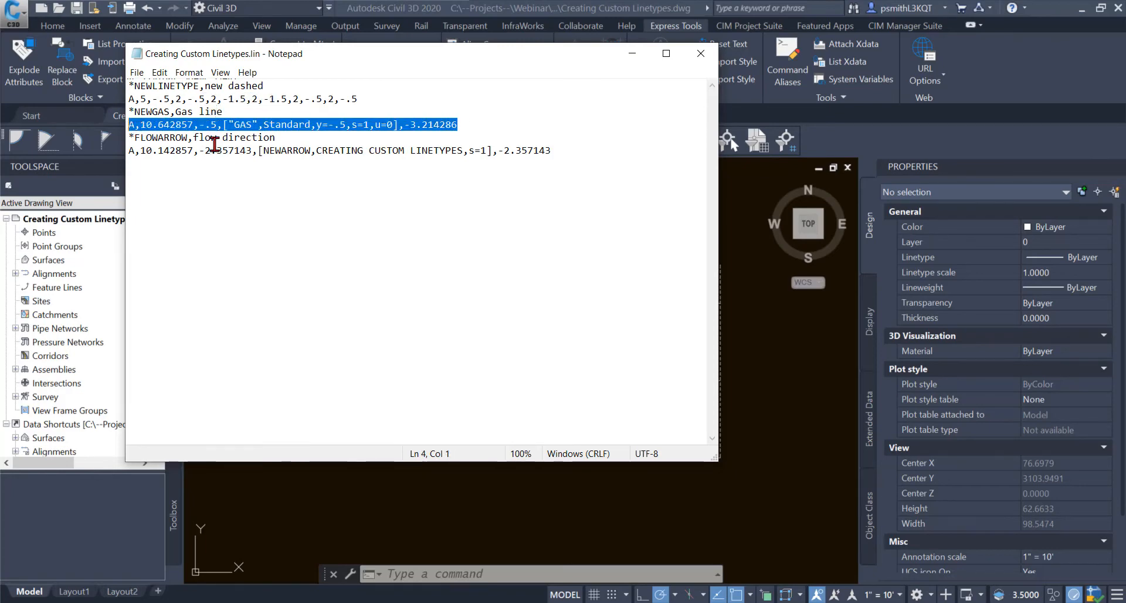
# - Examine the FLOWARROW definition with its NEWARROW shape reference, and move the Notepad window away from the drawing
pyautogui.moveTo(554, 153); pyautogui.dragTo(317, 157)
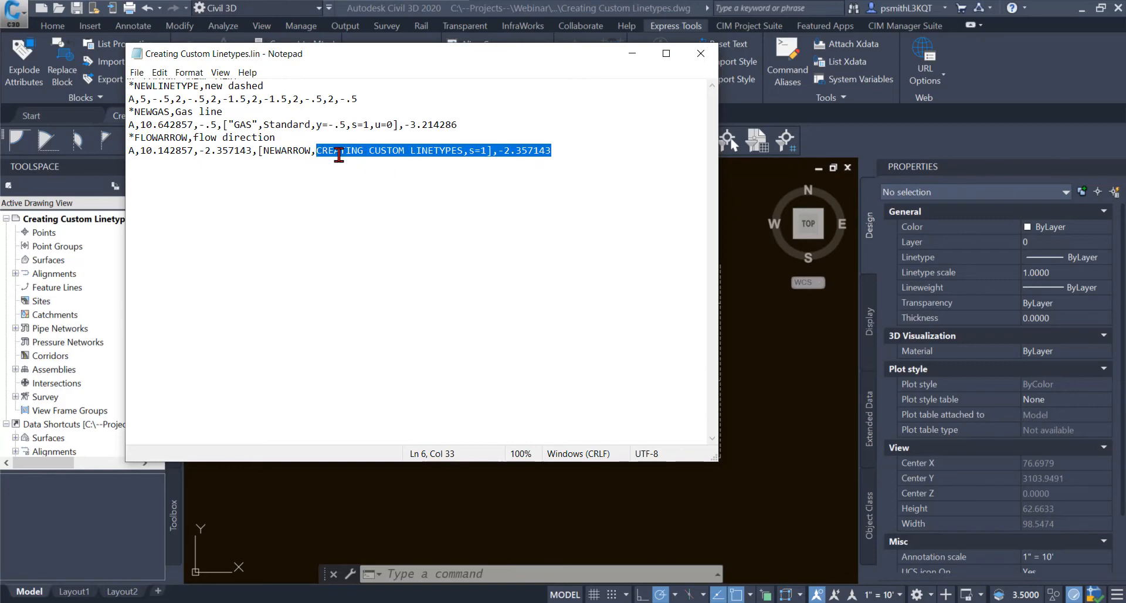
pyautogui.click(313, 155)
pyautogui.moveTo(275, 156); pyautogui.dragTo(152, 155)
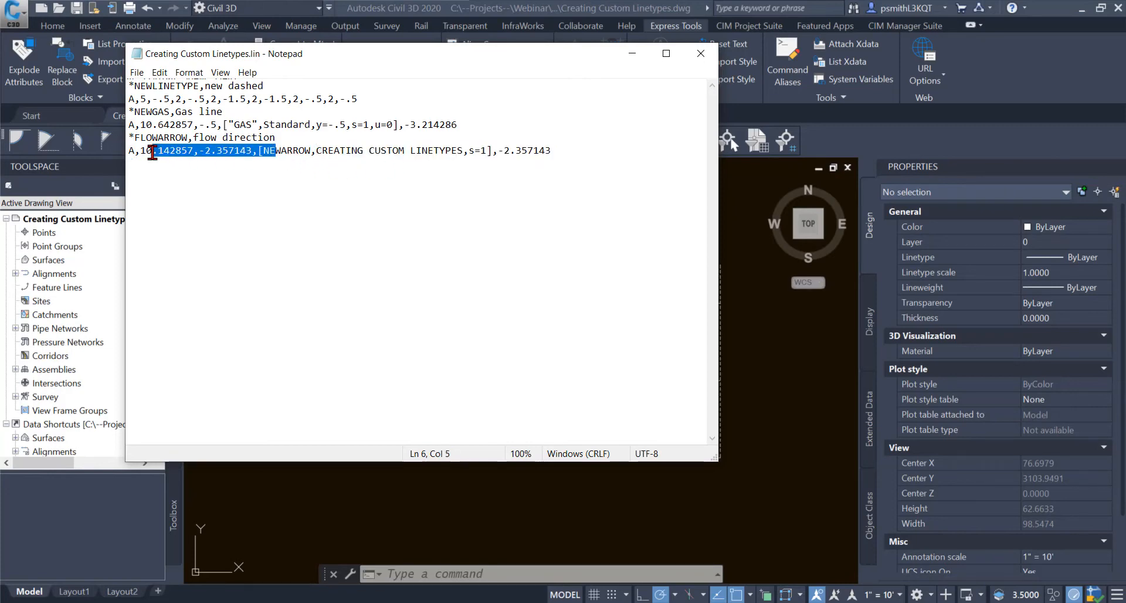
pyautogui.click(270, 176)
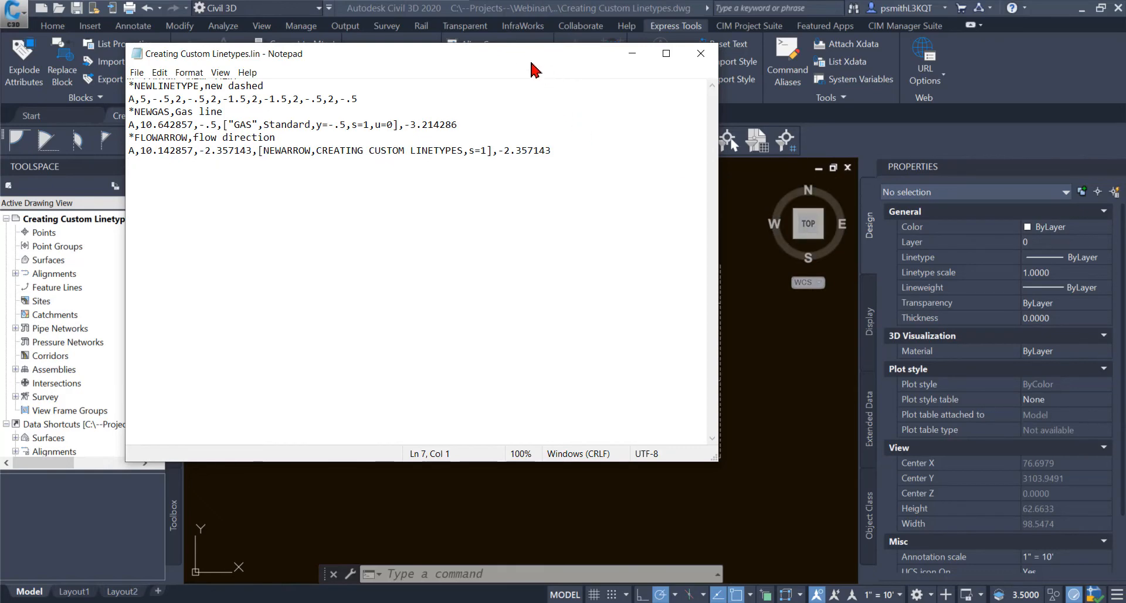
pyautogui.moveTo(515, 62); pyautogui.dragTo(644, 118)
pyautogui.moveTo(702, 213); pyautogui.dragTo(258, 149)
pyautogui.click(375, 242)
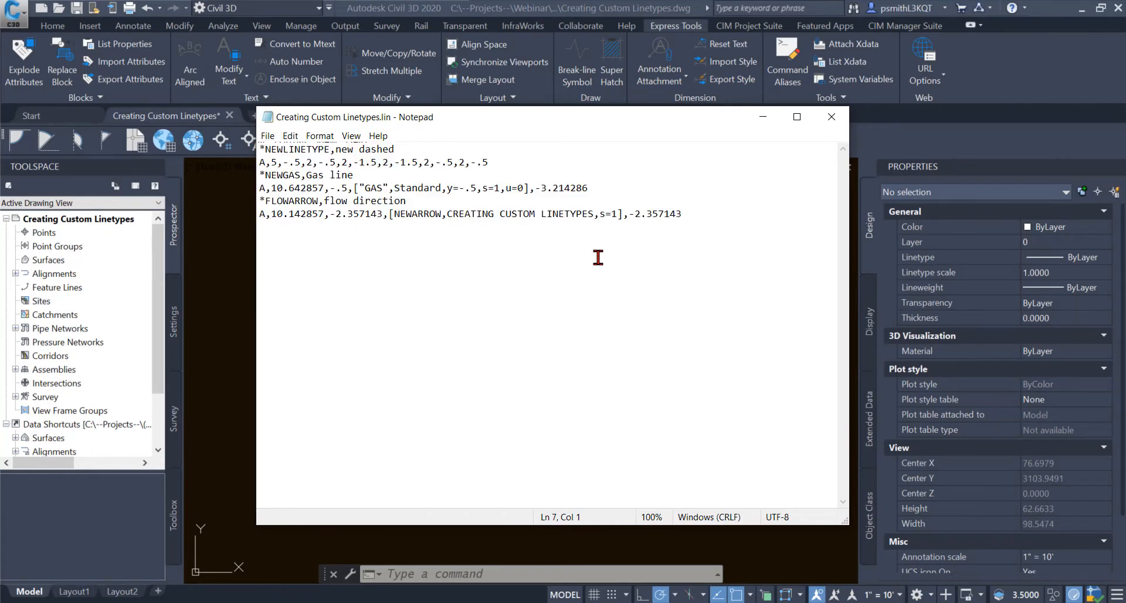
pyautogui.moveTo(616, 126); pyautogui.dragTo(657, 121)
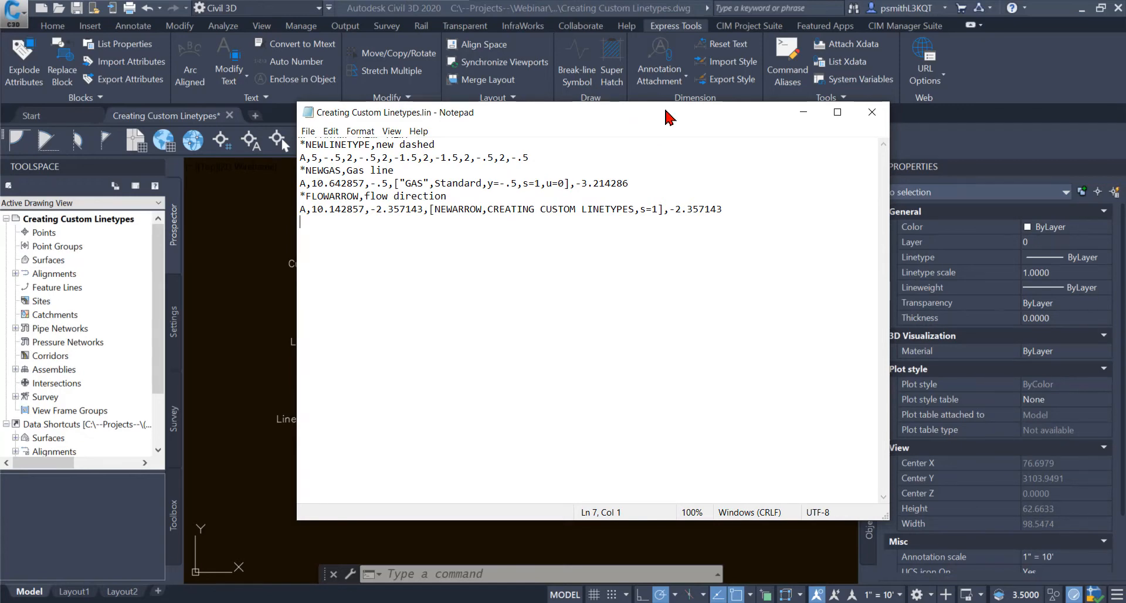
pyautogui.moveTo(666, 110)
pyautogui.mouseDown()
pyautogui.moveTo(658, 104)
pyautogui.moveTo(687, 114)
pyautogui.moveTo(1125, 101)
pyautogui.mouseUp()
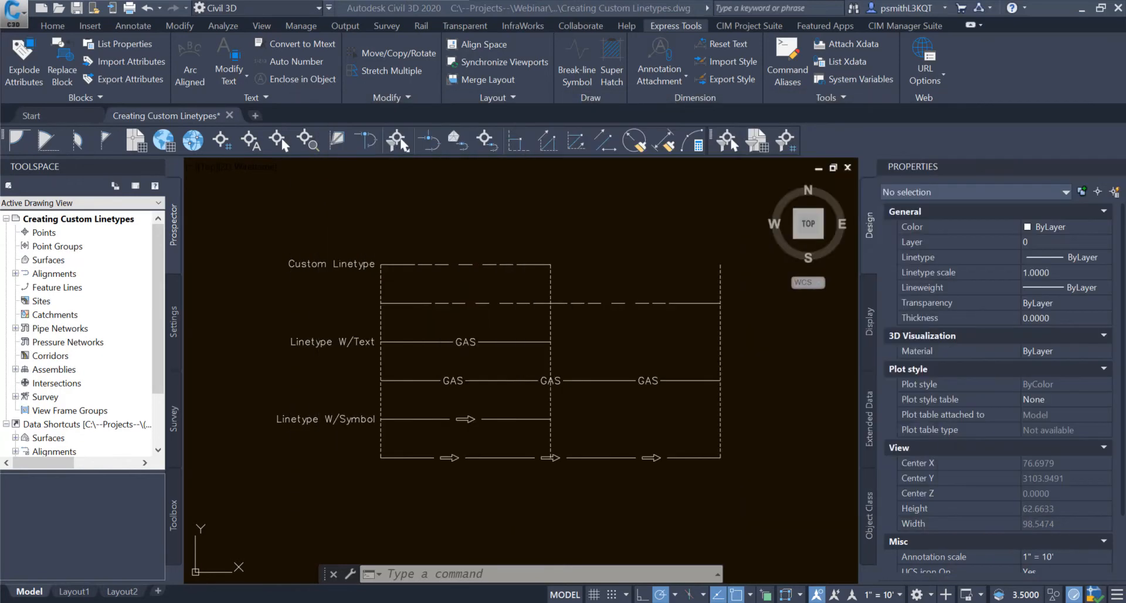
# - Switch to File Explorer at This PC and place it beside the drawing's note on the ACAD.LIN default file location
pyautogui.moveTo(1125, 448)
pyautogui.mouseDown()
pyautogui.moveTo(972, 400)
pyautogui.moveTo(416, 53)
pyautogui.moveTo(452, 34)
pyautogui.moveTo(465, 50)
pyautogui.mouseUp()
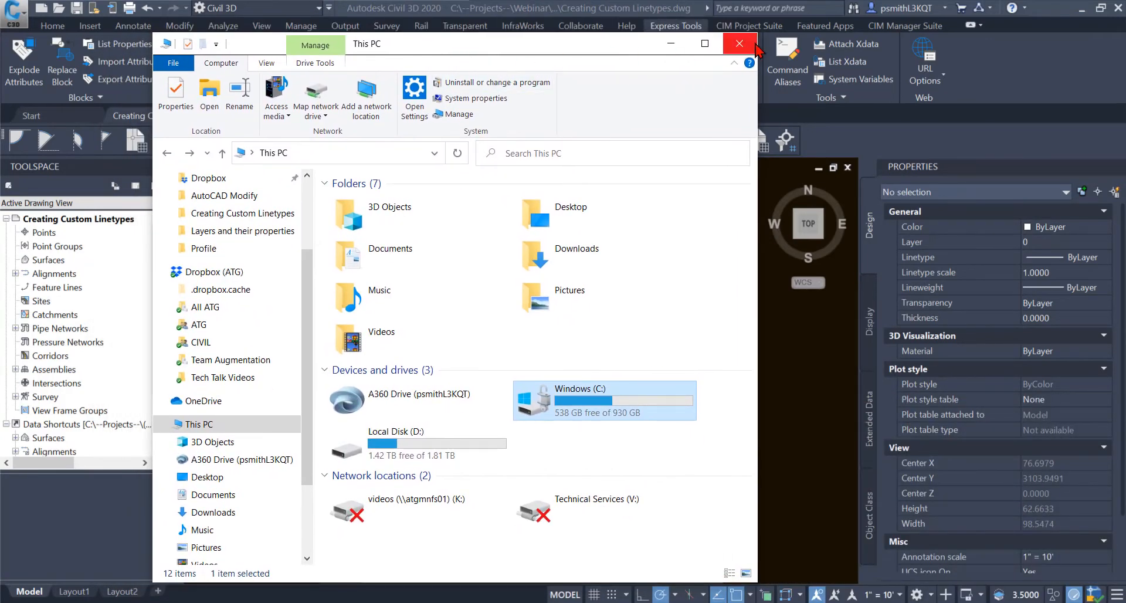
pyautogui.moveTo(757, 33); pyautogui.dragTo(729, 170)
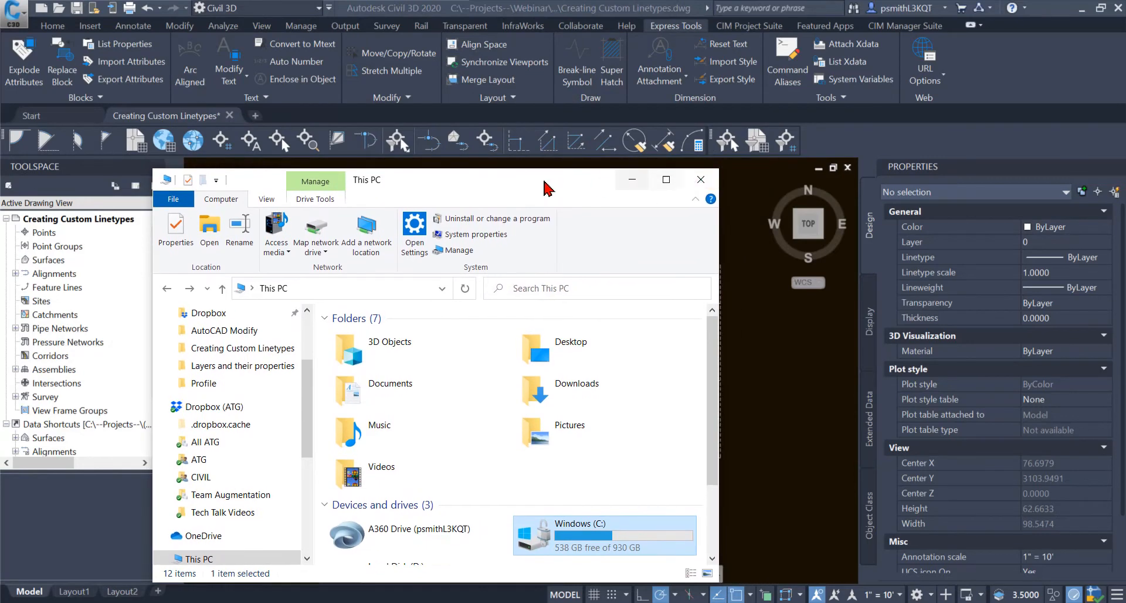
pyautogui.moveTo(529, 187)
pyautogui.mouseDown()
pyautogui.moveTo(485, 162)
pyautogui.moveTo(892, 127)
pyautogui.mouseUp()
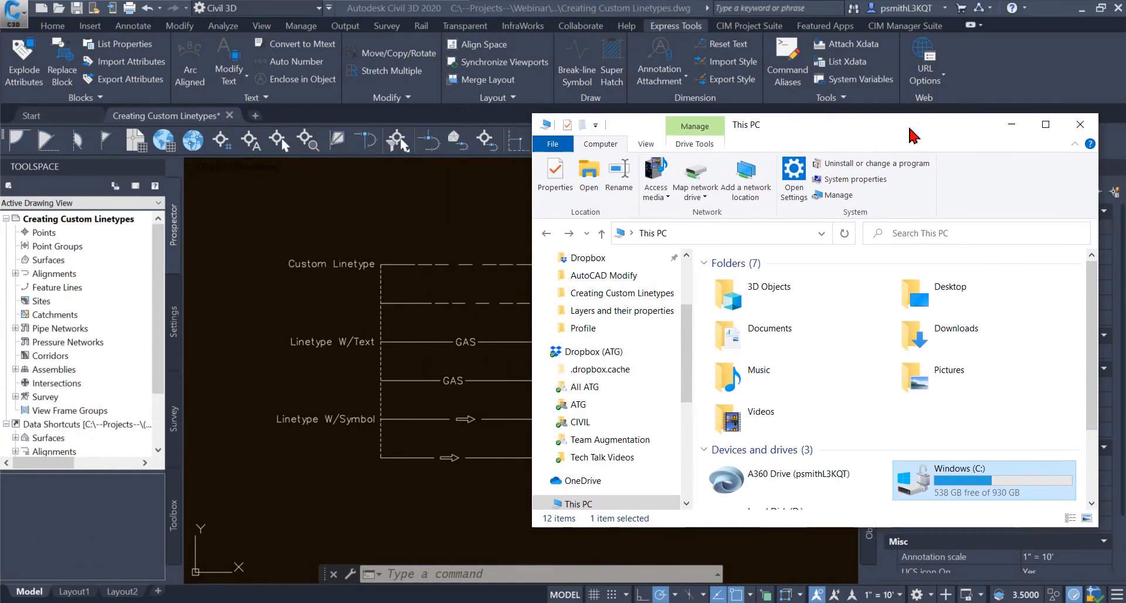
pyautogui.click(390, 225)
pyautogui.moveTo(390, 225)
pyautogui.mouseDown(button='middle')
pyautogui.moveTo(504, 263)
pyautogui.moveTo(682, 290)
pyautogui.moveTo(717, 356)
pyautogui.moveTo(738, 237)
pyautogui.mouseUp(button='middle')
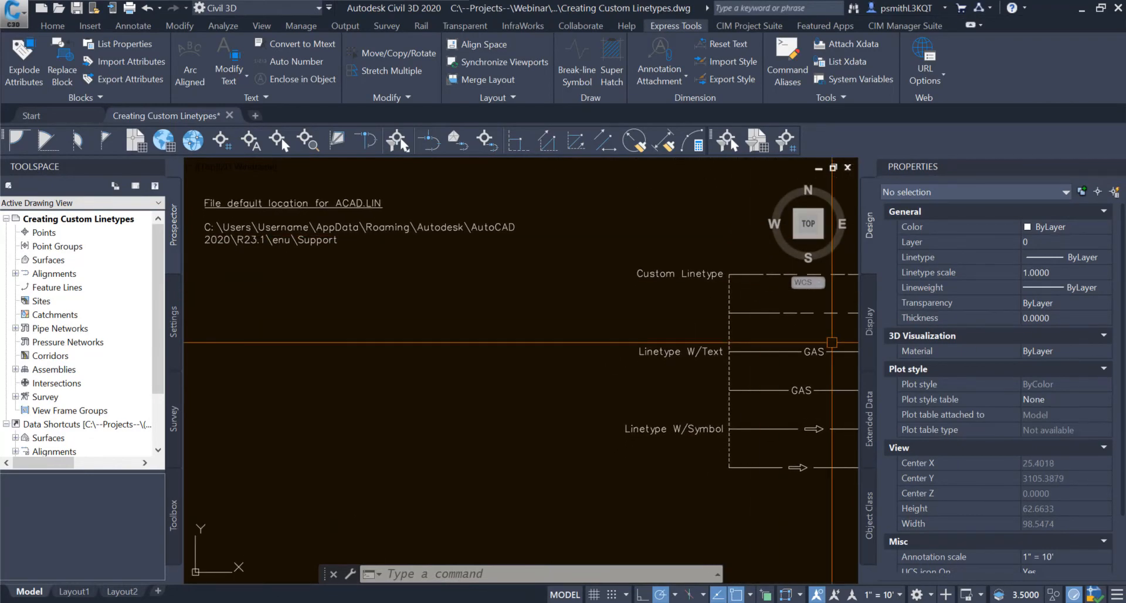
pyautogui.hotkey('alt', 'Tab')
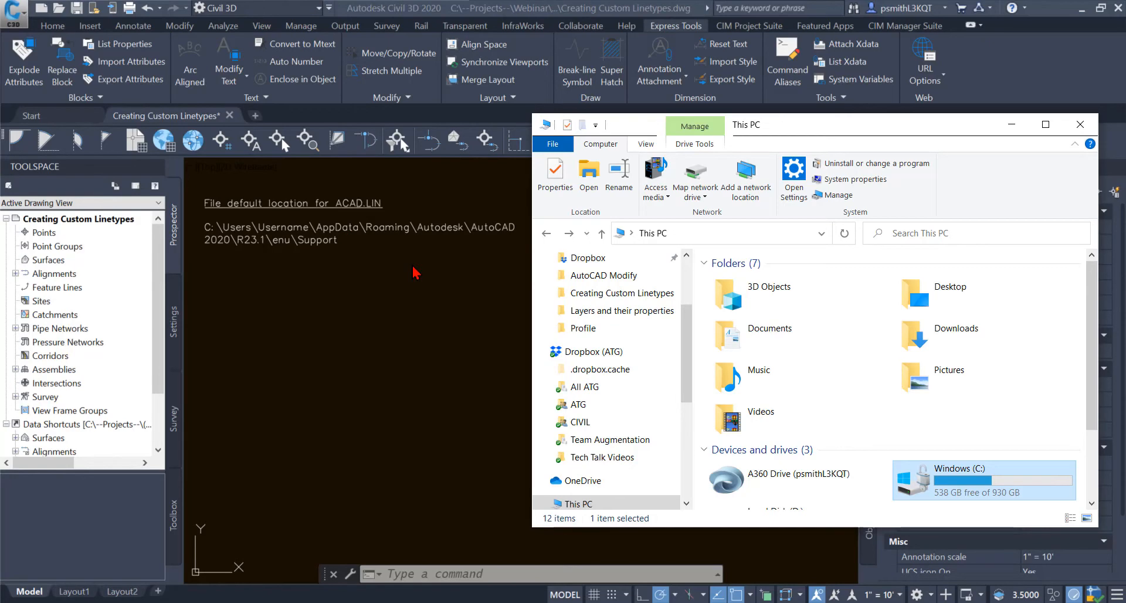
# - Following the noted path, open the Windows (C:) drive, the Users folder and the current user's profile folder
pyautogui.moveTo(786, 121); pyautogui.dragTo(772, 68)
pyautogui.scroll(-2, 882, 295)
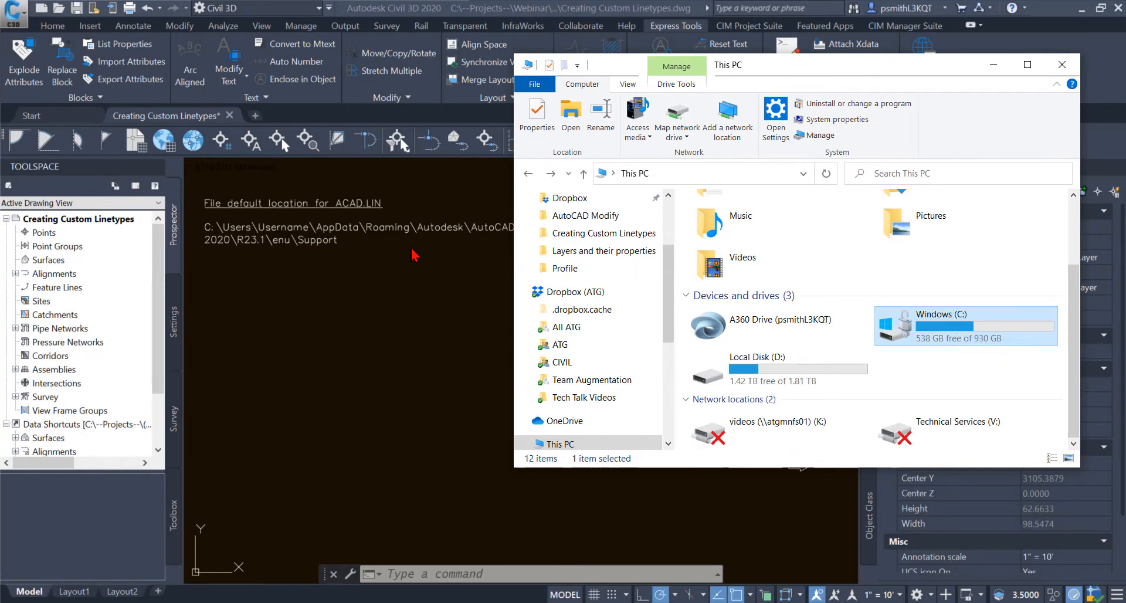
pyautogui.doubleClick(950, 332)
pyautogui.scroll(-4, 797, 290)
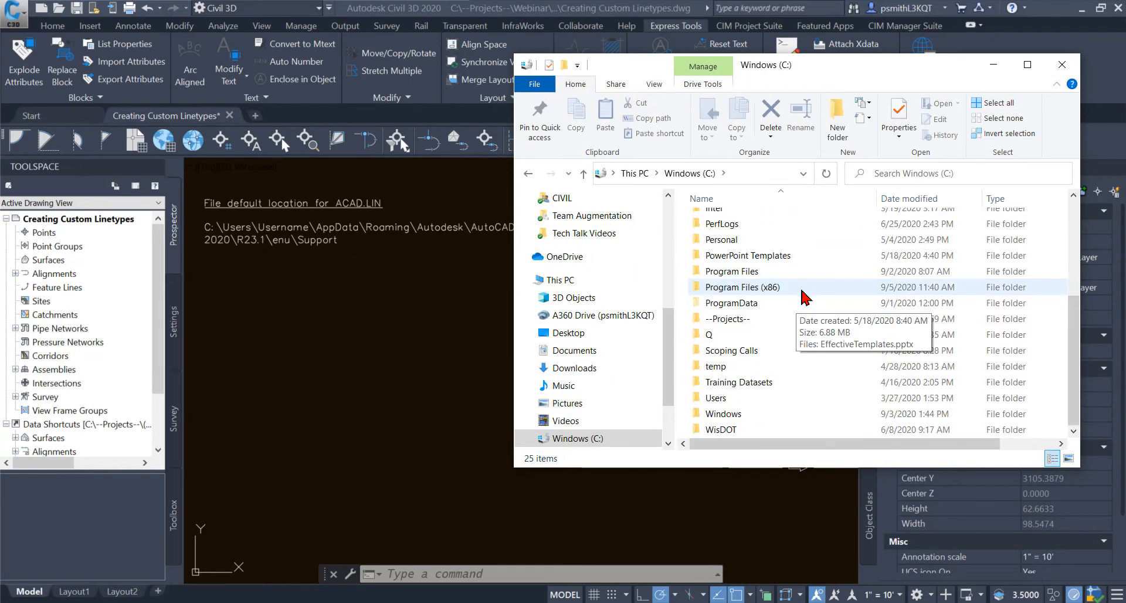
pyautogui.doubleClick(752, 400)
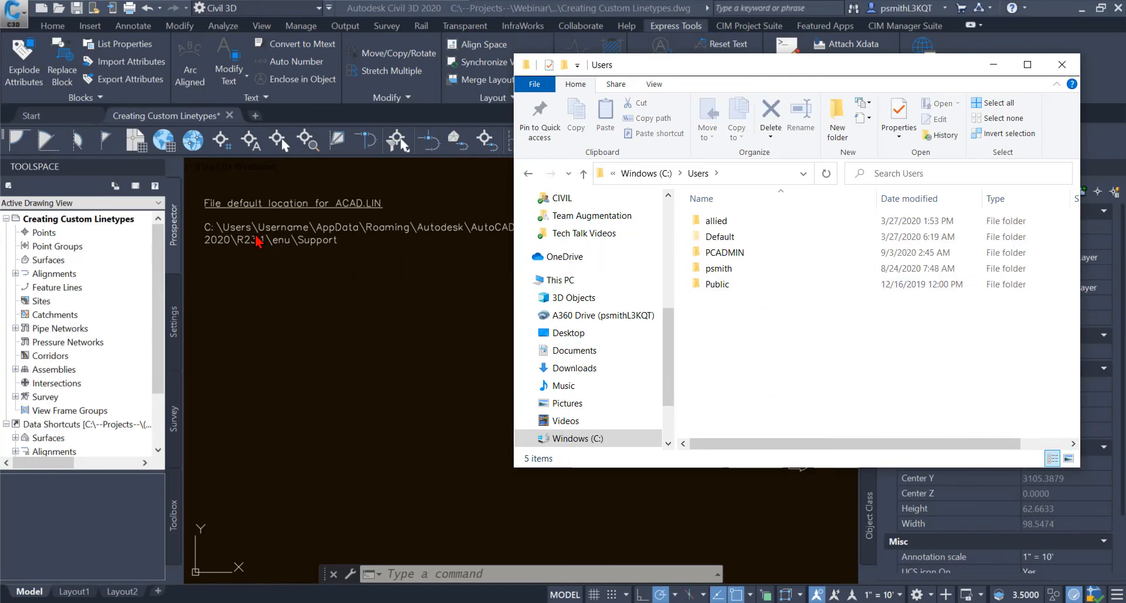
pyautogui.click(736, 272)
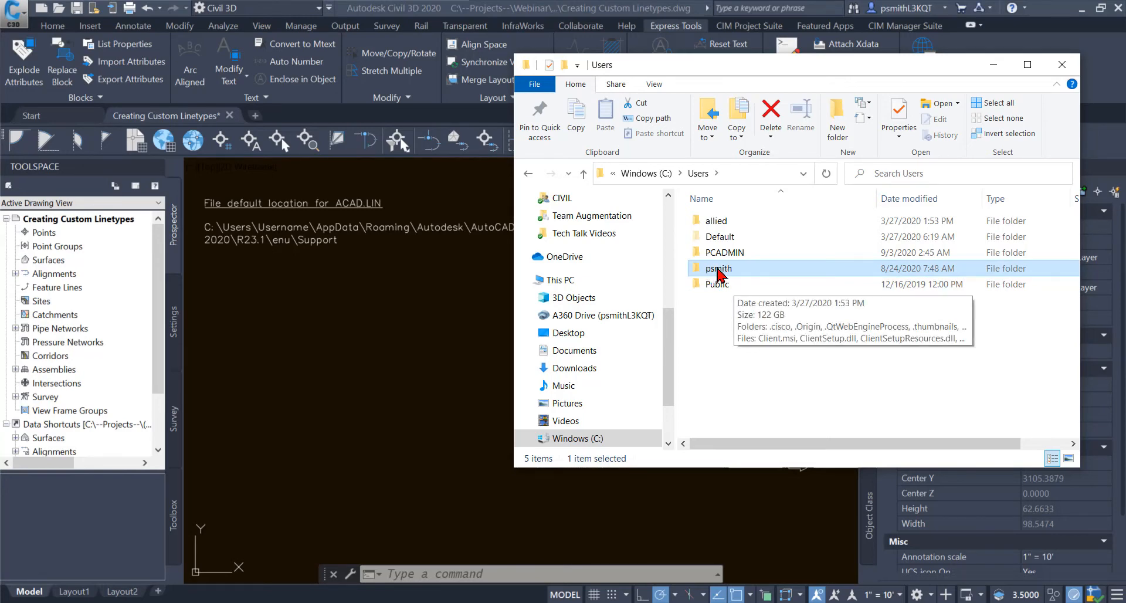
pyautogui.doubleClick(758, 276)
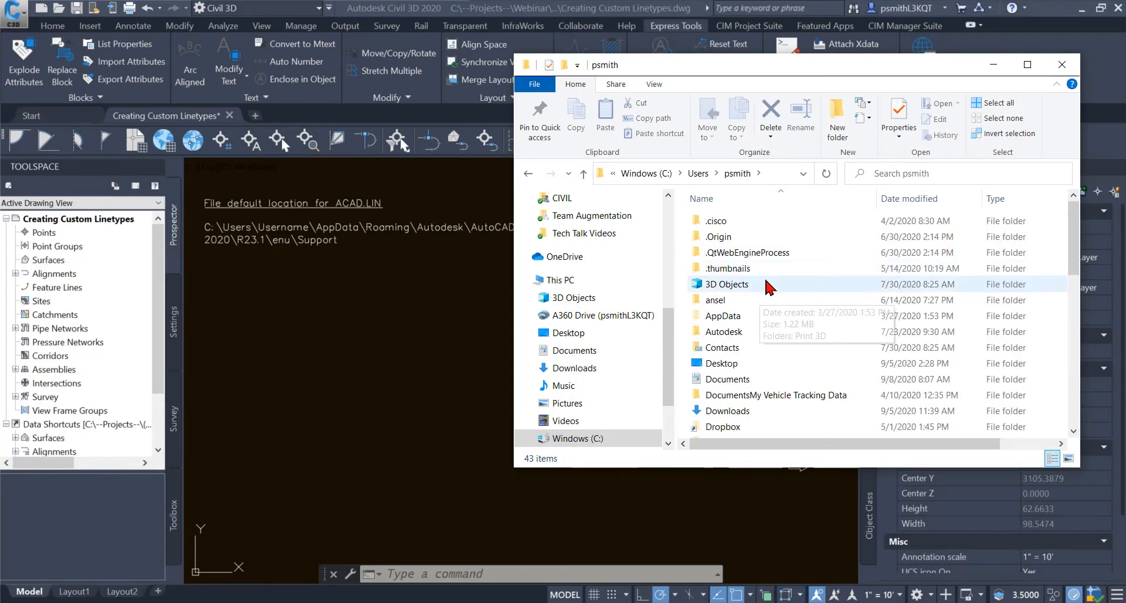
# - Locate the AppData folder inside the user's profile folder, and return to the drawing
pyautogui.click(743, 317)
pyautogui.click(729, 301)
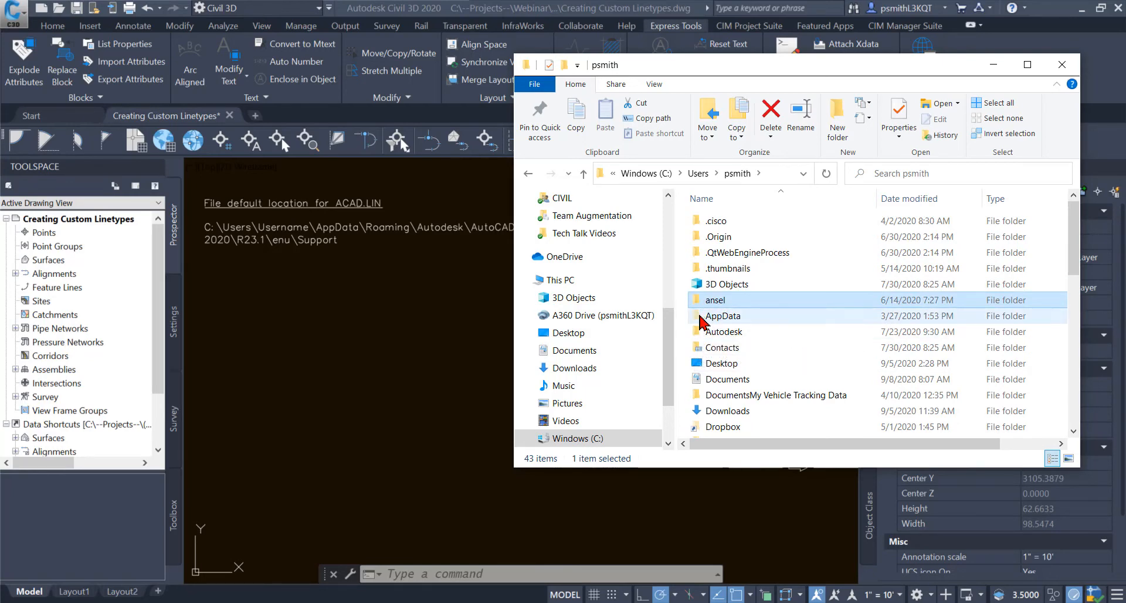
pyautogui.click(715, 320)
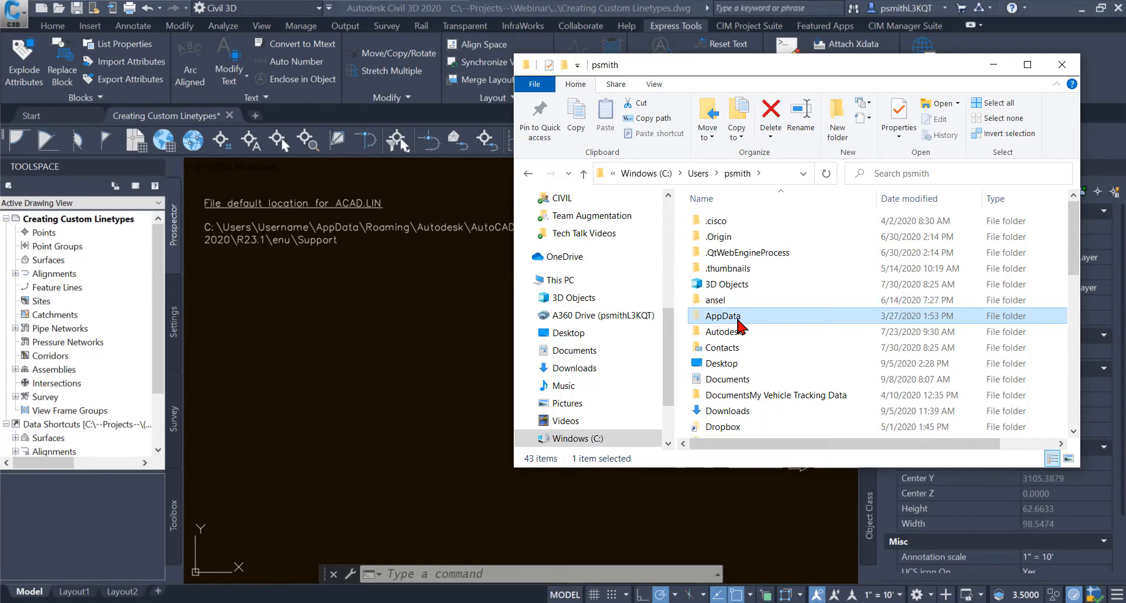
pyautogui.click(710, 301)
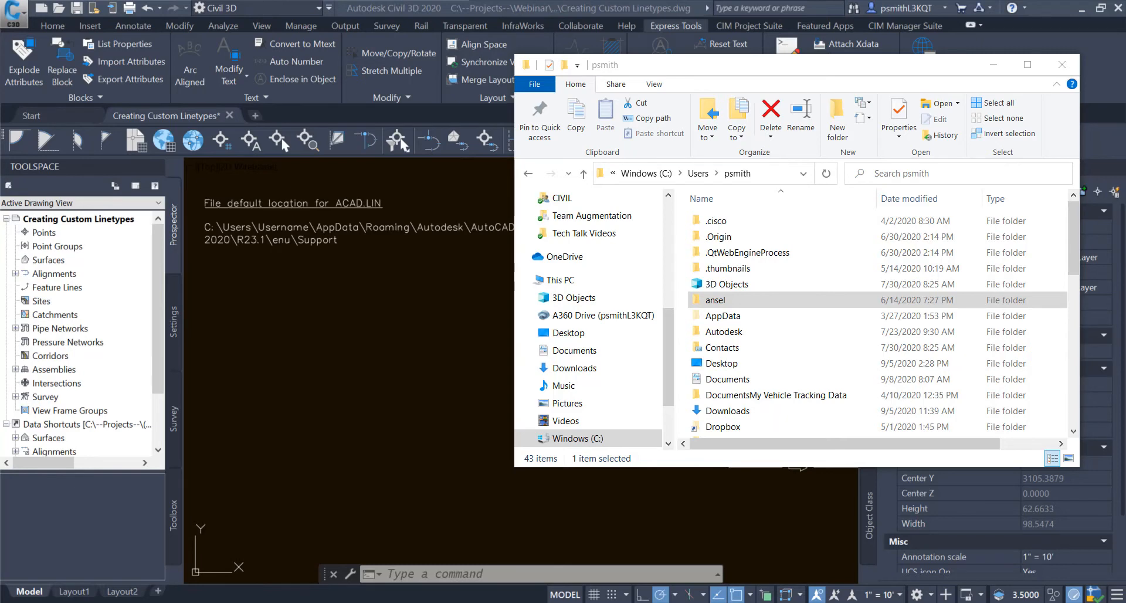
pyautogui.click(321, 406)
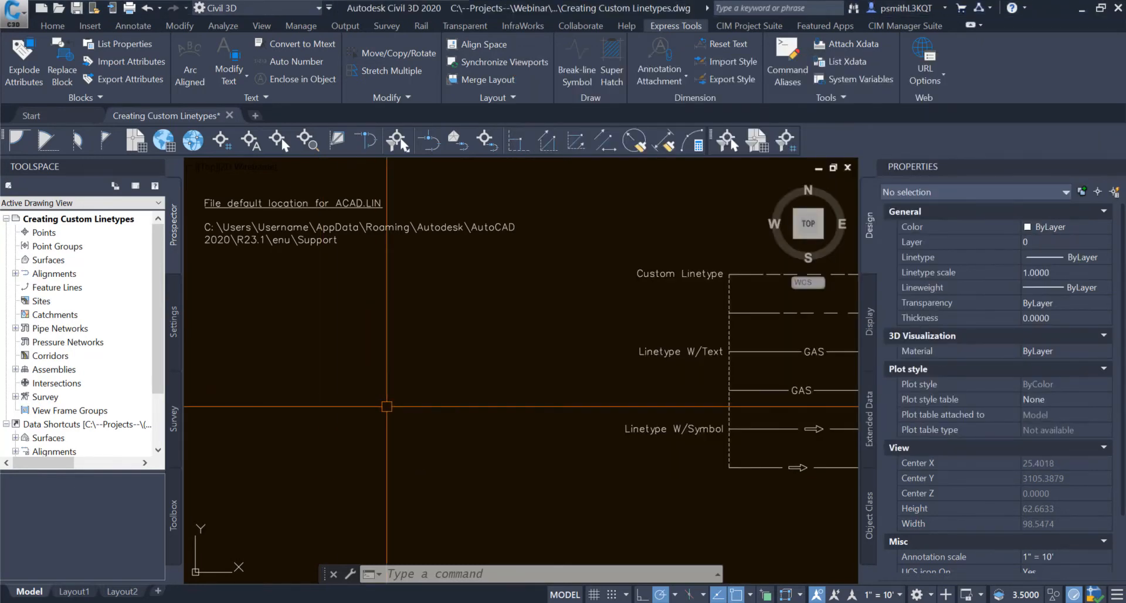
pyautogui.press('super')
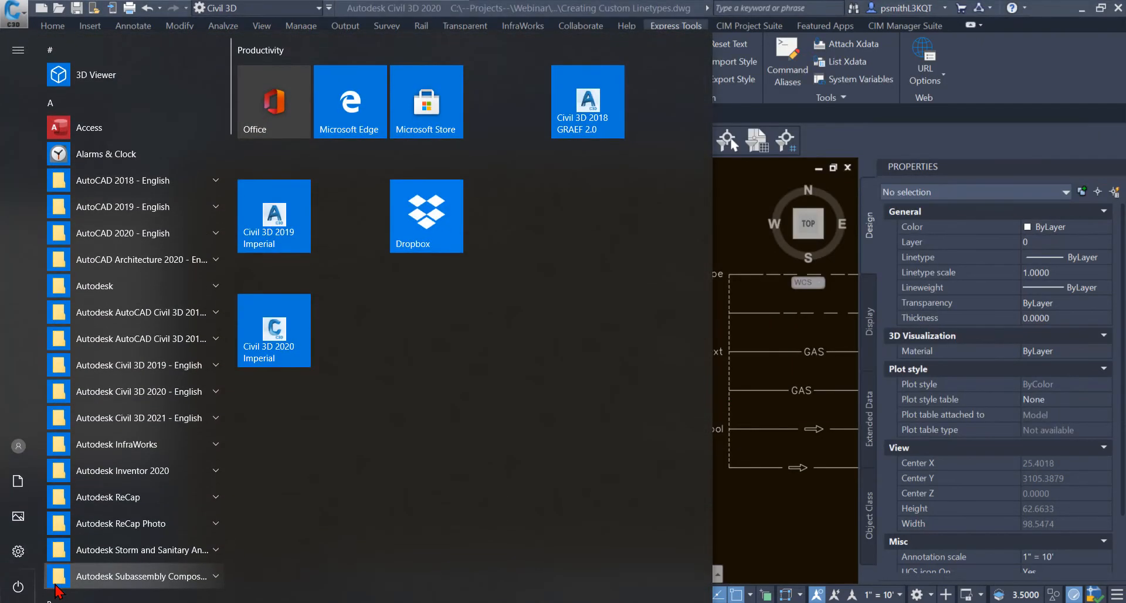
pyautogui.write('file s')
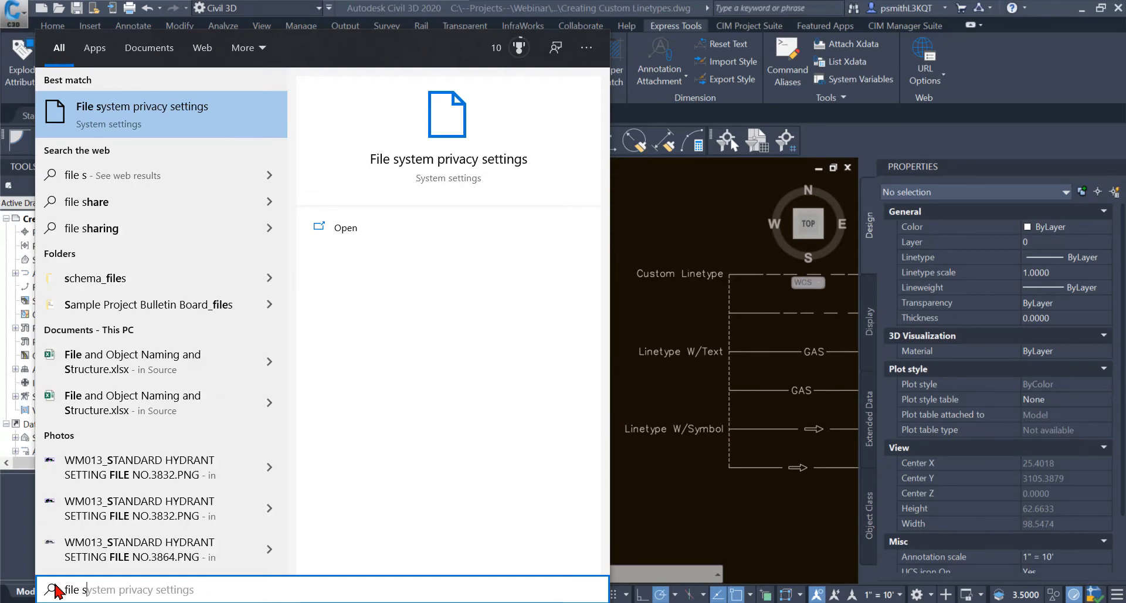
pyautogui.press('BackSpace')
pyautogui.write('explorrer')
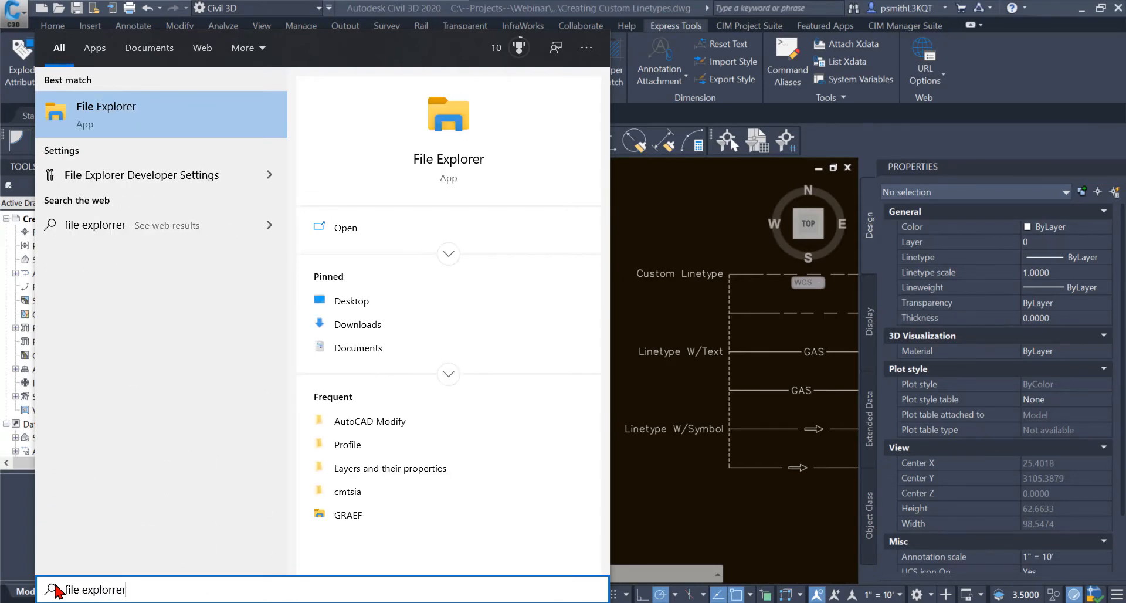
pyautogui.press('BackSpace')
pyautogui.press('BackSpace')
pyautogui.press('BackSpace')
pyautogui.write('er settings')
pyautogui.press('Escape')
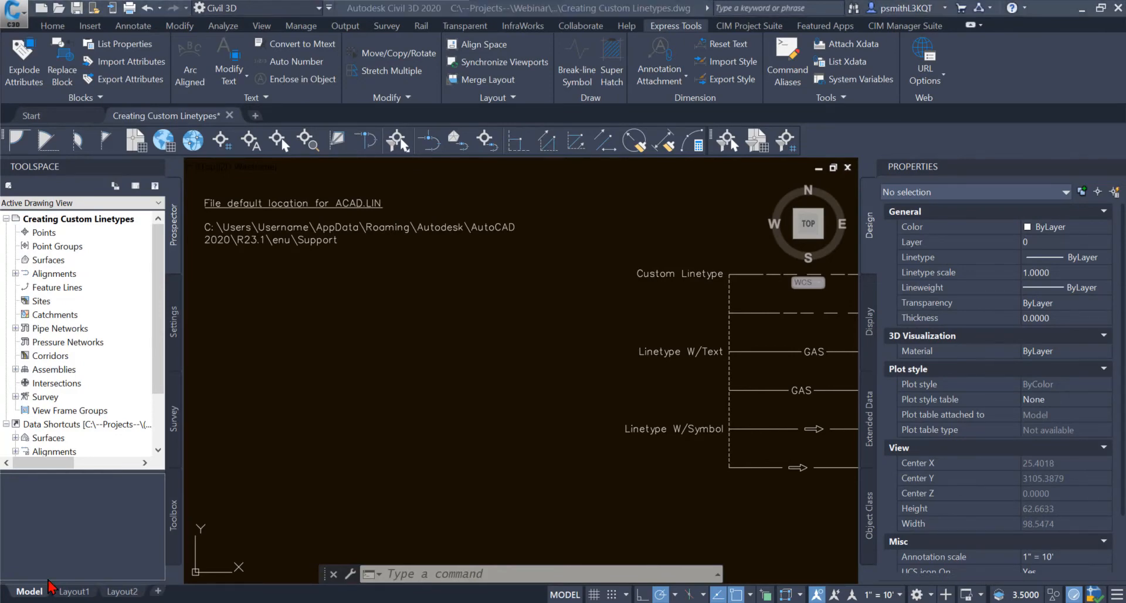
# - Search Windows for "file explorer options", open File Explorer Options and show its folder view settings
pyautogui.press('super')
pyautogui.write('file')
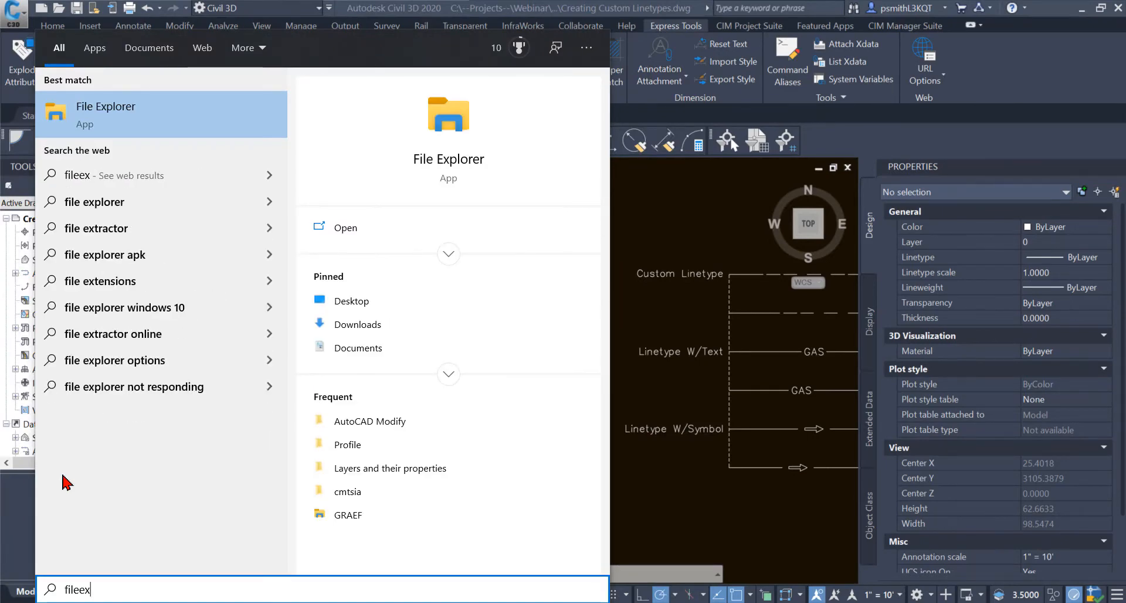
pyautogui.write(' expl')
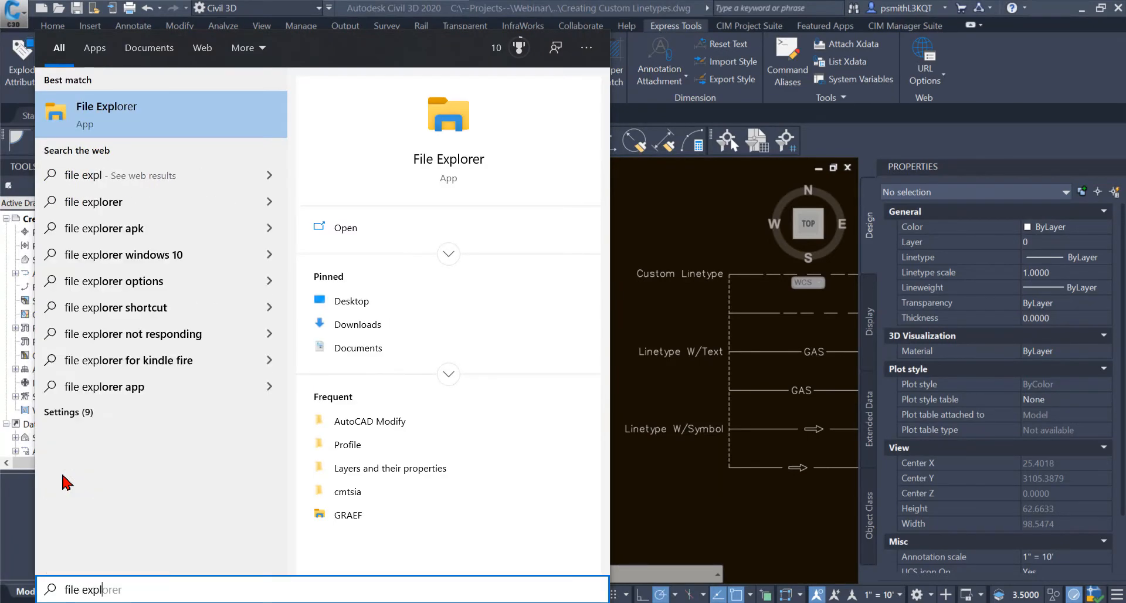
pyautogui.write('orer options')
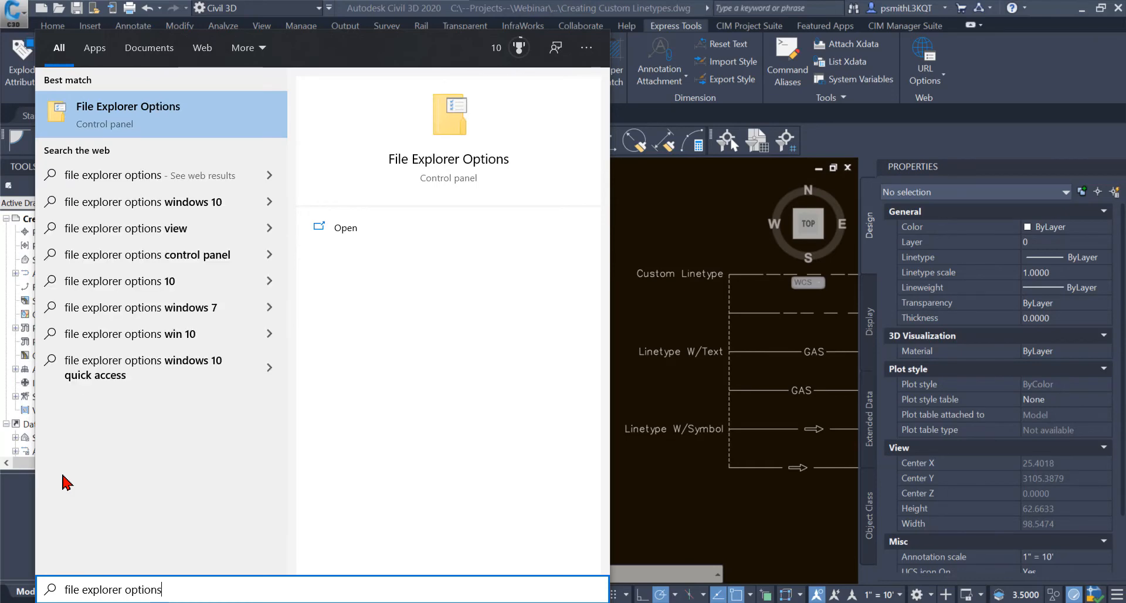
pyautogui.press('Escape')
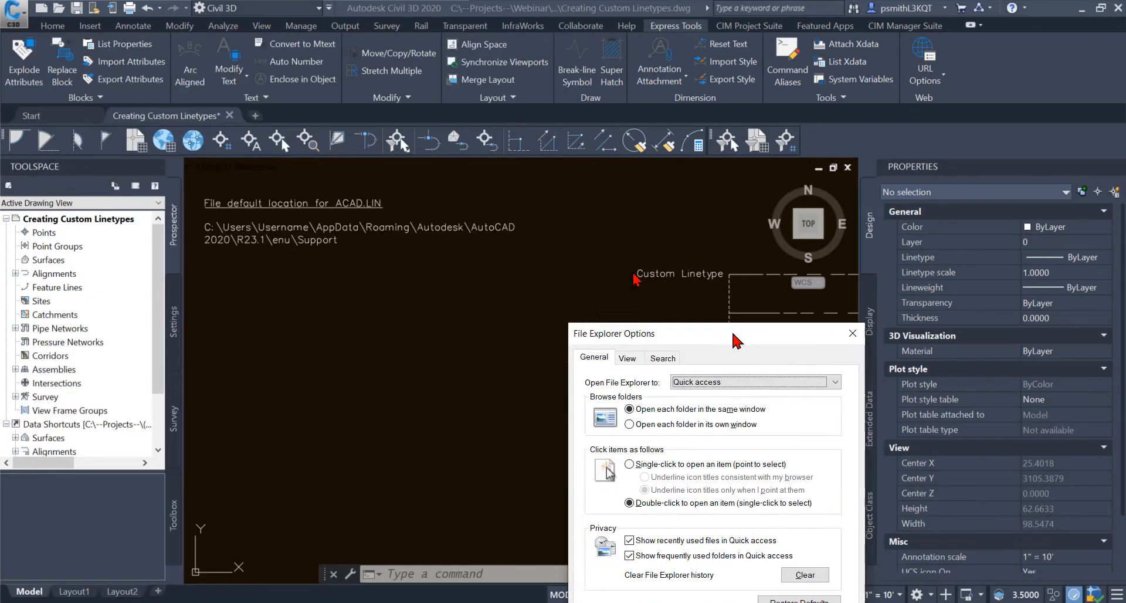
pyautogui.moveTo(734, 334); pyautogui.dragTo(426, 139)
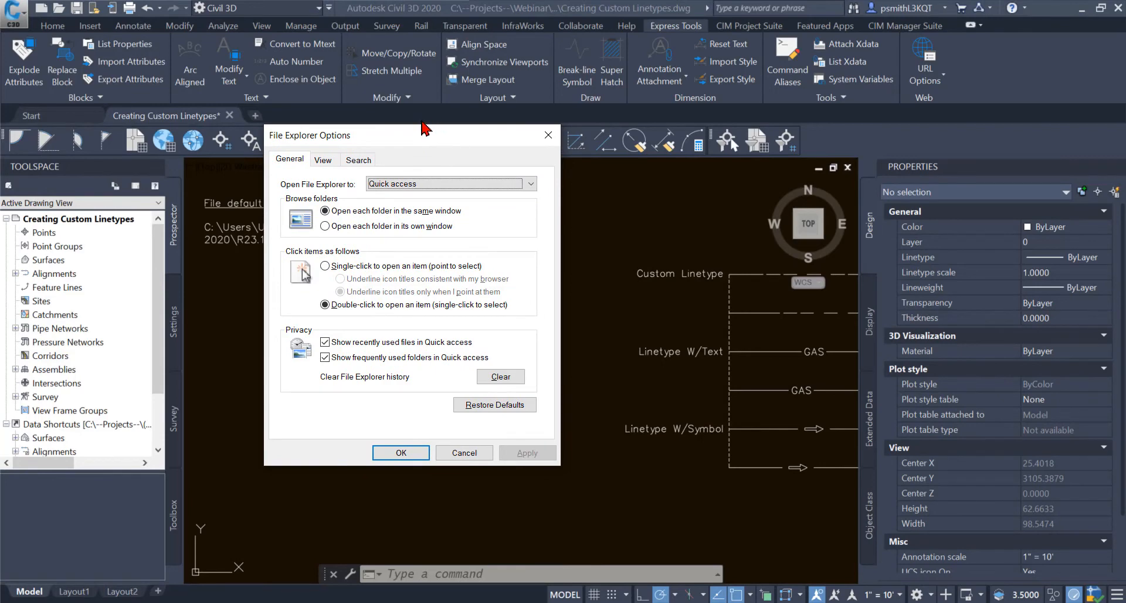
pyautogui.click(323, 160)
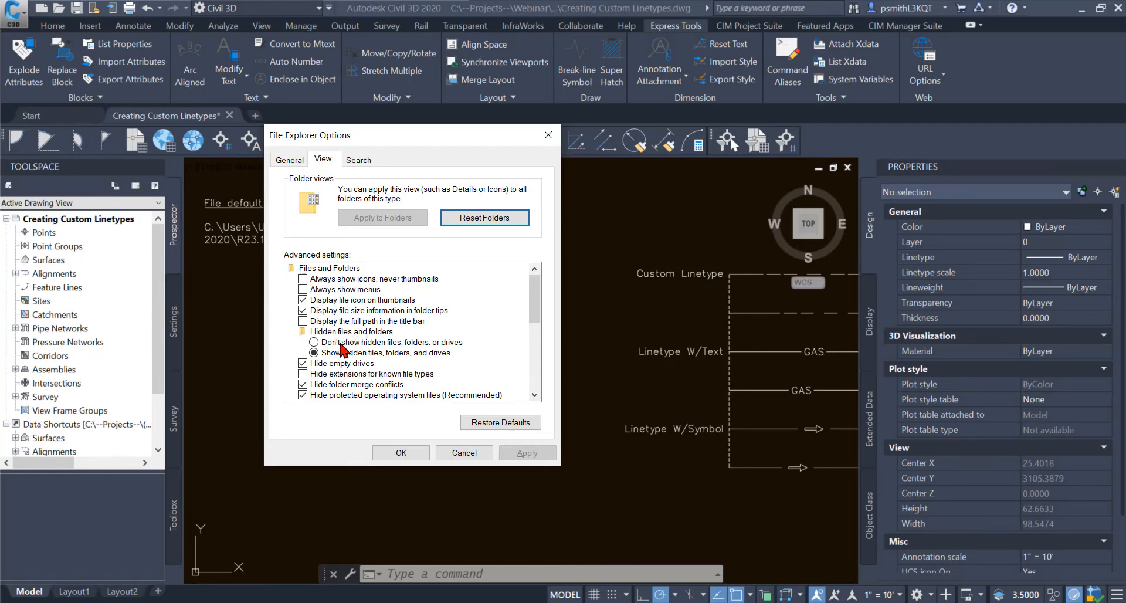
# - Set hidden files and folders to "Show hidden files, folders, and drives" and accept the options
pyautogui.click(341, 343)
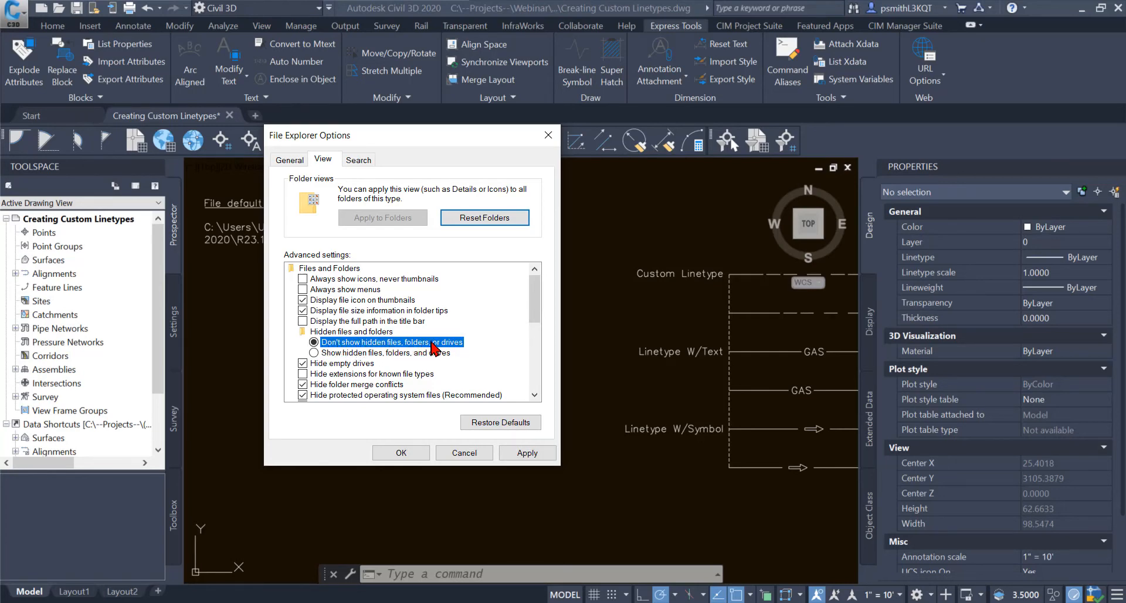
pyautogui.click(338, 354)
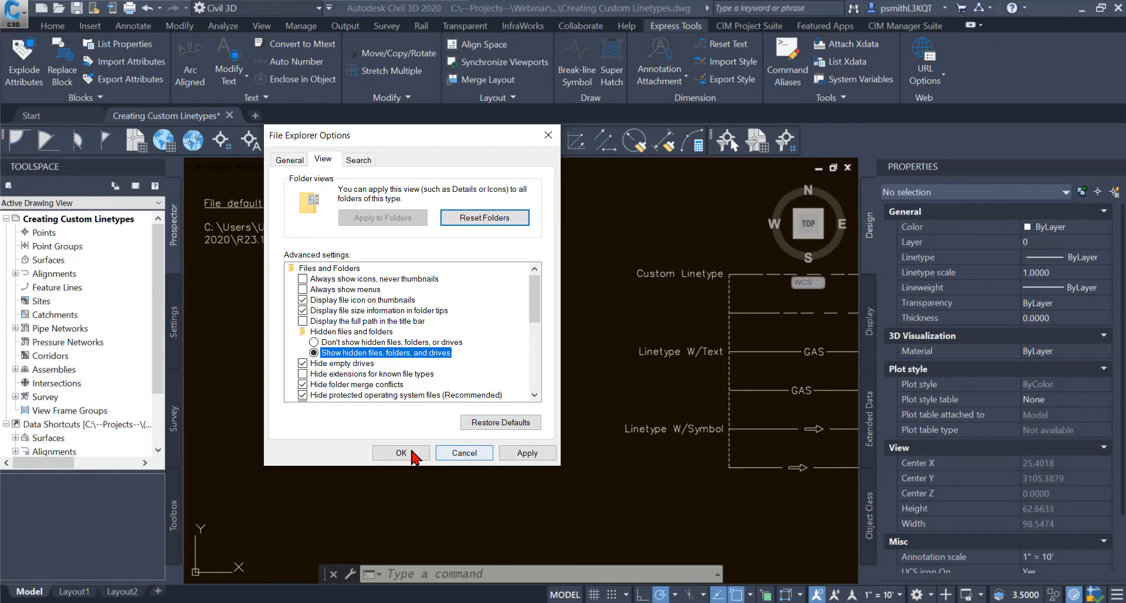
pyautogui.click(403, 453)
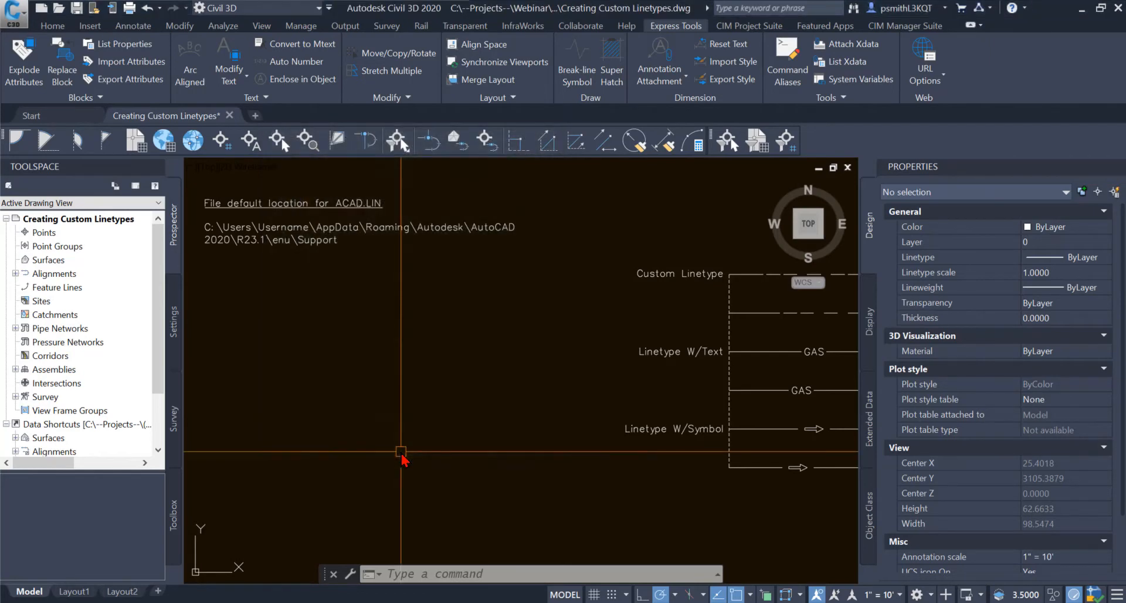
# - Return to the file browser and open the AppData folder in the user's profile, keeping the drawing's path note in view
pyautogui.click(256, 602)
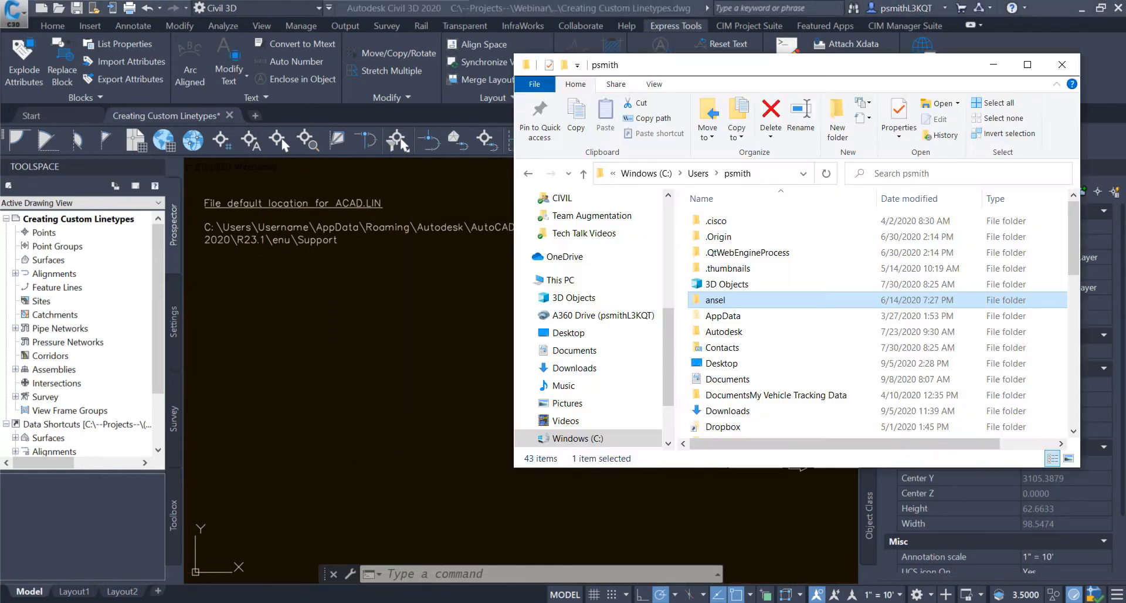
pyautogui.moveTo(766, 75); pyautogui.dragTo(562, 85)
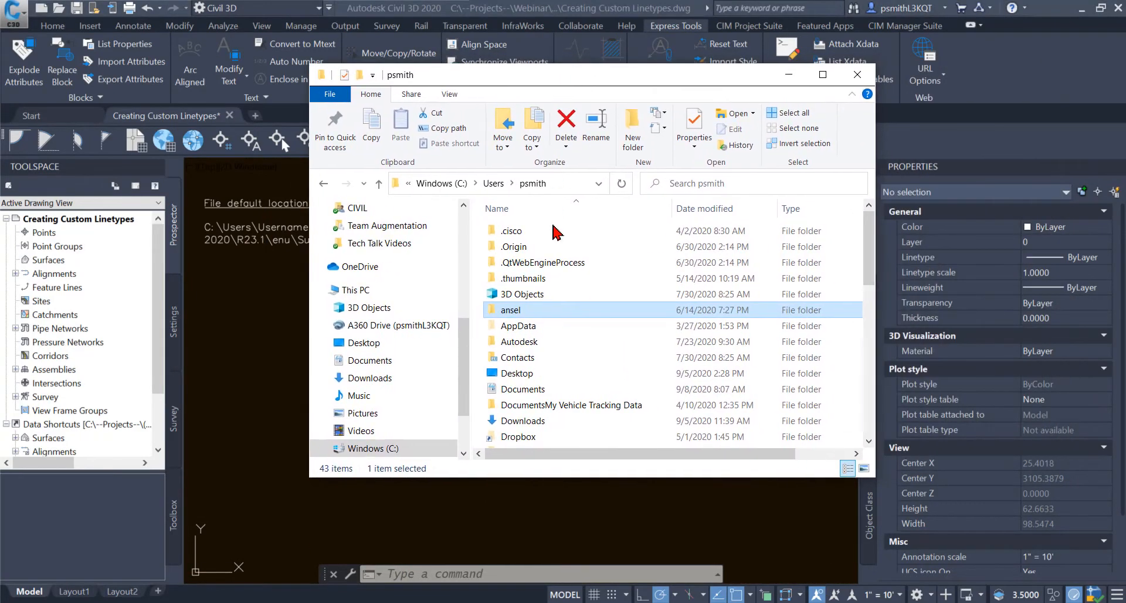
pyautogui.doubleClick(548, 326)
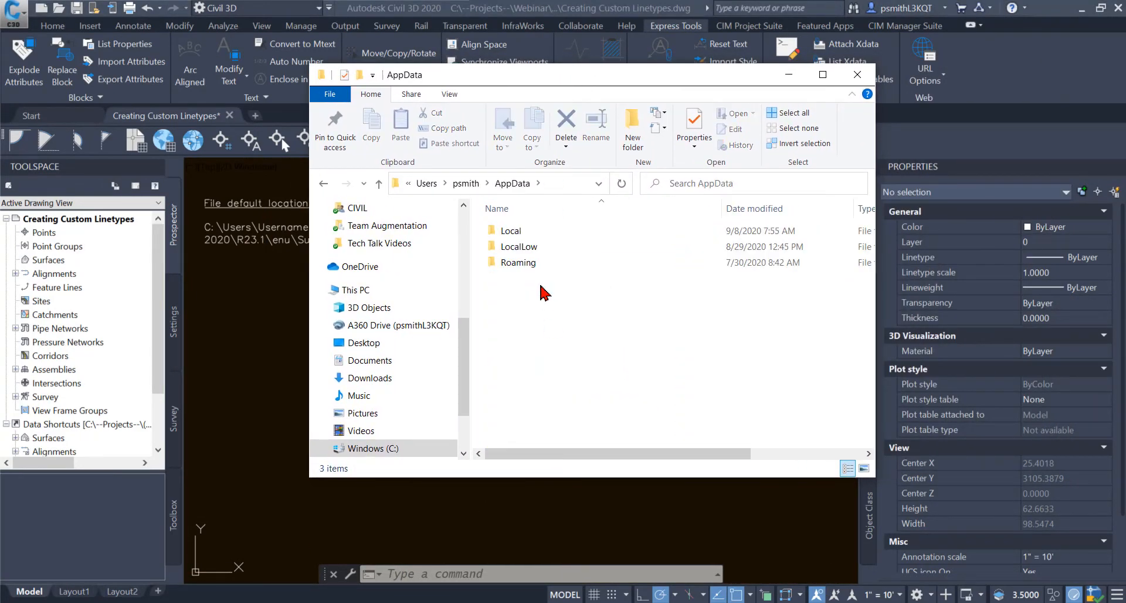
pyautogui.click(323, 183)
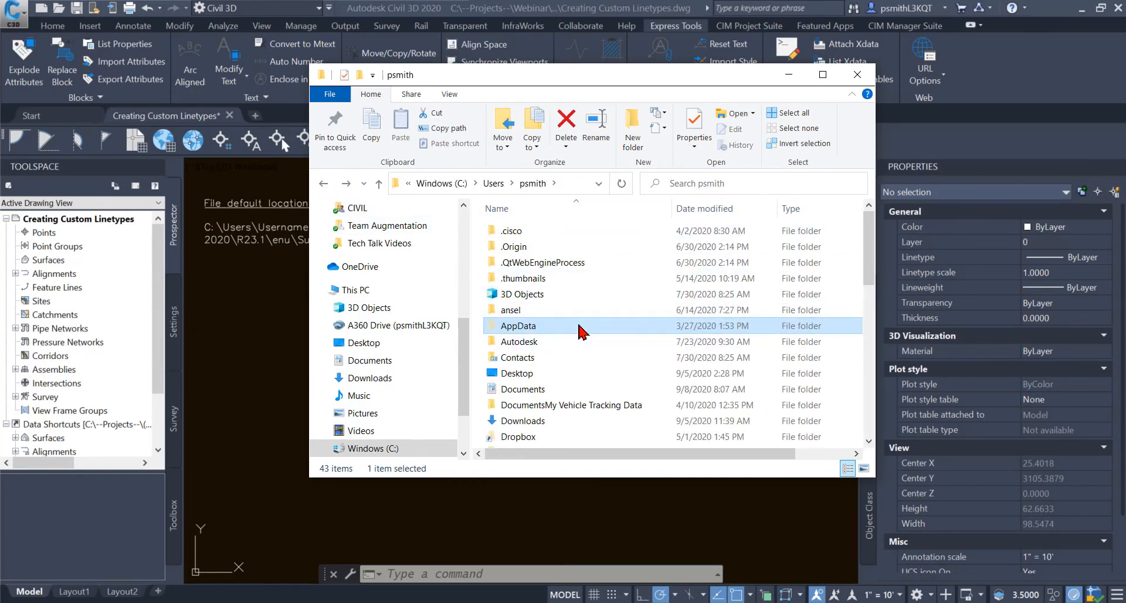
pyautogui.moveTo(548, 77); pyautogui.dragTo(787, 90)
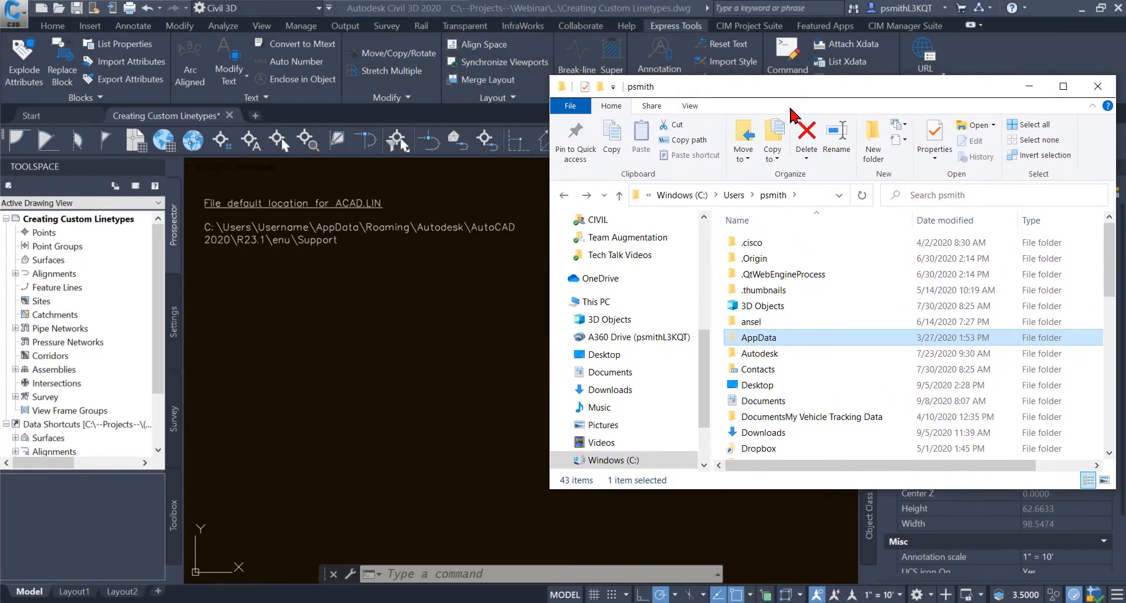
pyautogui.doubleClick(794, 338)
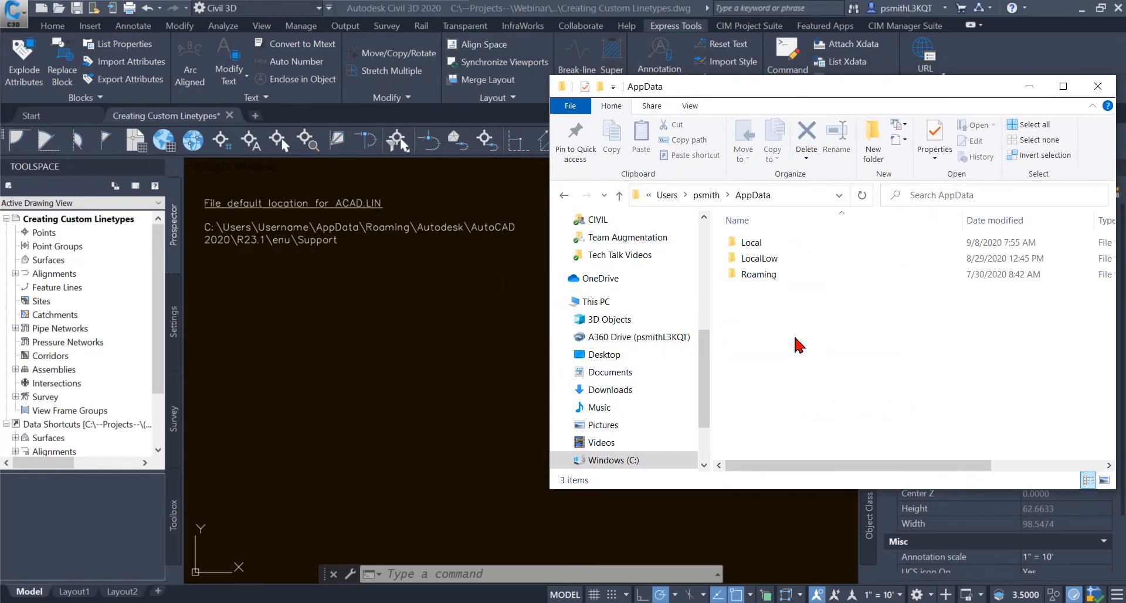
# - Following the noted path, browse through Roaming, Autodesk, AutoCAD 2020, R23.1 and enu to the Support folder
pyautogui.doubleClick(802, 277)
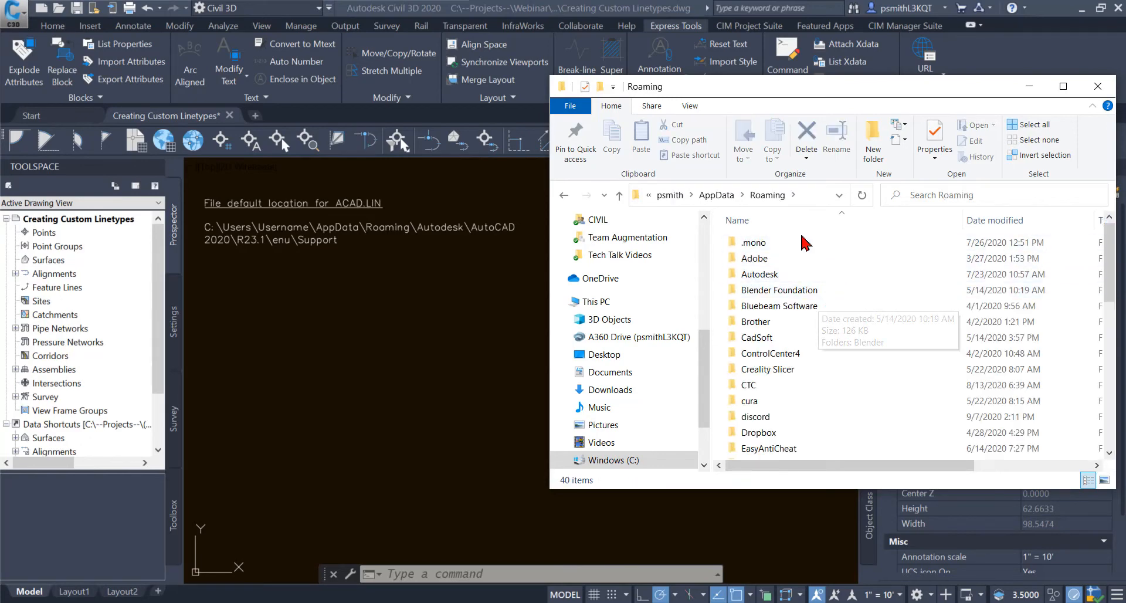
pyautogui.doubleClick(782, 275)
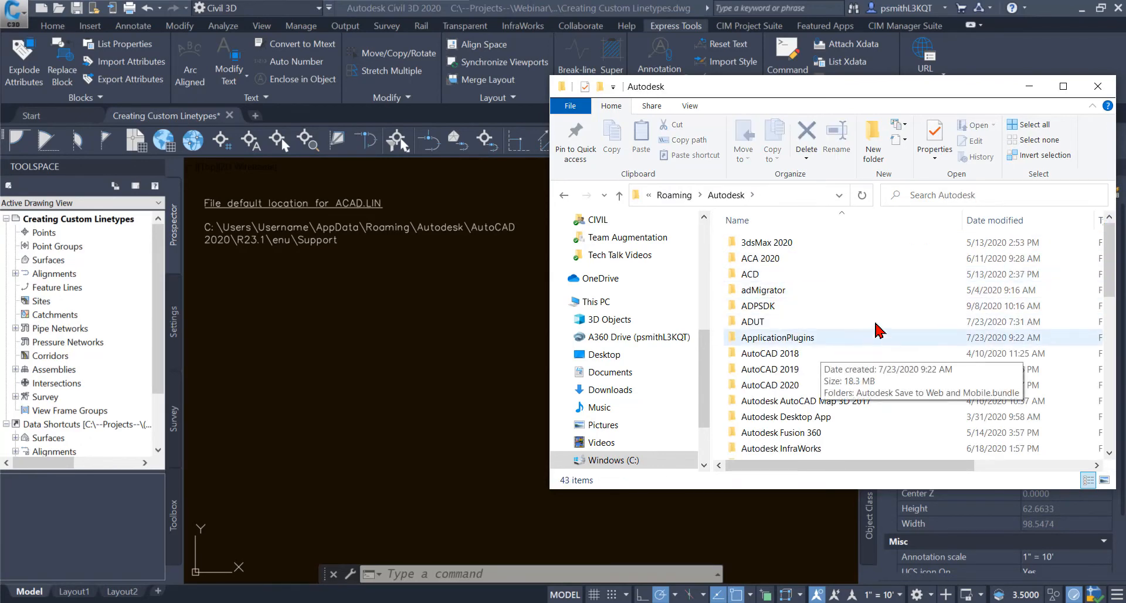
pyautogui.scroll(-1, 813, 340)
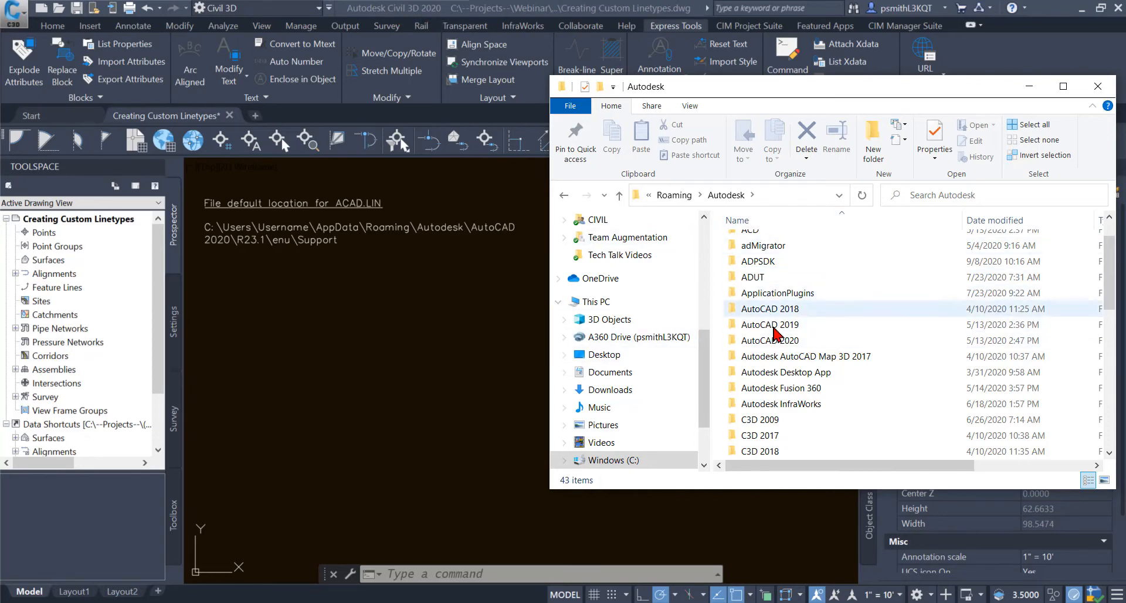
pyautogui.scroll(-1, 797, 366)
pyautogui.scroll(1, 798, 368)
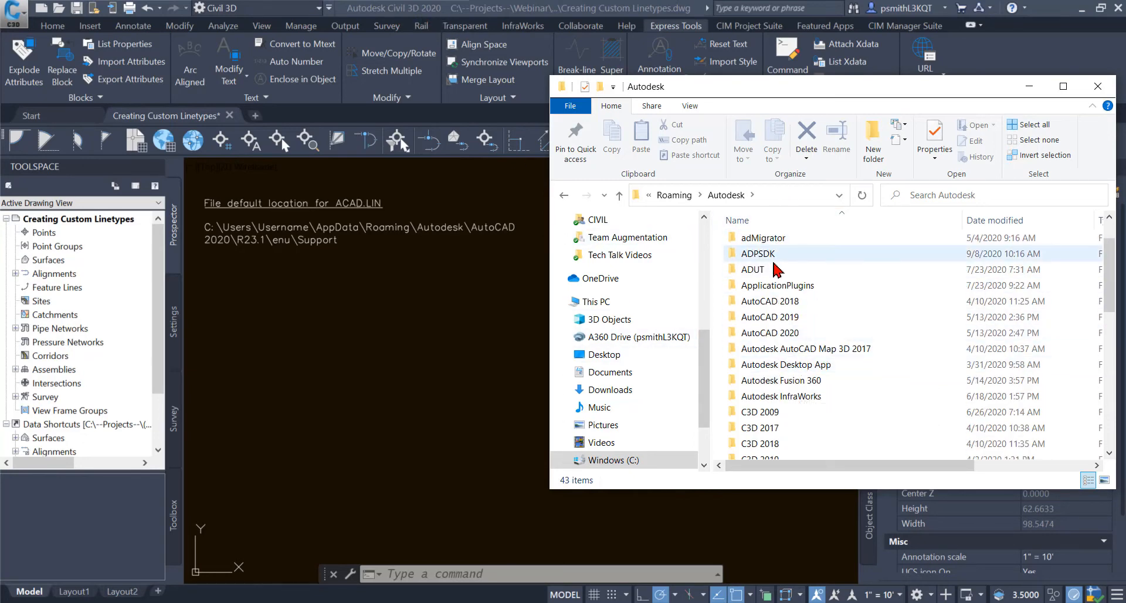
pyautogui.doubleClick(782, 332)
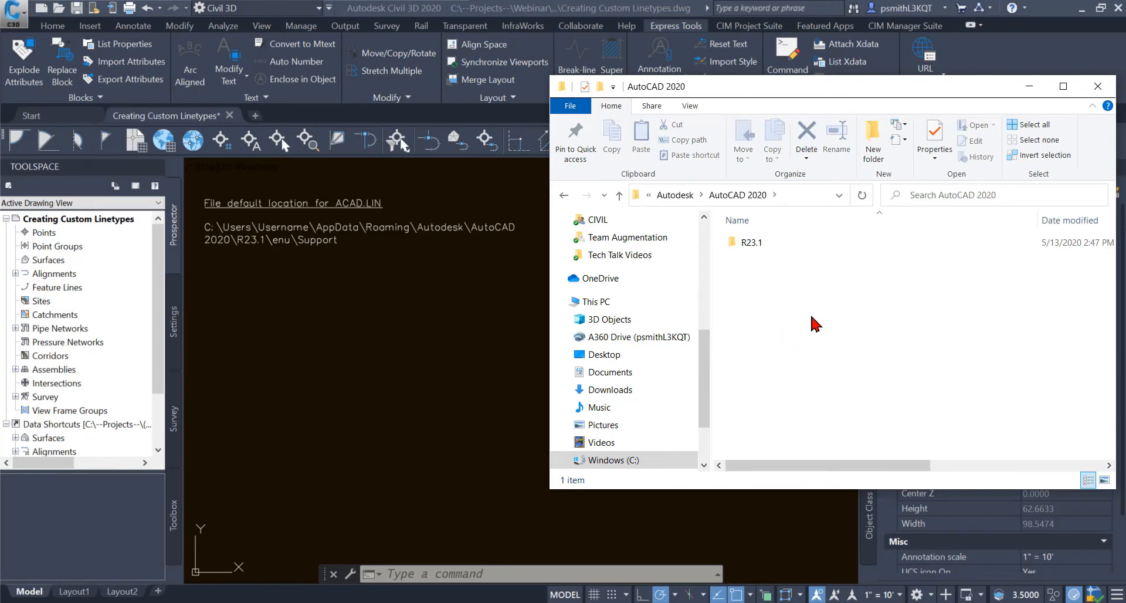
pyautogui.doubleClick(742, 246)
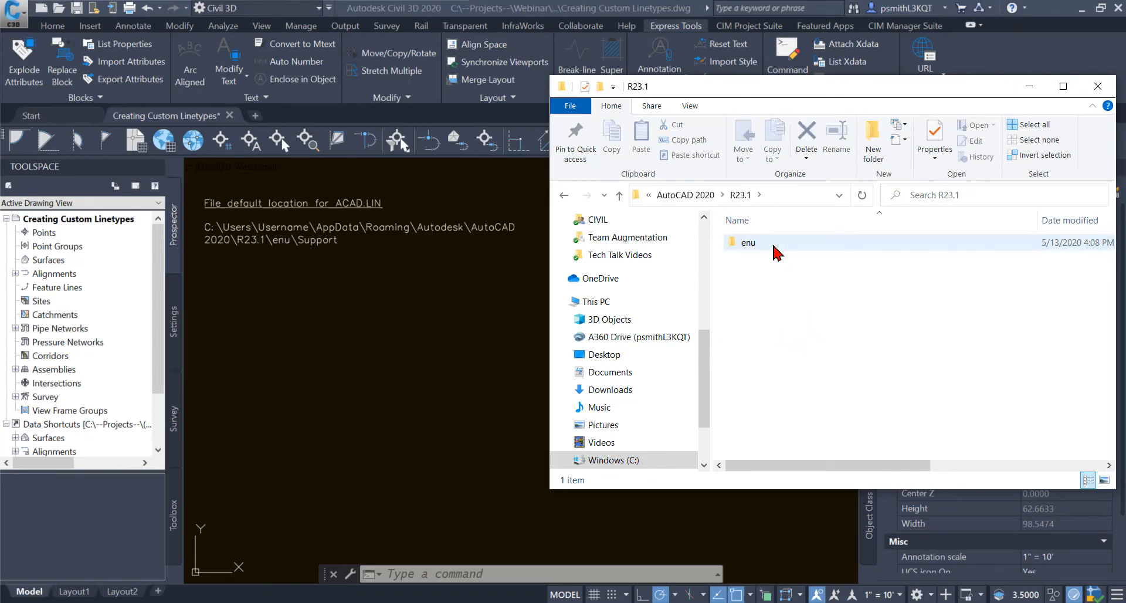
pyautogui.click(767, 249)
pyautogui.doubleClick(768, 251)
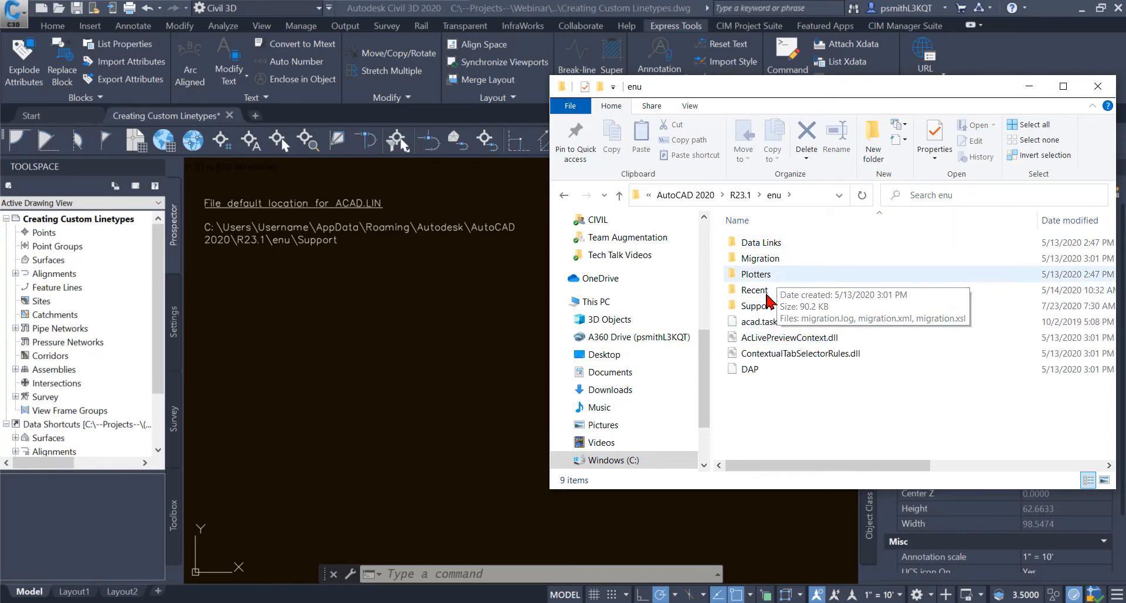
pyautogui.doubleClick(758, 305)
# - Locate acad.lin in the Support folder, open it in Notepad and enlarge its window
pyautogui.scroll(-1, 814, 306)
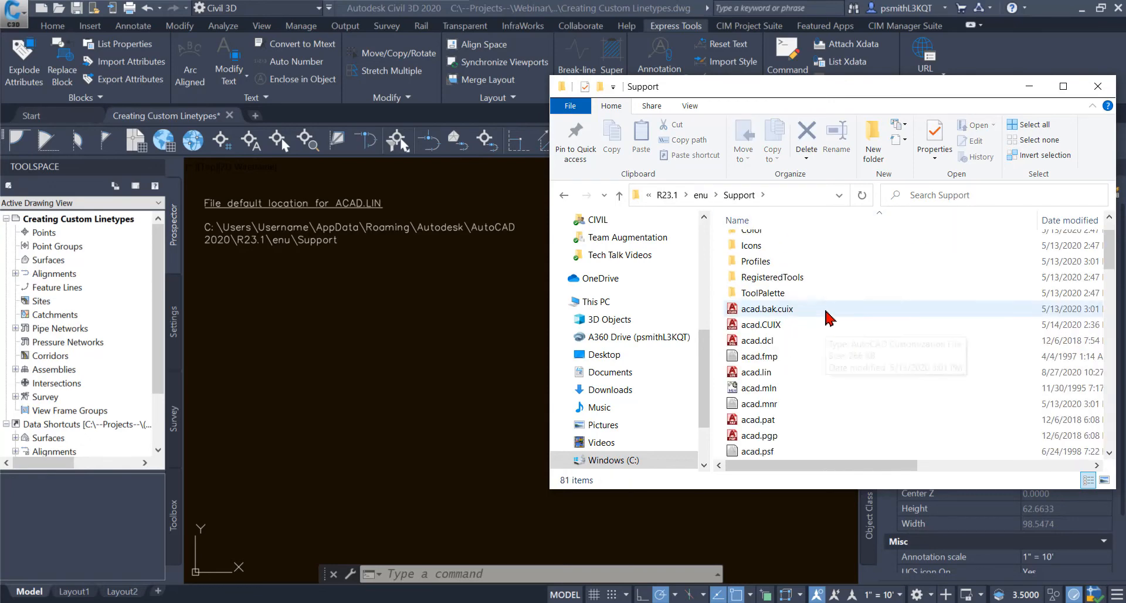
pyautogui.scroll(-1, 812, 310)
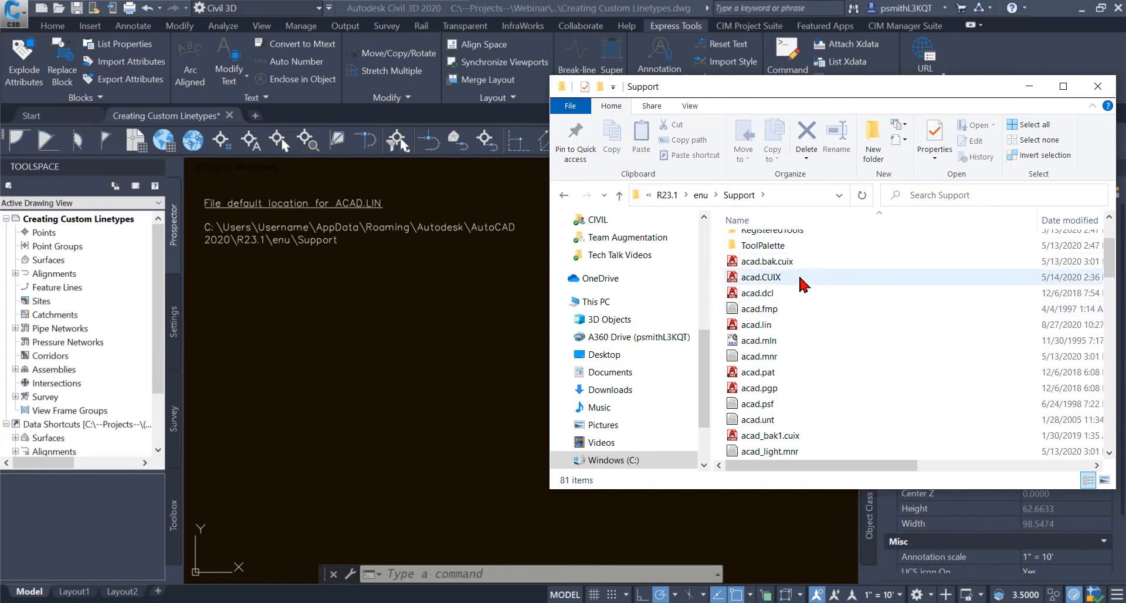
pyautogui.click(793, 325)
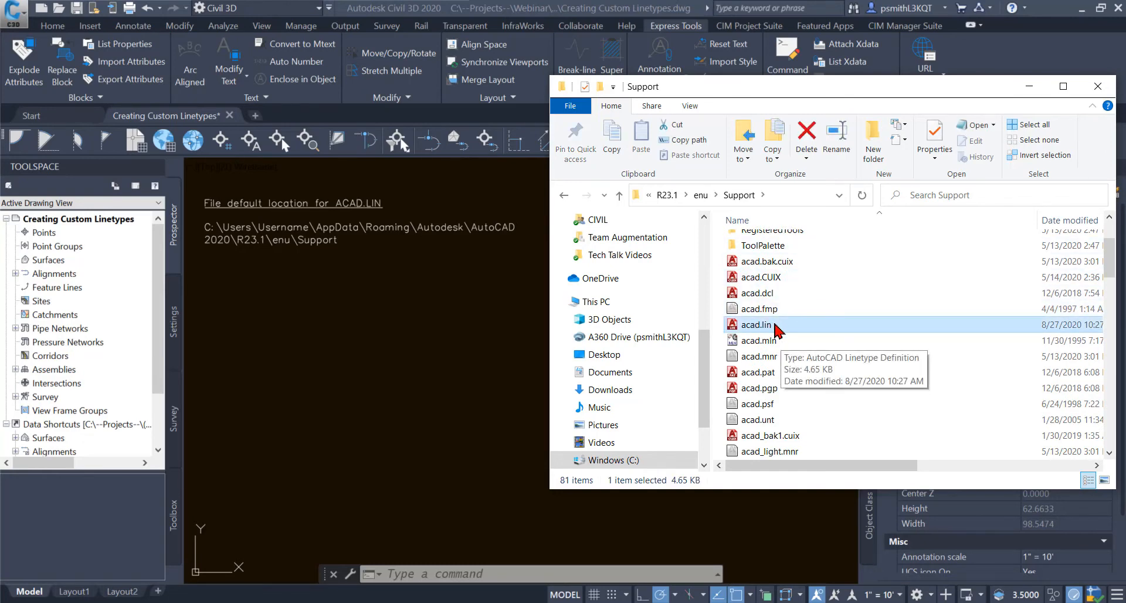
pyautogui.doubleClick(774, 325)
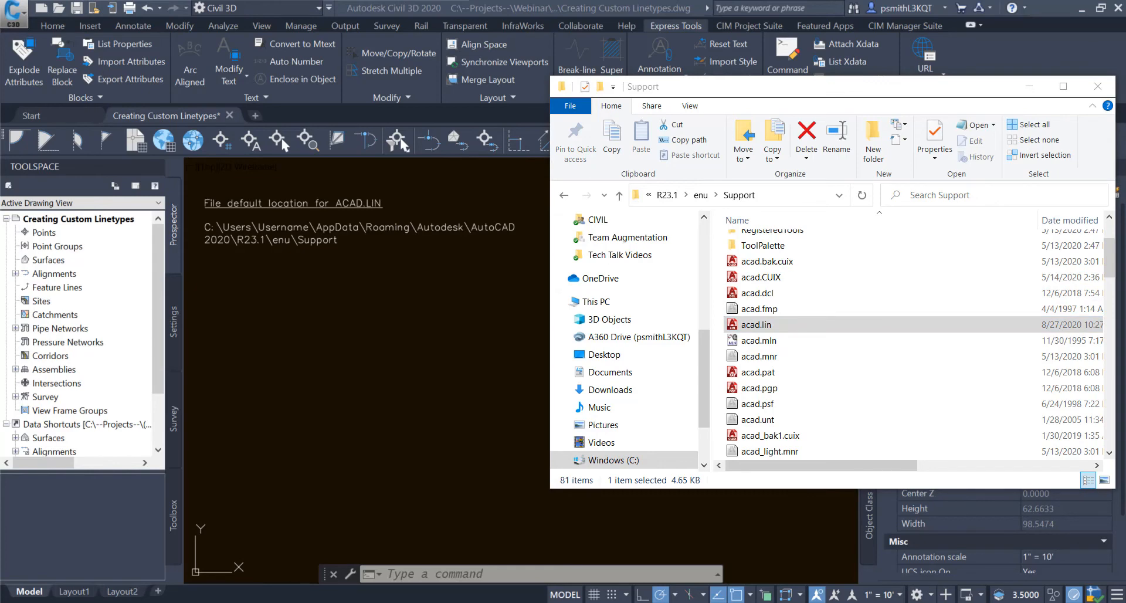
pyautogui.moveTo(968, 34); pyautogui.dragTo(292, 39)
pyautogui.moveTo(543, 426); pyautogui.dragTo(813, 572)
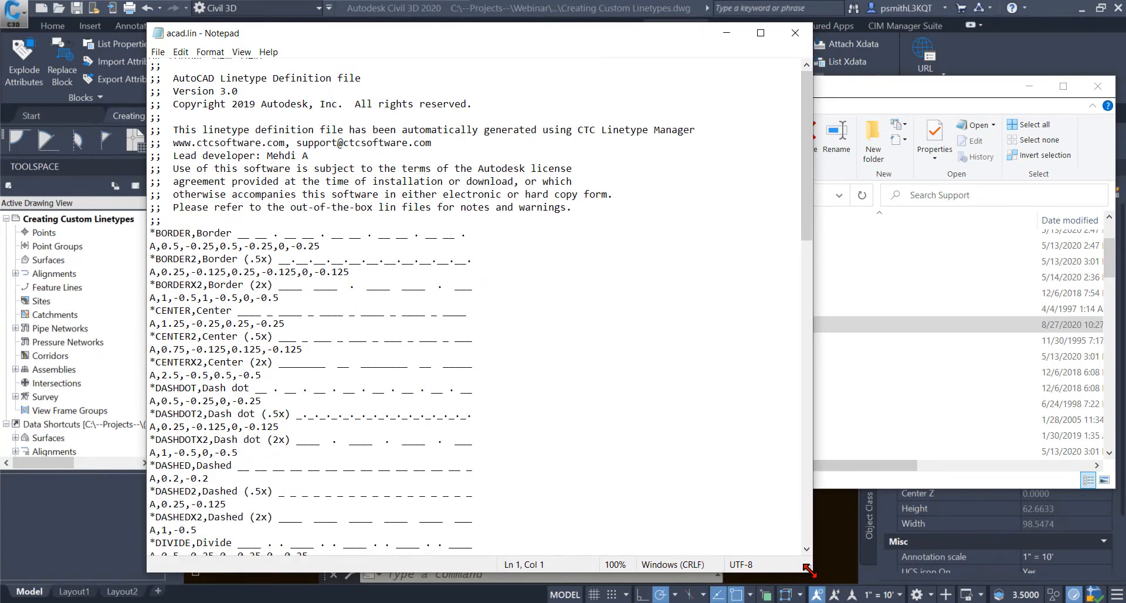
# - Look through the acad.lin definitions and start a new line after WATER LINE at the end, placing the window beside the file browser
pyautogui.moveTo(807, 233); pyautogui.dragTo(808, 536)
pyautogui.moveTo(848, 587); pyautogui.dragTo(807, 555)
pyautogui.scroll(20, 626, 445)
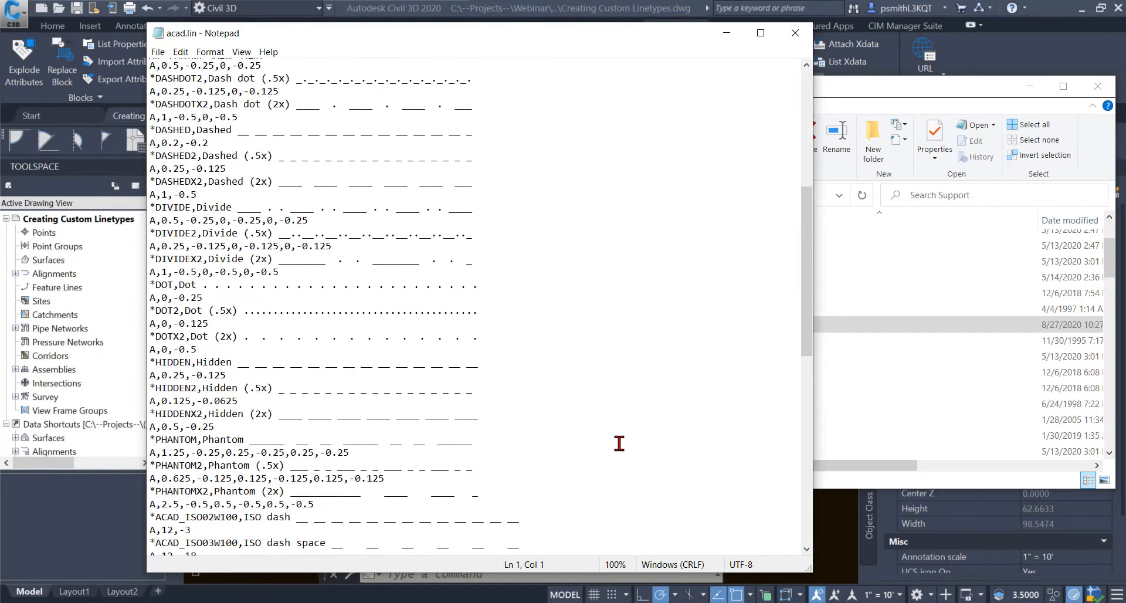
pyautogui.scroll(-20, 615, 440)
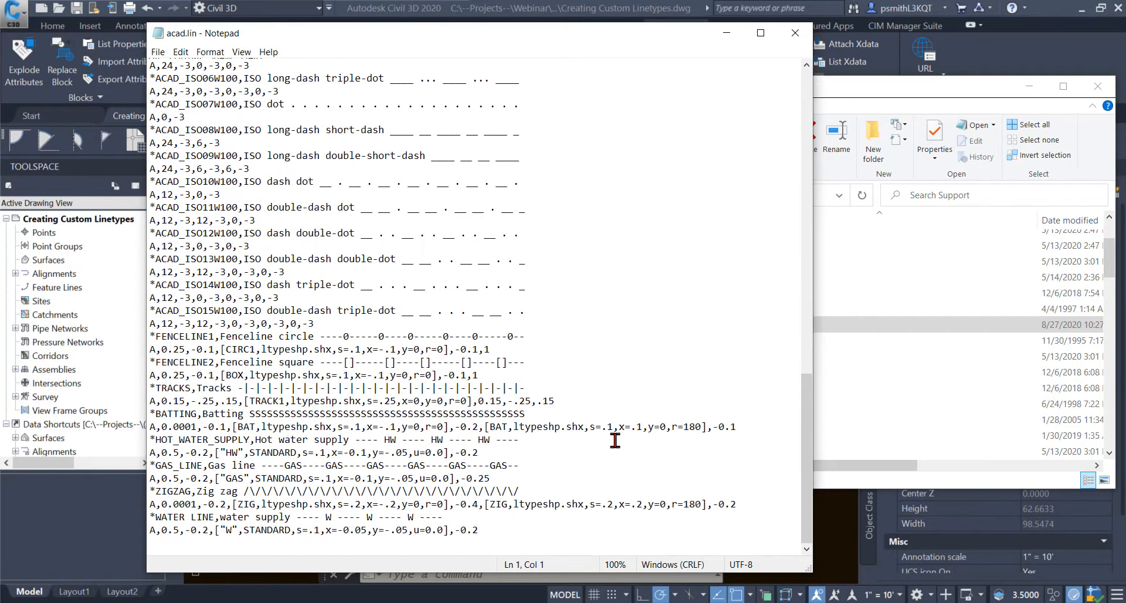
pyautogui.click(524, 535)
pyautogui.press('Return')
pyautogui.moveTo(476, 36); pyautogui.dragTo(337, 34)
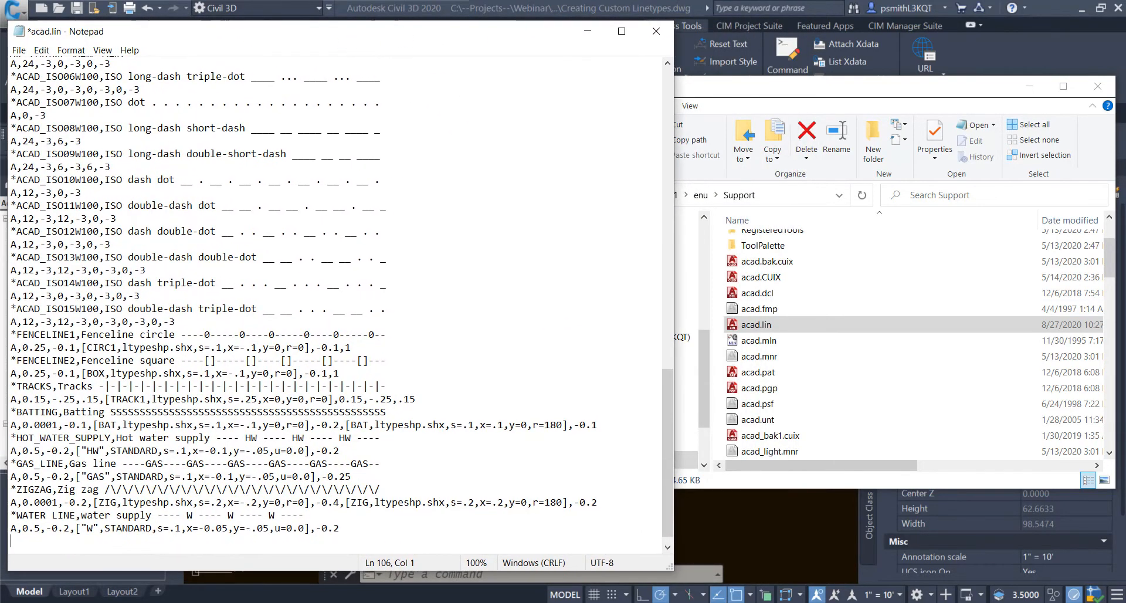
# - Copy the two-line FLOWARROW definition from Creating Custom Linetypes.lin and paste it at the end of acad.lin
pyautogui.moveTo(1125, 305); pyautogui.dragTo(774, 79)
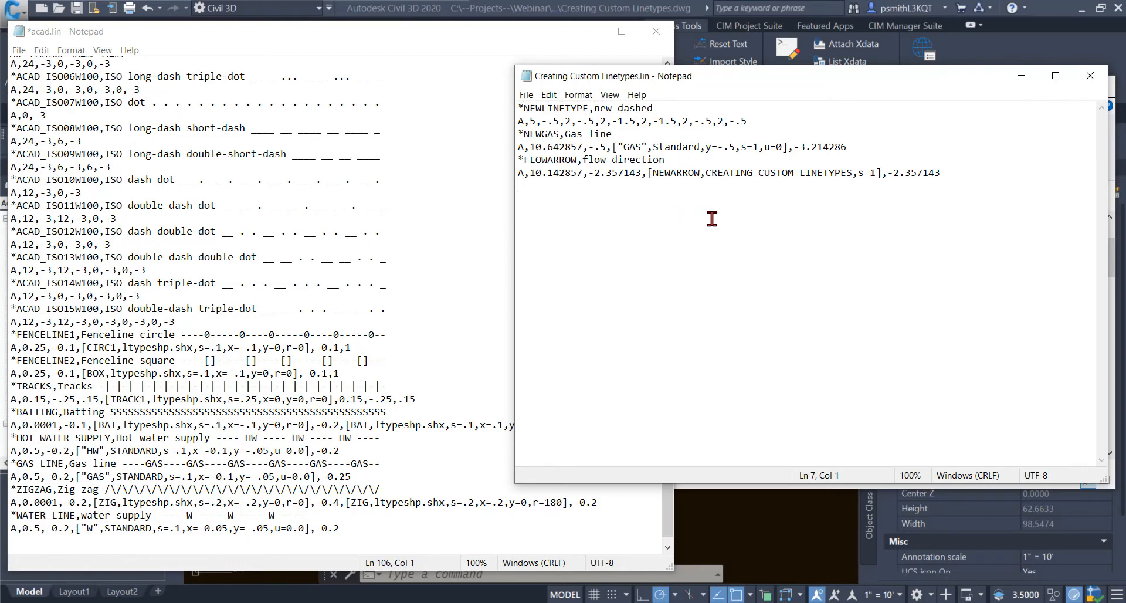
pyautogui.moveTo(949, 174); pyautogui.dragTo(519, 159)
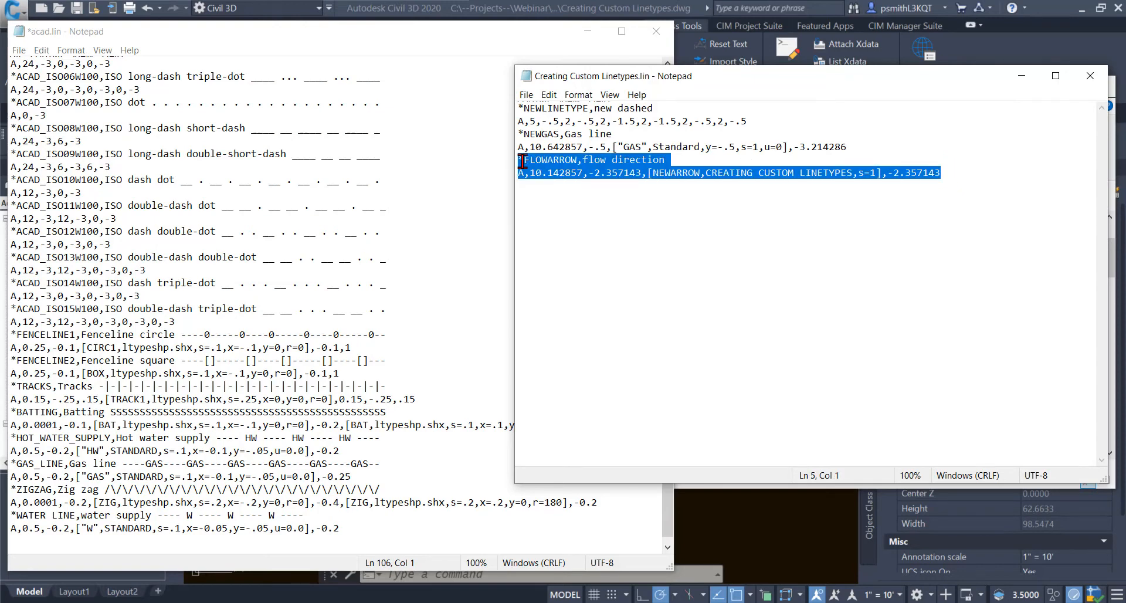
pyautogui.moveTo(520, 159); pyautogui.dragTo(772, 184)
pyautogui.rightClick(911, 172)
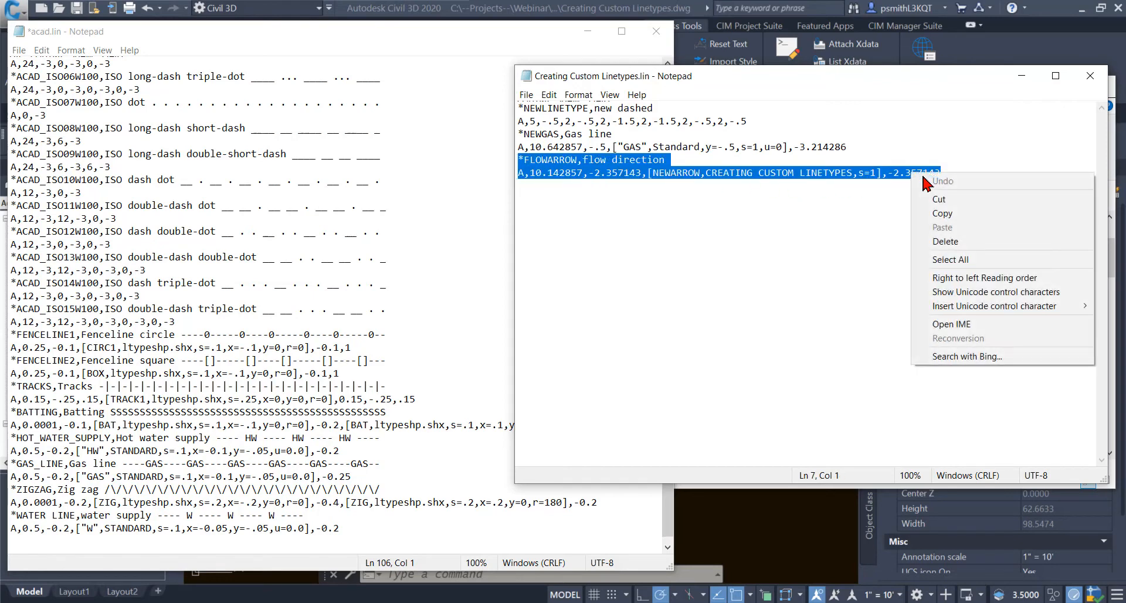
pyautogui.click(941, 214)
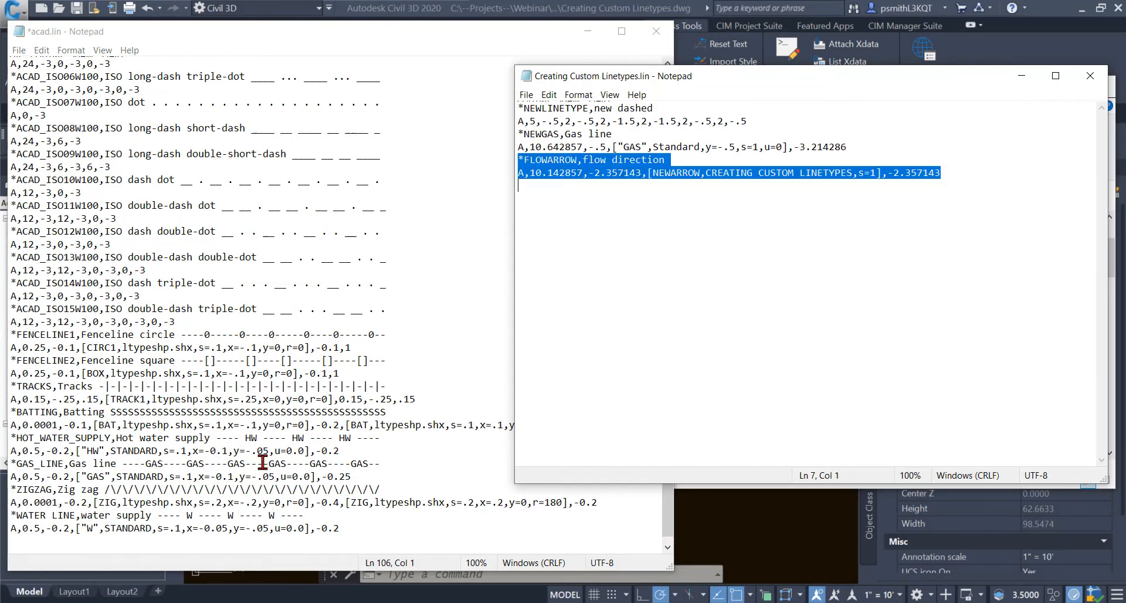
pyautogui.click(341, 530)
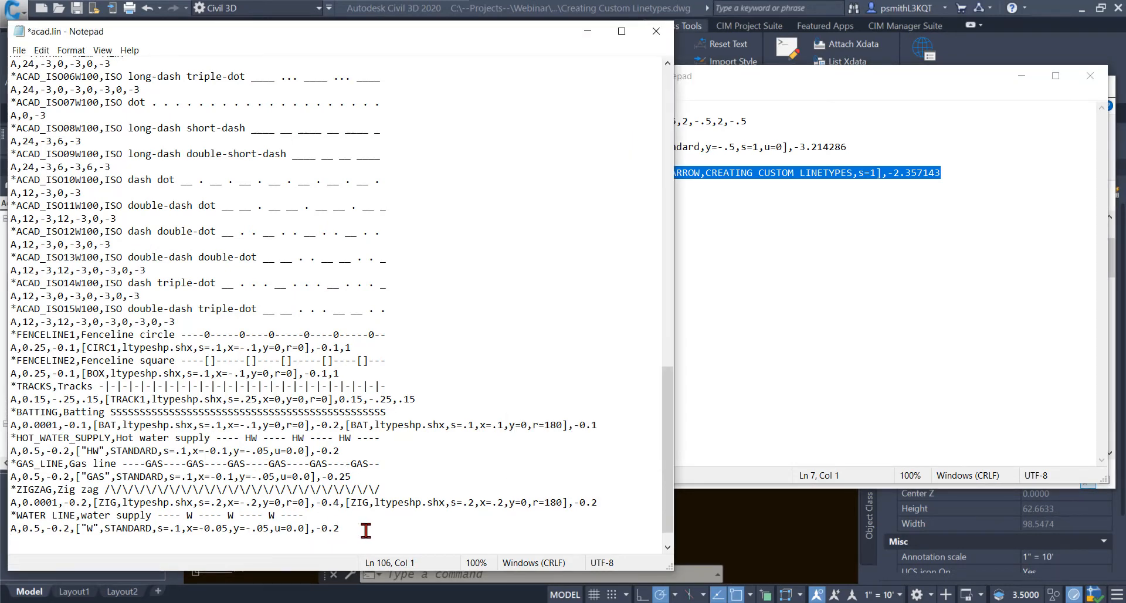
pyautogui.hotkey('ctrl', 'v')
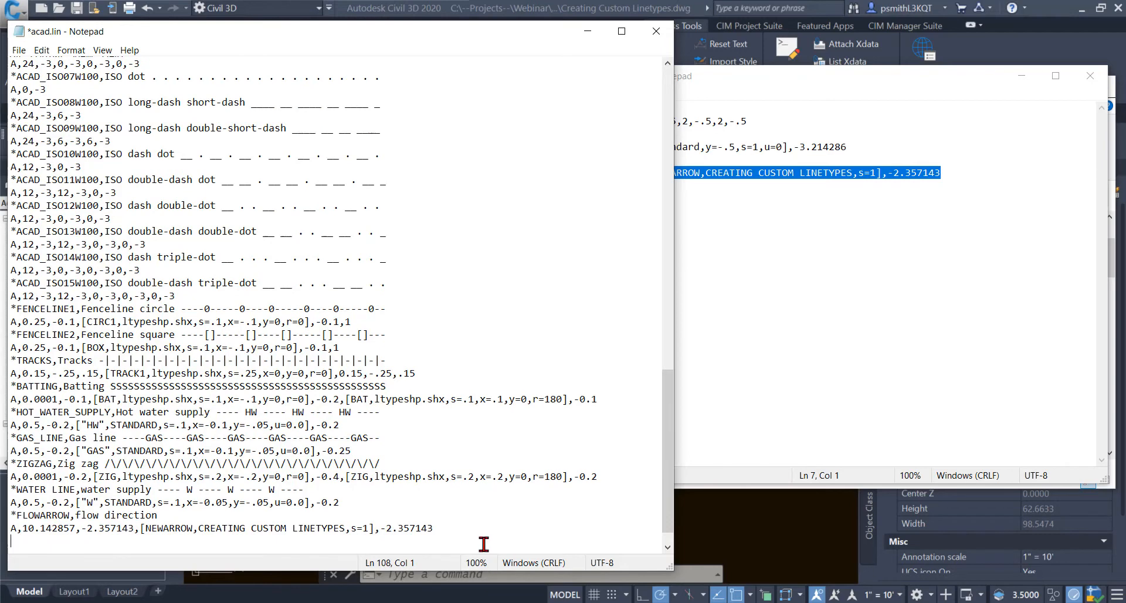
# - Delete the pasted FLOWARROW definition from acad.lin and close the file without saving the changes
pyautogui.moveTo(434, 528); pyautogui.dragTo(10, 519)
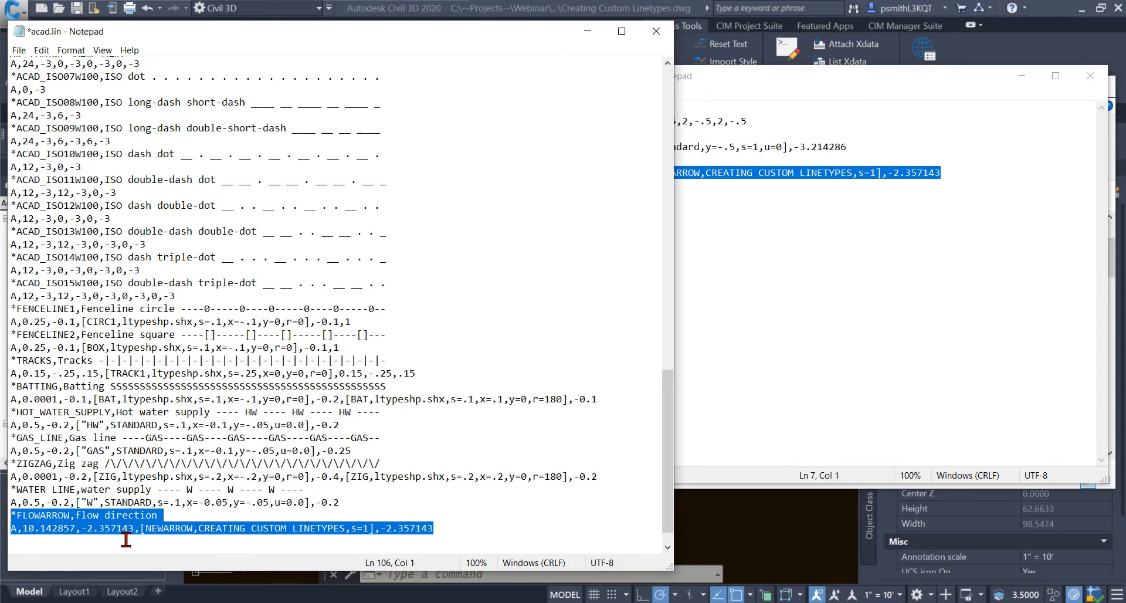
pyautogui.click(19, 50)
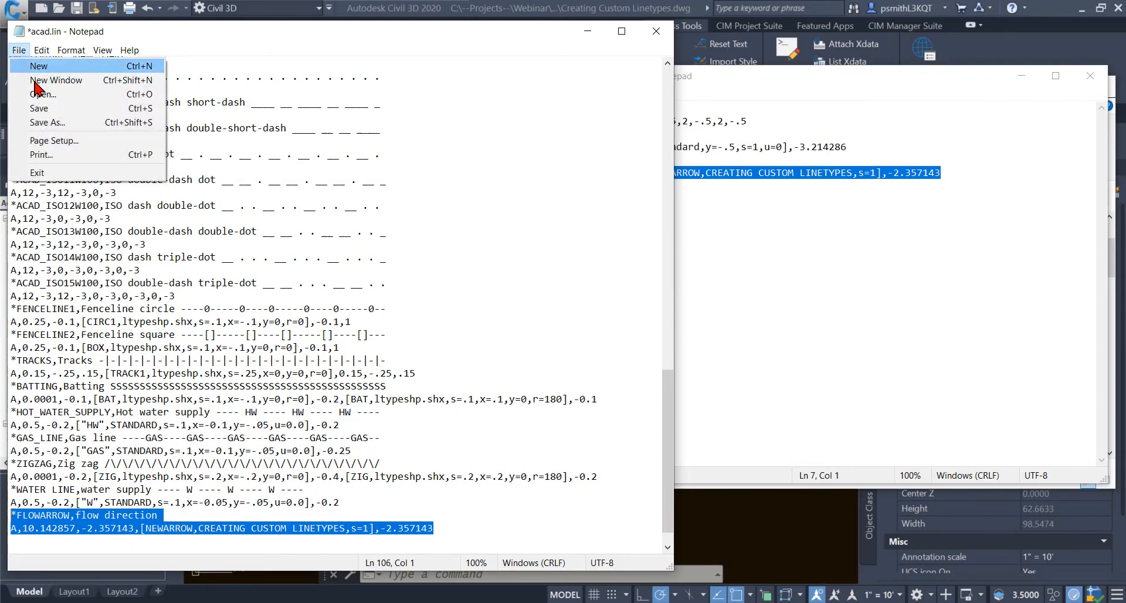
pyautogui.click(379, 33)
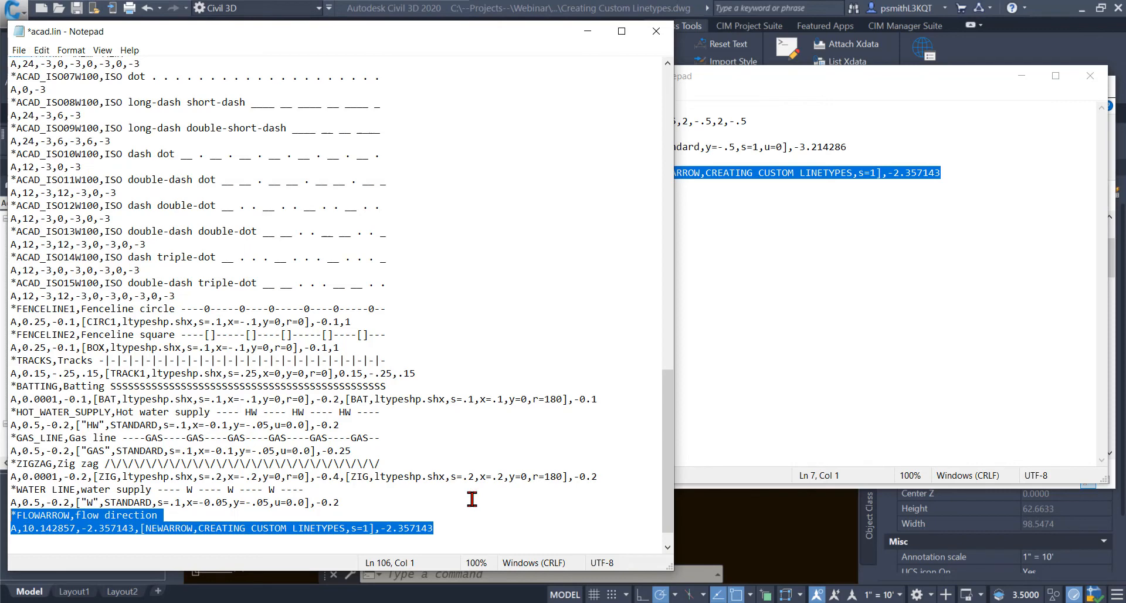
pyautogui.press('Delete')
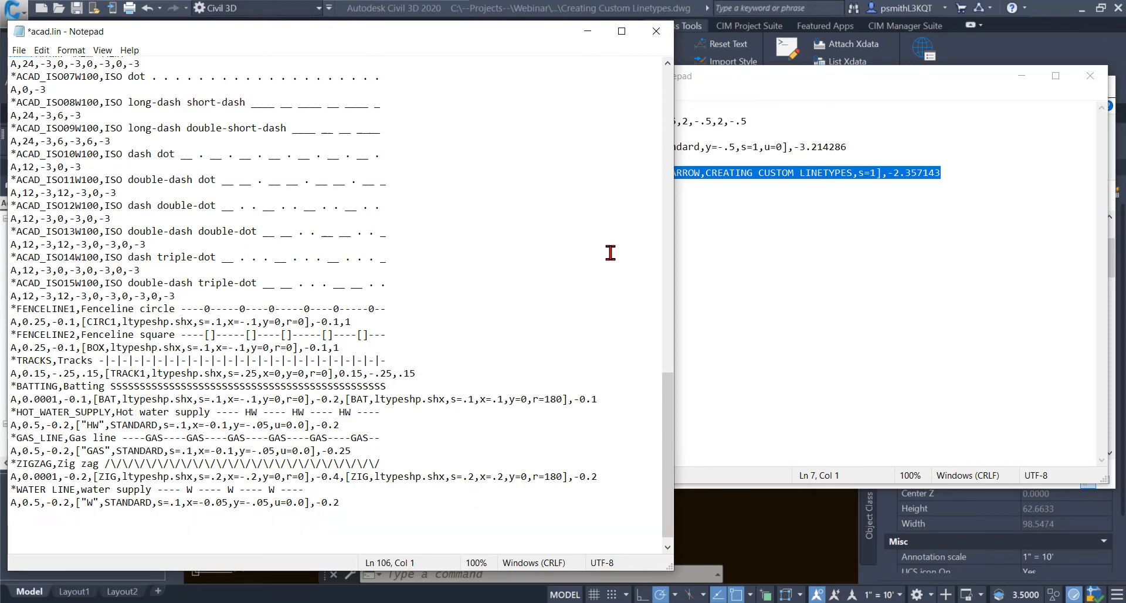
pyautogui.click(656, 31)
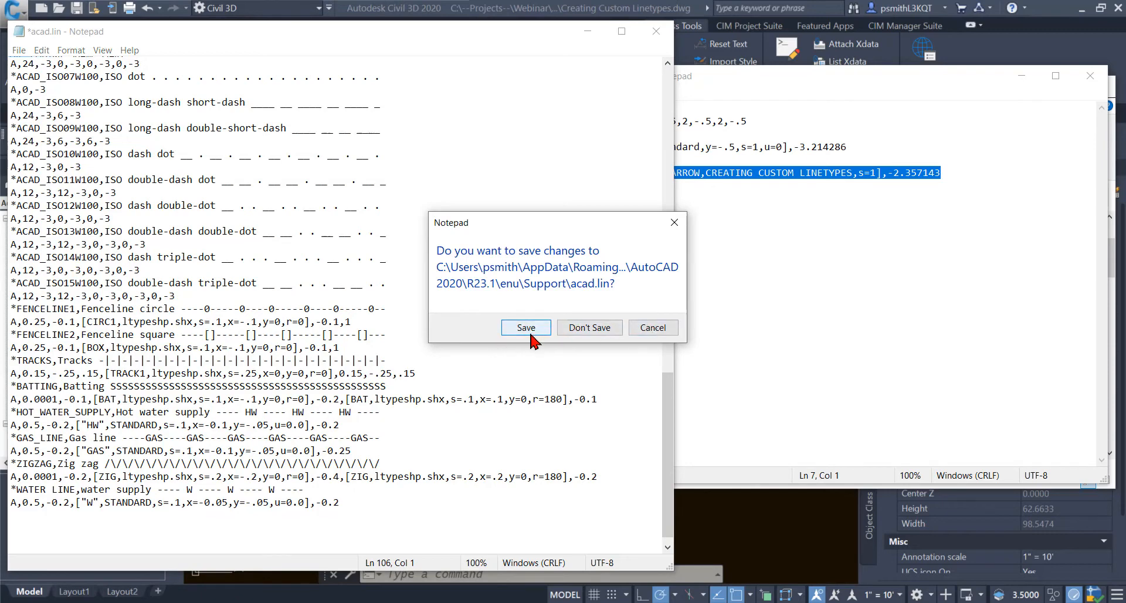
pyautogui.click(604, 328)
# - Select the NEWLINETYPE, NEWGAS and FLOWARROW definitions in Creating Custom Linetypes.lin
pyautogui.moveTo(881, 82); pyautogui.dragTo(811, 81)
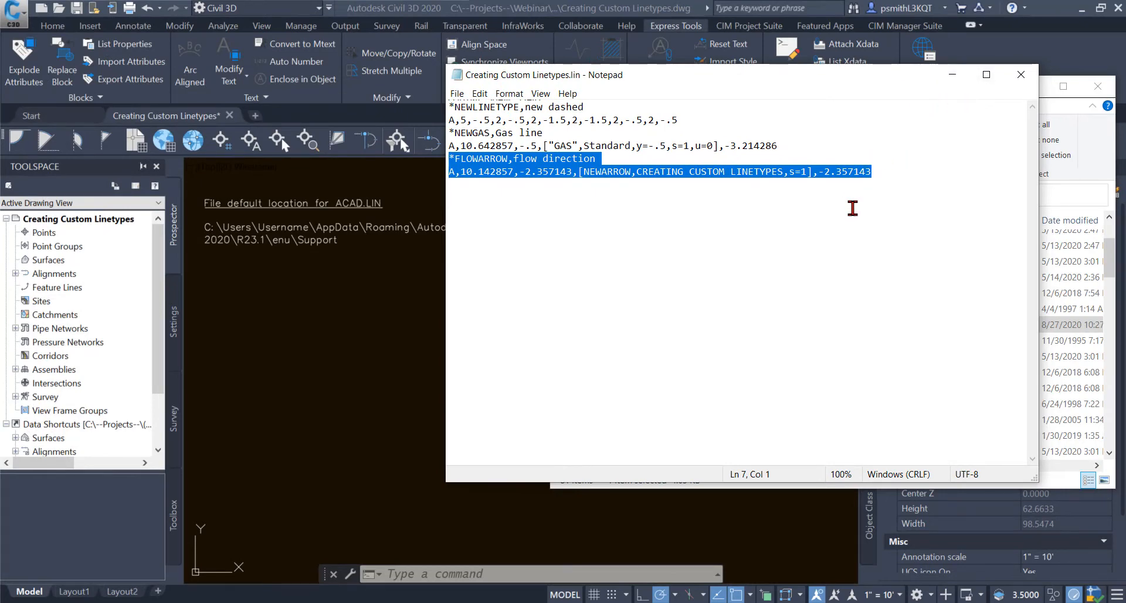
pyautogui.click(857, 220)
pyautogui.moveTo(898, 193); pyautogui.dragTo(426, 104)
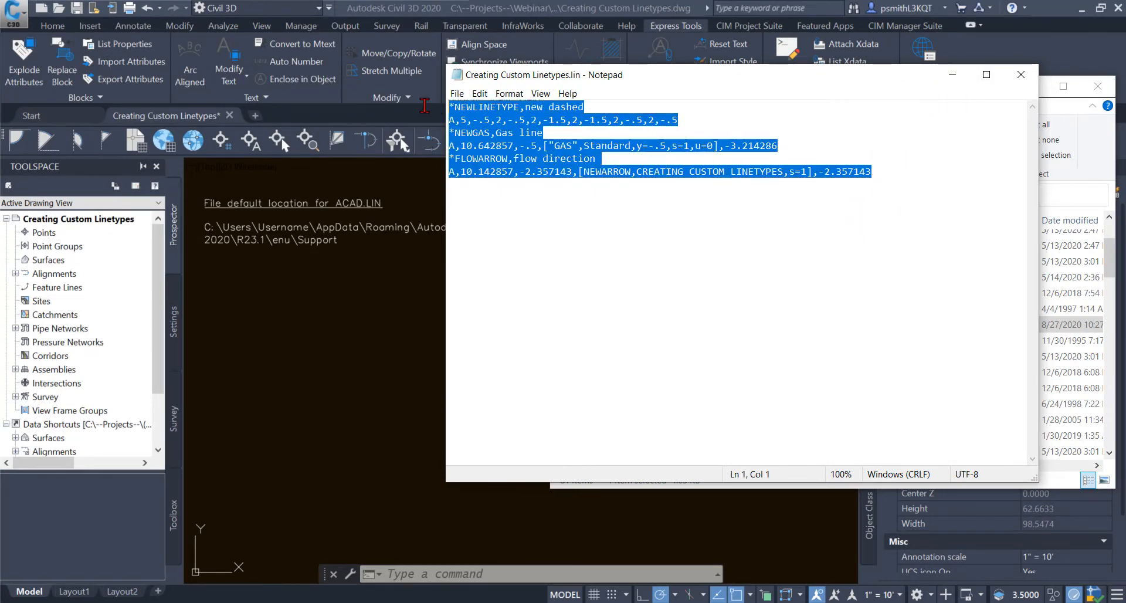
# - Close the Creating Custom Linetypes.lin text, check that file in its Creating Custom Linetypes folder, and minimize the folder window
pyautogui.click(1021, 75)
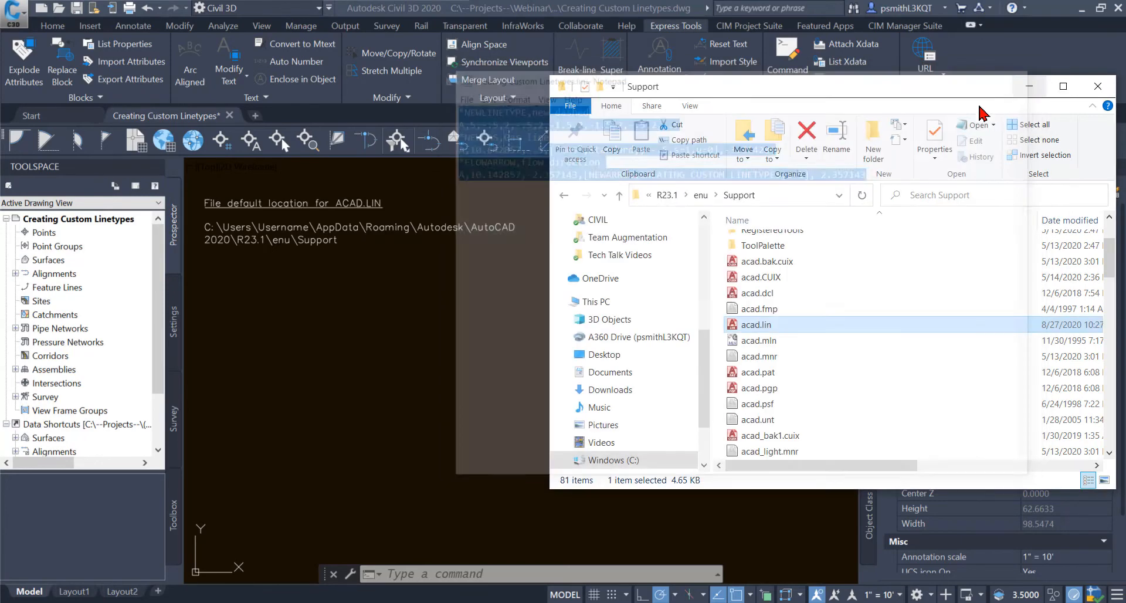
pyautogui.moveTo(850, 86); pyautogui.dragTo(730, 68)
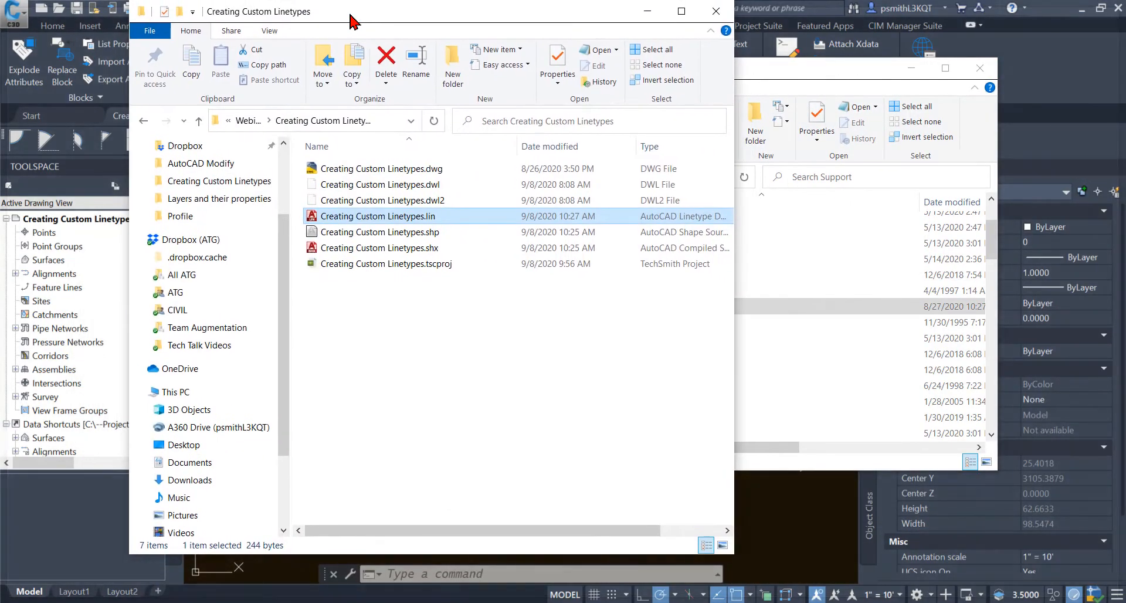
pyautogui.click(422, 217)
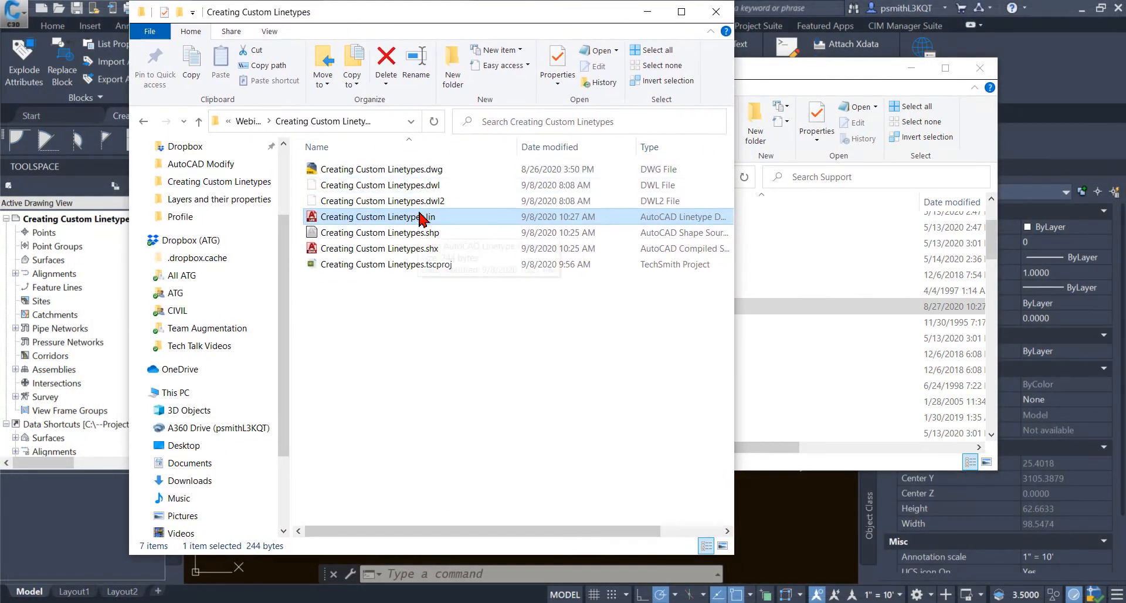
pyautogui.rightClick(378, 218)
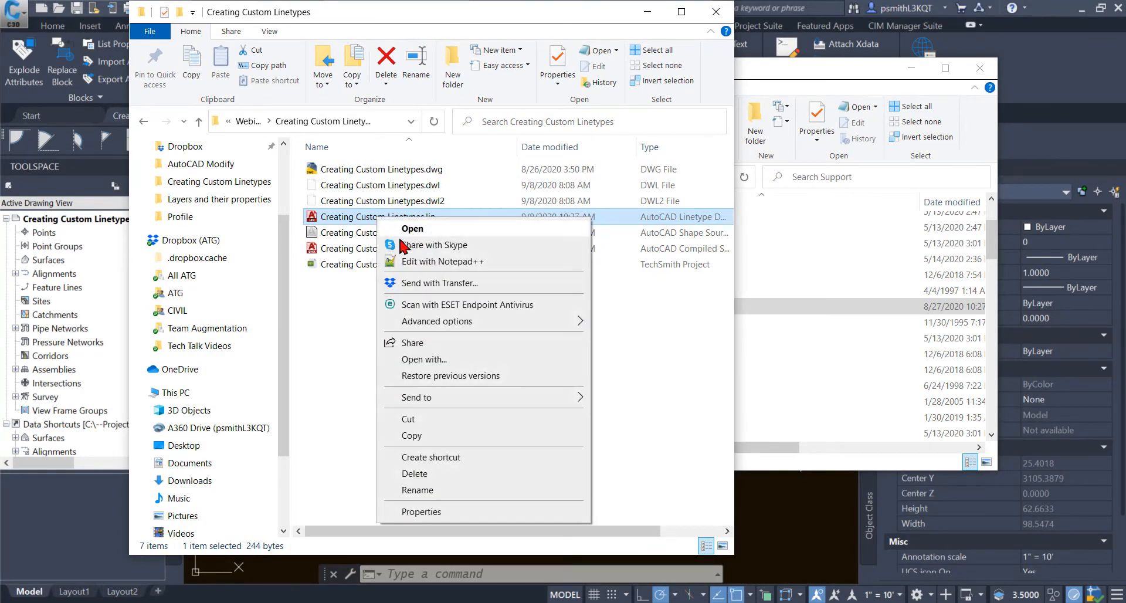
pyautogui.click(314, 351)
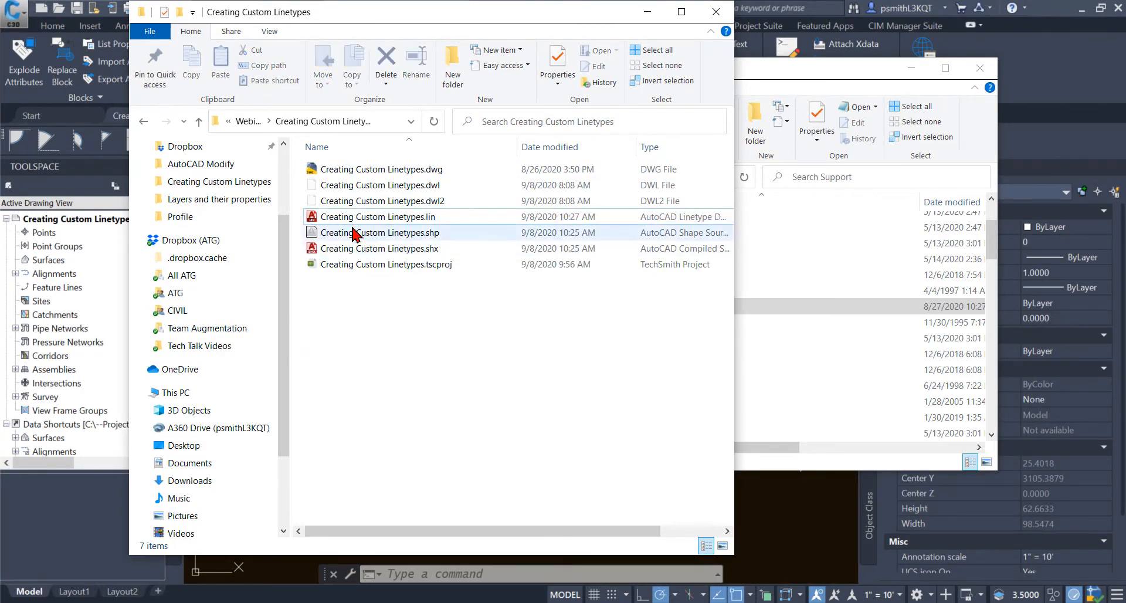
pyautogui.rightClick(420, 215)
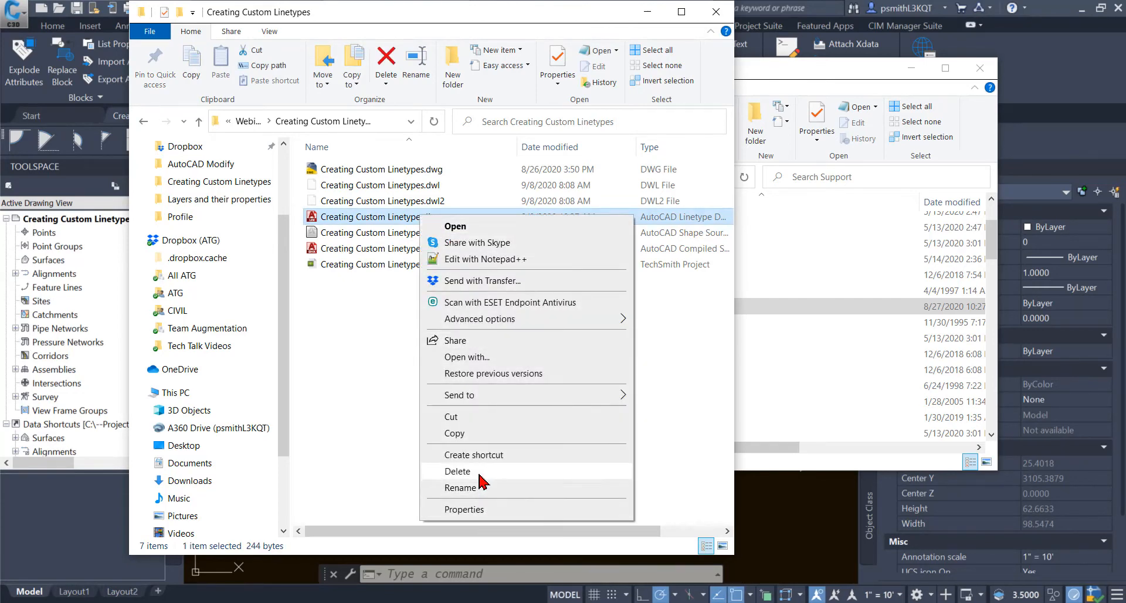
pyautogui.click(366, 434)
pyautogui.click(648, 13)
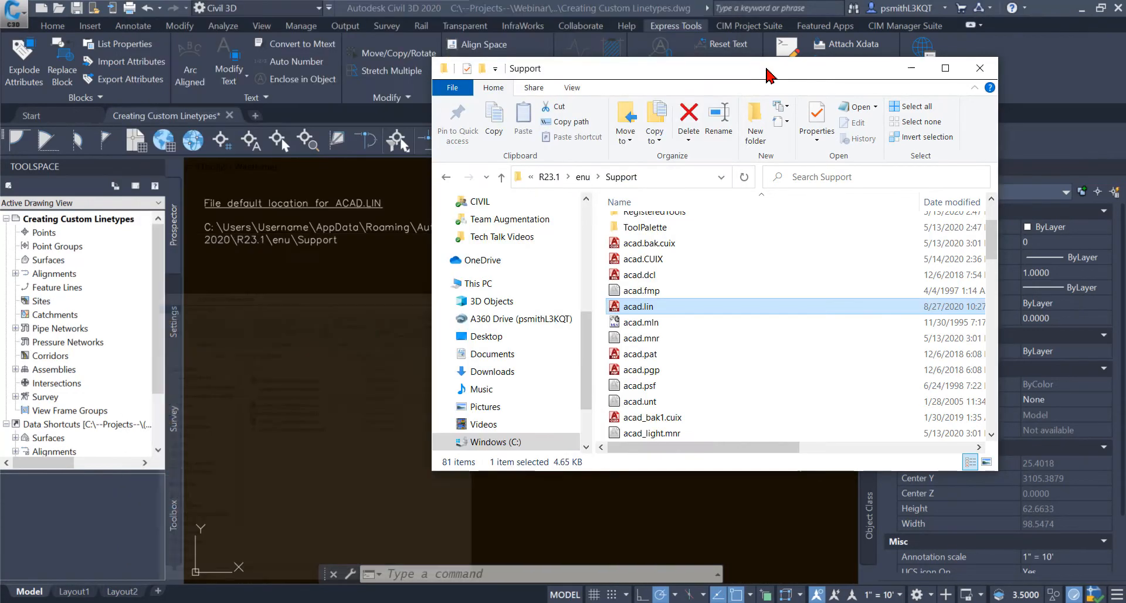
# - Open acad.lin from the Support folder in Notepad, close the folder window, and reposition and enlarge the text window
pyautogui.click(874, 86)
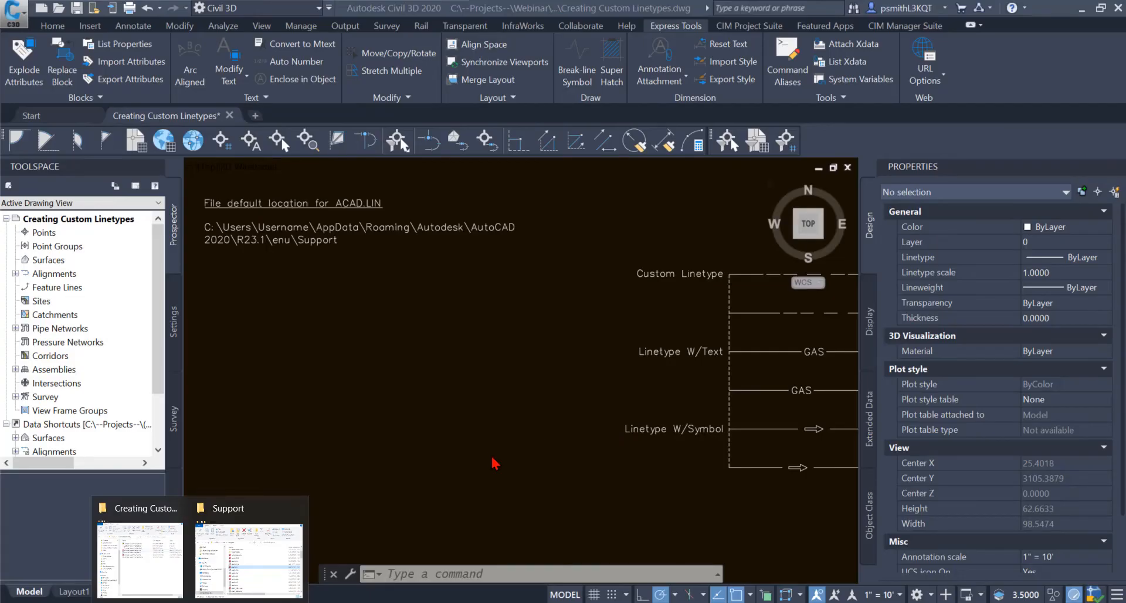
pyautogui.click(257, 544)
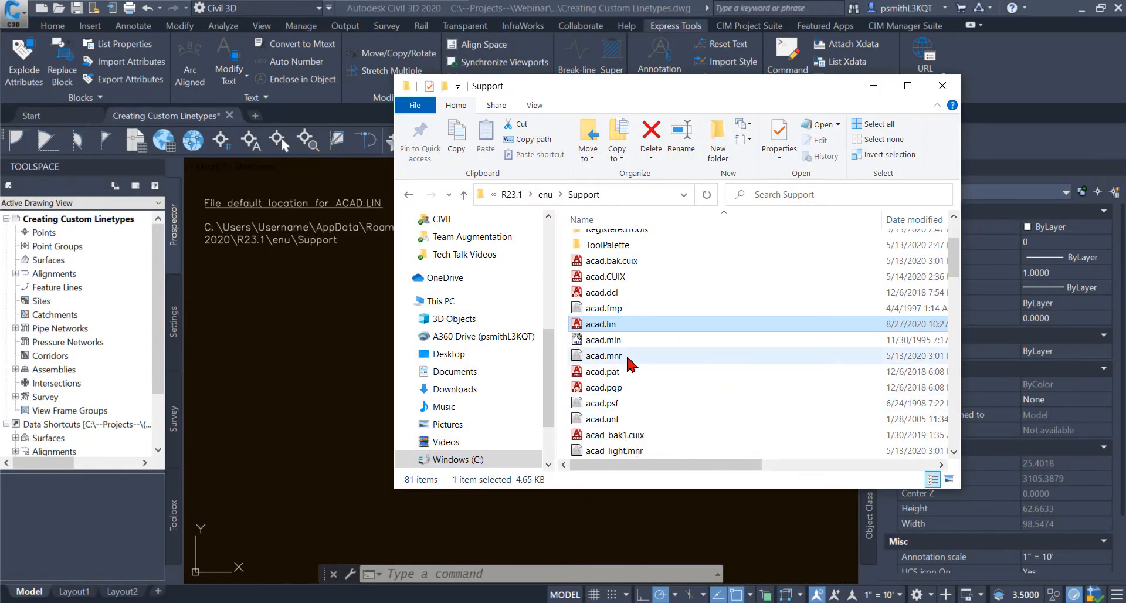
pyautogui.doubleClick(641, 325)
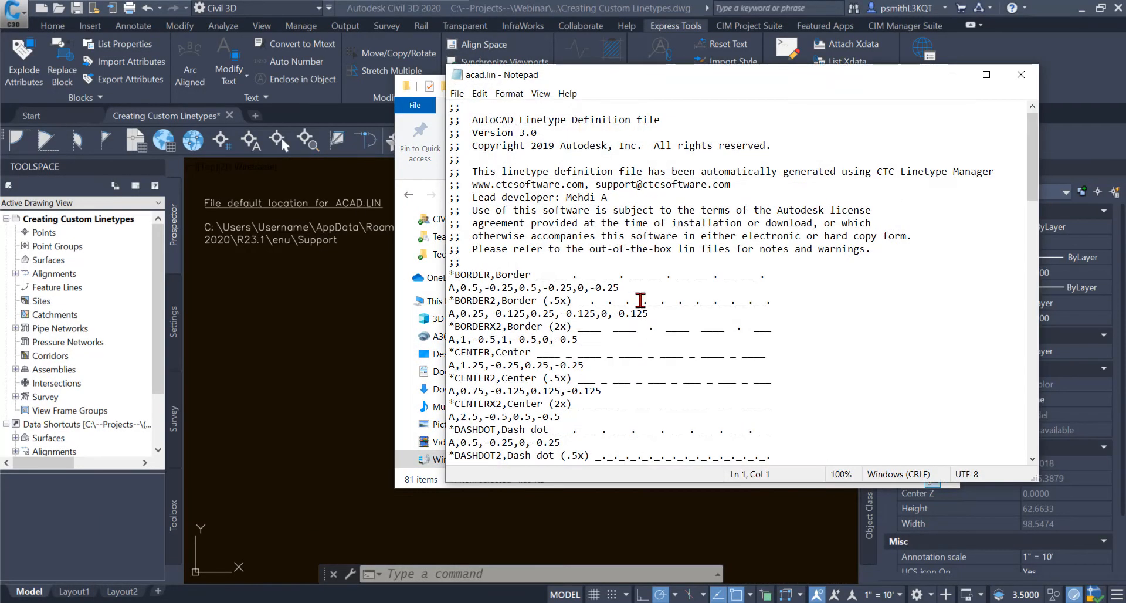
pyautogui.click(401, 191)
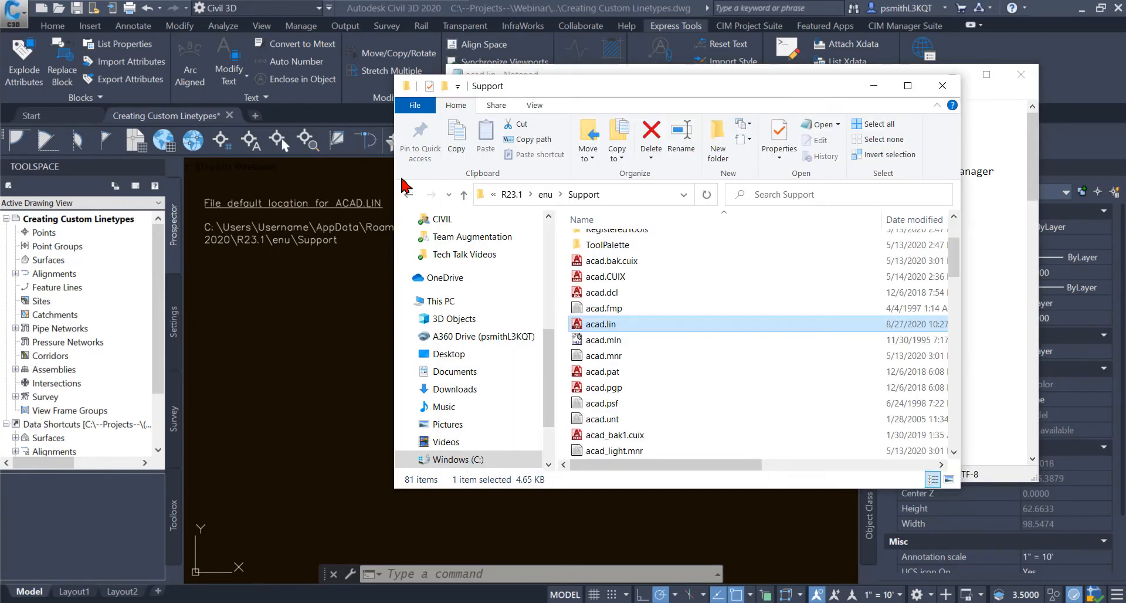
pyautogui.click(943, 83)
pyautogui.moveTo(742, 83); pyautogui.dragTo(665, 50)
pyautogui.moveTo(957, 447); pyautogui.dragTo(1056, 534)
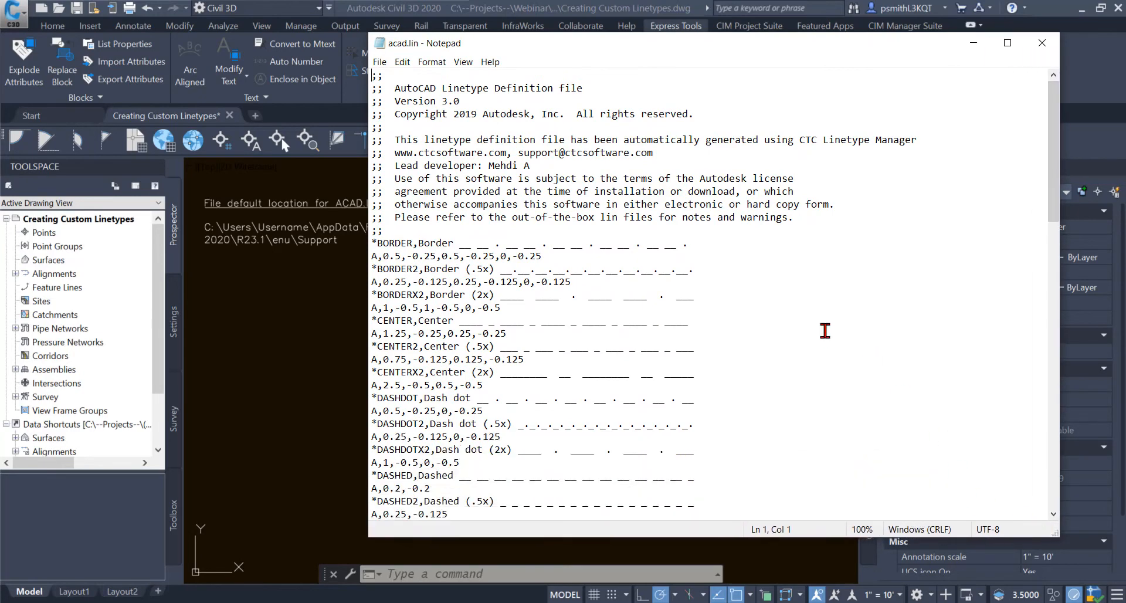
# - Look through the linetype definitions in acad.lin and highlight the two-line HIDDEN definition
pyautogui.scroll(-20, 825, 330)
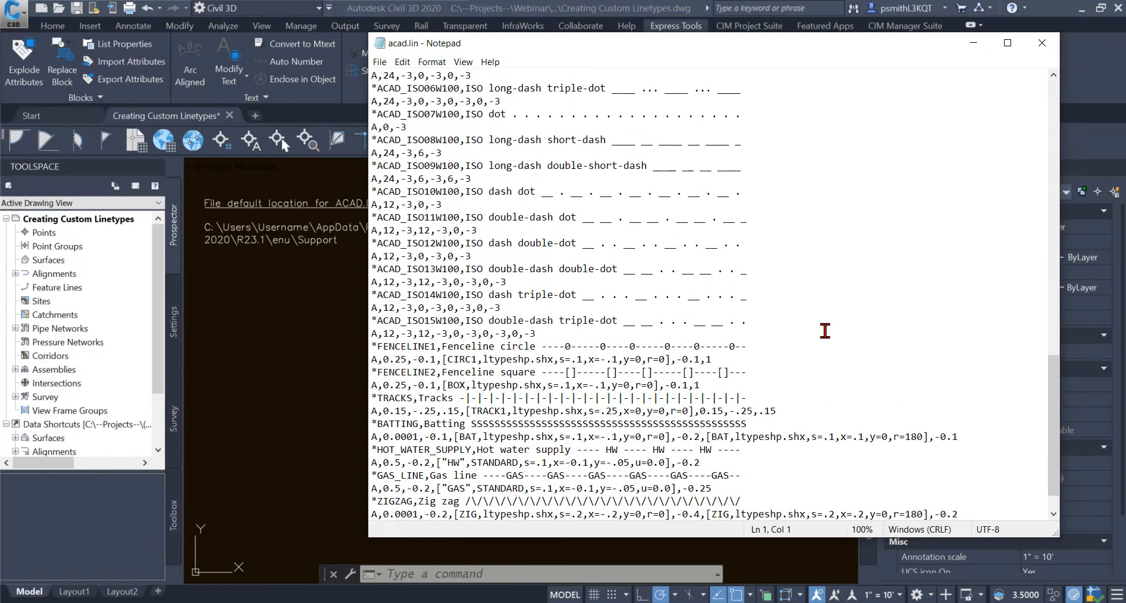
pyautogui.scroll(6, 825, 331)
pyautogui.scroll(2, 826, 330)
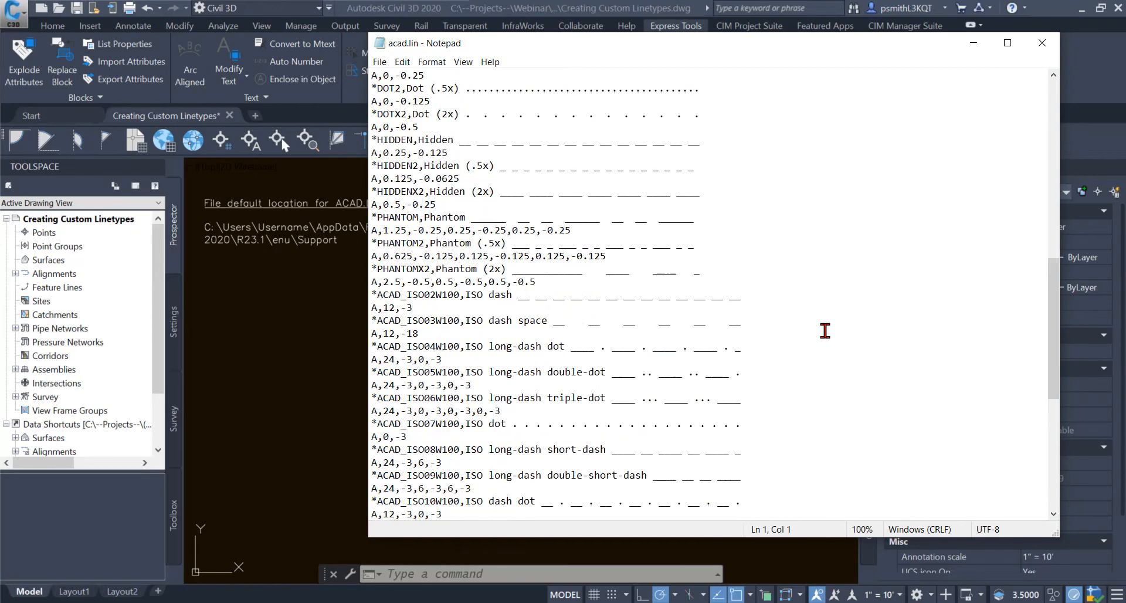
pyautogui.scroll(1, 524, 178)
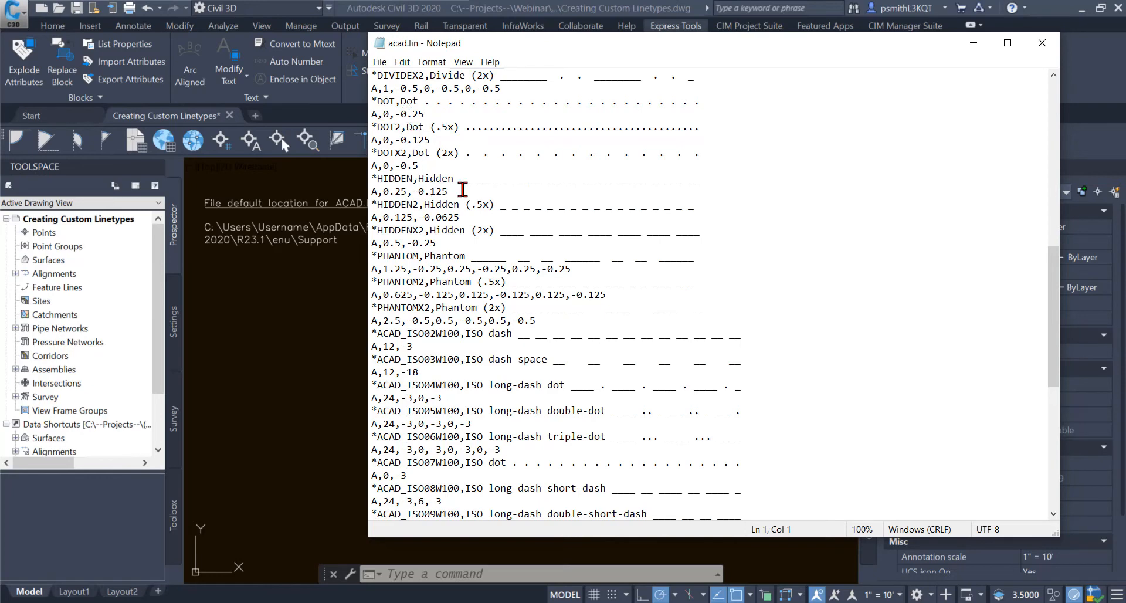
pyautogui.moveTo(448, 191); pyautogui.dragTo(366, 184)
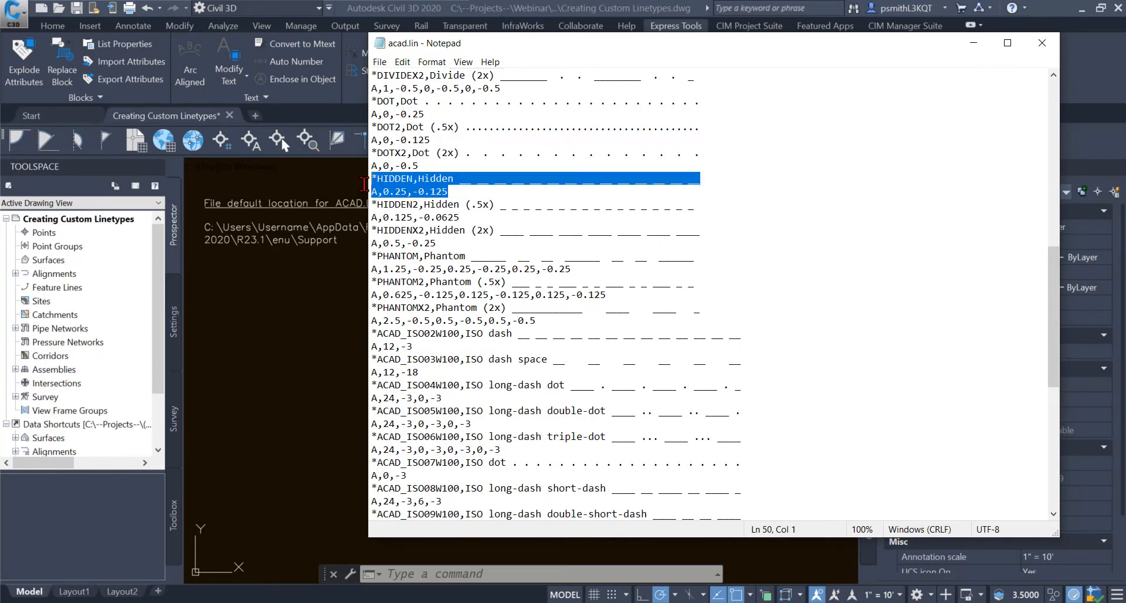
# - Move the acad.lin window aside and bring the dimensioned dash sample in the Civil 3D drawing into view
pyautogui.moveTo(504, 41)
pyautogui.mouseDown()
pyautogui.moveTo(524, 47)
pyautogui.moveTo(572, 112)
pyautogui.moveTo(515, 312)
pyautogui.mouseUp()
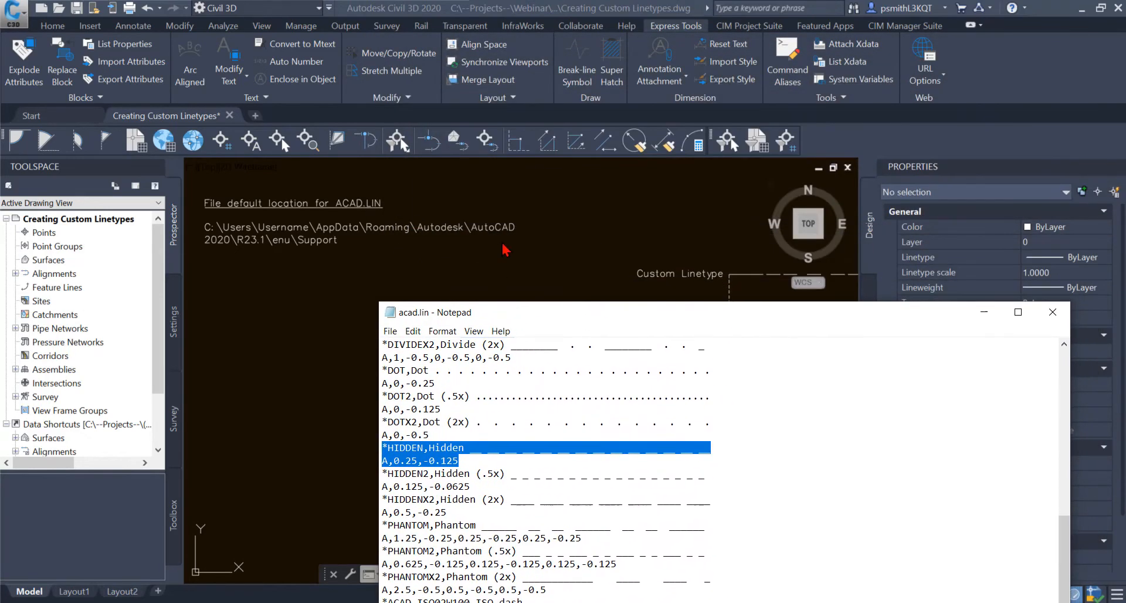
pyautogui.click(506, 248)
pyautogui.moveTo(583, 252); pyautogui.dragTo(409, 352, button='middle')
pyautogui.moveTo(598, 299)
pyautogui.mouseDown(button='middle')
pyautogui.moveTo(372, 335)
pyautogui.moveTo(341, 302)
pyautogui.moveTo(343, 287)
pyautogui.mouseUp(button='middle')
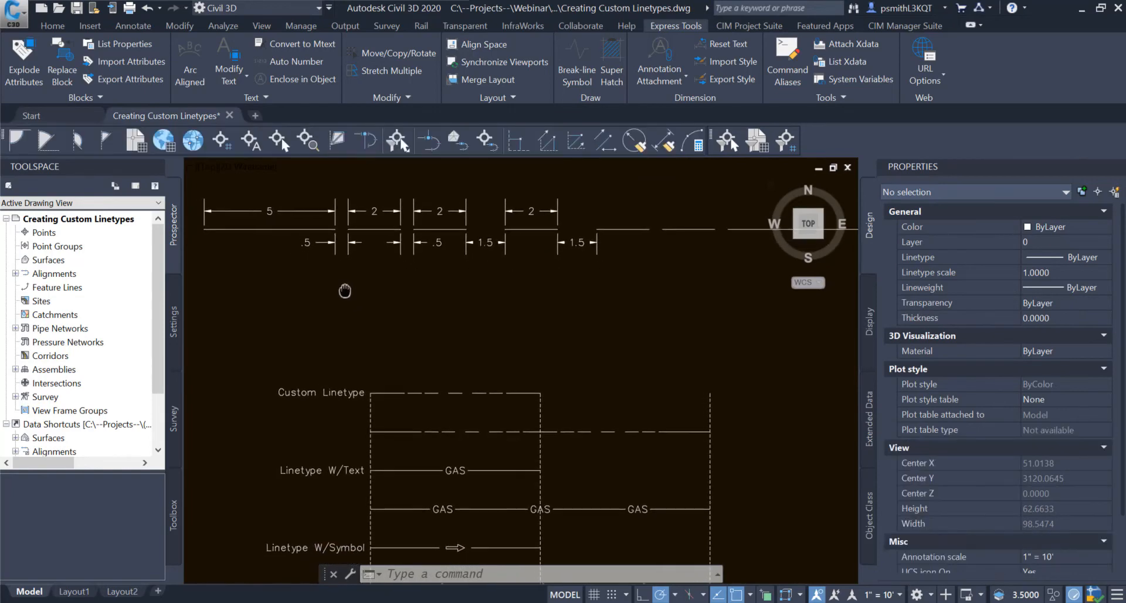
pyautogui.click(307, 598)
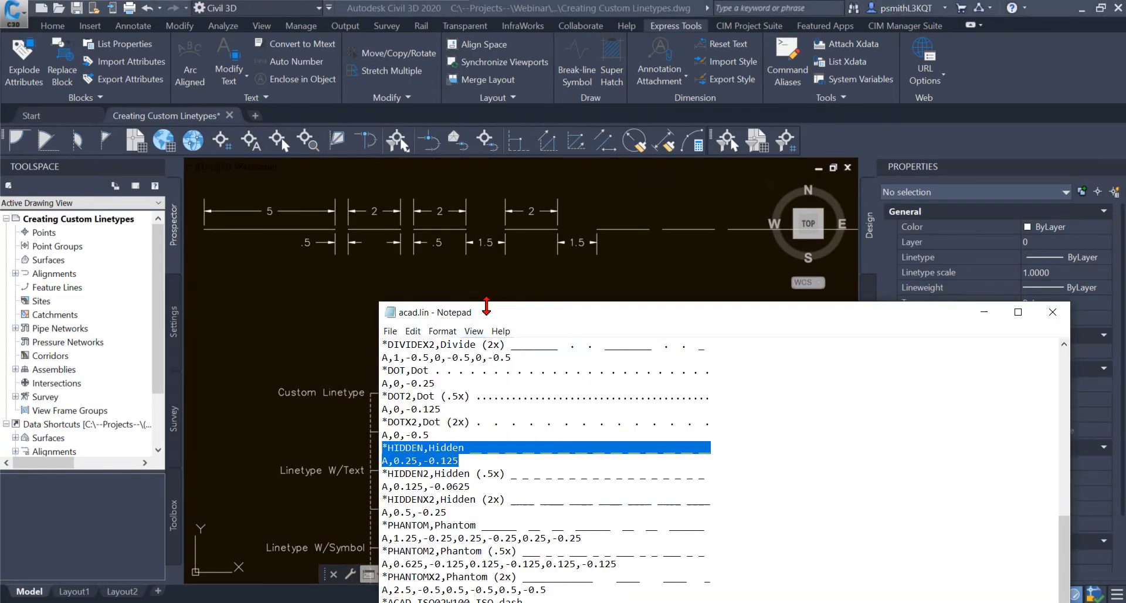
pyautogui.moveTo(512, 312)
pyautogui.mouseDown()
pyautogui.moveTo(610, 328)
pyautogui.moveTo(786, 384)
pyautogui.moveTo(751, 461)
pyautogui.moveTo(708, 469)
pyautogui.mouseUp()
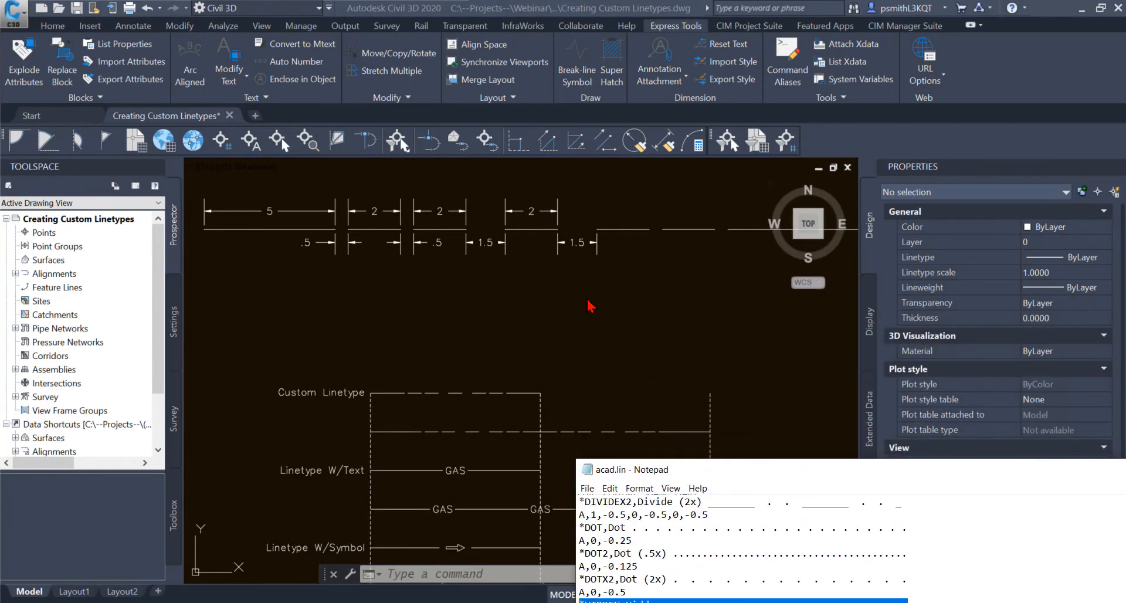
# - Examine the dash and gap dimensions along the sample line above the Custom Linetype examples
pyautogui.click(689, 216)
pyautogui.click(648, 182)
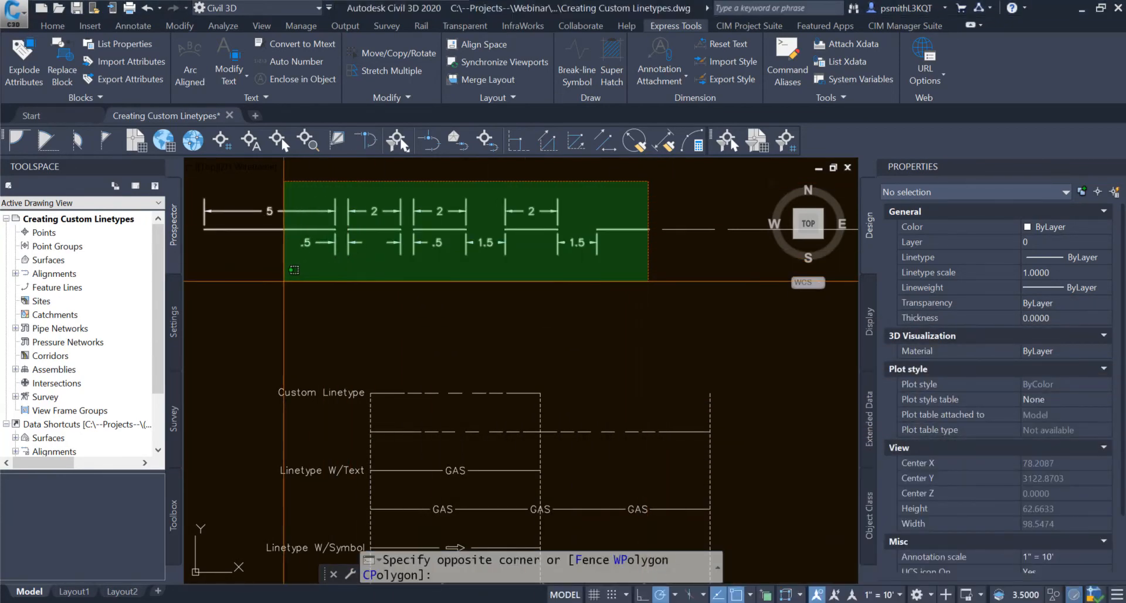
pyautogui.press('Escape')
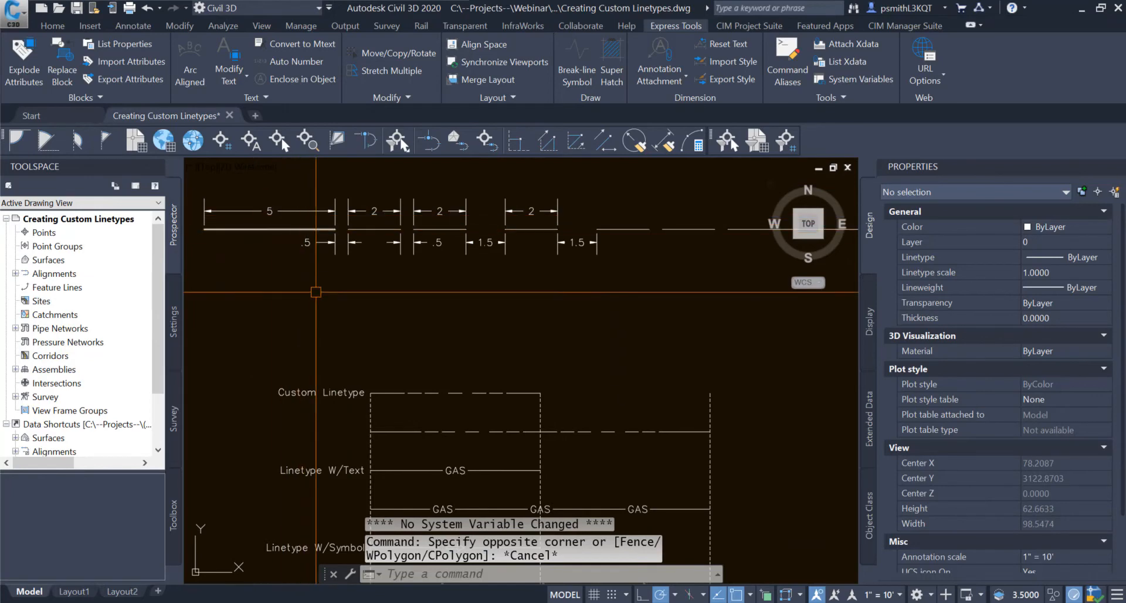
pyautogui.moveTo(320, 273)
pyautogui.mouseDown(button='middle')
pyautogui.moveTo(327, 248)
pyautogui.moveTo(334, 276)
pyautogui.mouseUp(button='middle')
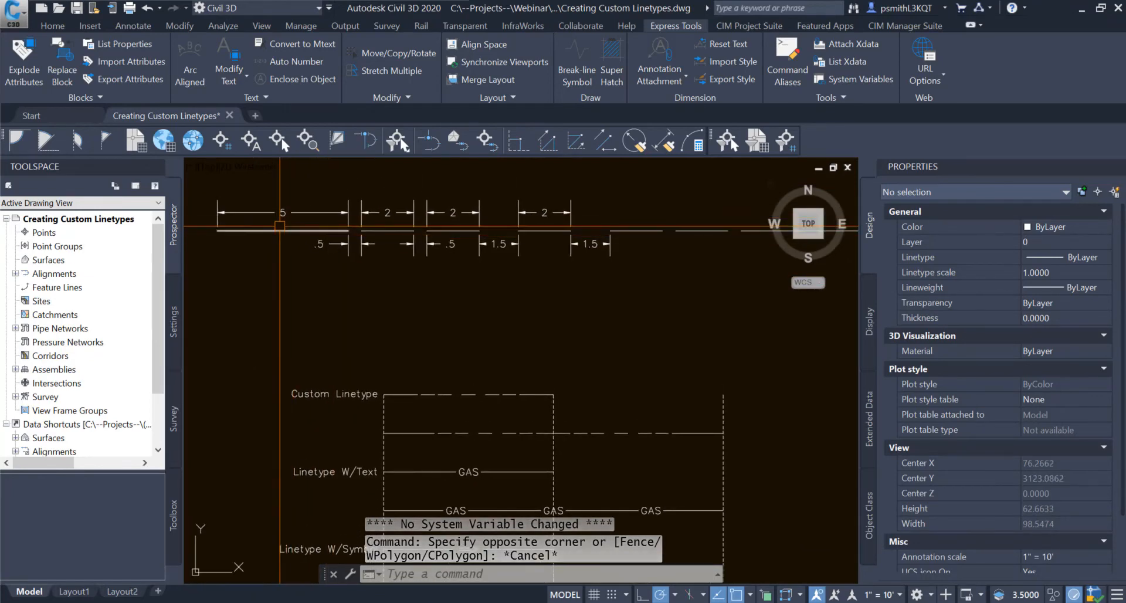
pyautogui.scroll(2, 332, 198)
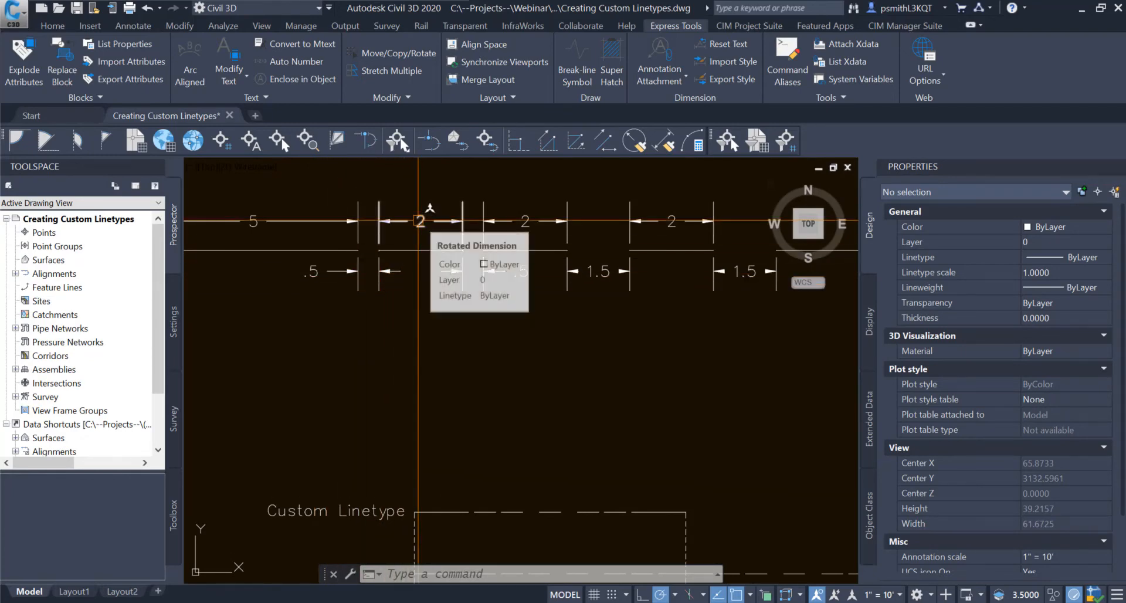
pyautogui.click(456, 257)
pyautogui.press('Escape')
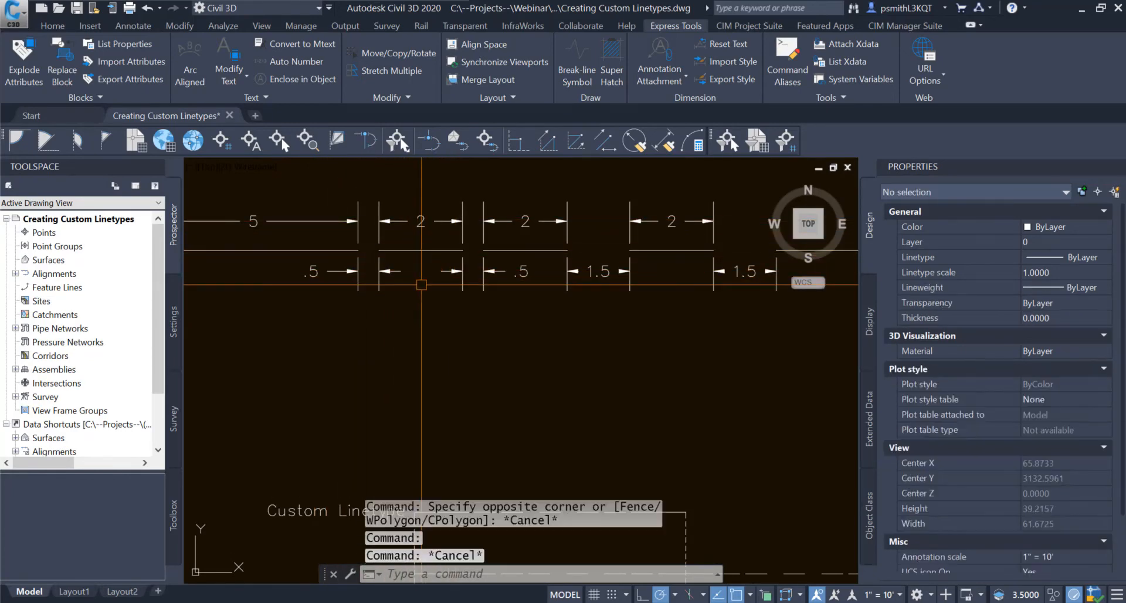
pyautogui.click(479, 282)
pyautogui.press('Escape')
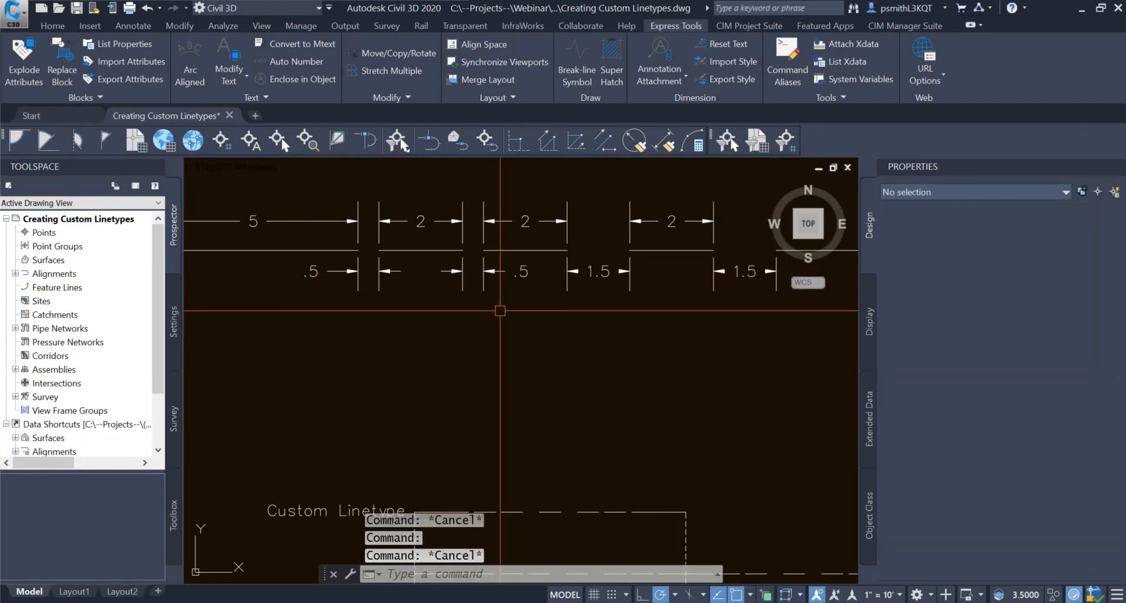
pyautogui.moveTo(417, 308); pyautogui.dragTo(464, 323, button='middle')
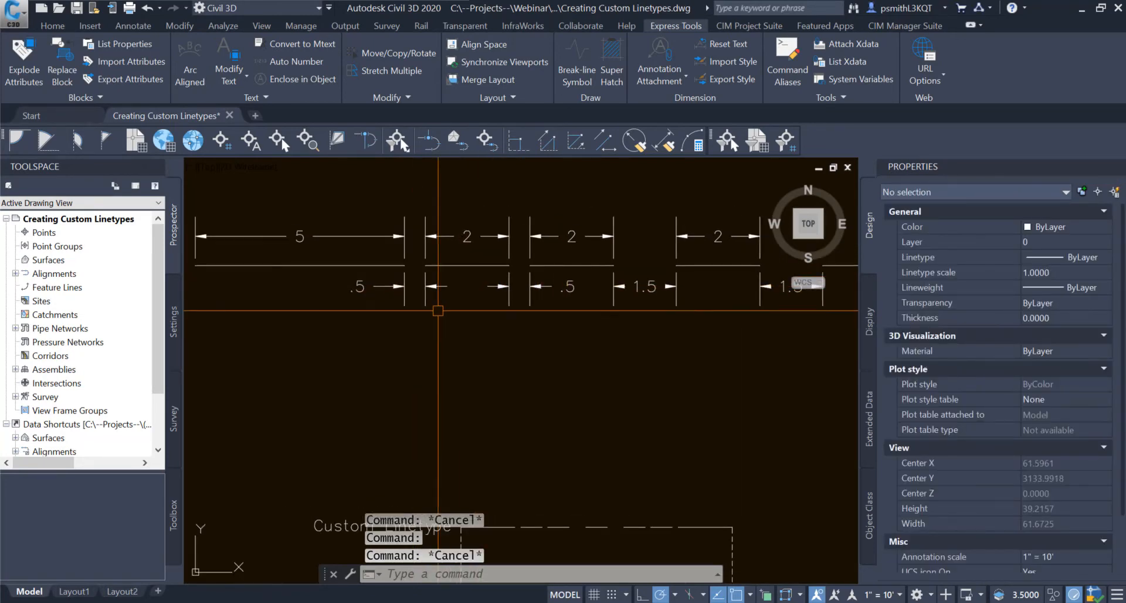
# - Edit the text of the first gap dimension below the sample line to read -.5
pyautogui.doubleClick(352, 287)
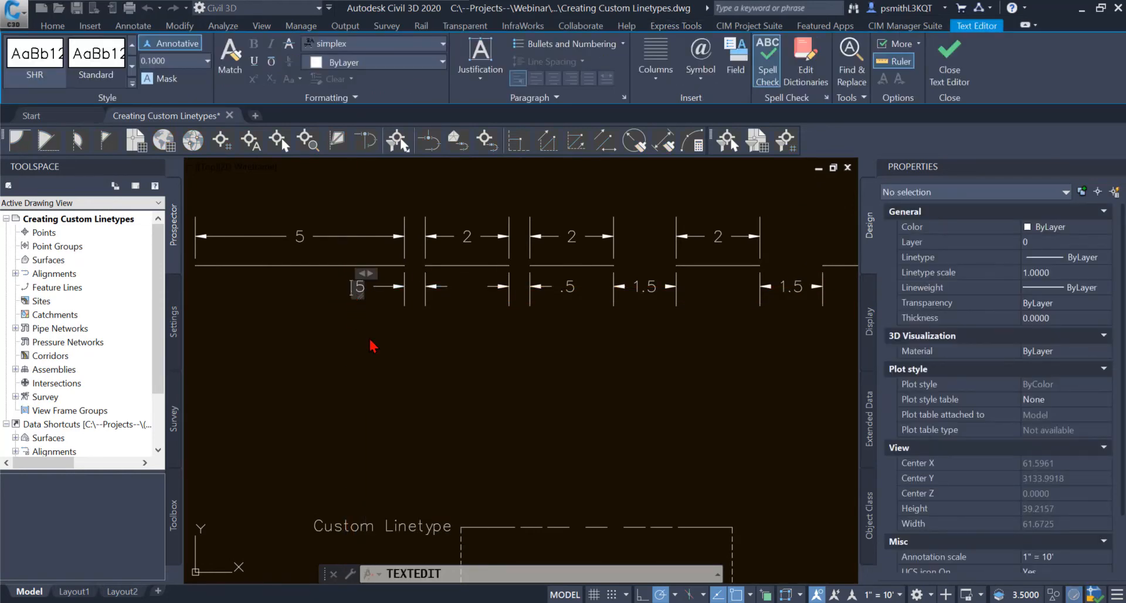
pyautogui.write('-')
pyautogui.click(509, 379)
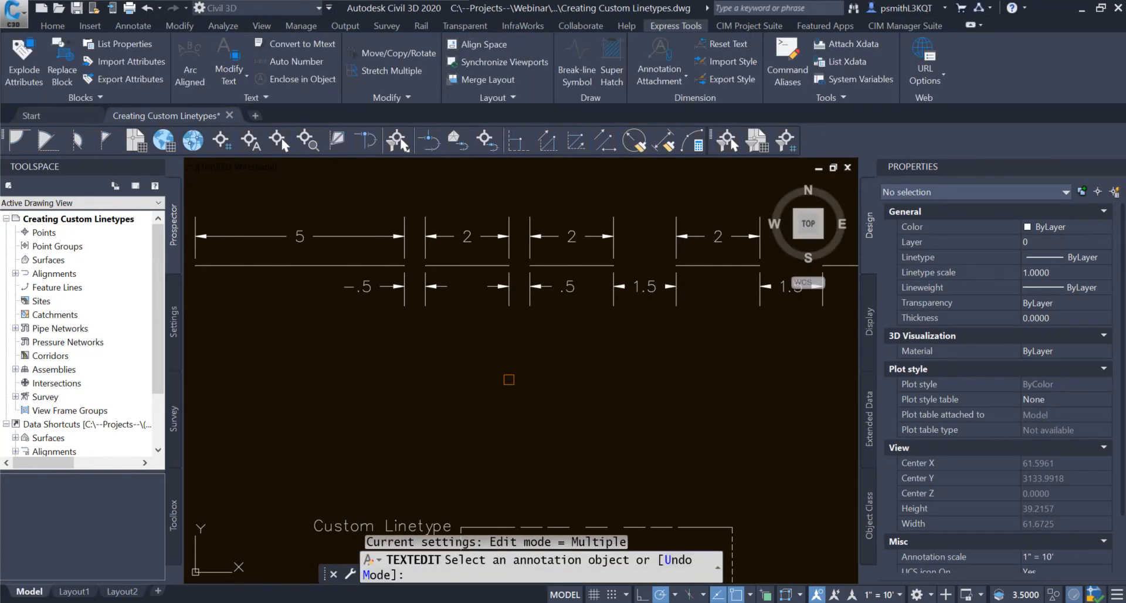
pyautogui.moveTo(554, 365); pyautogui.dragTo(519, 359, button='middle')
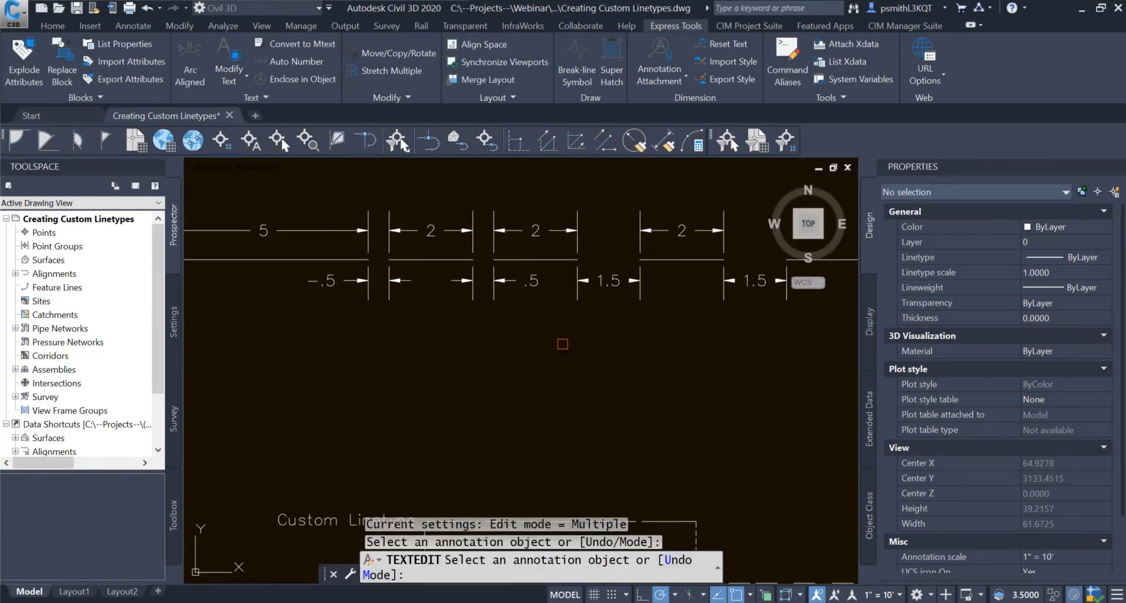
pyautogui.press('Escape')
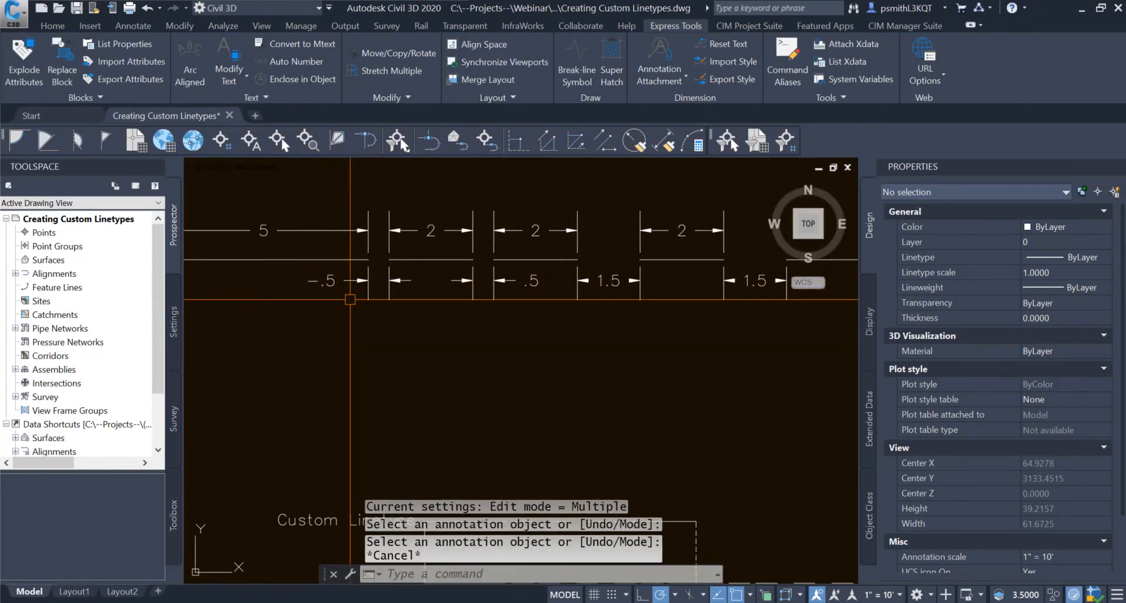
# - Return to acad.lin in Notepad and examine the dash and gap values of the HIDDEN and HIDDEN2 definitions
pyautogui.click(433, 602)
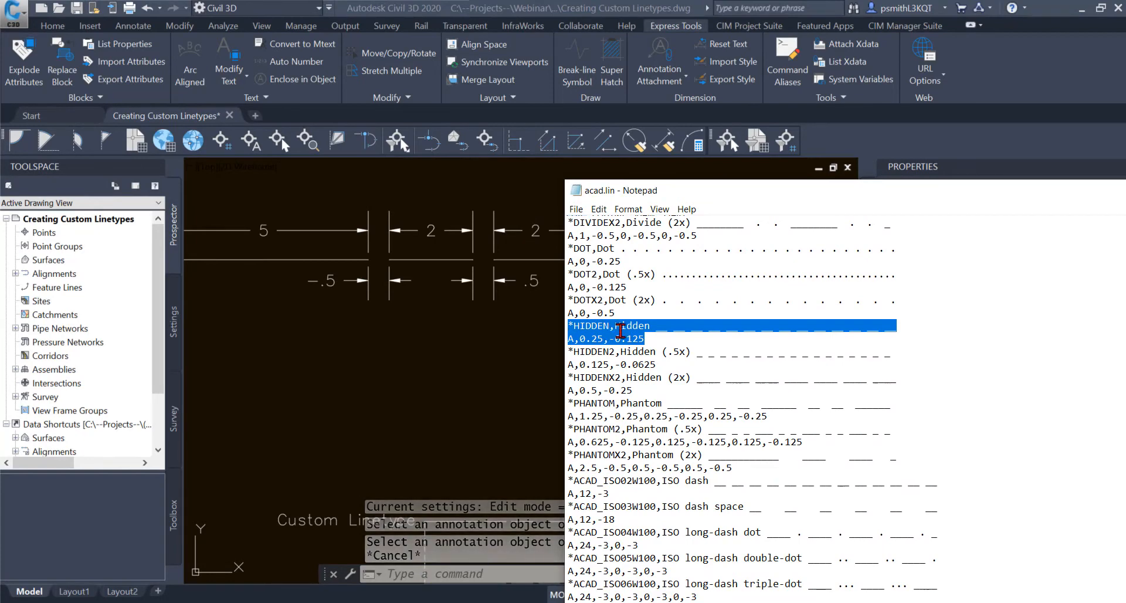
pyautogui.click(577, 341)
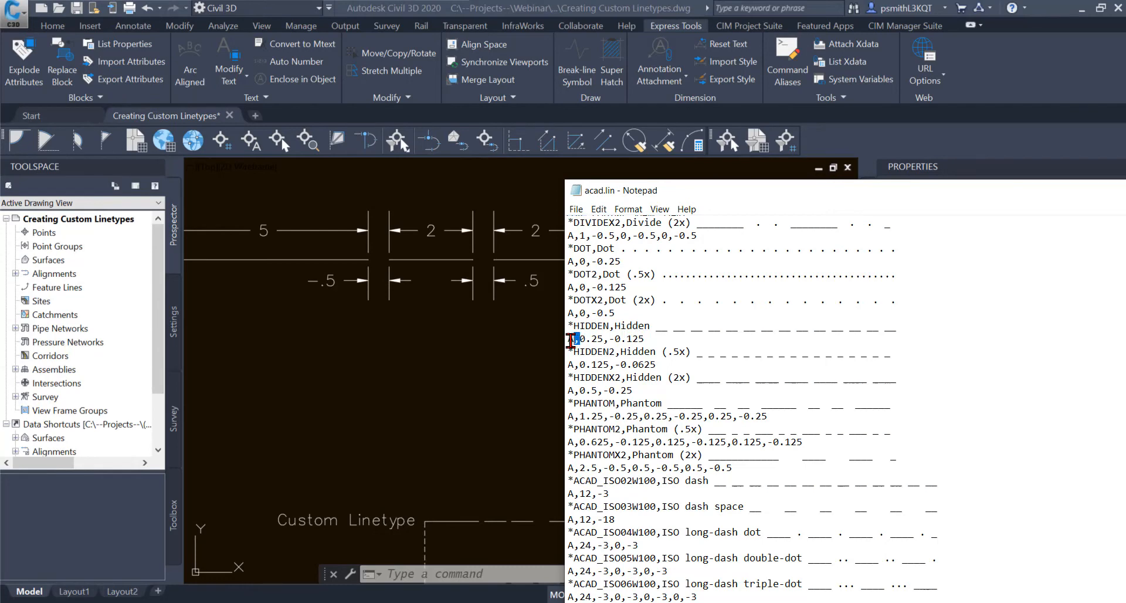
pyautogui.click(580, 343)
pyautogui.moveTo(658, 329); pyautogui.dragTo(669, 328)
pyautogui.moveTo(625, 339); pyautogui.dragTo(639, 339)
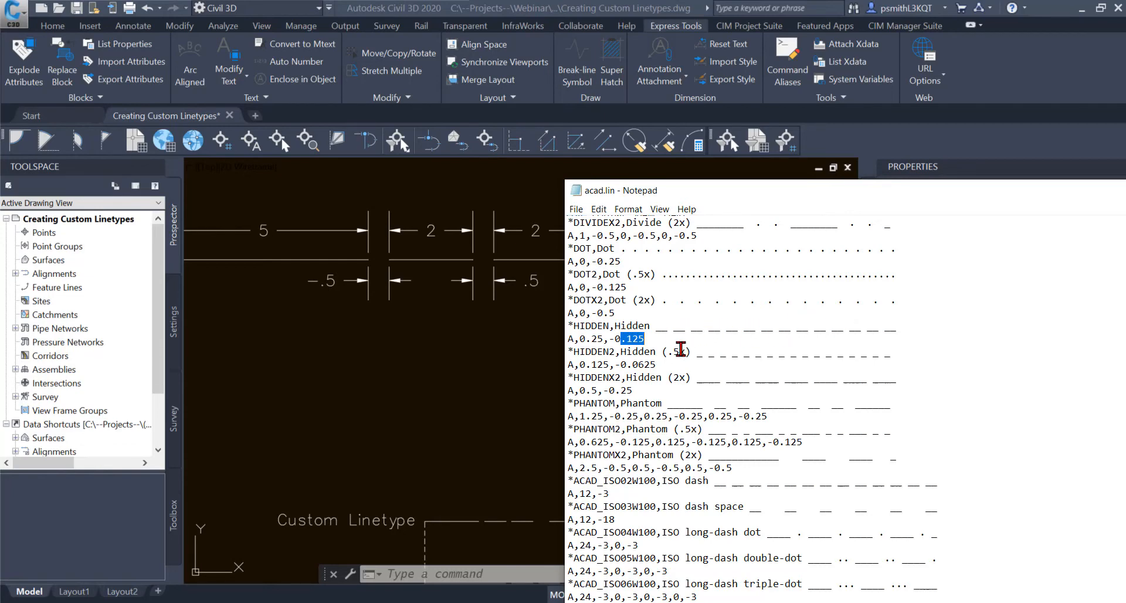
pyautogui.click(658, 362)
pyautogui.moveTo(657, 364); pyautogui.dragTo(621, 364)
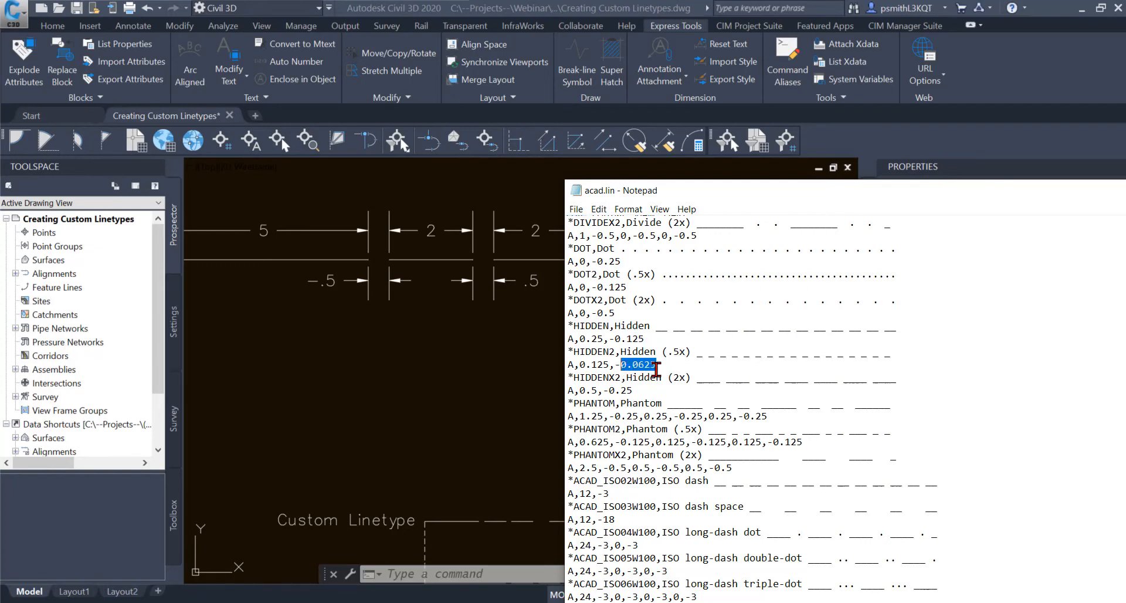
# - Examine the dash and gap values of the PHANTOM definition in acad.lin against its drawn dash pattern
pyautogui.click(647, 392)
pyautogui.scroll(-1, 669, 387)
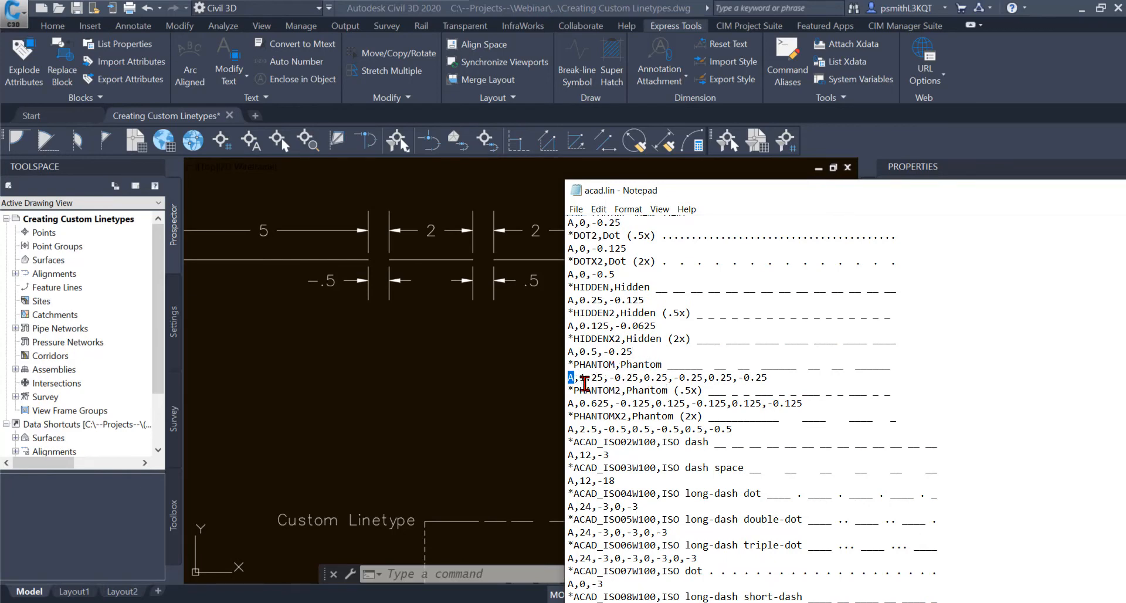
pyautogui.scroll(-7, 575, 363)
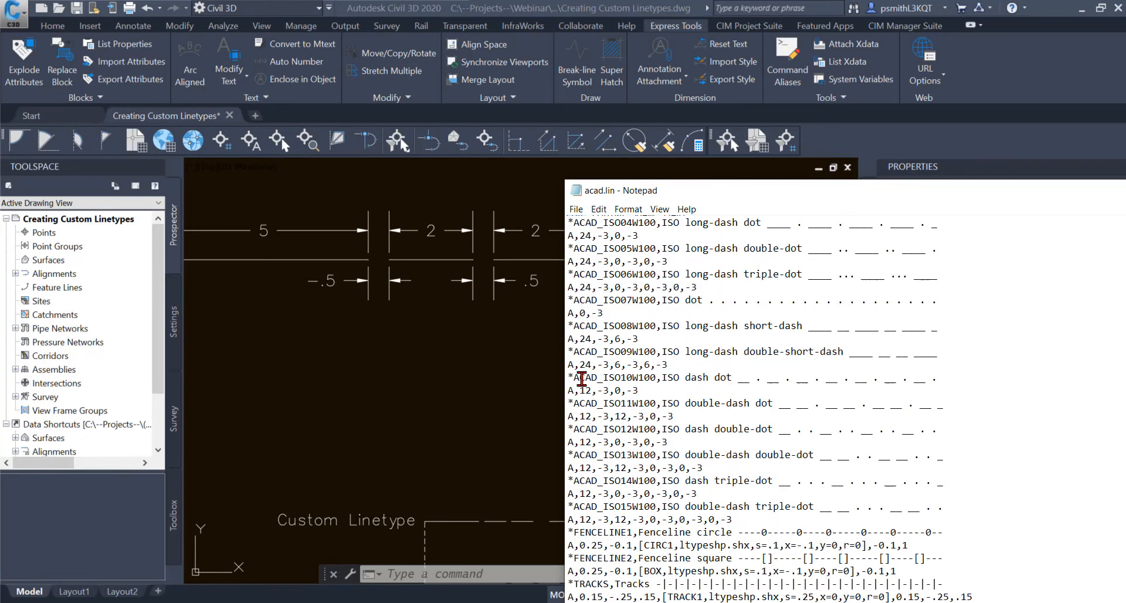
pyautogui.scroll(-2, 581, 378)
pyautogui.scroll(7, 578, 382)
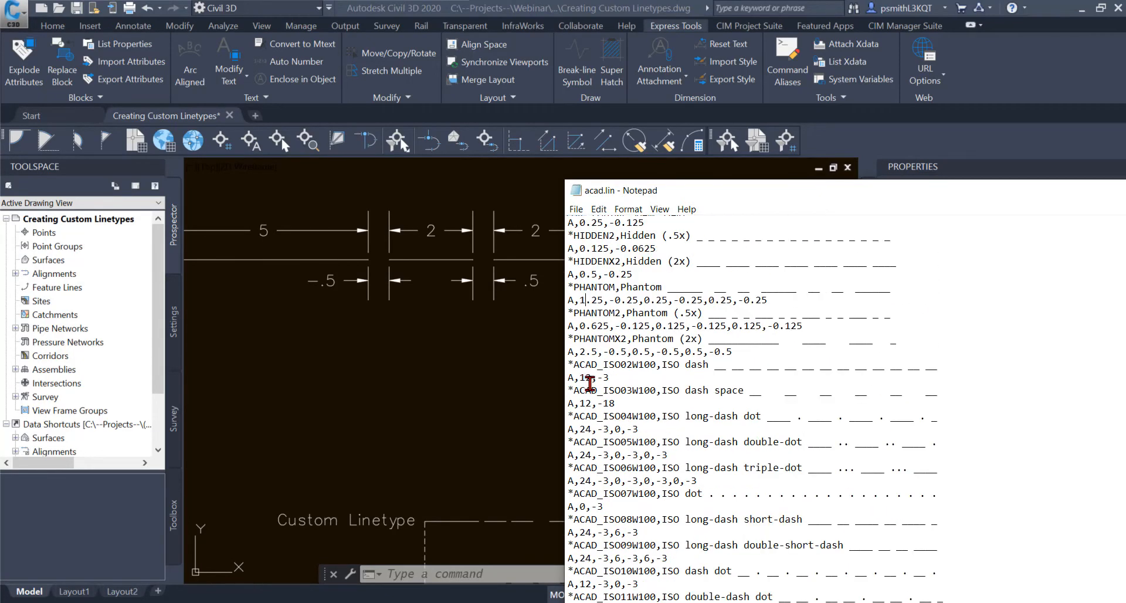
pyautogui.scroll(2, 588, 383)
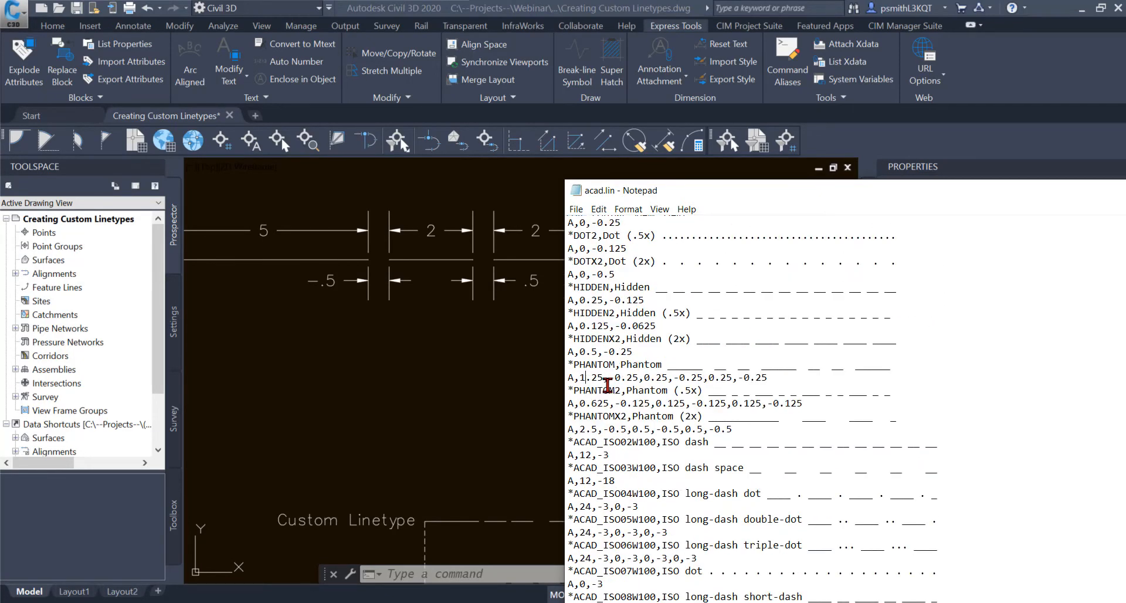
pyautogui.scroll(-1, 592, 399)
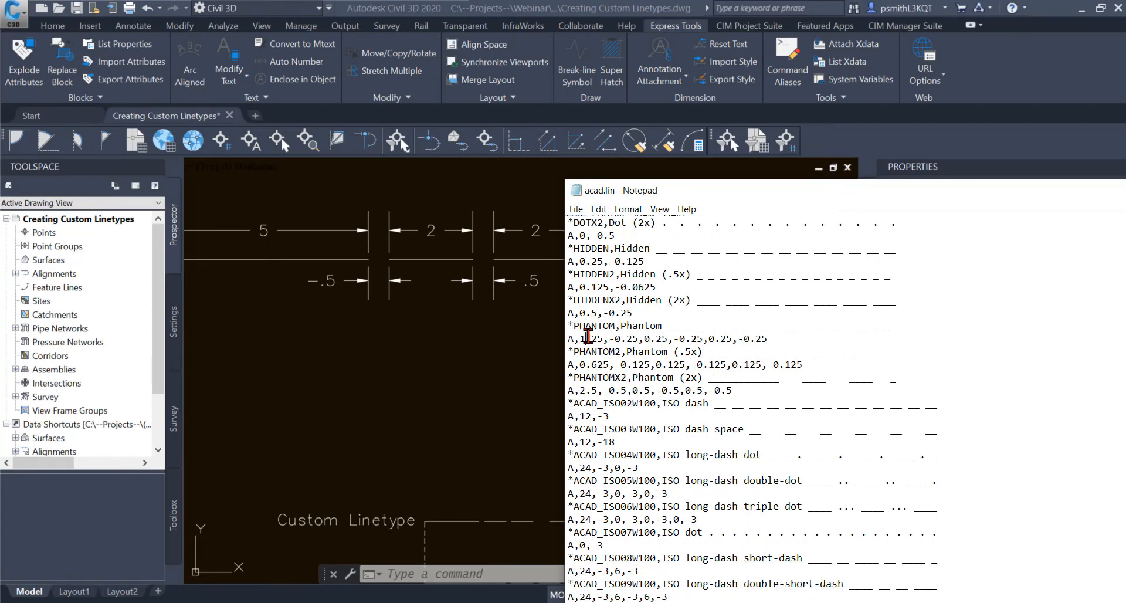
pyautogui.moveTo(582, 338); pyautogui.dragTo(603, 340)
pyautogui.click(704, 326)
pyautogui.moveTo(644, 339); pyautogui.dragTo(663, 339)
pyautogui.click(713, 326)
pyautogui.moveTo(731, 329); pyautogui.dragTo(739, 329)
# - Switch to Civil 3D and bring the dimensioned dash sample and the linetype examples below it into view
pyautogui.click(526, 354)
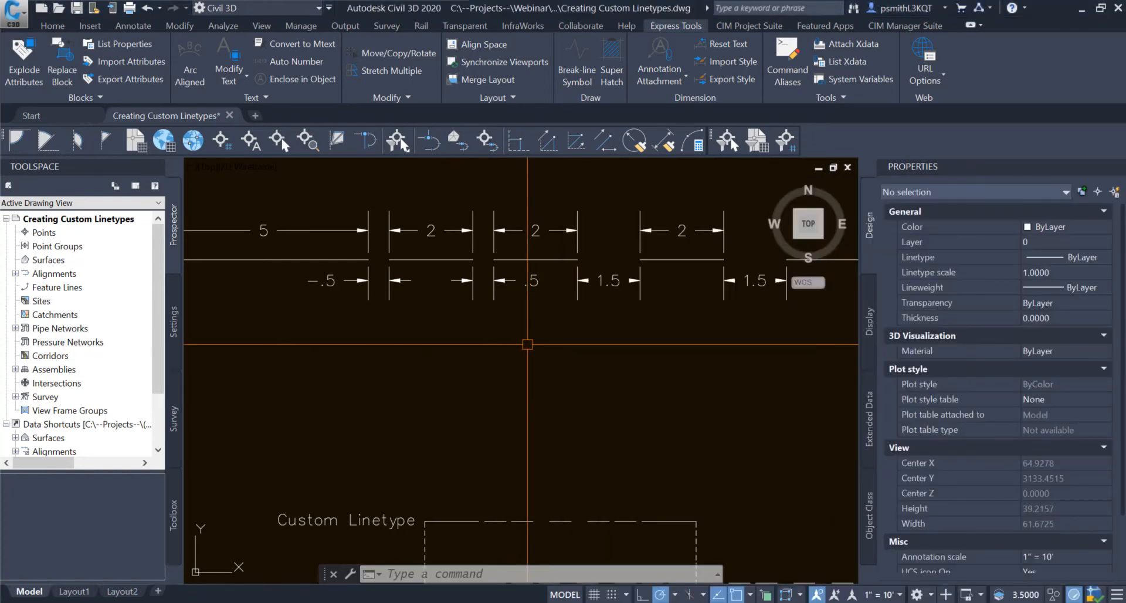
pyautogui.scroll(-3, 526, 352)
pyautogui.scroll(3, 472, 352)
pyautogui.scroll(-3, 508, 361)
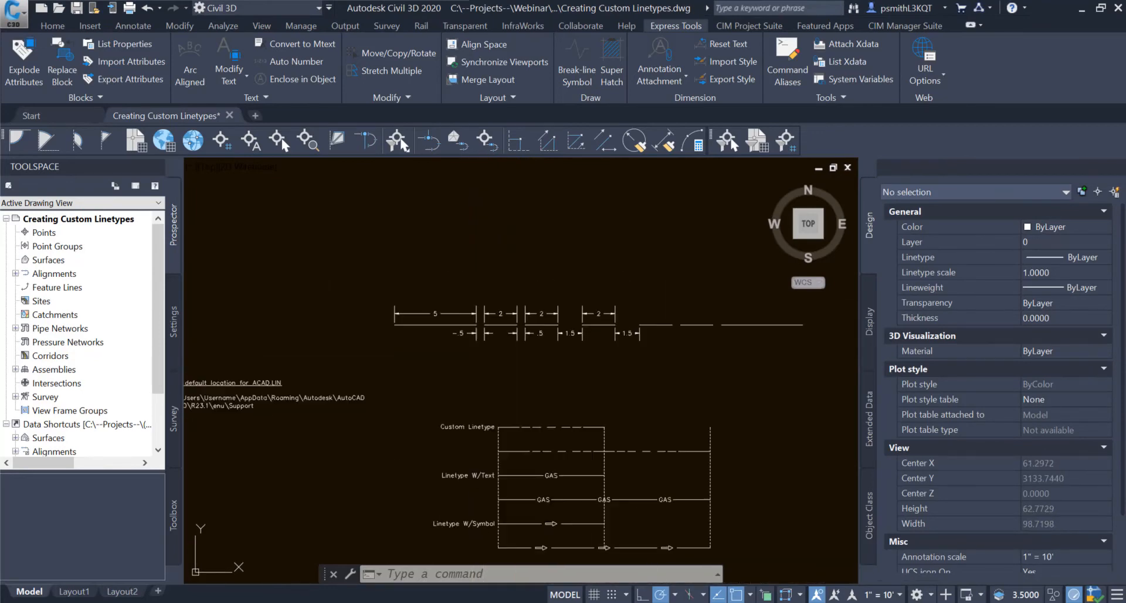
pyautogui.moveTo(509, 364); pyautogui.dragTo(455, 336, button='middle')
# - Return to acad.lin in Notepad, move its window fully into view and go to the definitions at the end of the file
pyautogui.hotkey('alt', 'Tab')
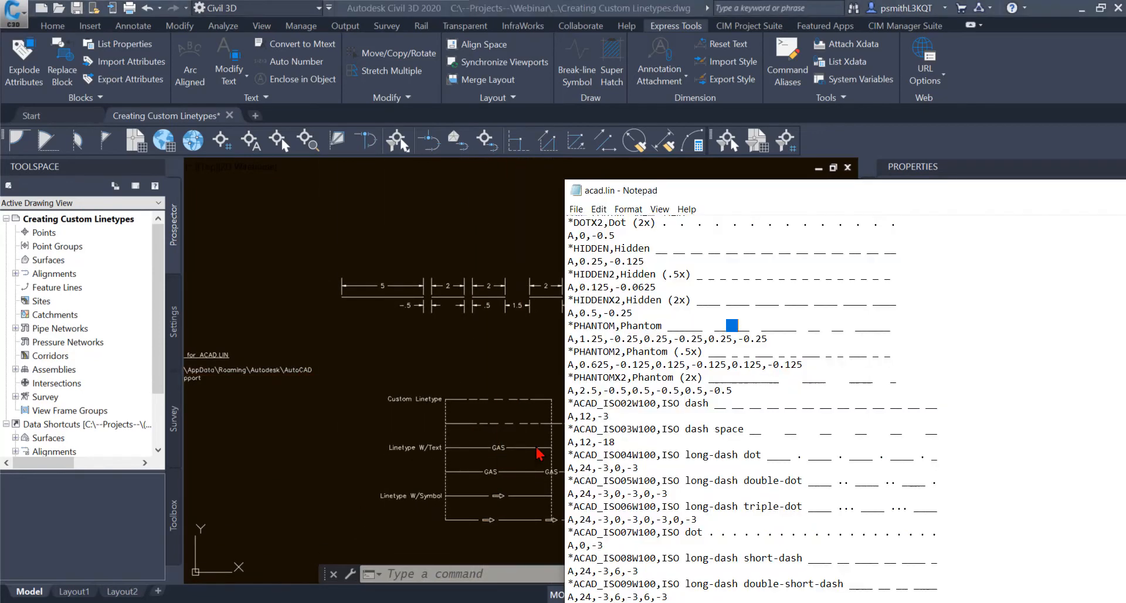
pyautogui.moveTo(724, 197); pyautogui.dragTo(518, 77)
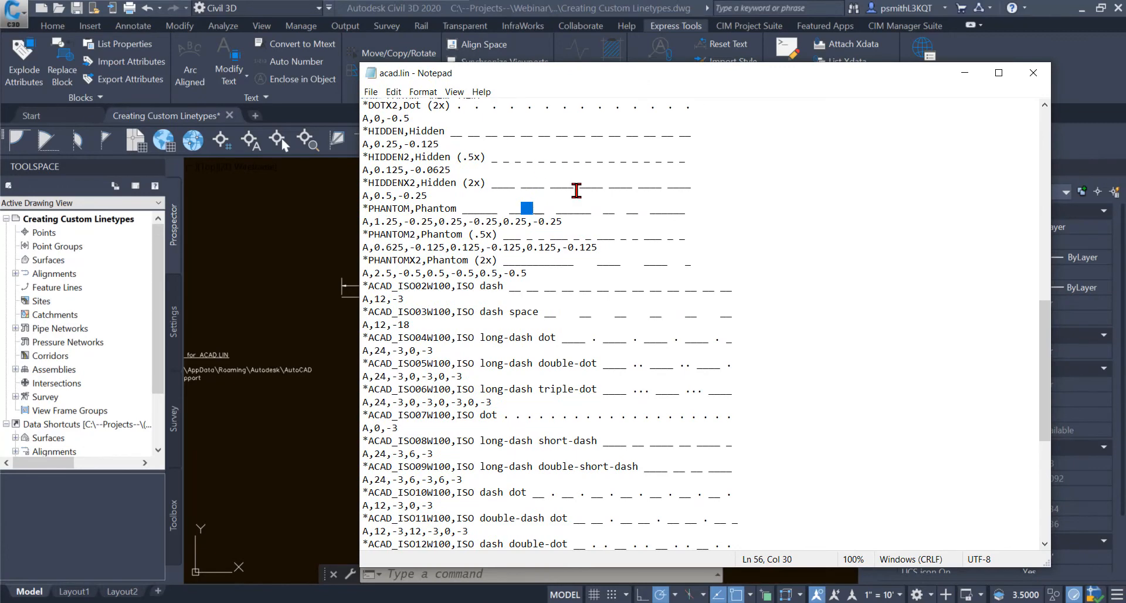
pyautogui.moveTo(545, 222); pyautogui.dragTo(510, 221)
pyautogui.scroll(-3, 532, 251)
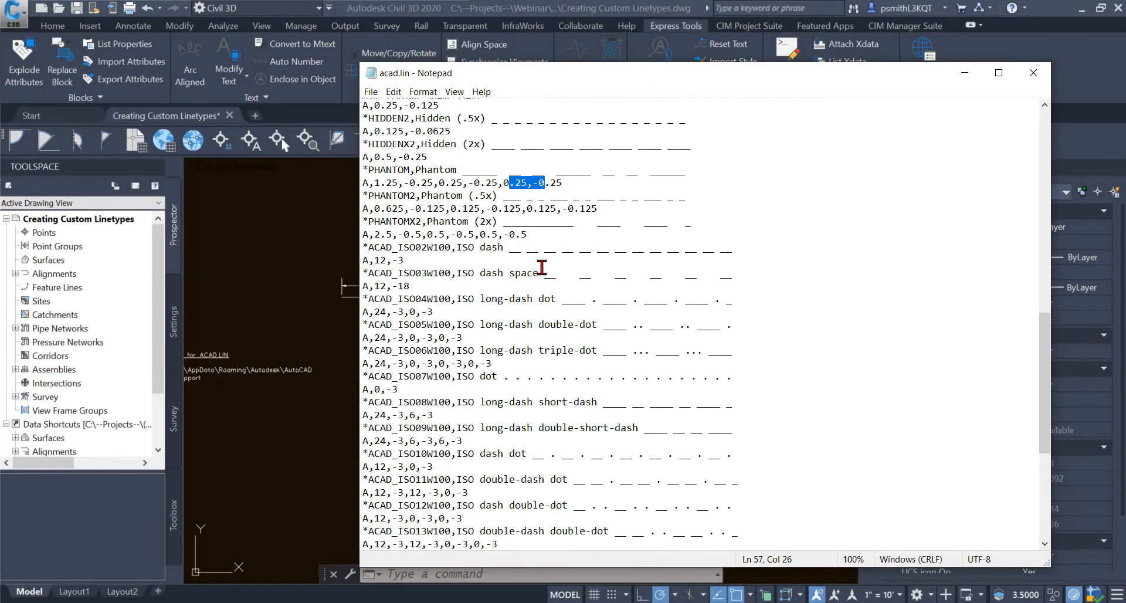
pyautogui.scroll(-7, 520, 323)
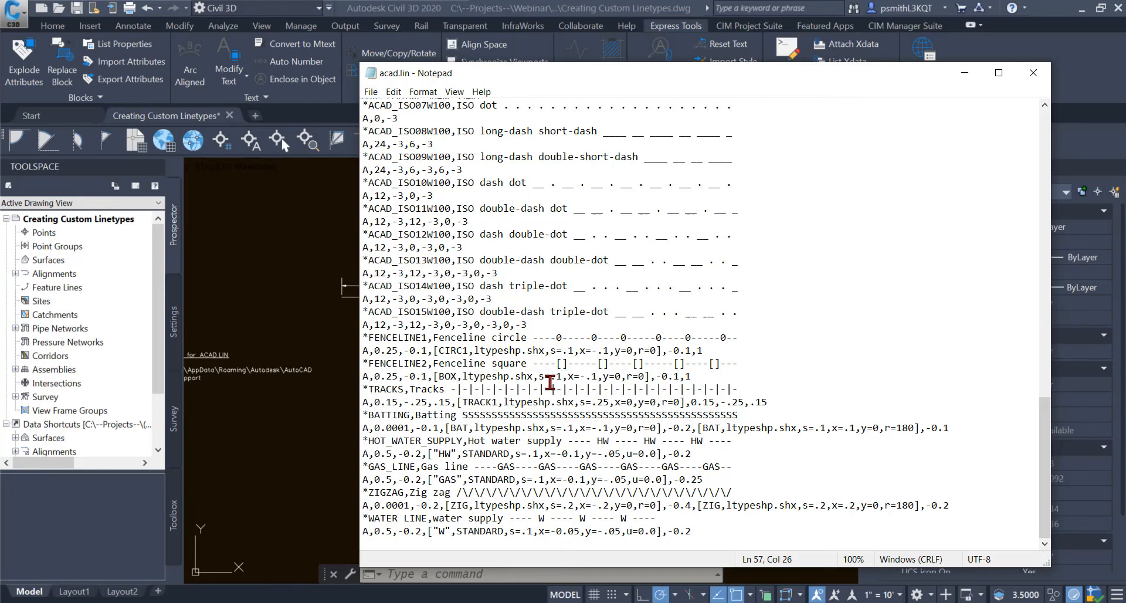
# - Examine the FENCELINE2 definition, including its description, ltypeshp.shx shape reference, scale, offset, rotation and closing gap values
pyautogui.moveTo(423, 364); pyautogui.dragTo(467, 365)
pyautogui.moveTo(379, 365); pyautogui.dragTo(557, 365)
pyautogui.click(539, 364)
pyautogui.moveTo(443, 378); pyautogui.dragTo(535, 376)
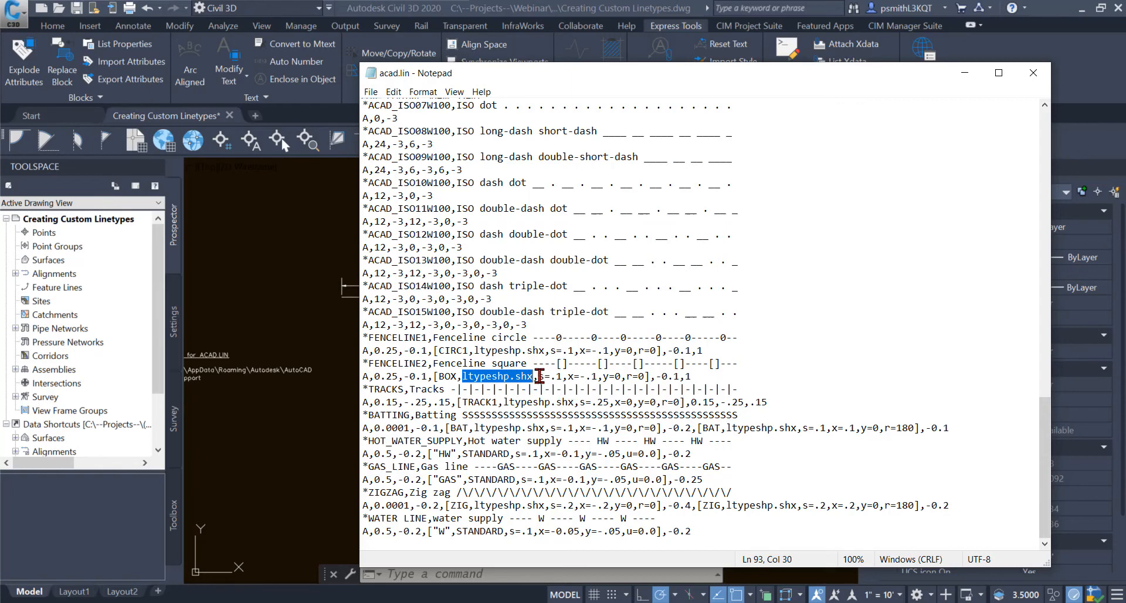
pyautogui.moveTo(539, 376); pyautogui.dragTo(547, 376)
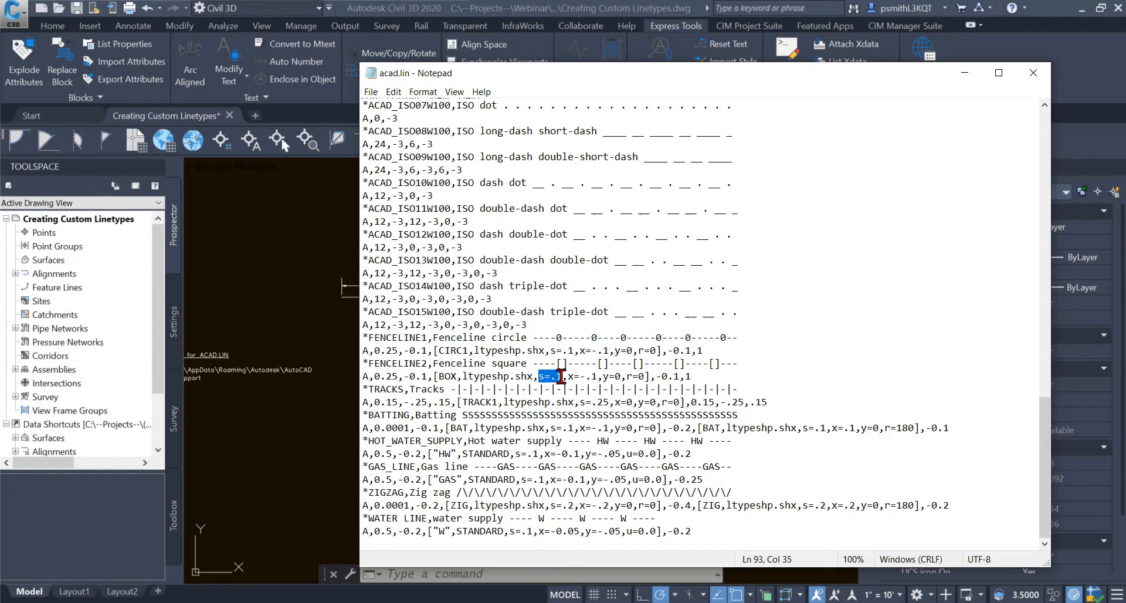
pyautogui.click(561, 364)
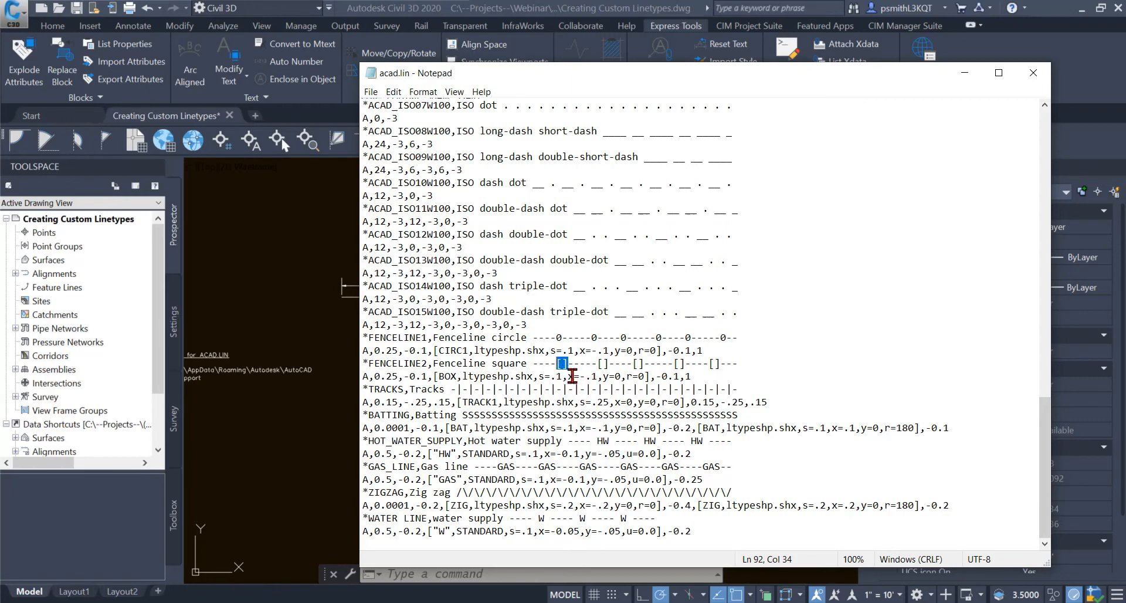
pyautogui.doubleClick(571, 375)
pyautogui.click(632, 376)
pyautogui.click(631, 376)
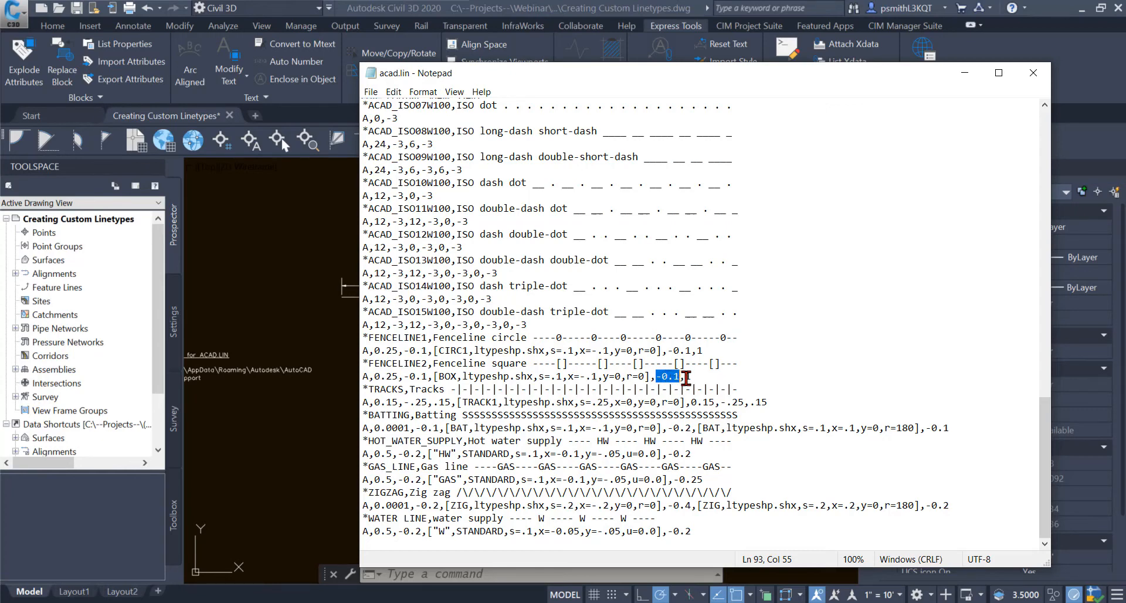
pyautogui.click(688, 376)
# - Go back to the simple linetypes and examine the values of the HIDDEN2 and DOT definitions
pyautogui.scroll(5, 567, 414)
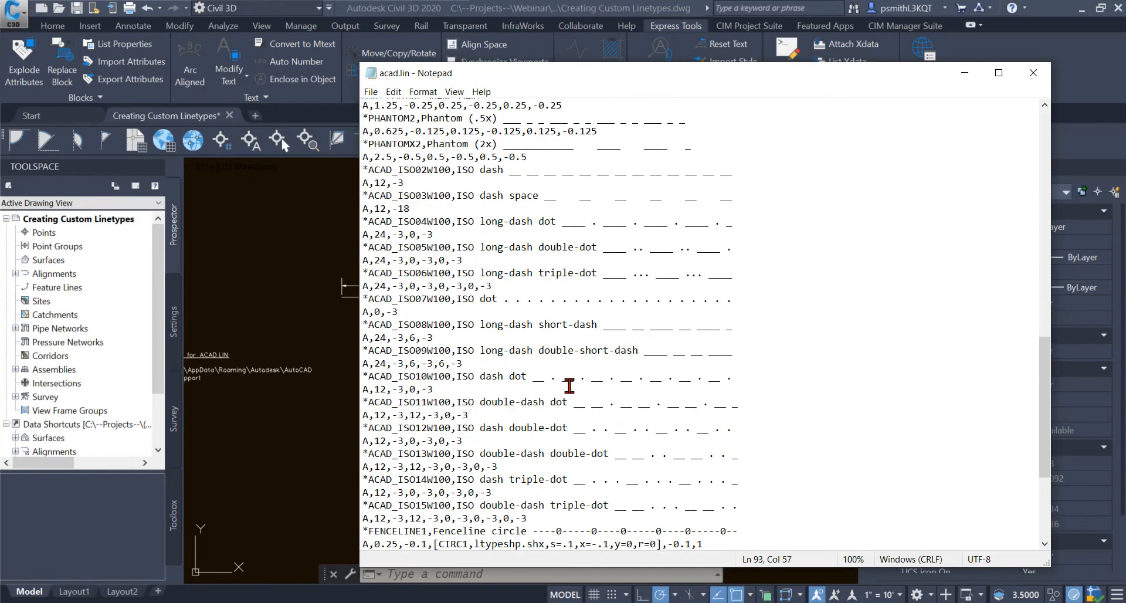
pyautogui.scroll(3, 569, 384)
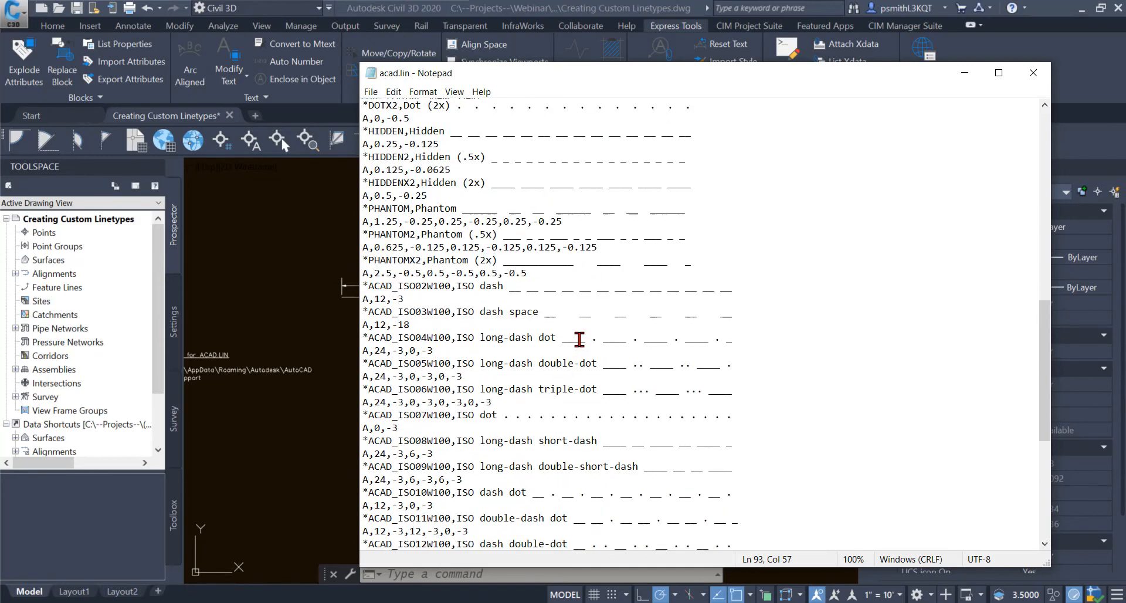
pyautogui.scroll(1, 579, 339)
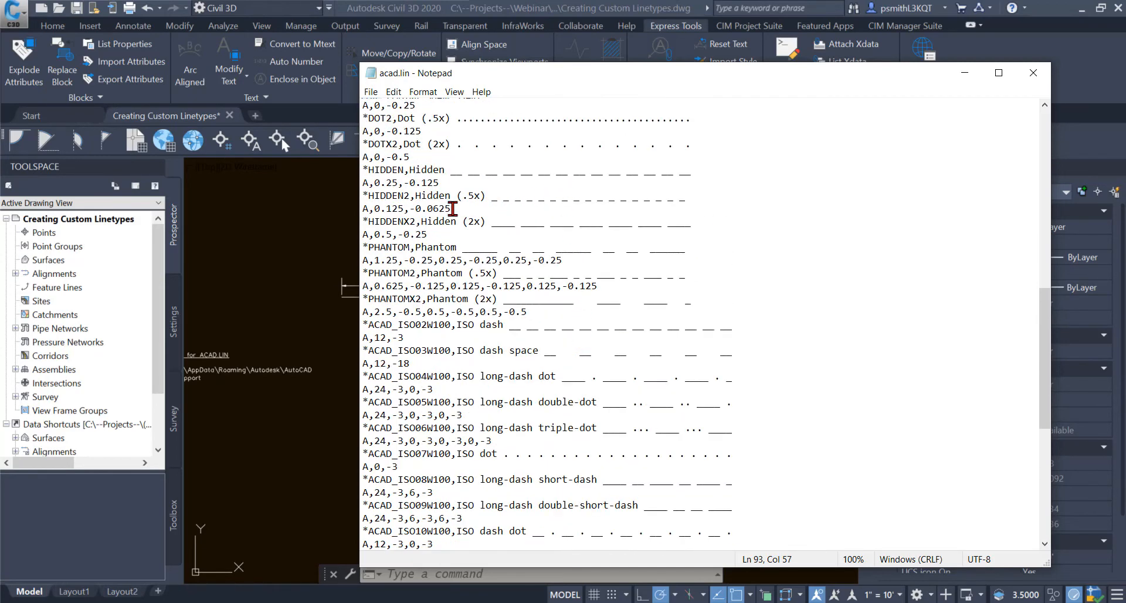
pyautogui.click(452, 208)
pyautogui.scroll(3, 488, 214)
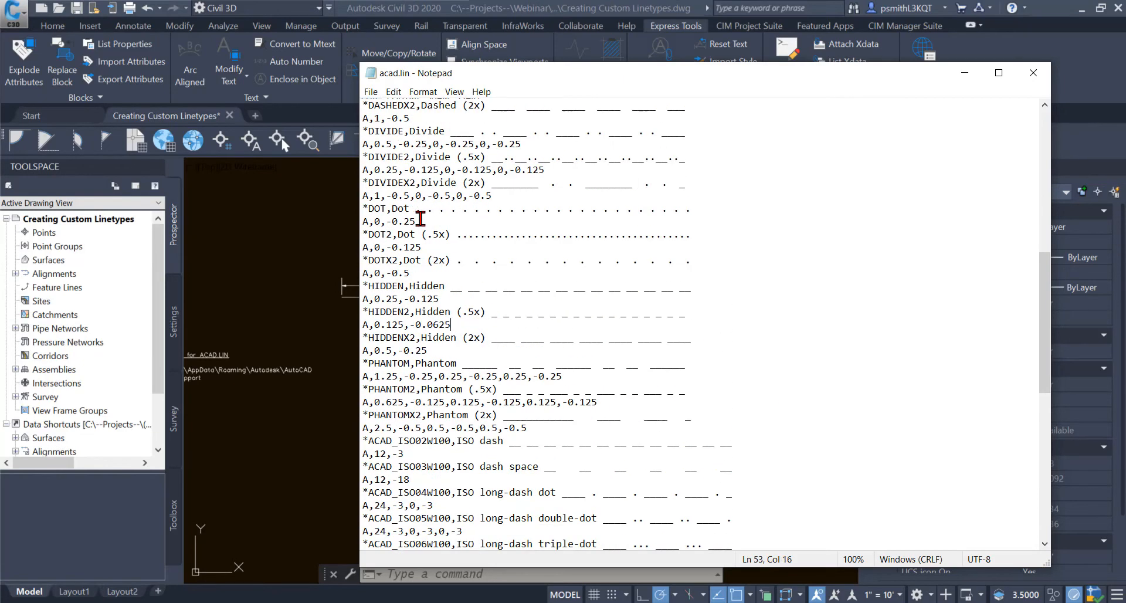
pyautogui.moveTo(416, 221); pyautogui.dragTo(381, 221)
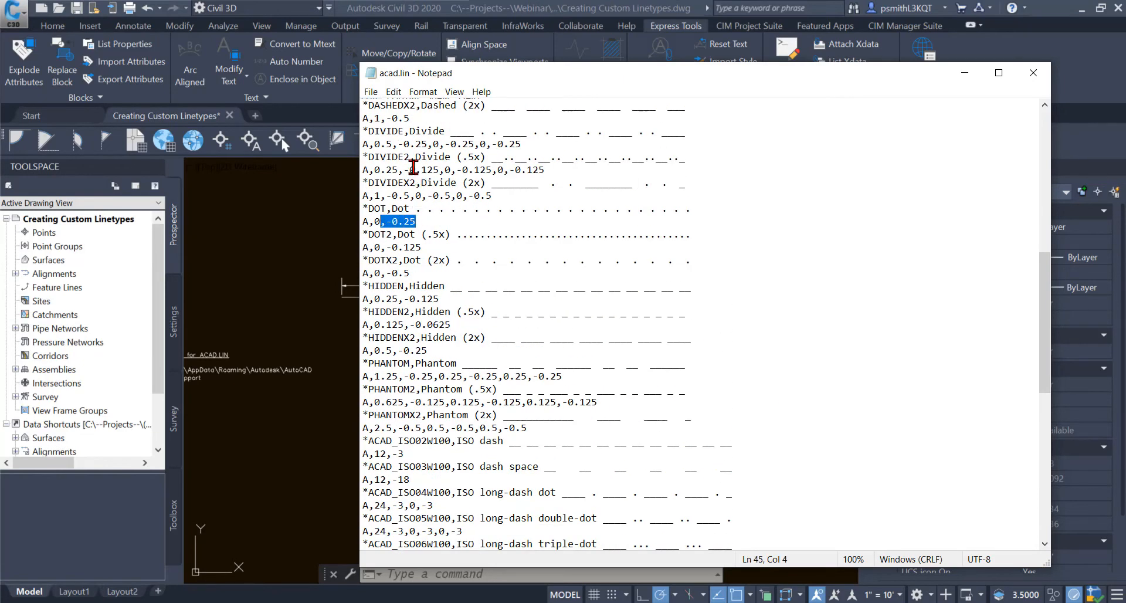
pyautogui.scroll(-1, 455, 165)
pyautogui.scroll(1, 457, 165)
# - Copy the two-line DIVIDE2 definition and paste it on a new line after WATER LINE at the end of acad.lin
pyautogui.moveTo(546, 169); pyautogui.dragTo(364, 157)
pyautogui.rightClick(378, 159)
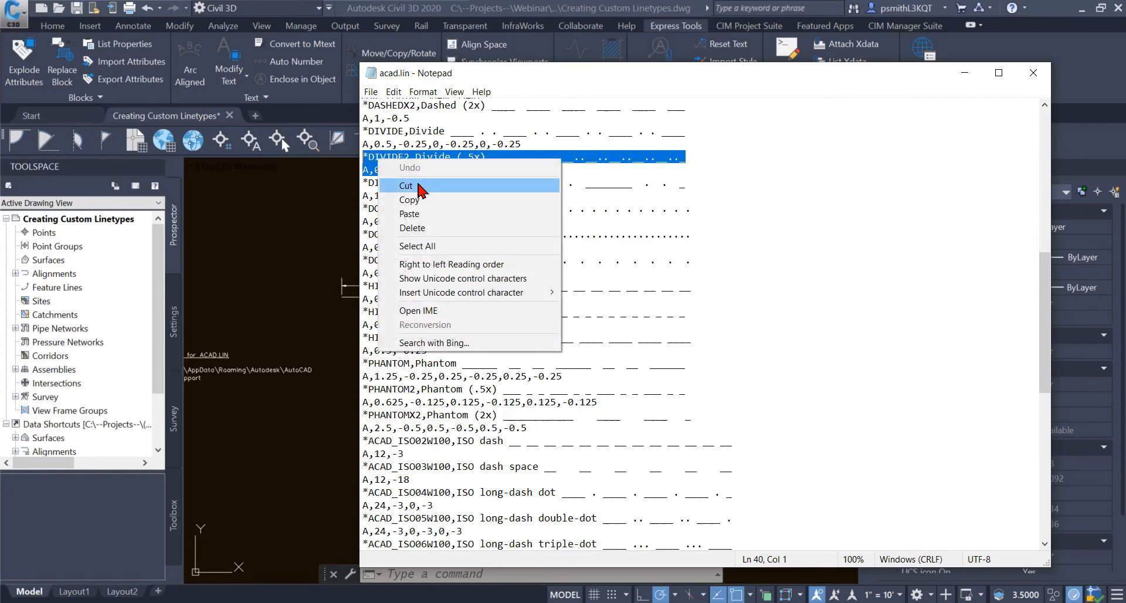
pyautogui.click(409, 200)
pyautogui.scroll(-12, 514, 224)
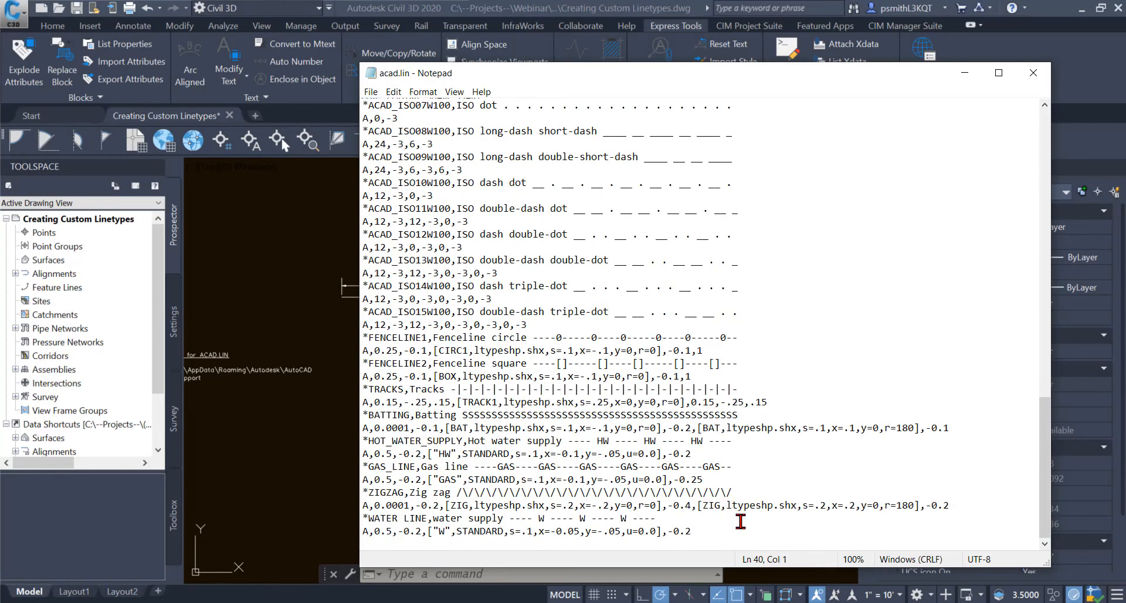
pyautogui.click(741, 531)
pyautogui.press('Return')
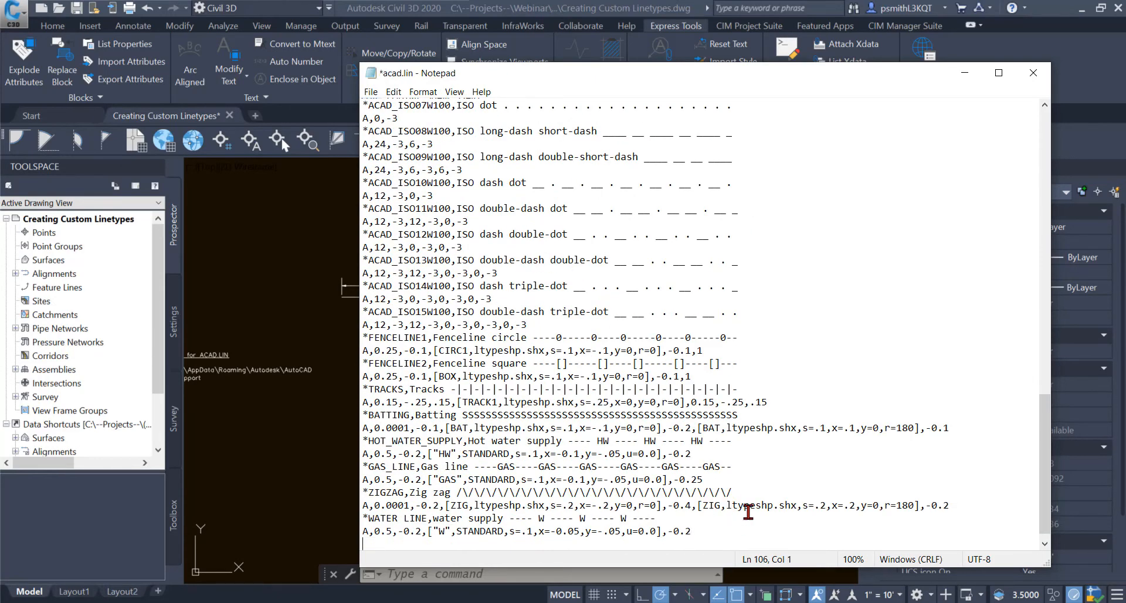
pyautogui.hotkey('ctrl', 'v')
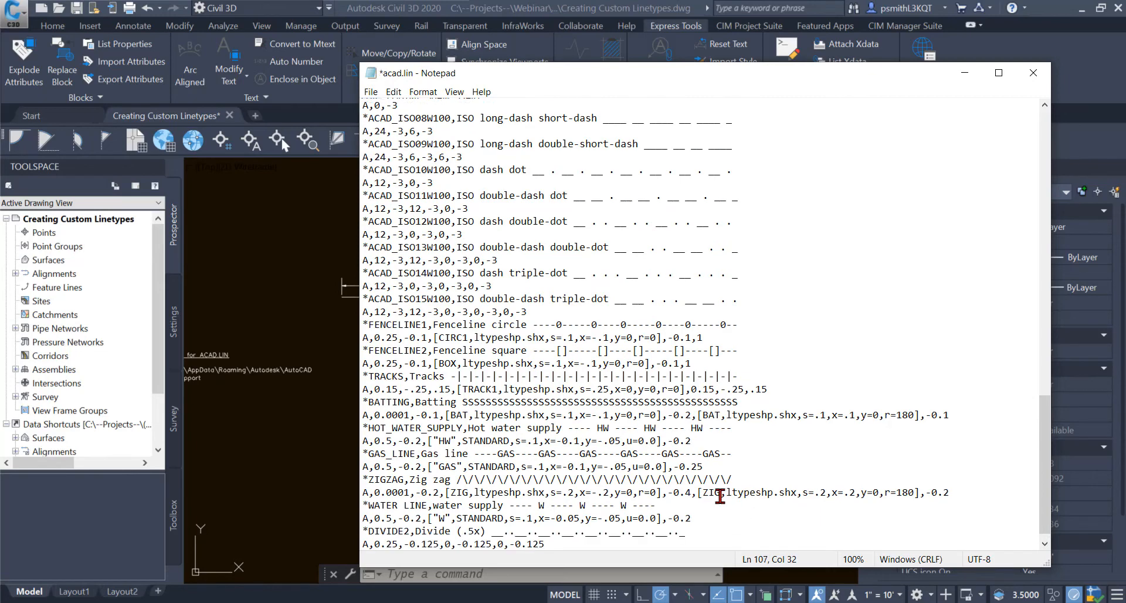
pyautogui.scroll(-1, 587, 491)
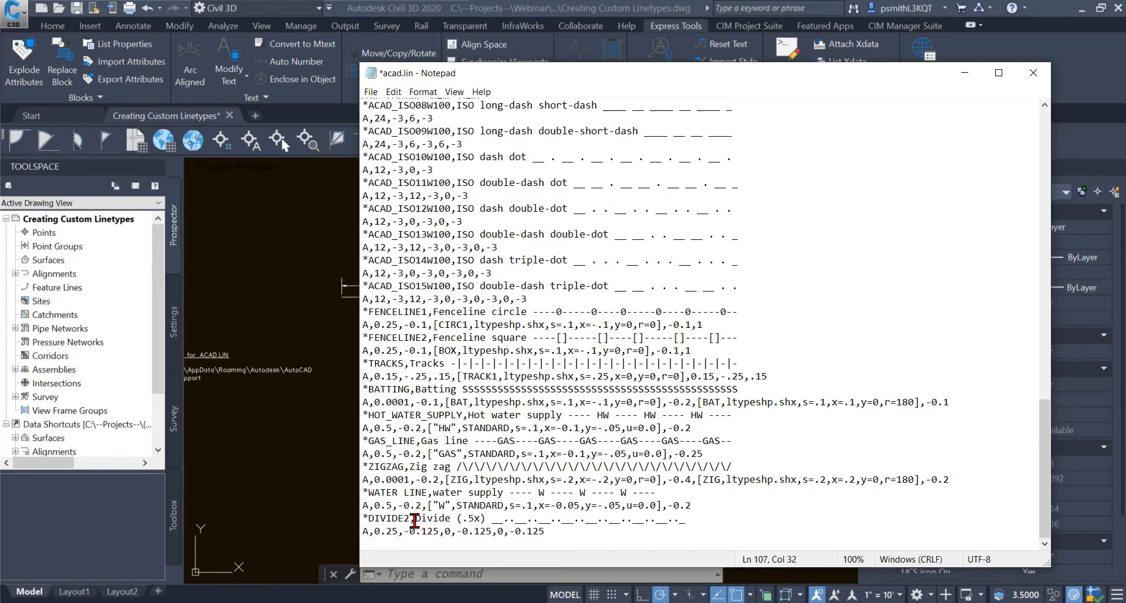
# - Examine the name, description and dash-gap values in the DIVIDE2 copy at the end of the file
pyautogui.moveTo(409, 518); pyautogui.dragTo(373, 520)
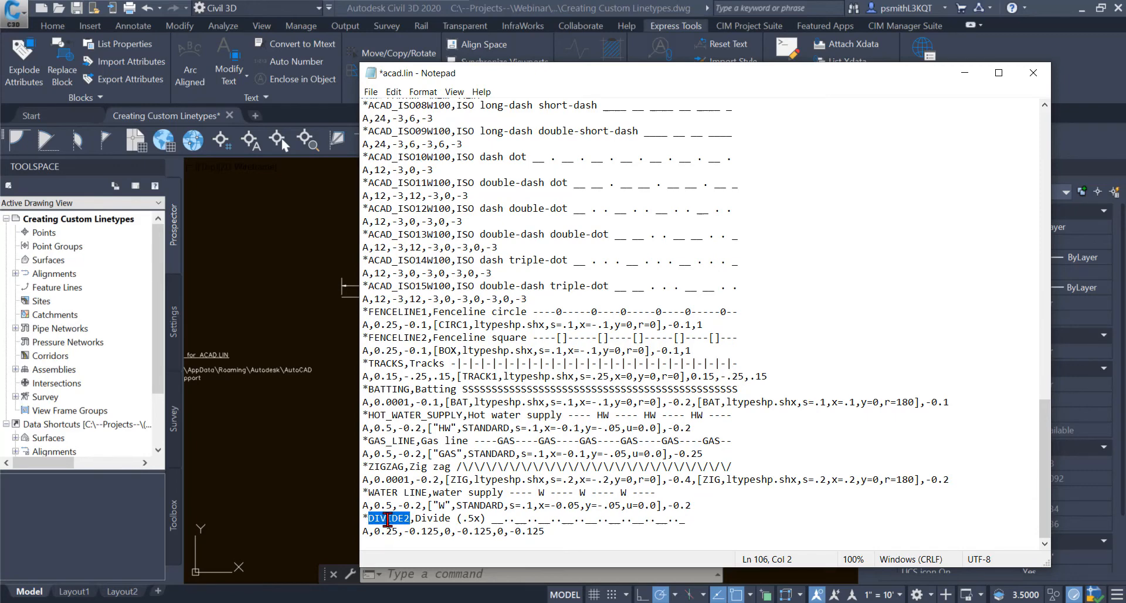
pyautogui.moveTo(769, 75); pyautogui.dragTo(614, 62)
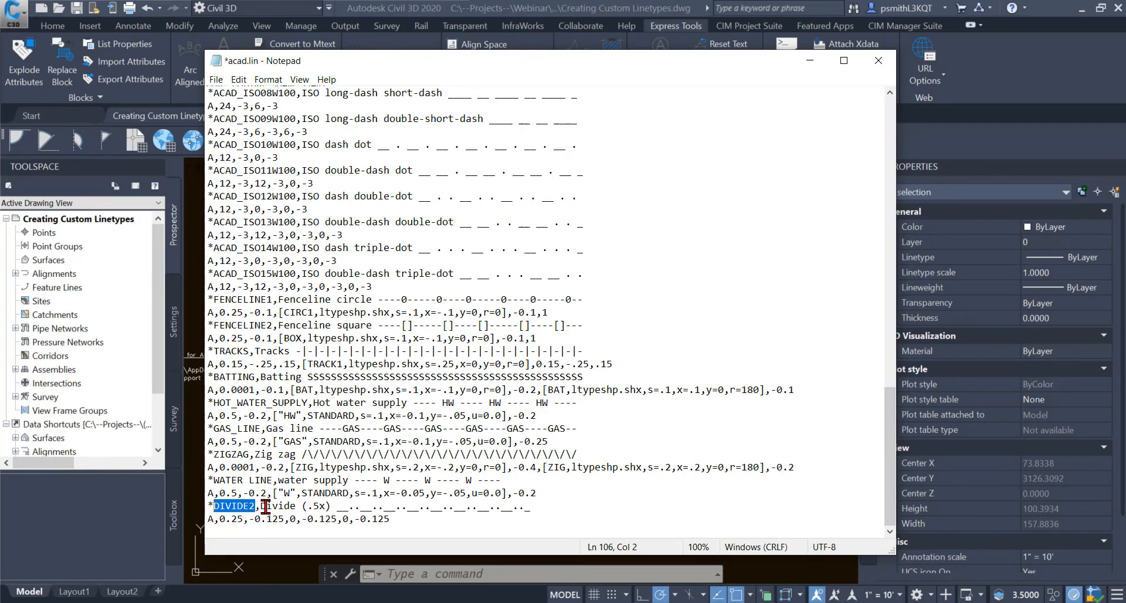
pyautogui.moveTo(261, 505); pyautogui.dragTo(296, 506)
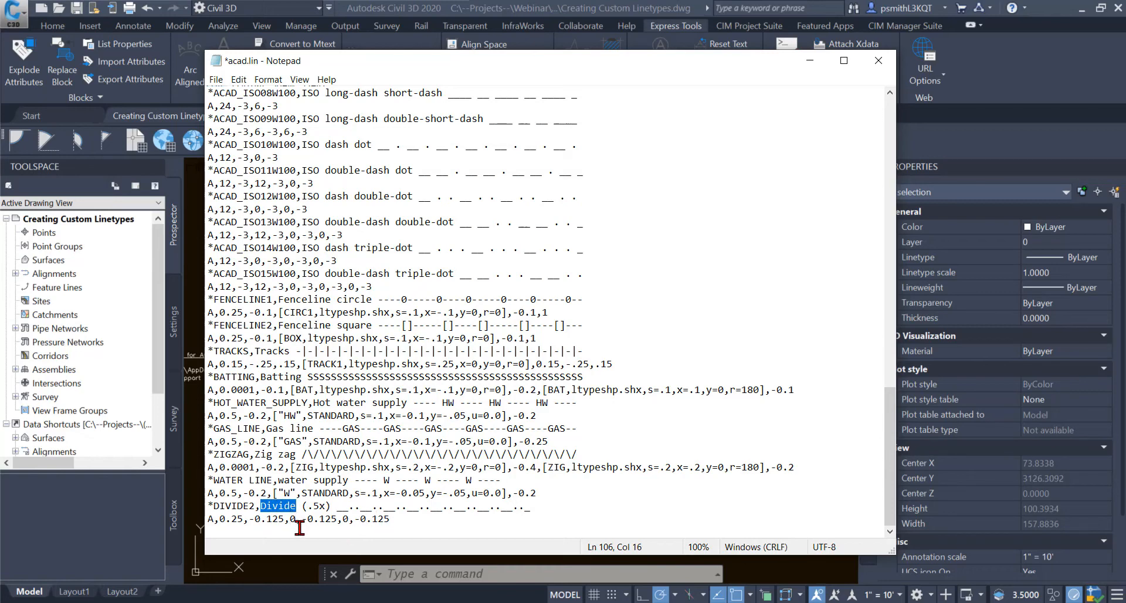
pyautogui.click(298, 505)
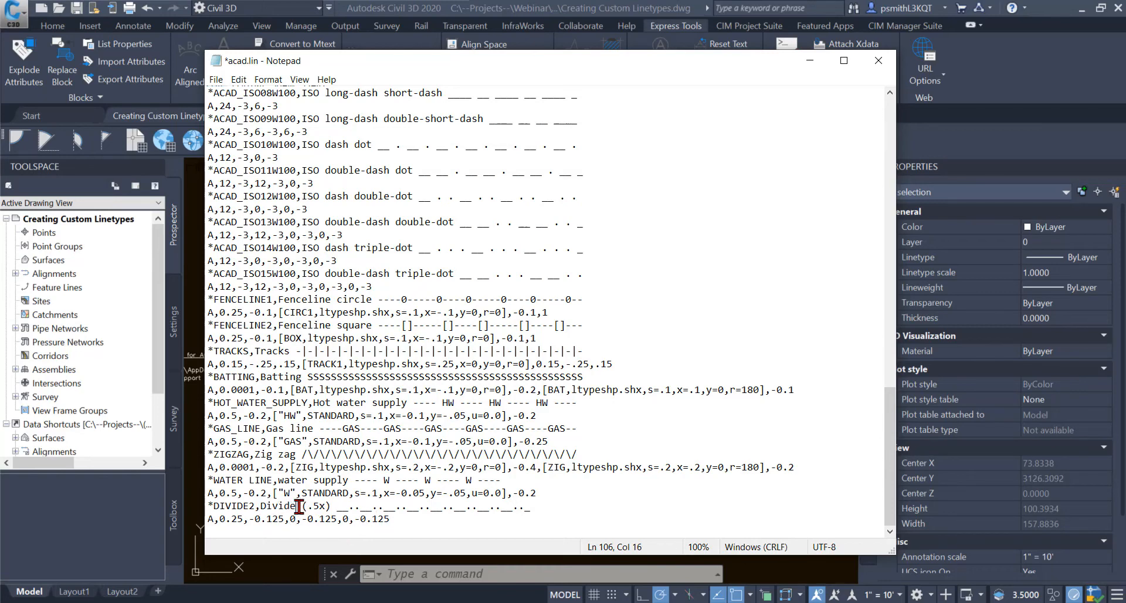
pyautogui.moveTo(301, 507); pyautogui.dragTo(531, 505)
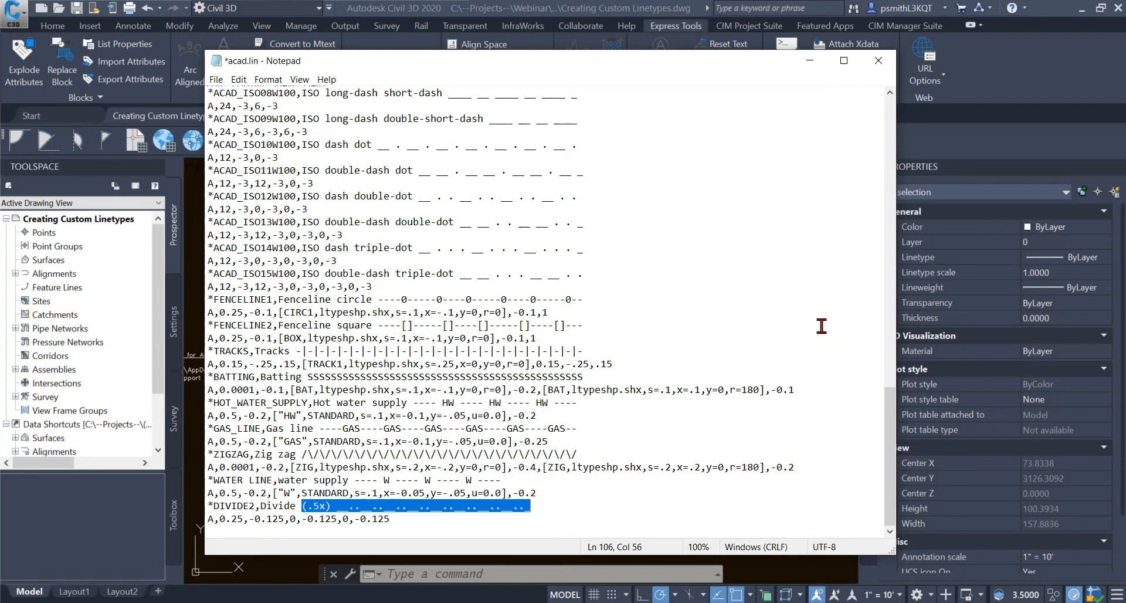
pyautogui.moveTo(261, 505); pyautogui.dragTo(532, 507)
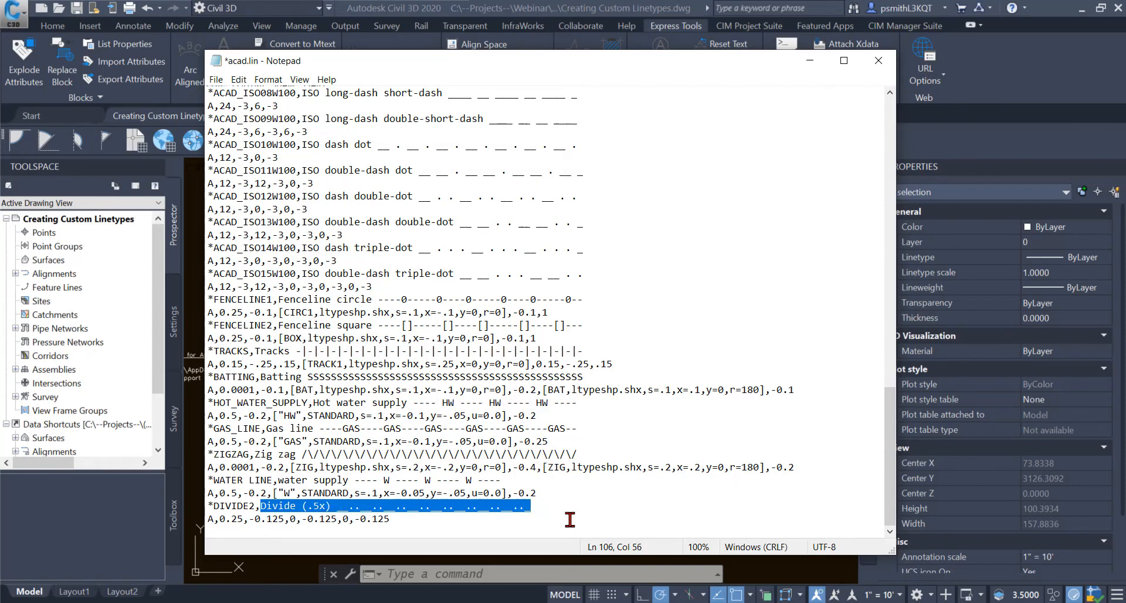
pyautogui.click(550, 510)
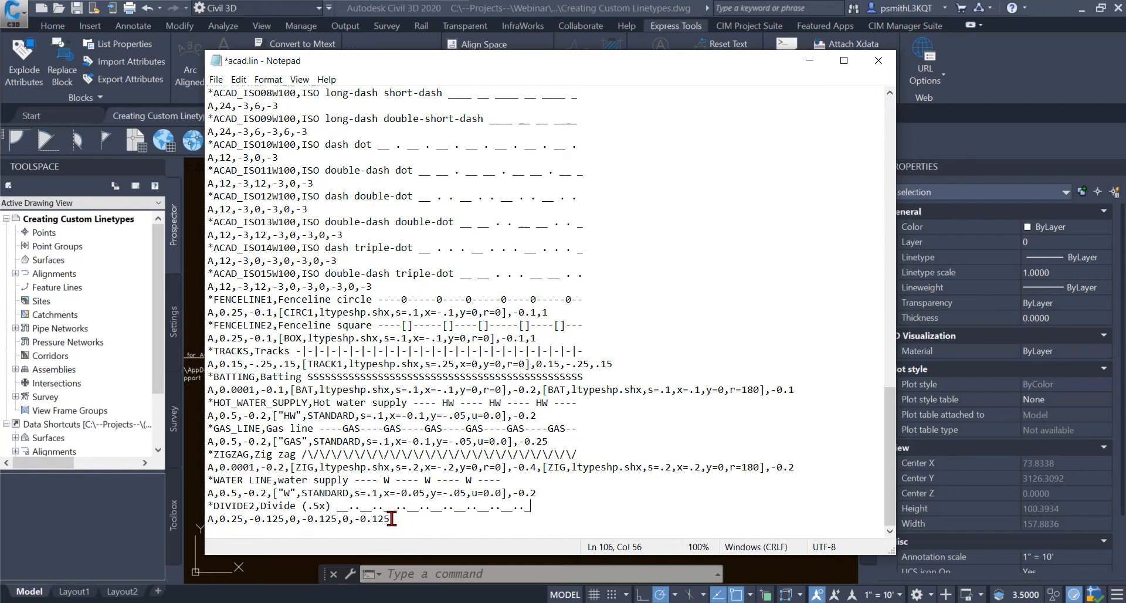
pyautogui.moveTo(393, 519); pyautogui.dragTo(370, 523)
pyautogui.moveTo(407, 519); pyautogui.dragTo(223, 520)
pyautogui.click(320, 519)
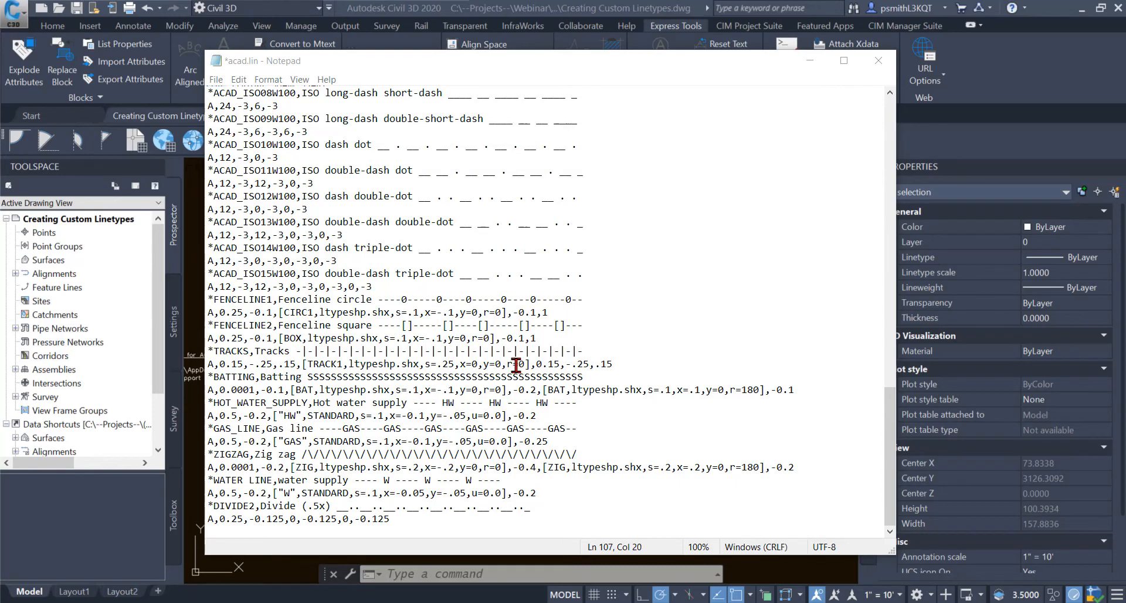
# - Examine the rotation value and drawn pattern of the TRACKS linetype definition
pyautogui.moveTo(507, 365); pyautogui.dragTo(522, 365)
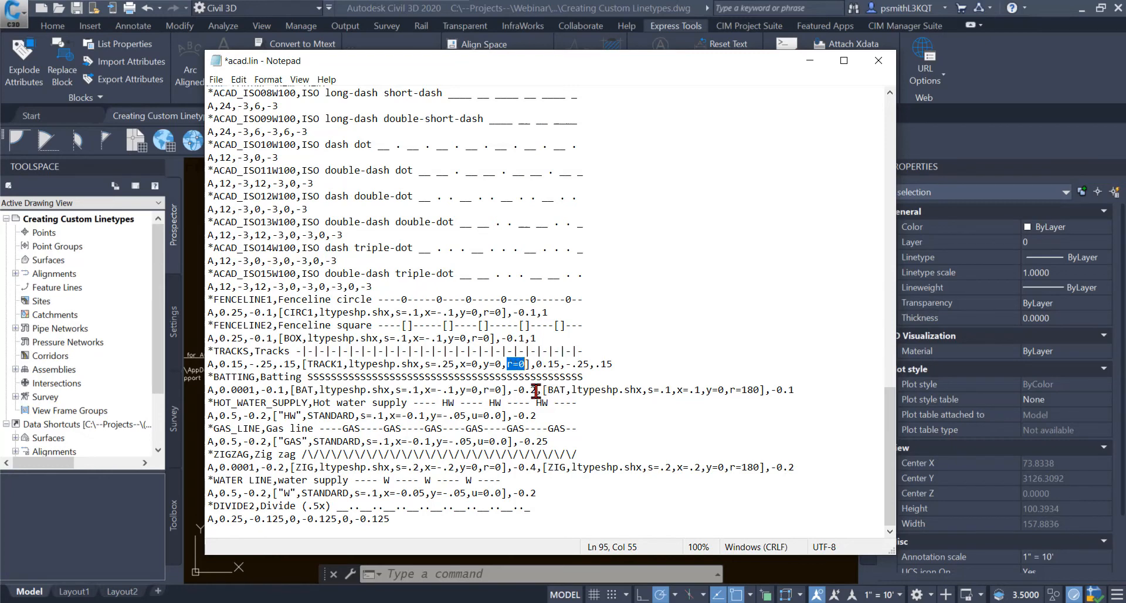
pyautogui.scroll(1, 536, 391)
pyautogui.scroll(-1, 536, 391)
pyautogui.click(471, 351)
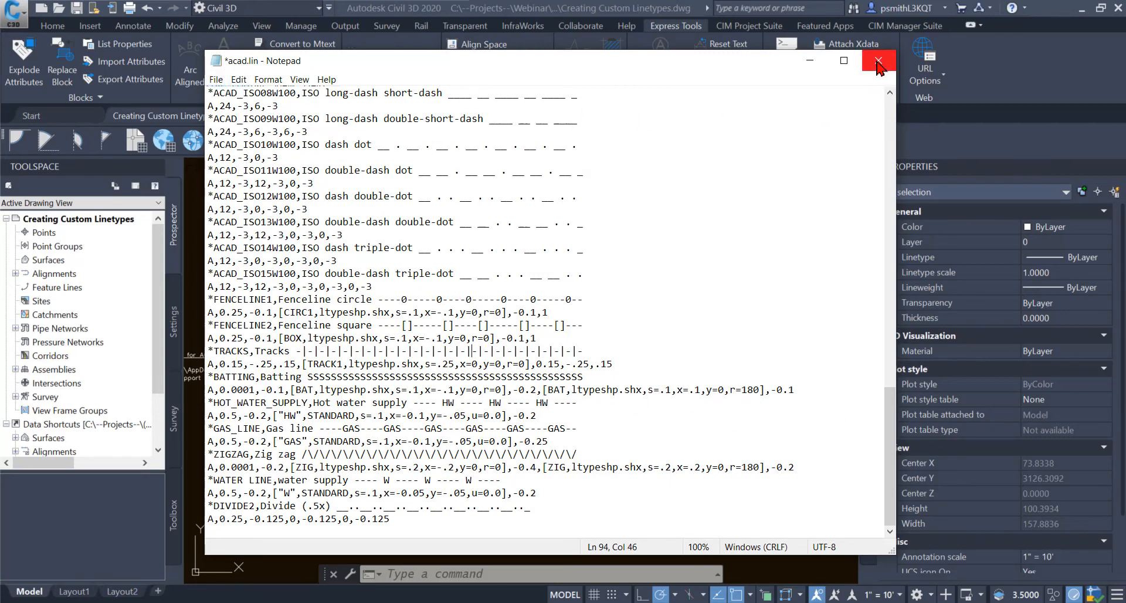
# - Close acad.lin in the text editor without saving the changes and return to the Civil 3D drawing
pyautogui.click(878, 61)
pyautogui.click(601, 332)
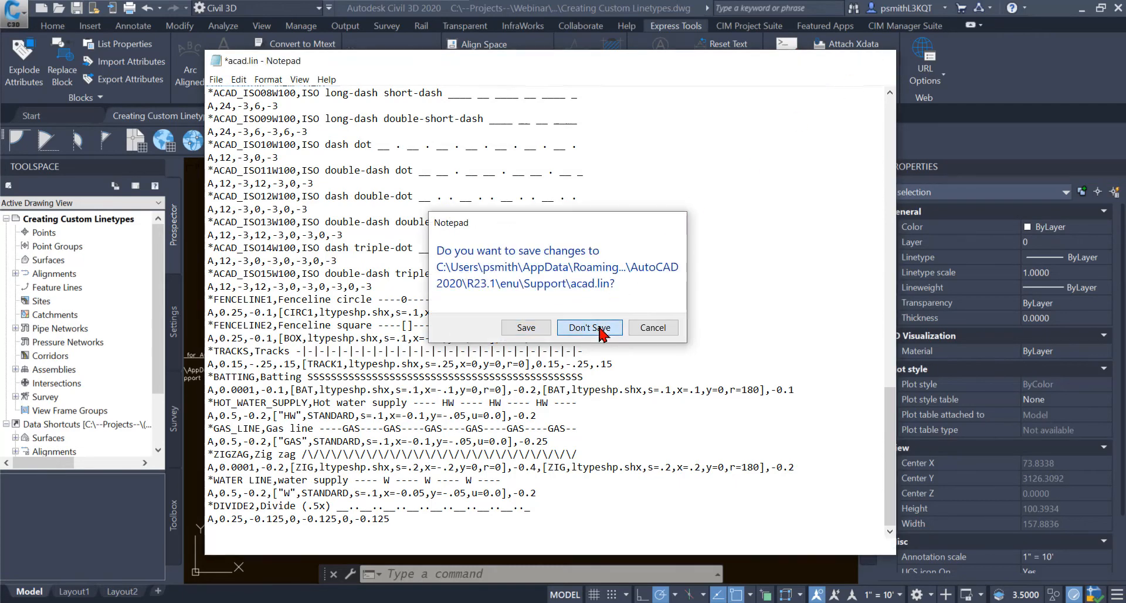
pyautogui.scroll(-3, 567, 358)
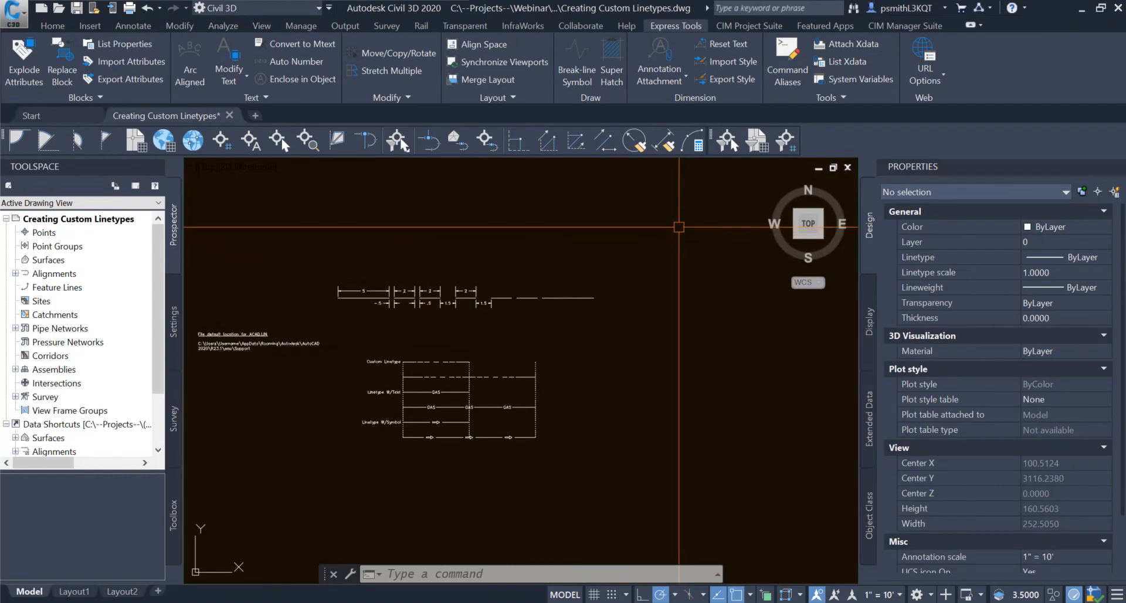
# - Start the Linetype Manager from the CIM Manager Suite and bring its whole window into view
pyautogui.click(905, 26)
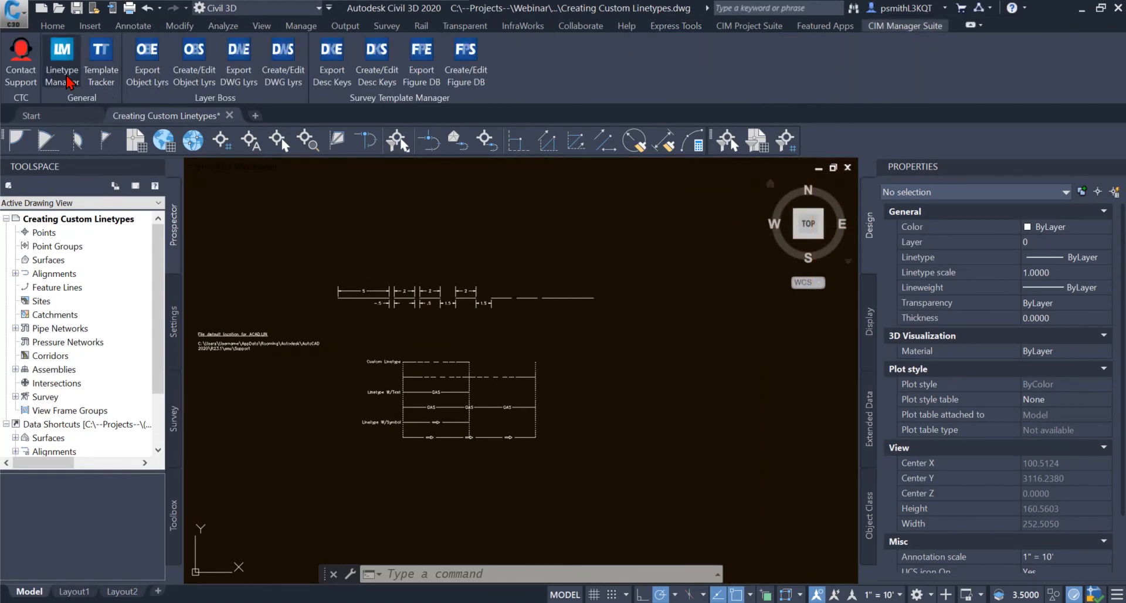
pyautogui.moveTo(499, 314)
pyautogui.mouseDown(button='middle')
pyautogui.moveTo(564, 297)
pyautogui.moveTo(573, 282)
pyautogui.moveTo(572, 312)
pyautogui.moveTo(627, 317)
pyautogui.mouseUp(button='middle')
pyautogui.scroll(2, 549, 311)
pyautogui.scroll(-2, 601, 315)
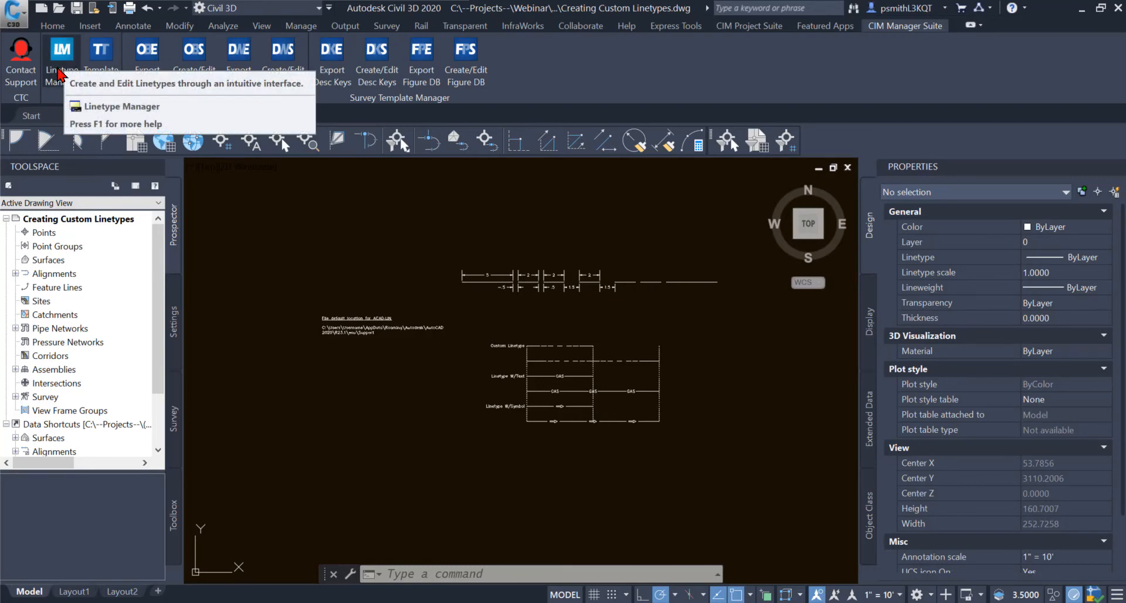
pyautogui.click(55, 70)
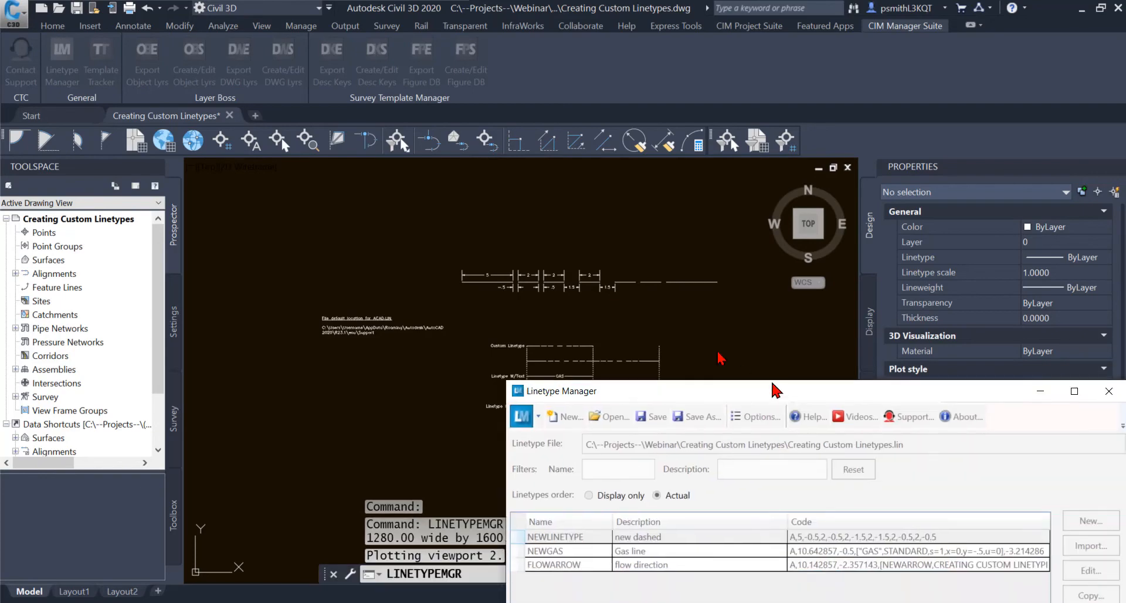
pyautogui.moveTo(836, 265); pyautogui.dragTo(455, 123)
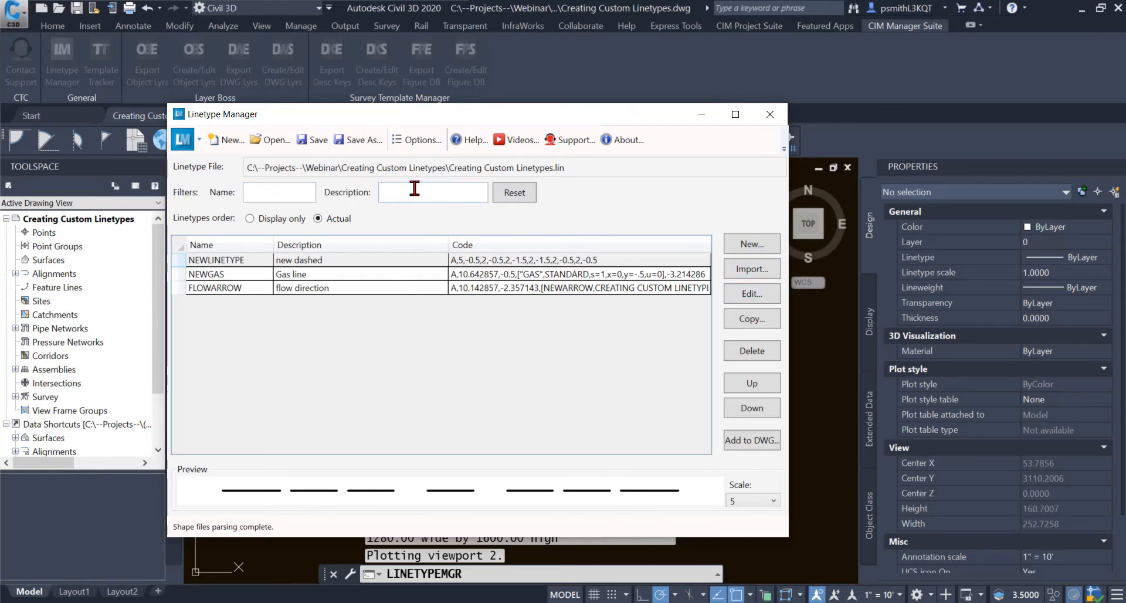
# - Start opening another linetype file and browse to the AppData\Roaming folder of the user's profile on drive C
pyautogui.click(273, 141)
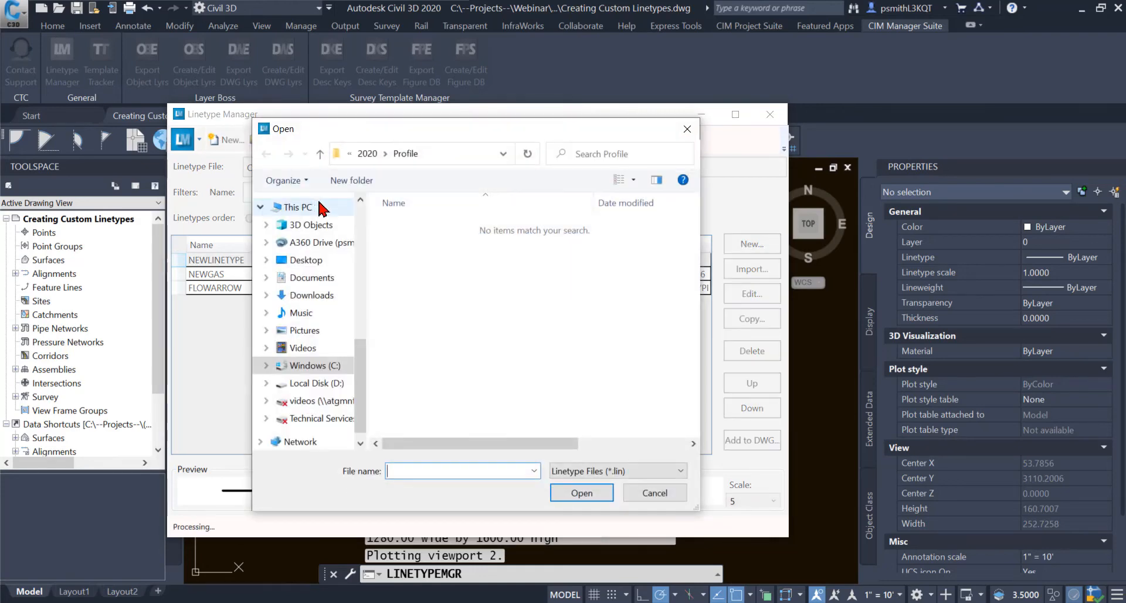
pyautogui.click(317, 366)
pyautogui.scroll(-4, 457, 364)
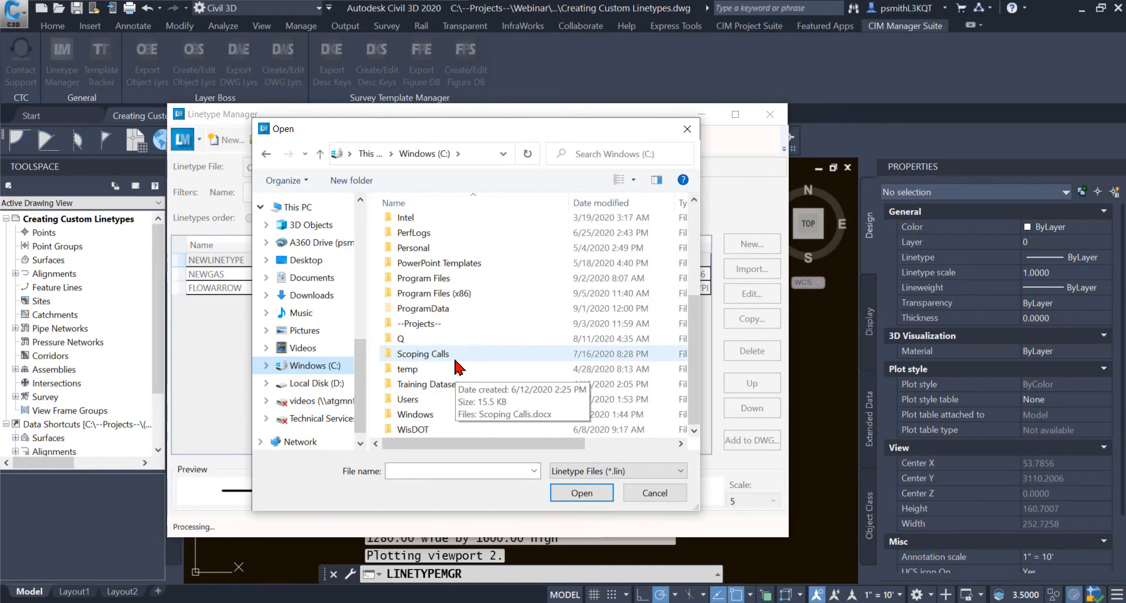
pyautogui.click(317, 366)
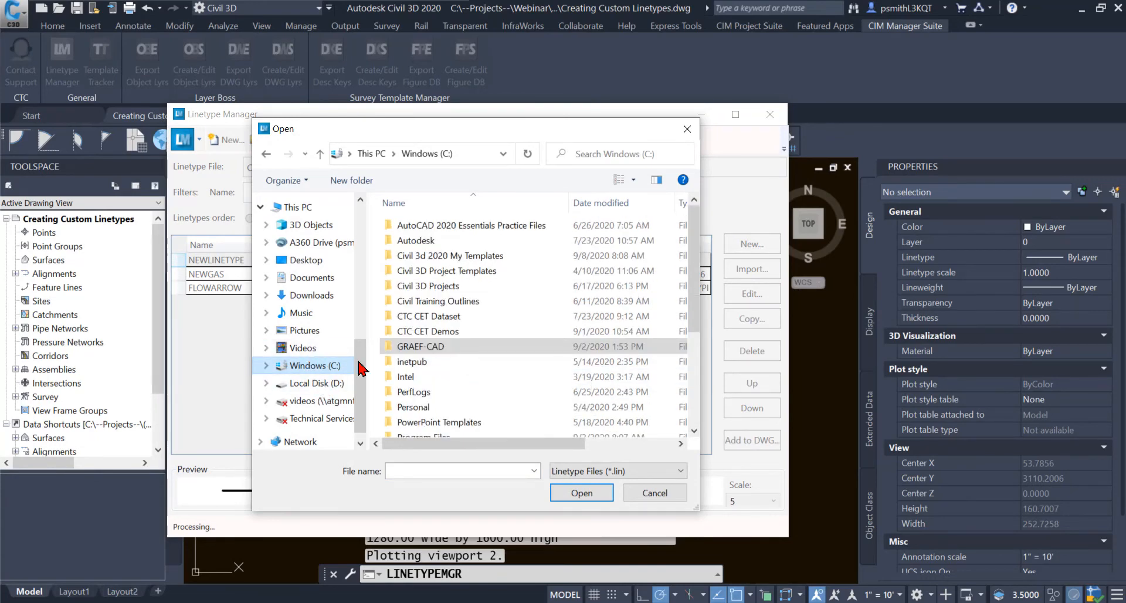
pyautogui.scroll(-4, 446, 384)
pyautogui.doubleClick(428, 400)
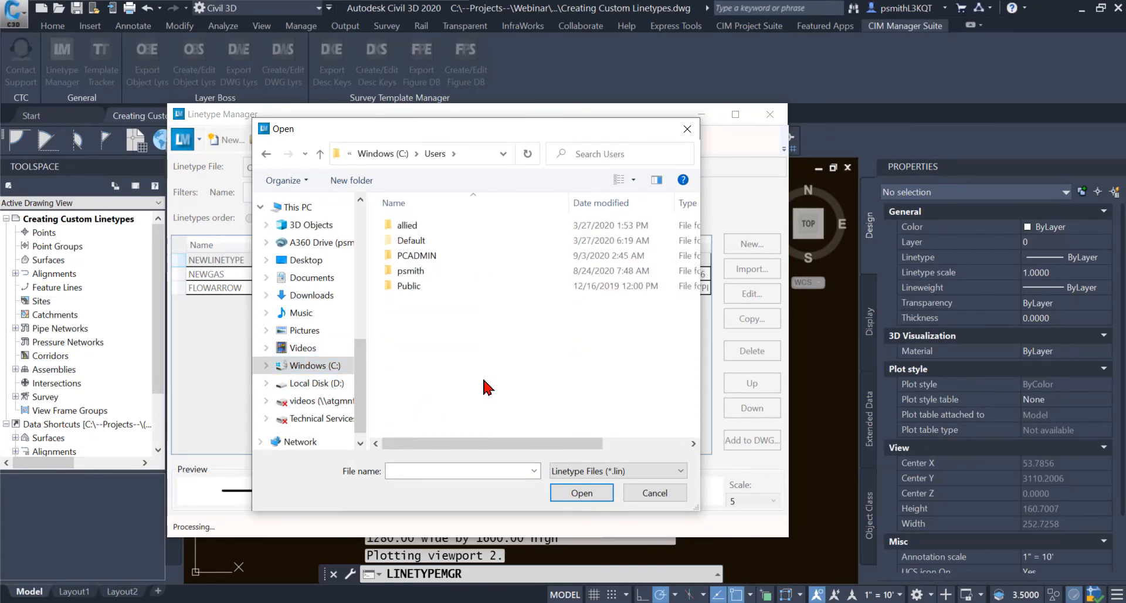
pyautogui.click(439, 271)
pyautogui.doubleClick(439, 272)
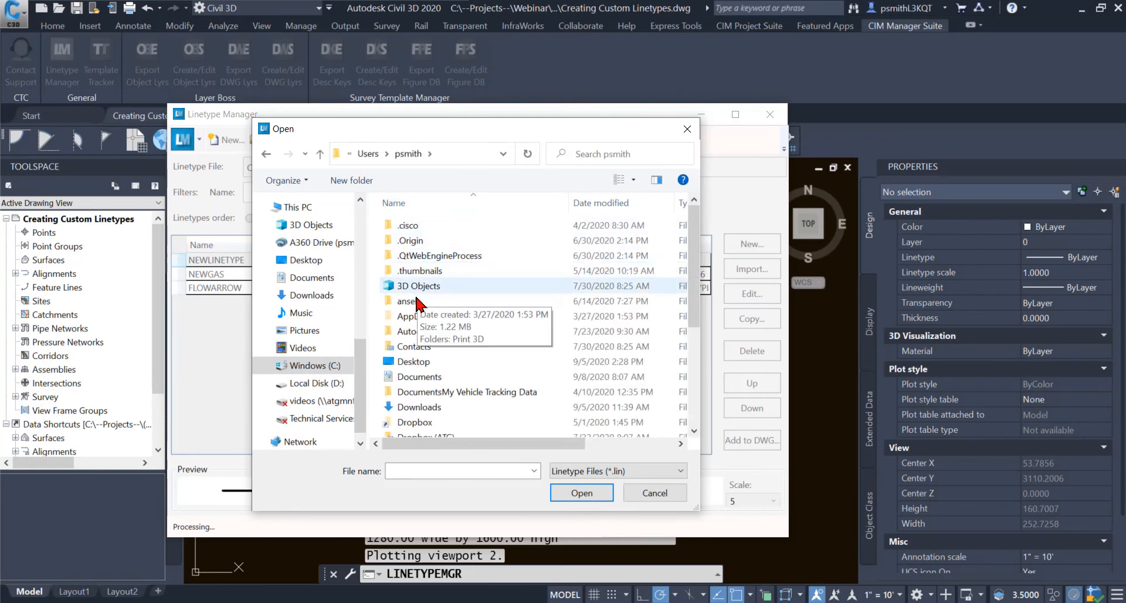
pyautogui.doubleClick(428, 318)
pyautogui.doubleClick(414, 256)
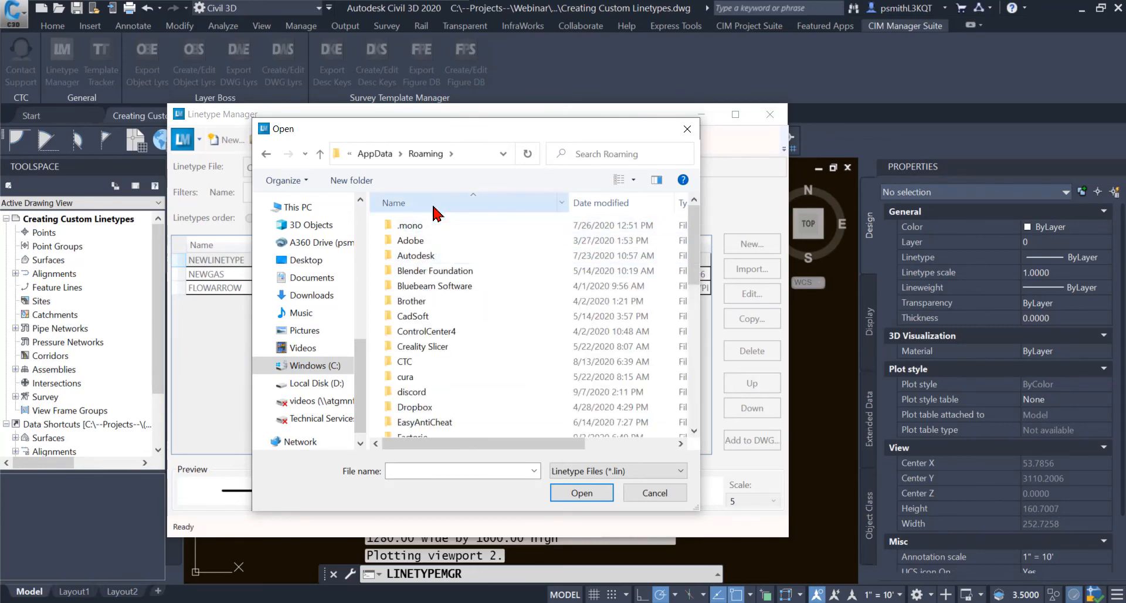
# - Open acad.lin from the Autodesk\AutoCAD 2020\R23.1\enu\Support folder in the Linetype Manager
pyautogui.doubleClick(417, 256)
pyautogui.doubleClick(446, 362)
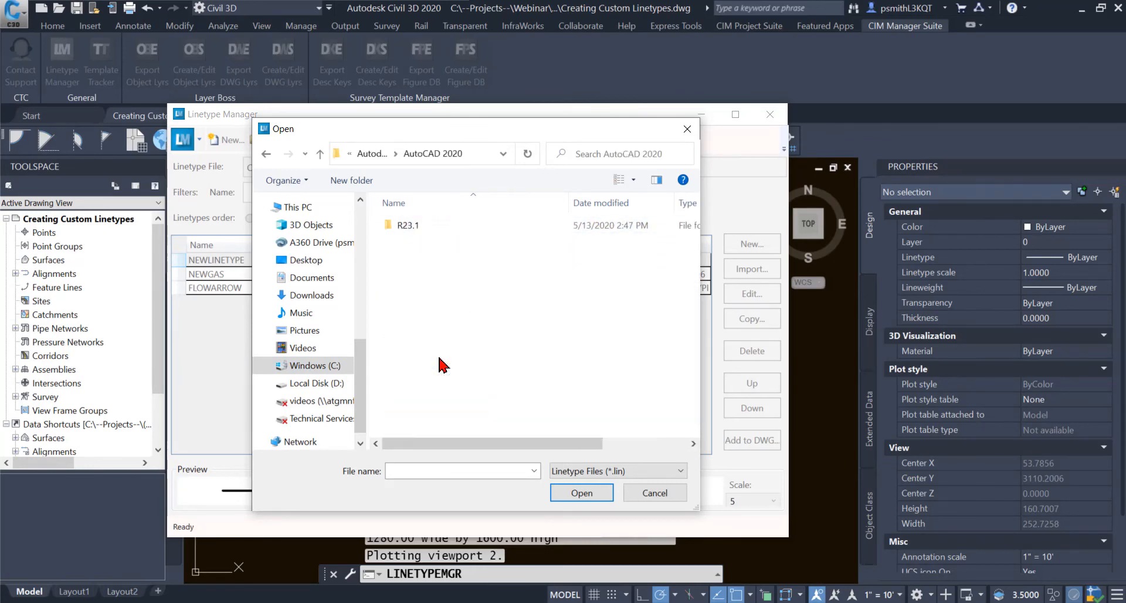
pyautogui.doubleClick(428, 228)
pyautogui.doubleClick(440, 231)
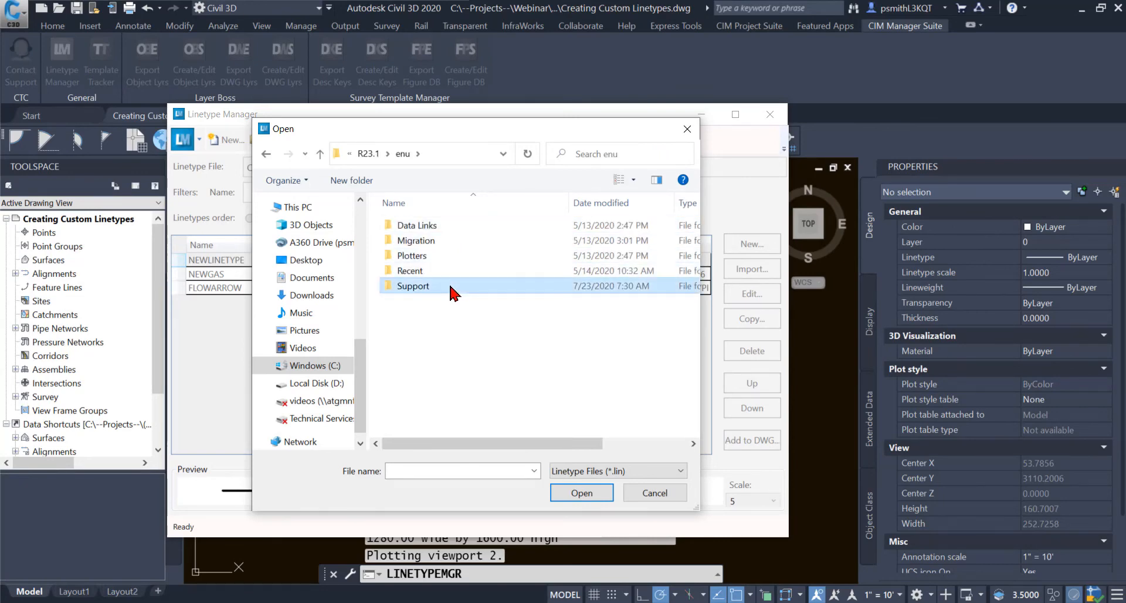
pyautogui.doubleClick(452, 287)
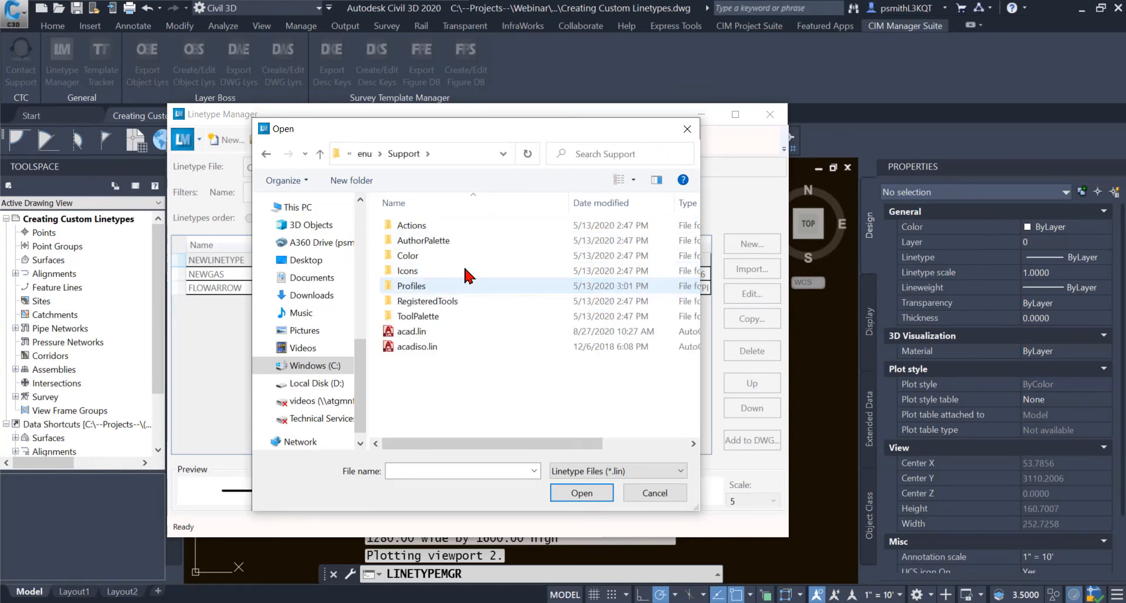
pyautogui.click(418, 334)
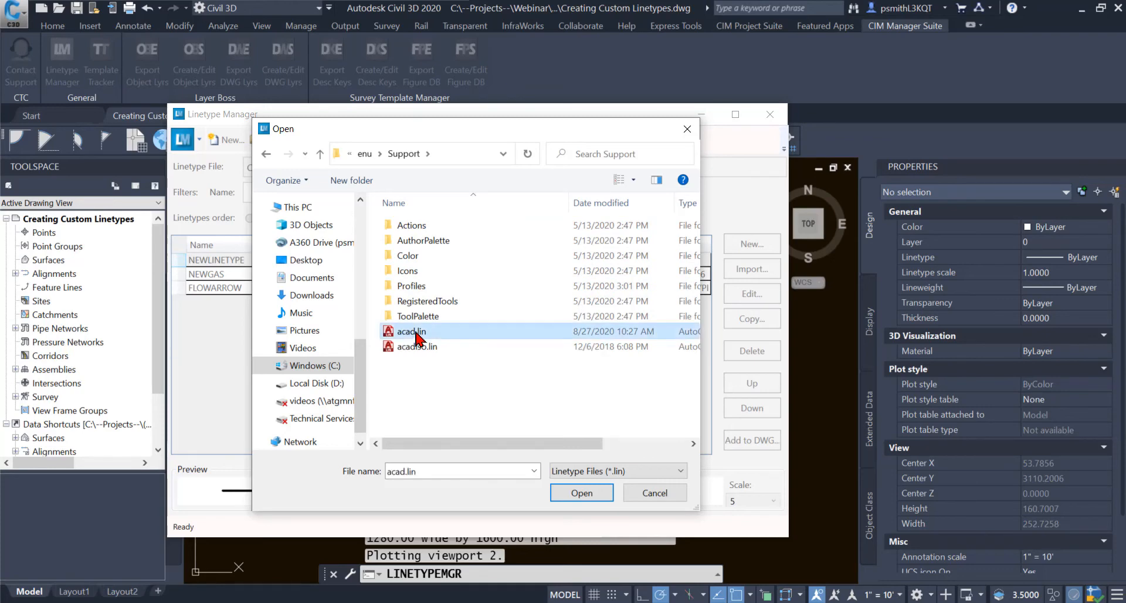
pyautogui.click(582, 494)
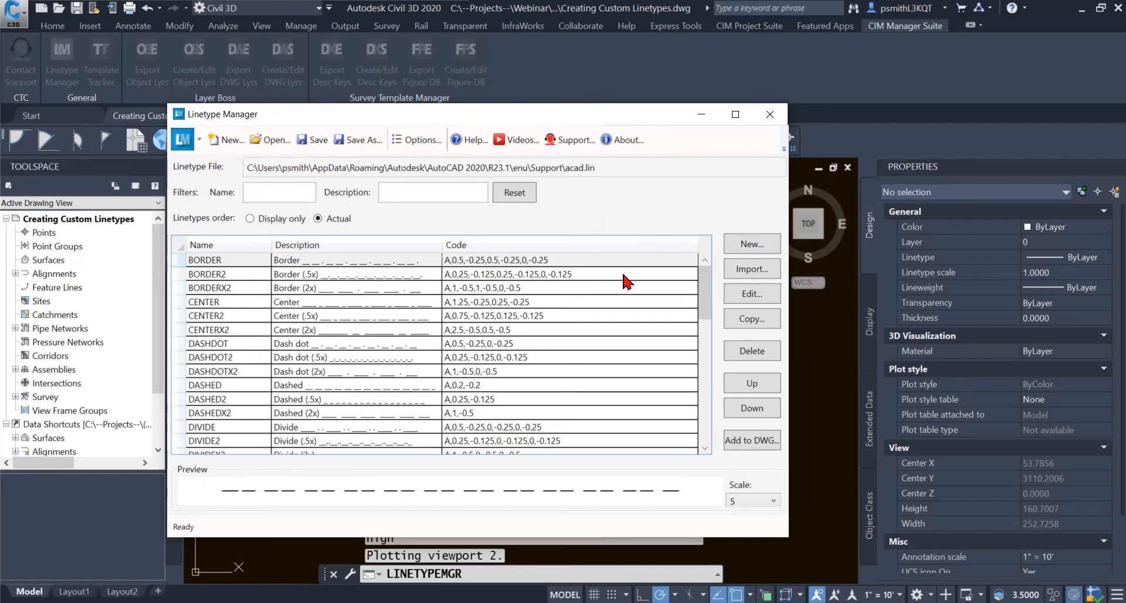
# - Enlarge the Linetype Manager window to show more of the acad.lin linetype list
pyautogui.scroll(-1, 707, 302)
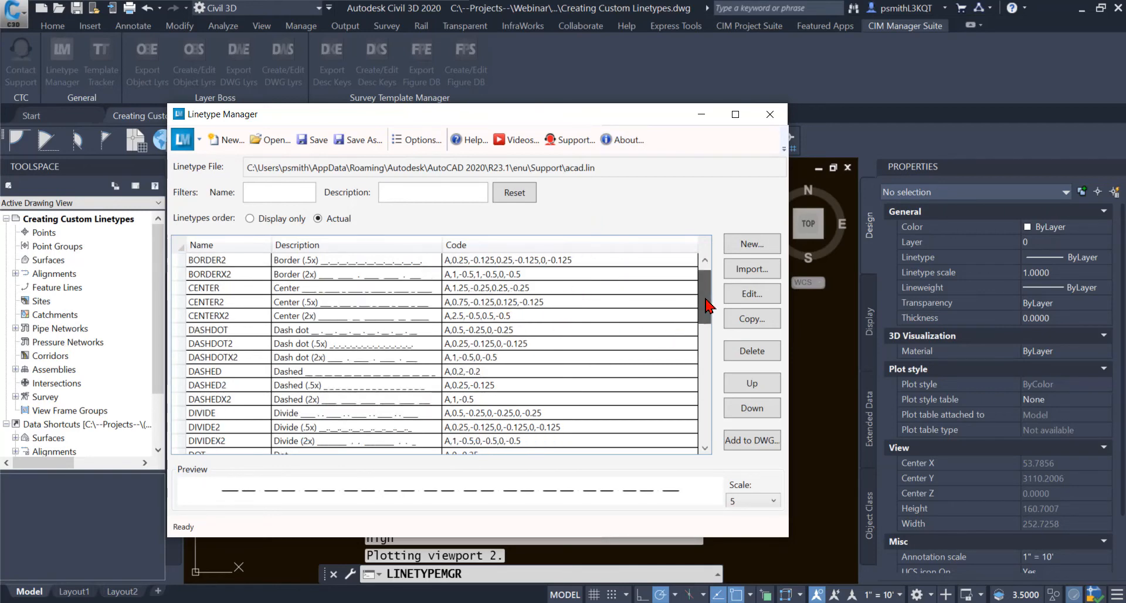
pyautogui.scroll(1, 706, 299)
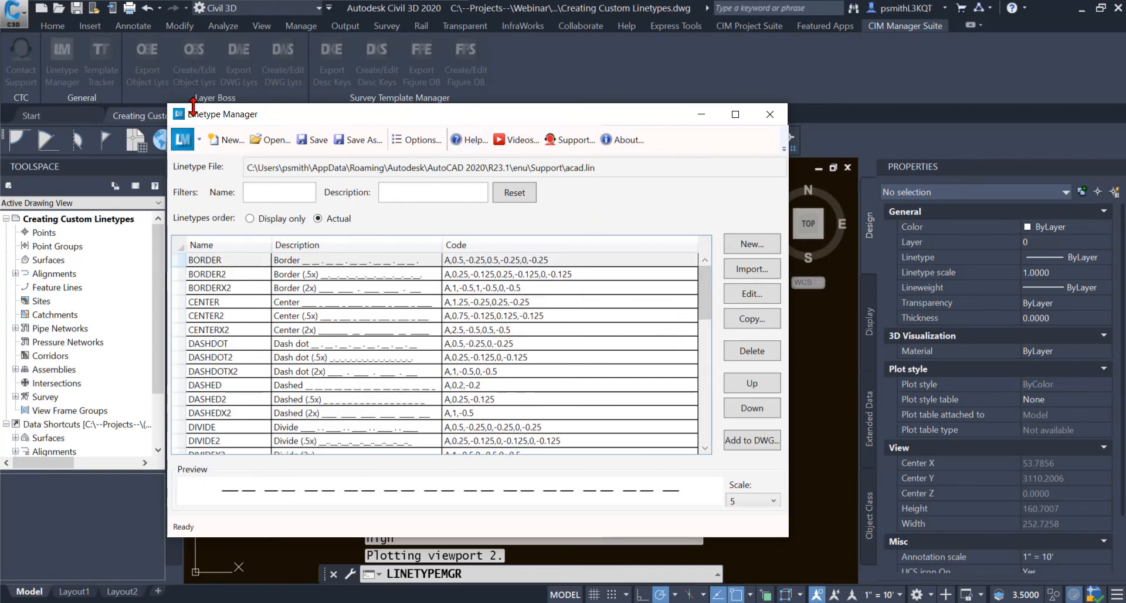
pyautogui.moveTo(167, 104); pyautogui.dragTo(28, 17)
pyautogui.moveTo(287, 35); pyautogui.dragTo(427, 35)
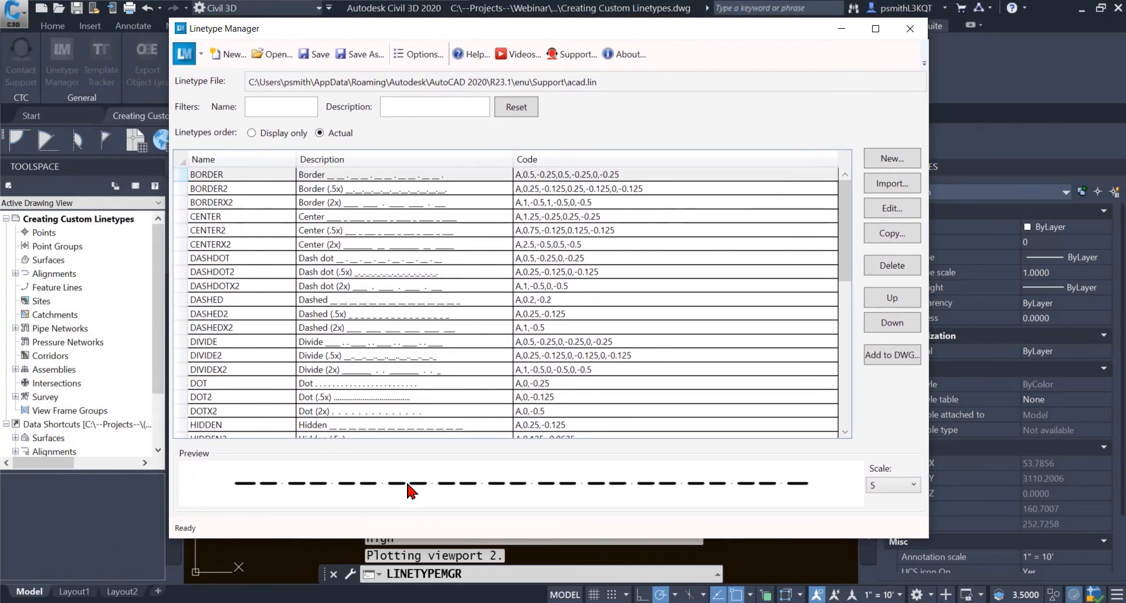
# - Preview the CENTER linetype and set the preview scale to 10
pyautogui.click(233, 217)
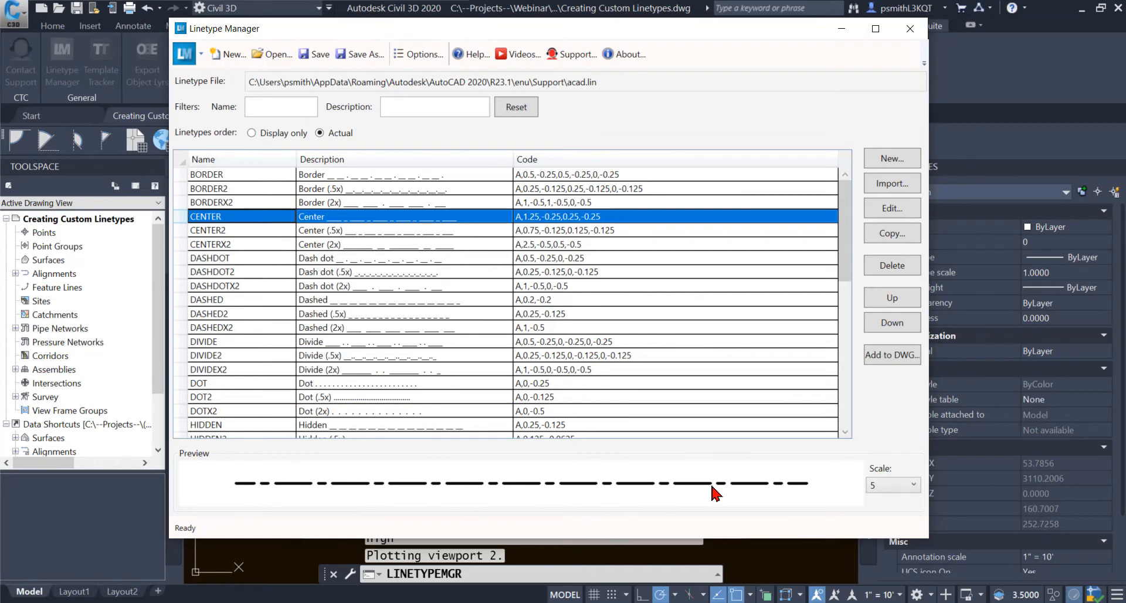
pyautogui.click(894, 486)
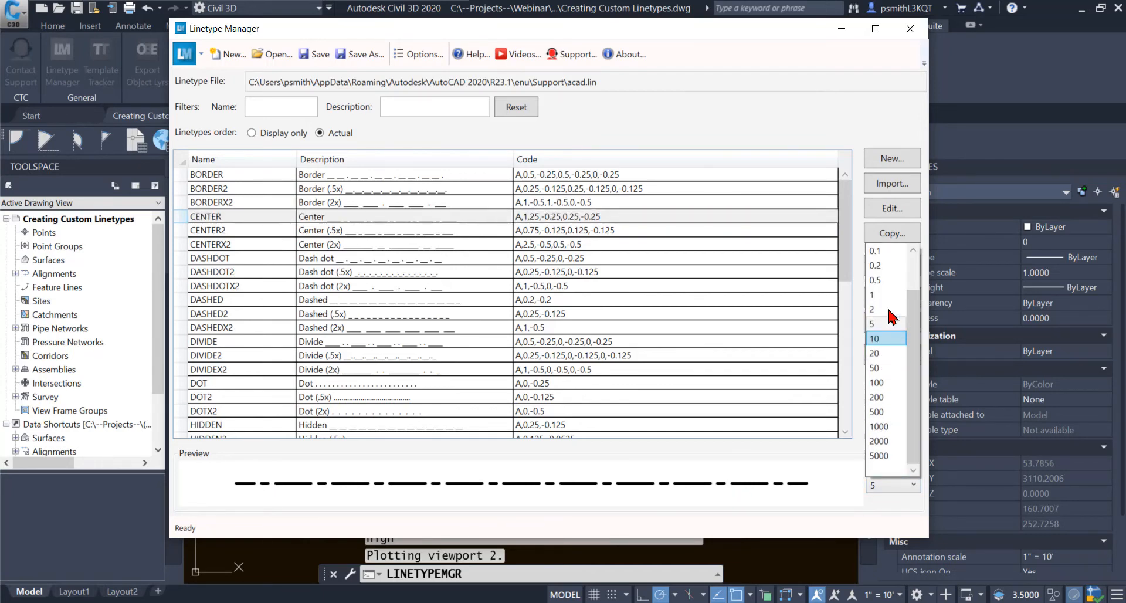
pyautogui.click(885, 338)
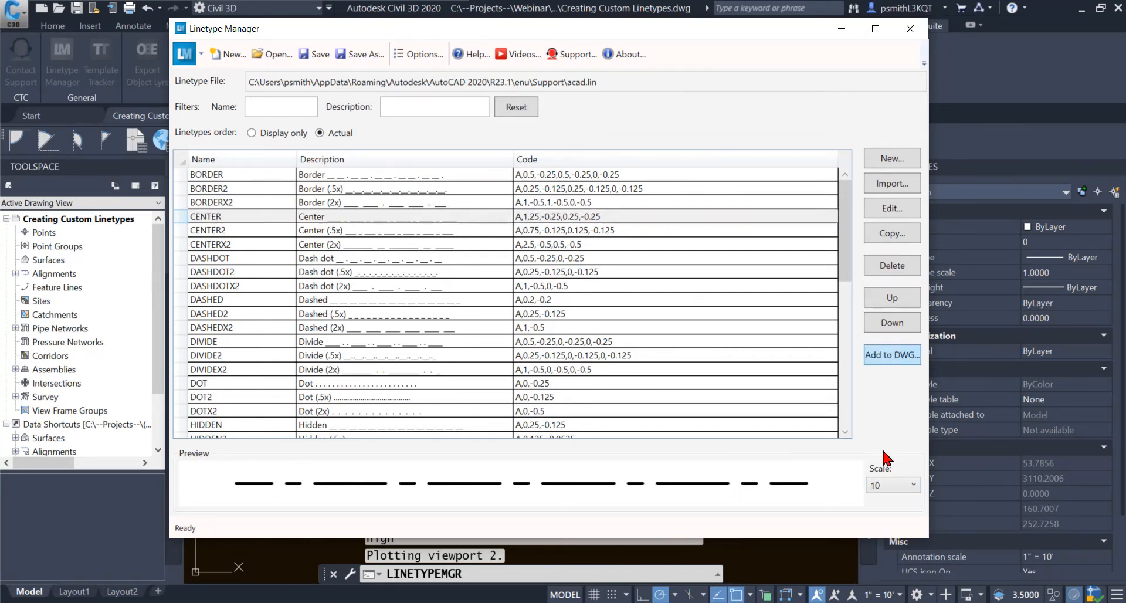
pyautogui.click(902, 486)
pyautogui.click(906, 486)
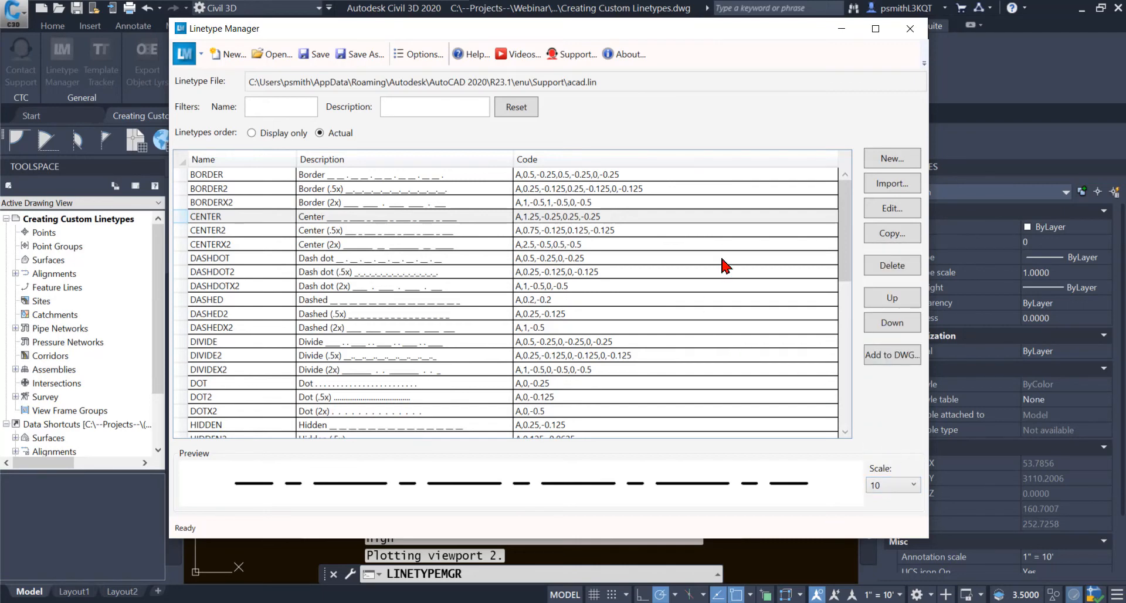
# - Open CENTER in the Linetype Editor, examine the length or distance of each line and space component, and close the editor
pyautogui.click(892, 211)
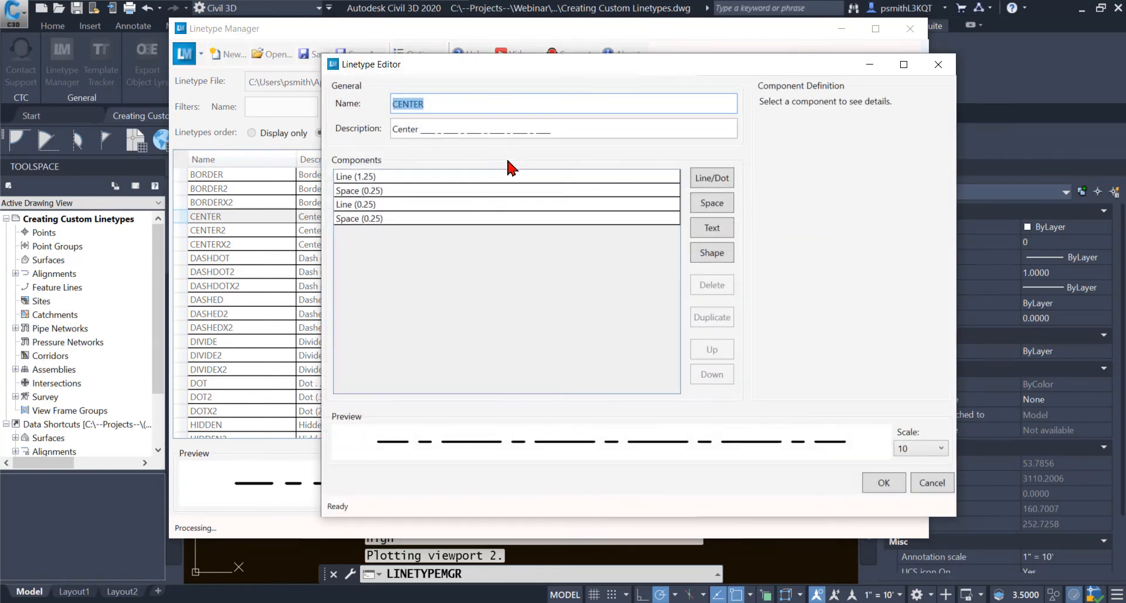
pyautogui.click(383, 178)
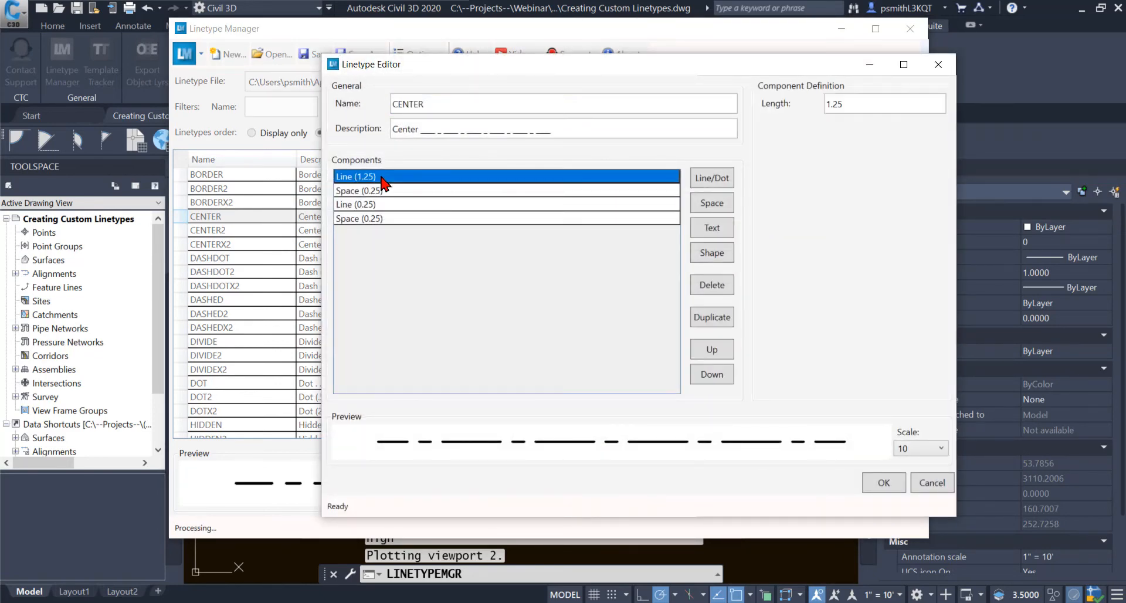
pyautogui.click(382, 192)
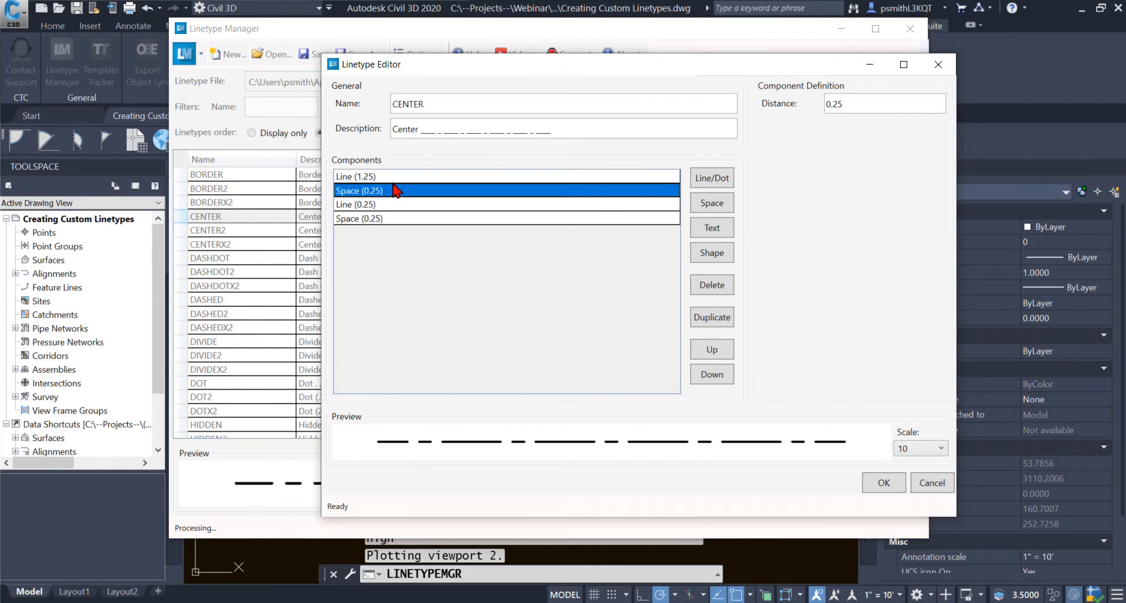
pyautogui.click(391, 181)
pyautogui.click(392, 190)
pyautogui.click(373, 176)
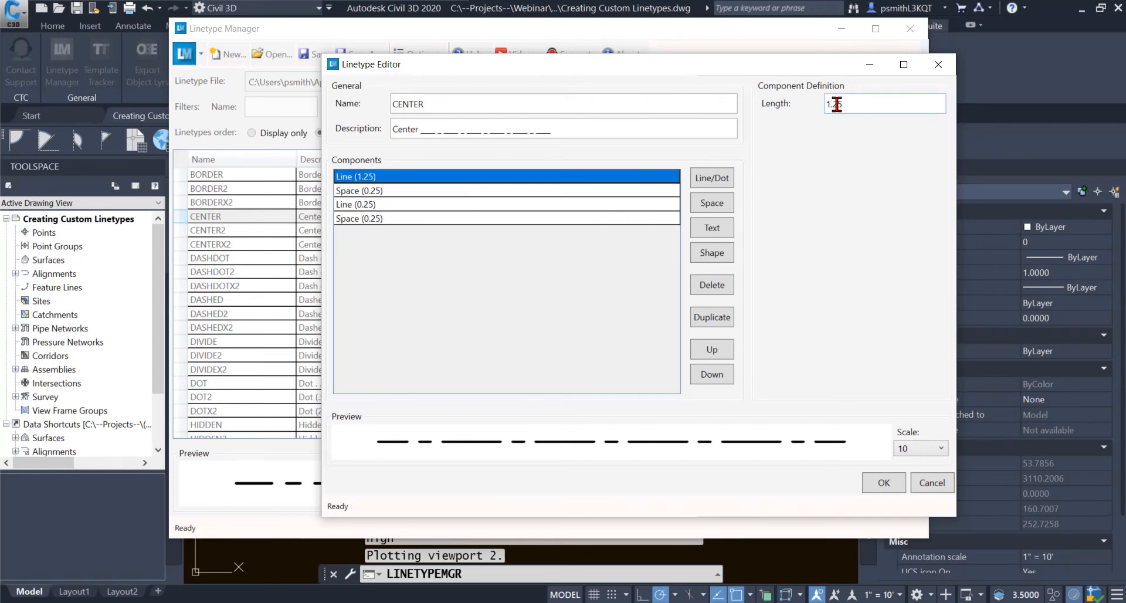
pyautogui.click(384, 192)
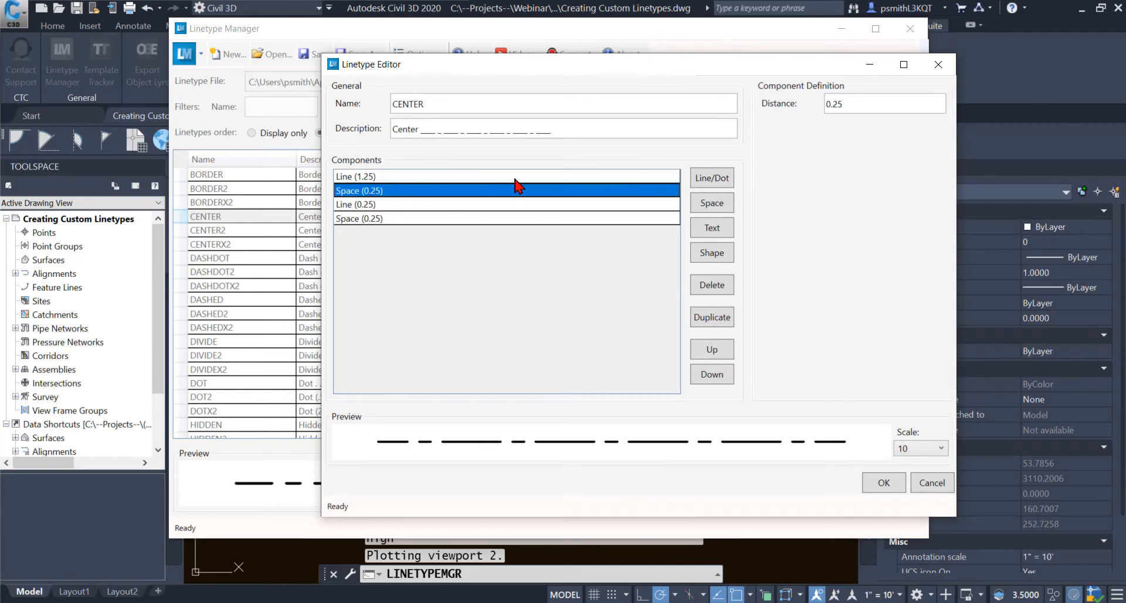
pyautogui.click(369, 205)
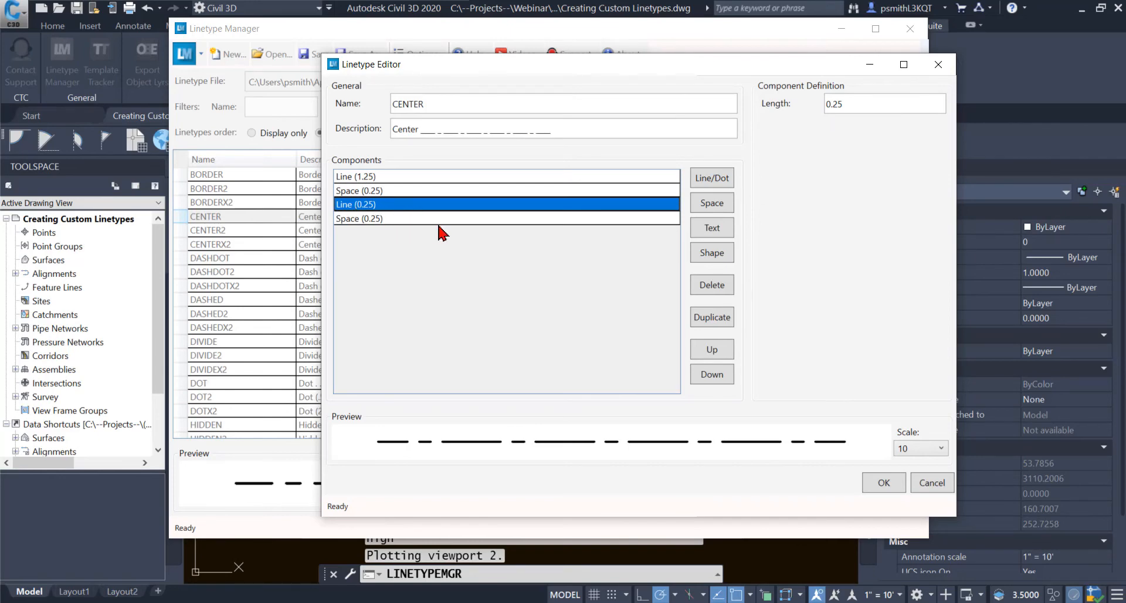
pyautogui.click(387, 221)
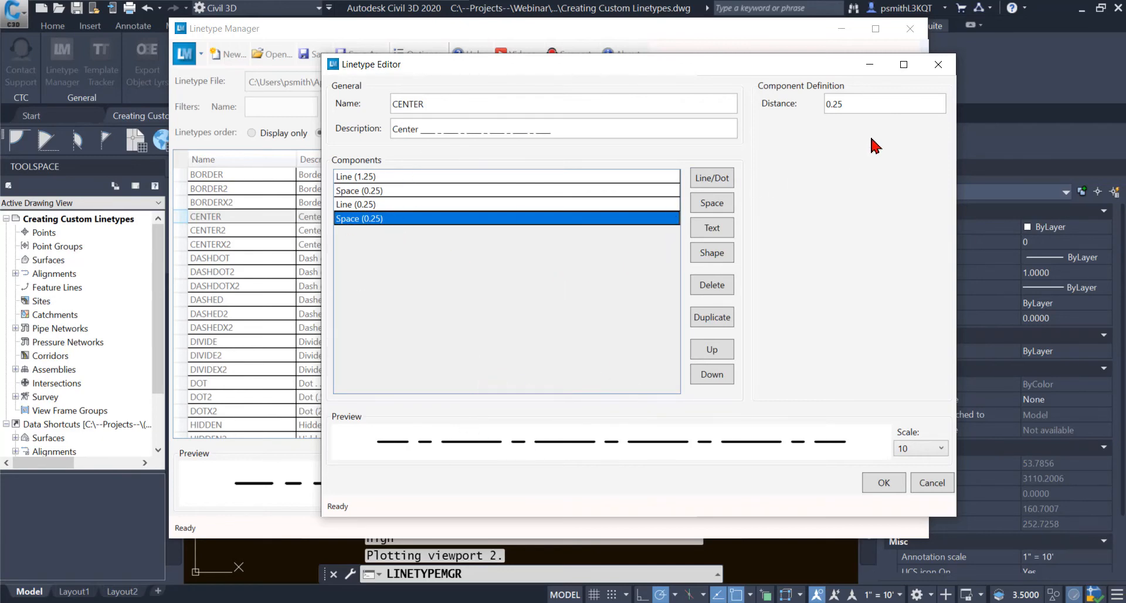
pyautogui.click(937, 65)
# - Open the TRACKS linetype in the Linetype Editor and examine the settings of its shape component
pyautogui.scroll(-9, 340, 299)
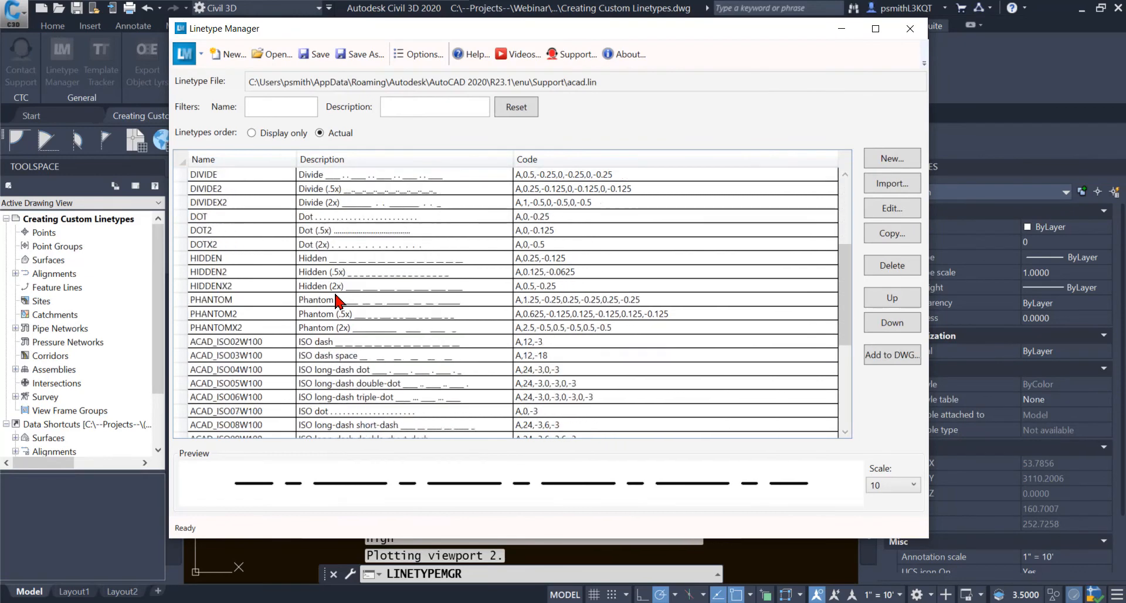
pyautogui.click(239, 356)
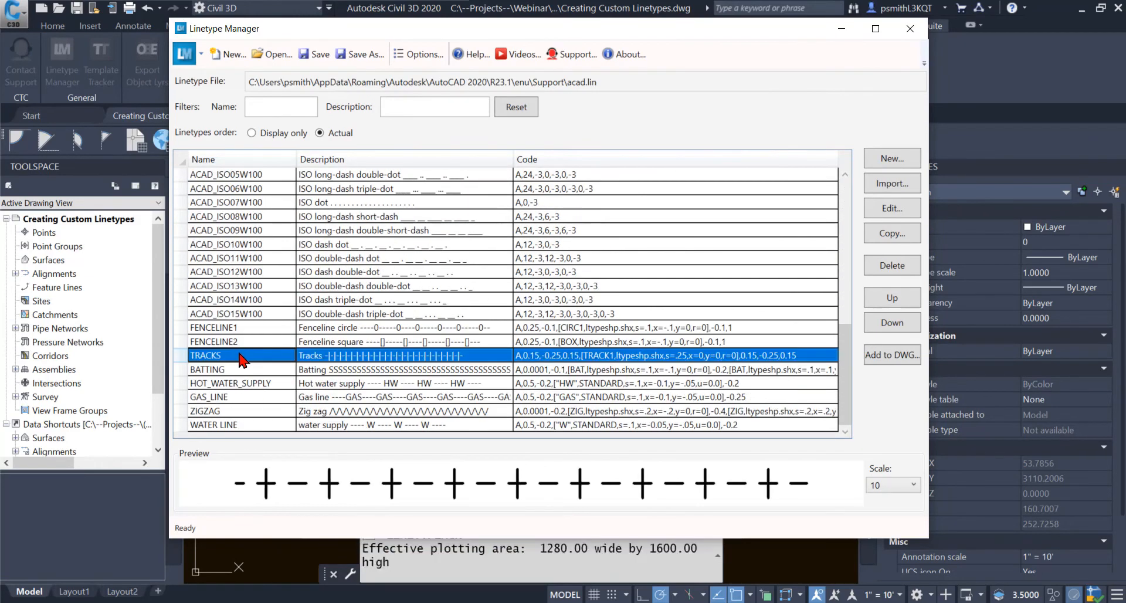
pyautogui.click(890, 210)
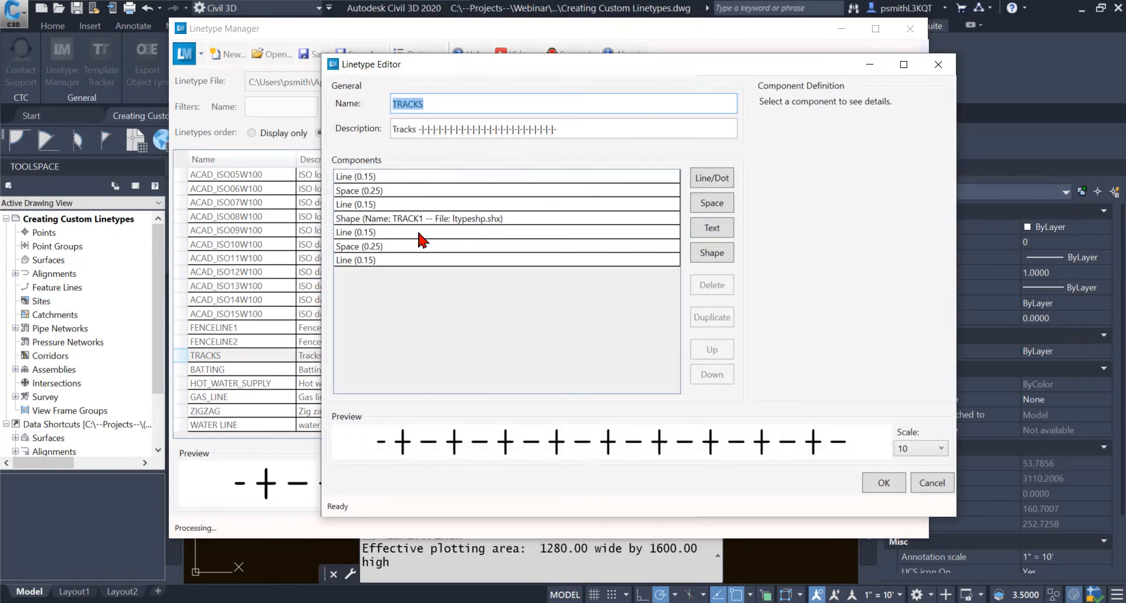
pyautogui.click(398, 221)
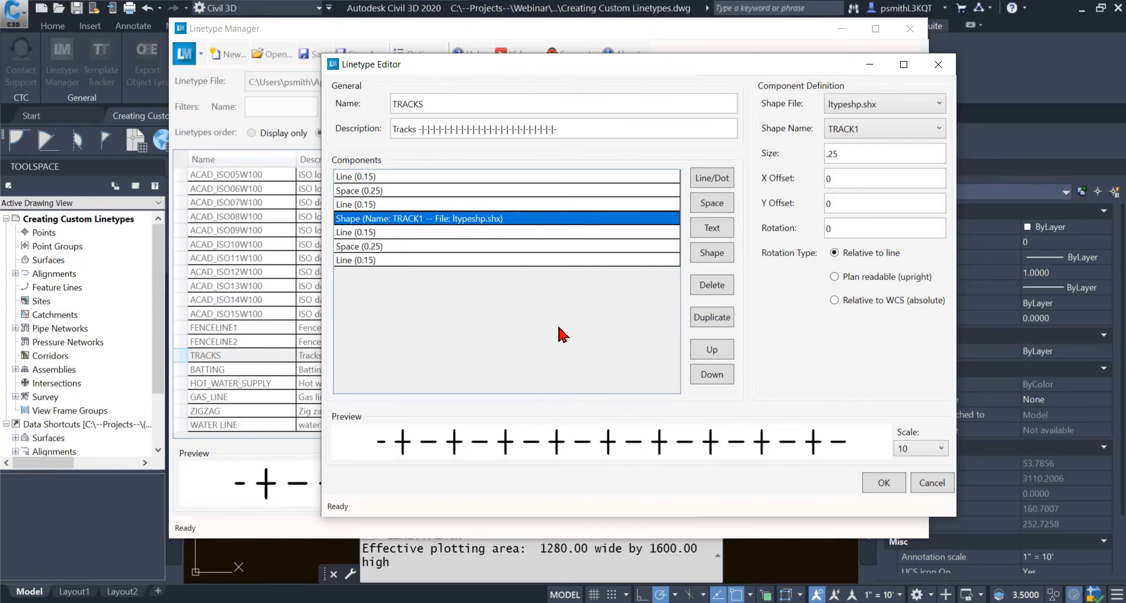
# - Delete every line and space component of the TRACKS linetype, keeping only the TRACK1 shape component
pyautogui.click(397, 190)
pyautogui.click(411, 177)
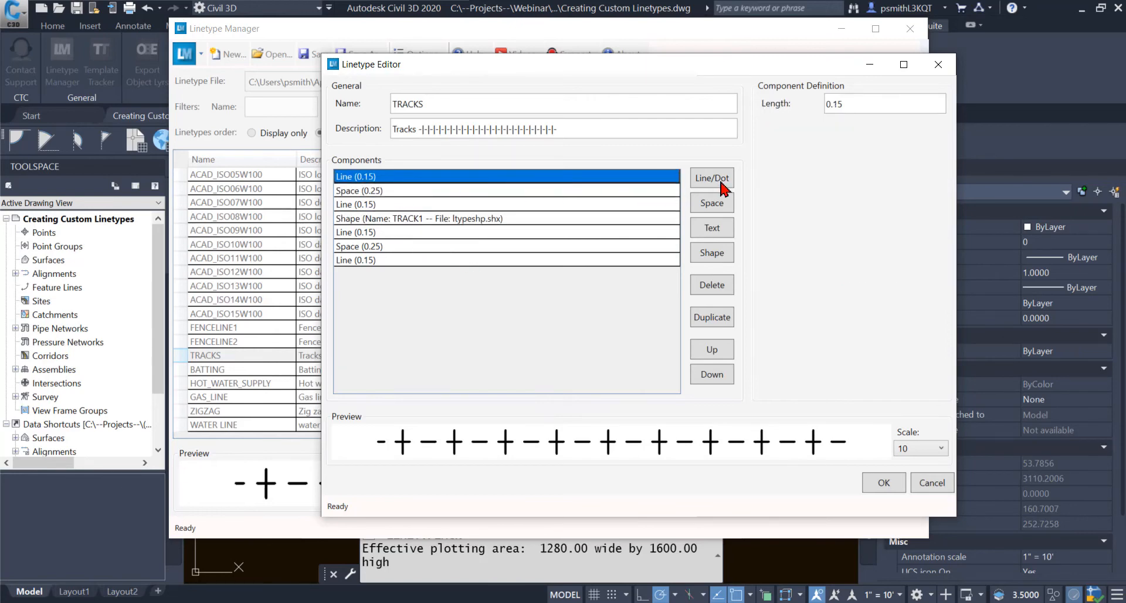
pyautogui.click(728, 290)
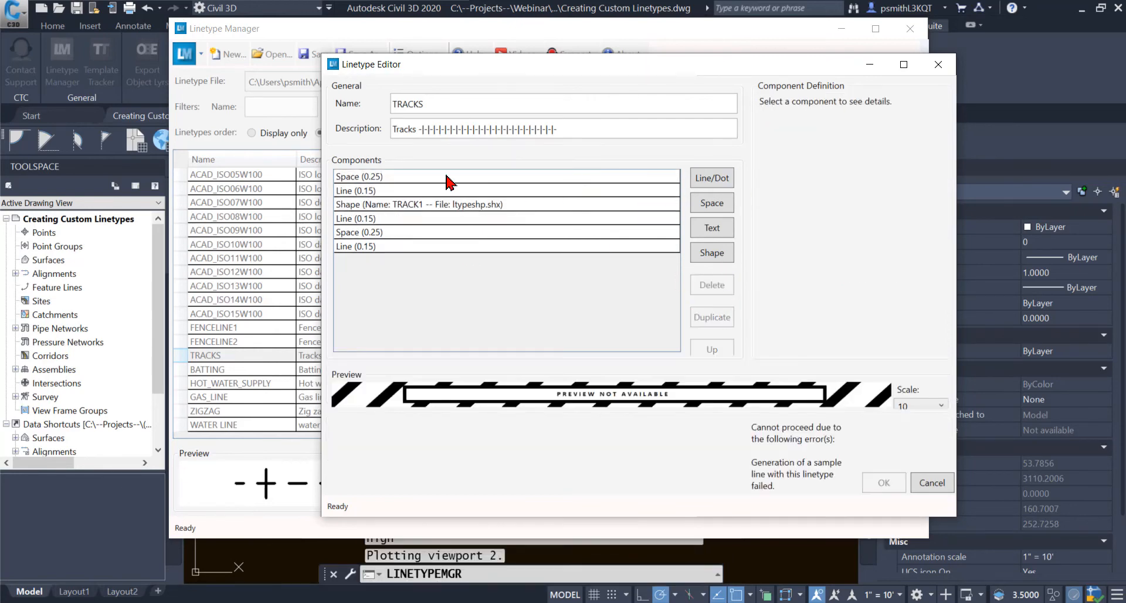
pyautogui.click(446, 179)
pyautogui.click(711, 287)
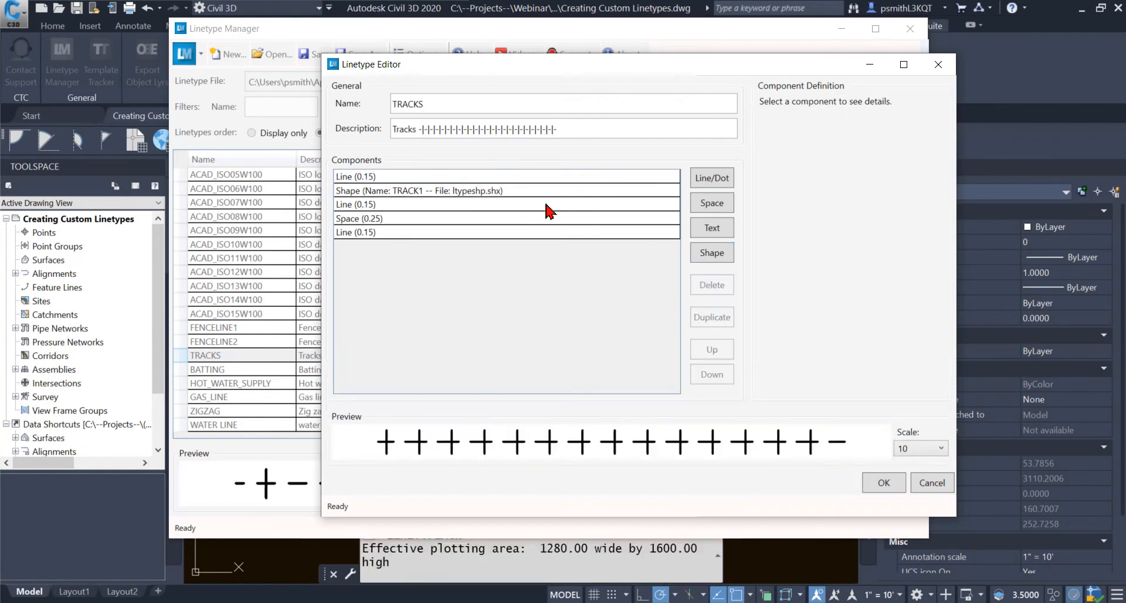
pyautogui.click(425, 176)
pyautogui.click(707, 287)
pyautogui.click(403, 191)
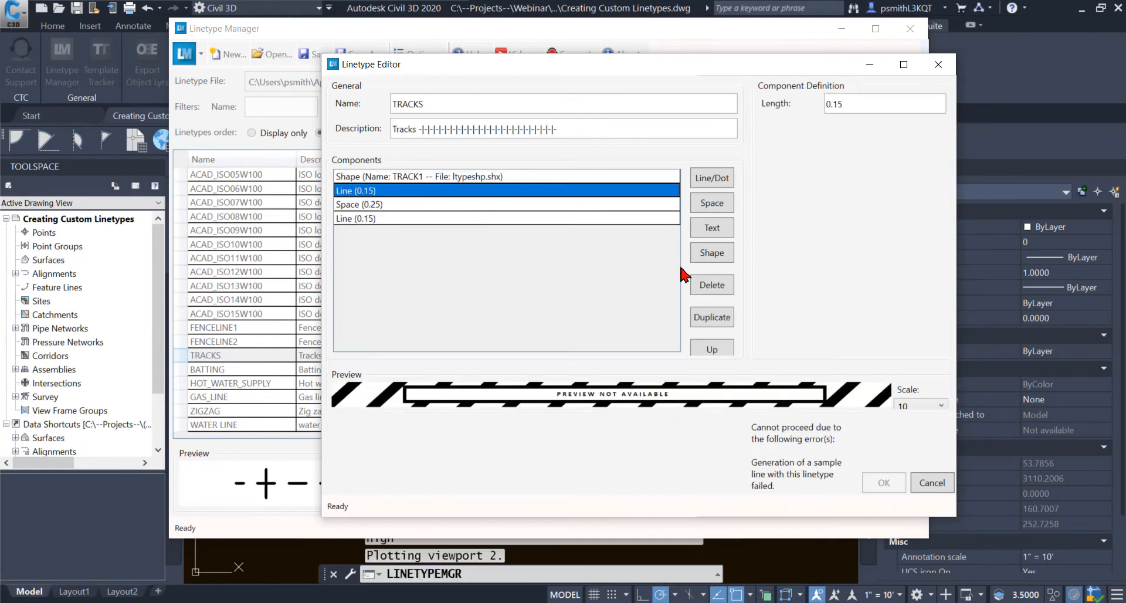
pyautogui.click(716, 290)
pyautogui.click(397, 191)
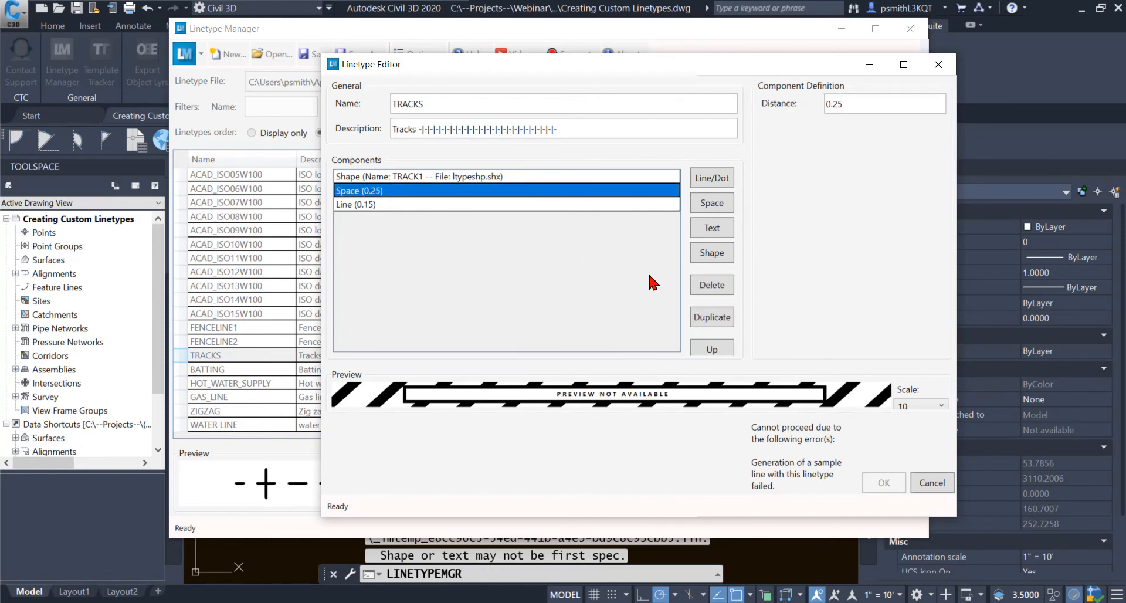
pyautogui.click(701, 287)
pyautogui.click(395, 192)
pyautogui.click(700, 287)
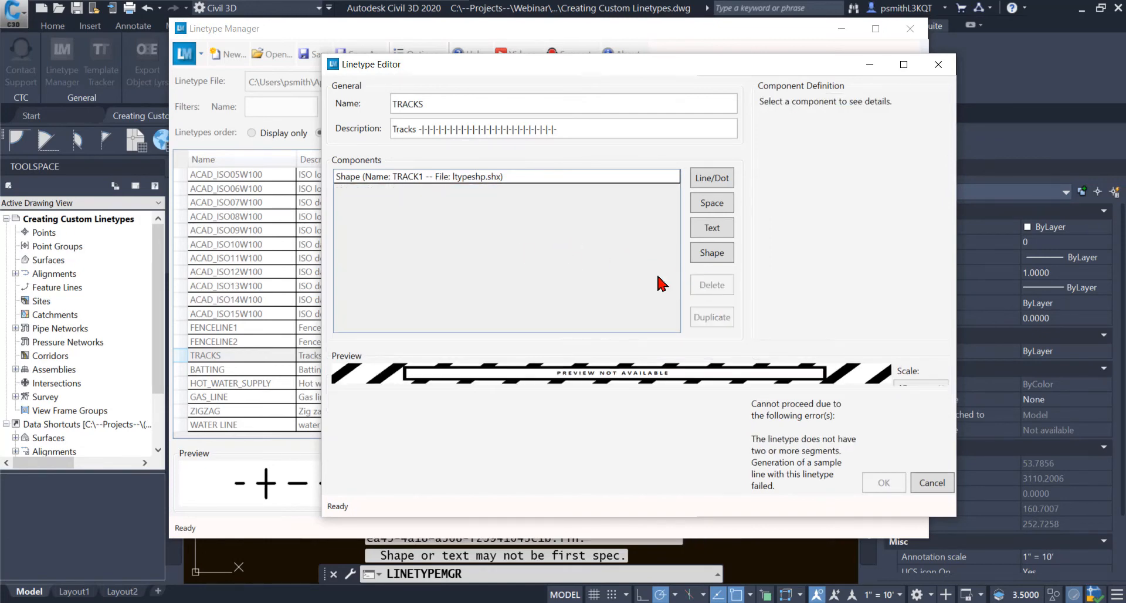
# - Add a line component, move it ahead of the TRACK1 shape, and set its length to 2
pyautogui.click(712, 179)
pyautogui.click(602, 191)
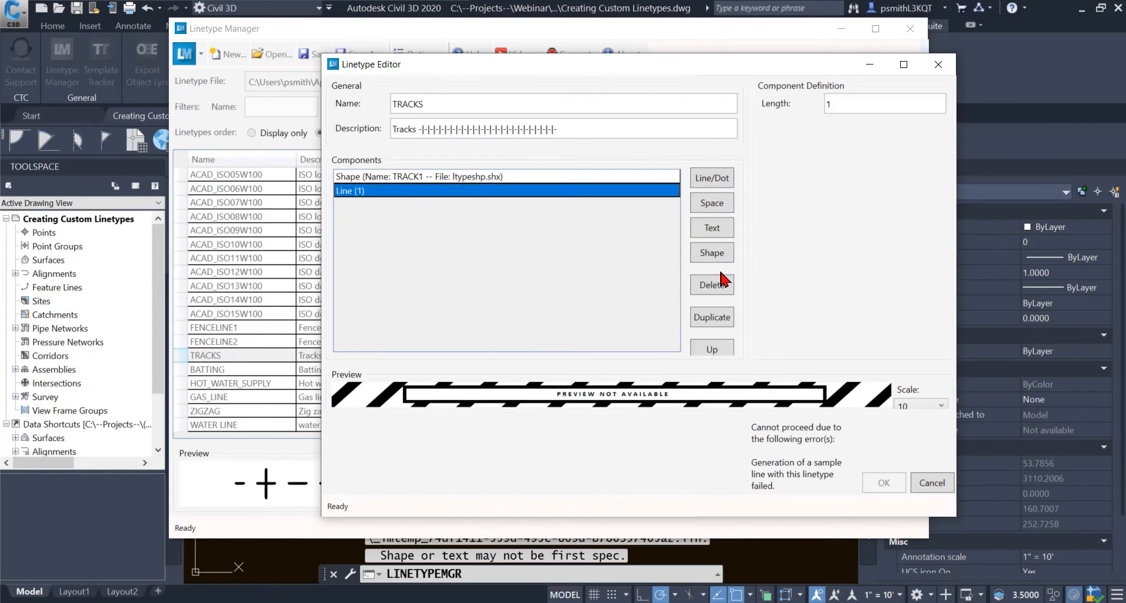
pyautogui.click(720, 348)
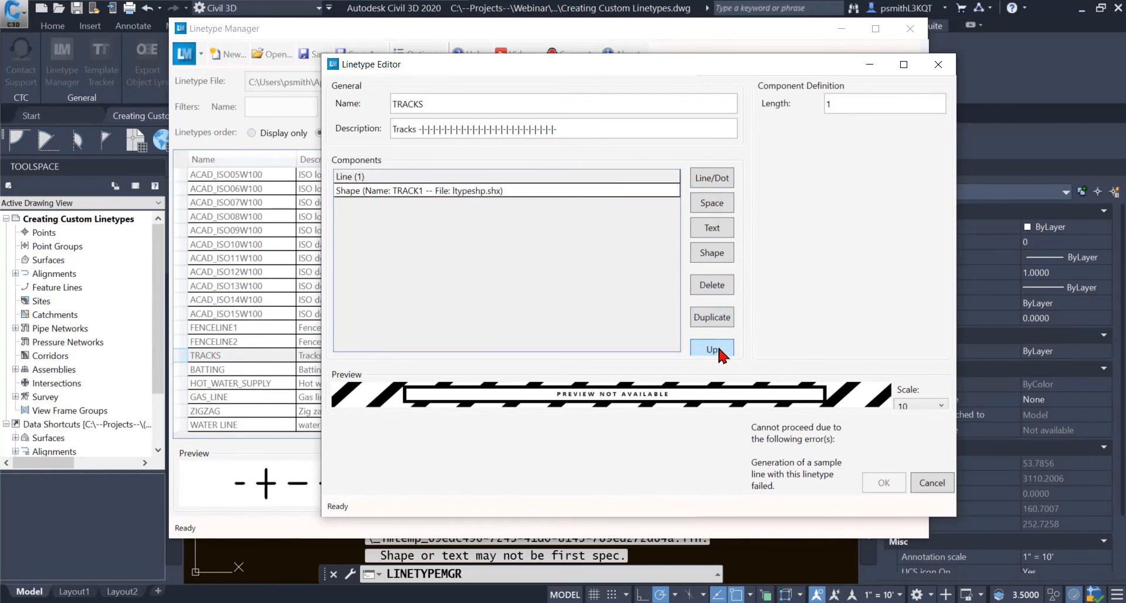
pyautogui.click(392, 177)
pyautogui.click(854, 106)
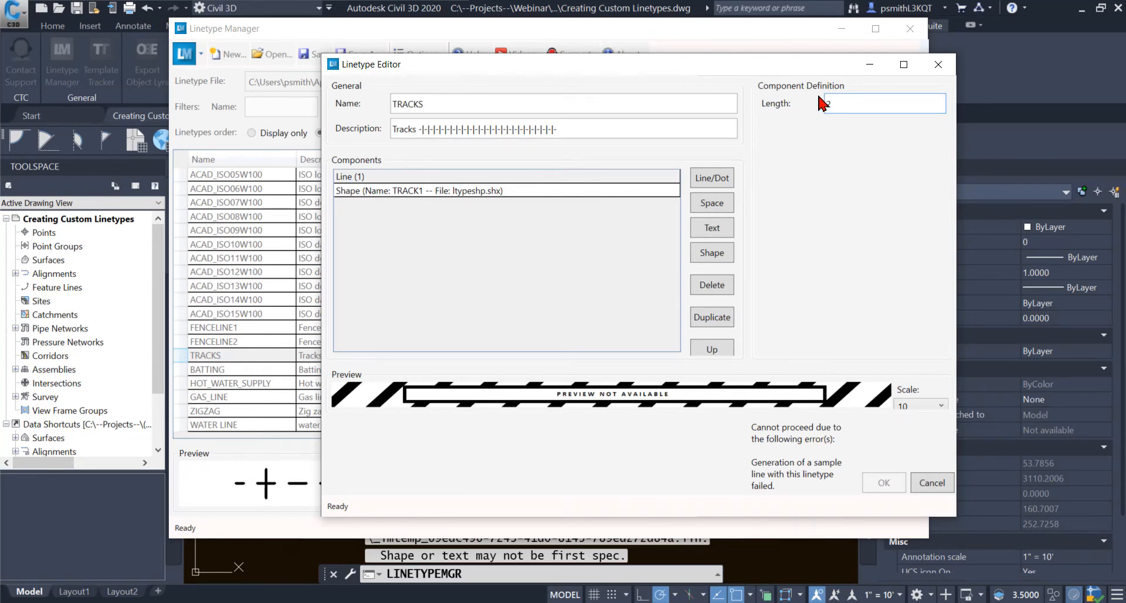
pyautogui.click(537, 178)
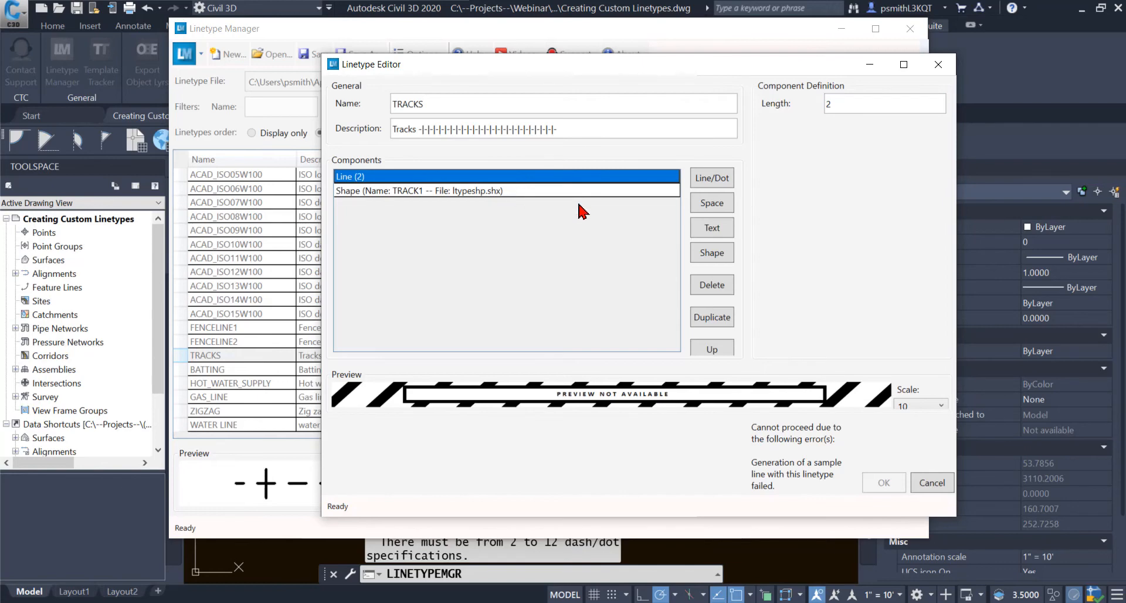
# - Add a space component between the line and the TRACK1 shape and set its distance to .5
pyautogui.click(709, 203)
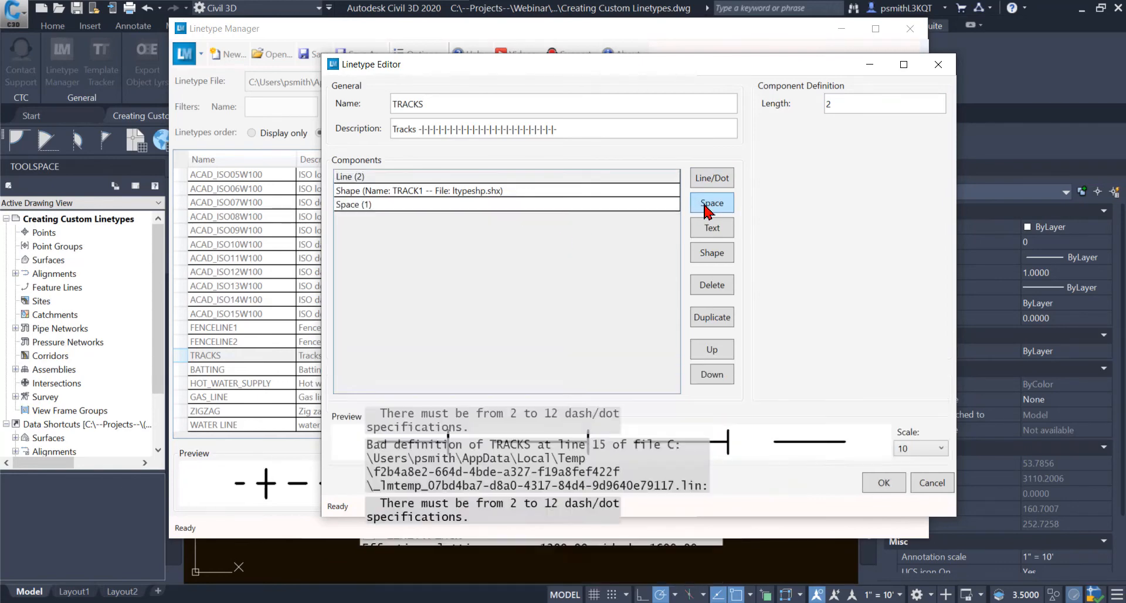
pyautogui.click(457, 206)
pyautogui.click(708, 353)
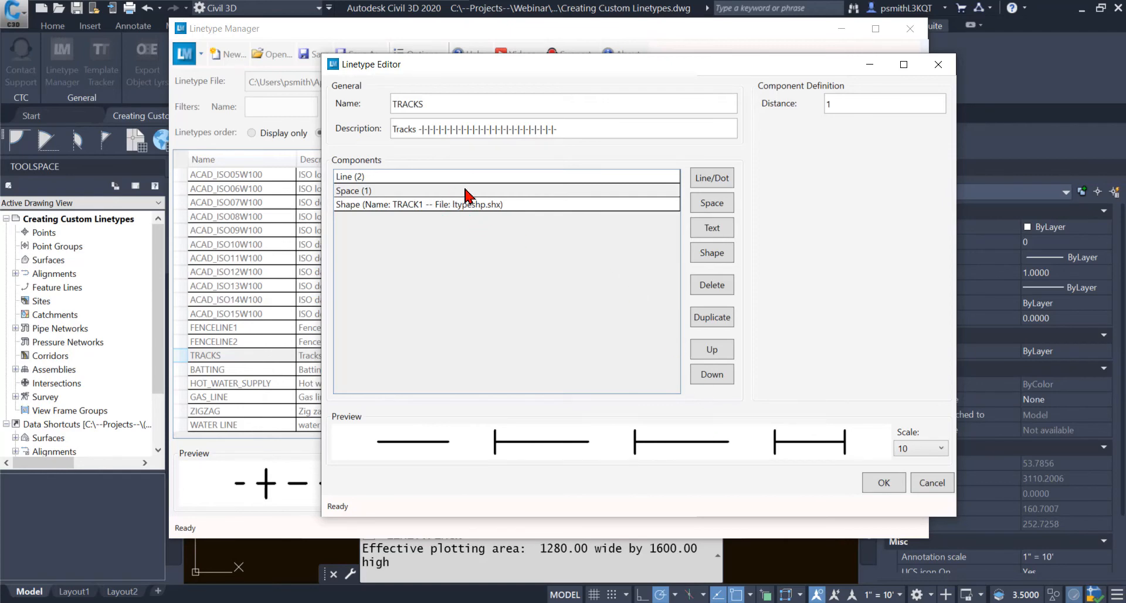
pyautogui.click(363, 193)
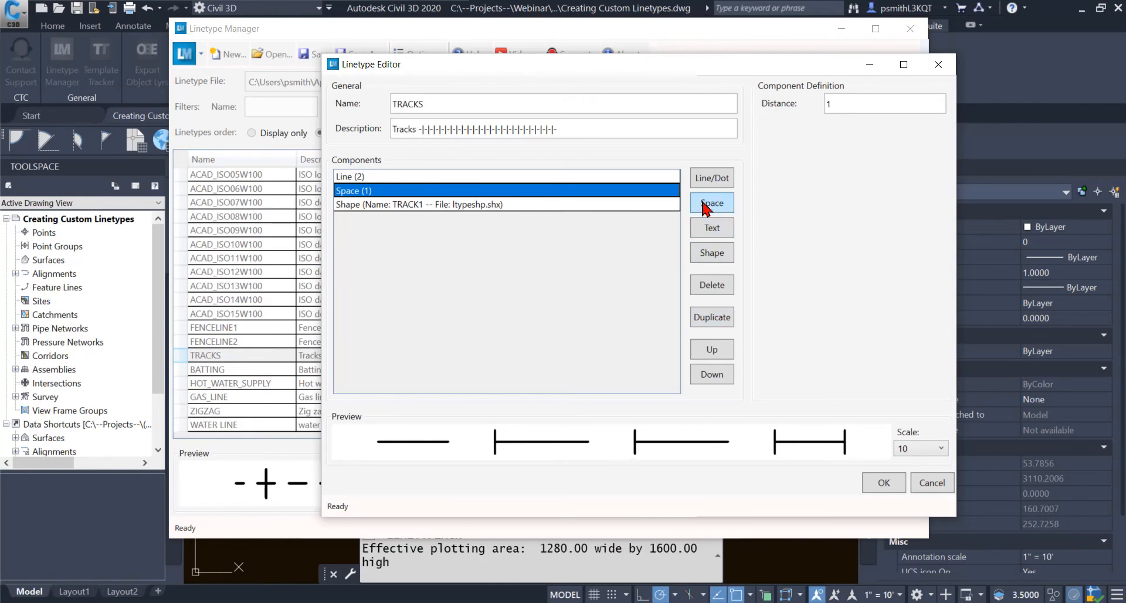
pyautogui.doubleClick(853, 103)
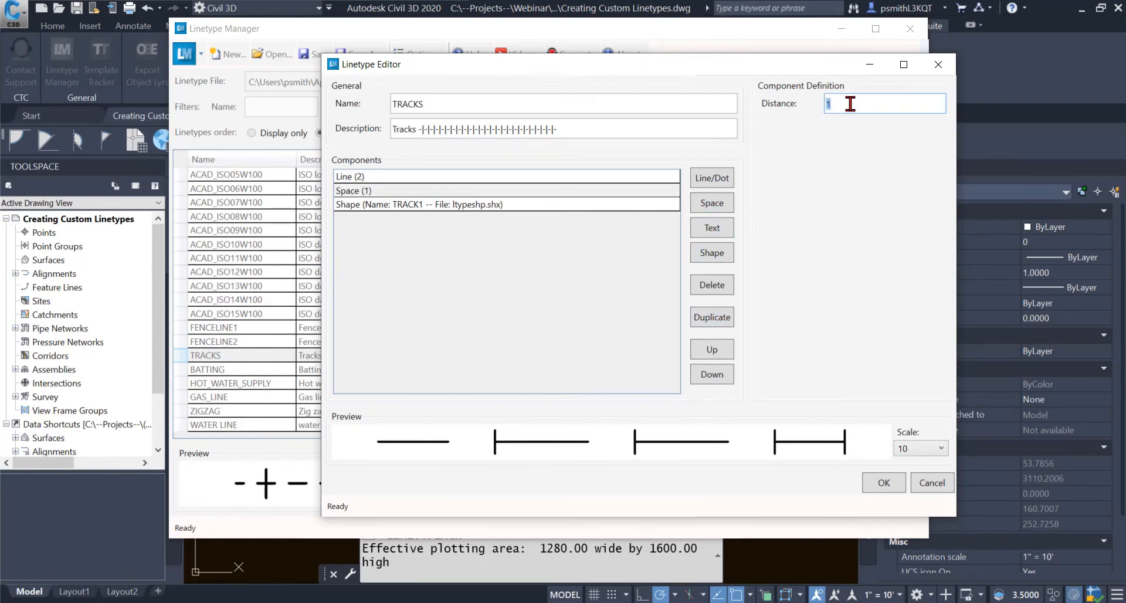
pyautogui.click(521, 191)
# - Add a space component after the TRACK1 shape and set its distance to .5
pyautogui.click(501, 206)
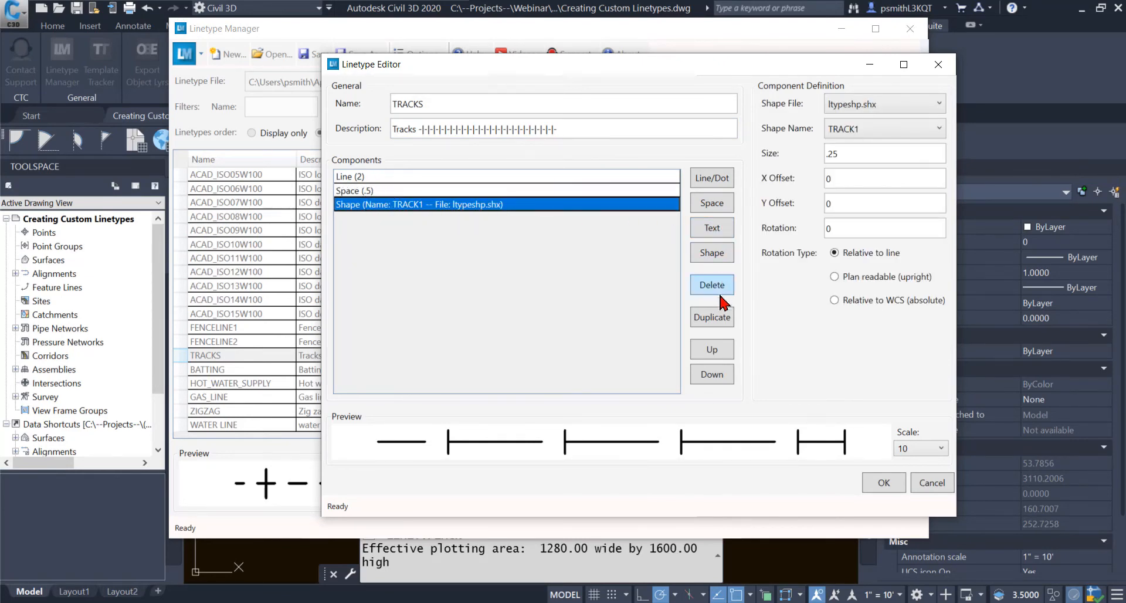
pyautogui.click(712, 203)
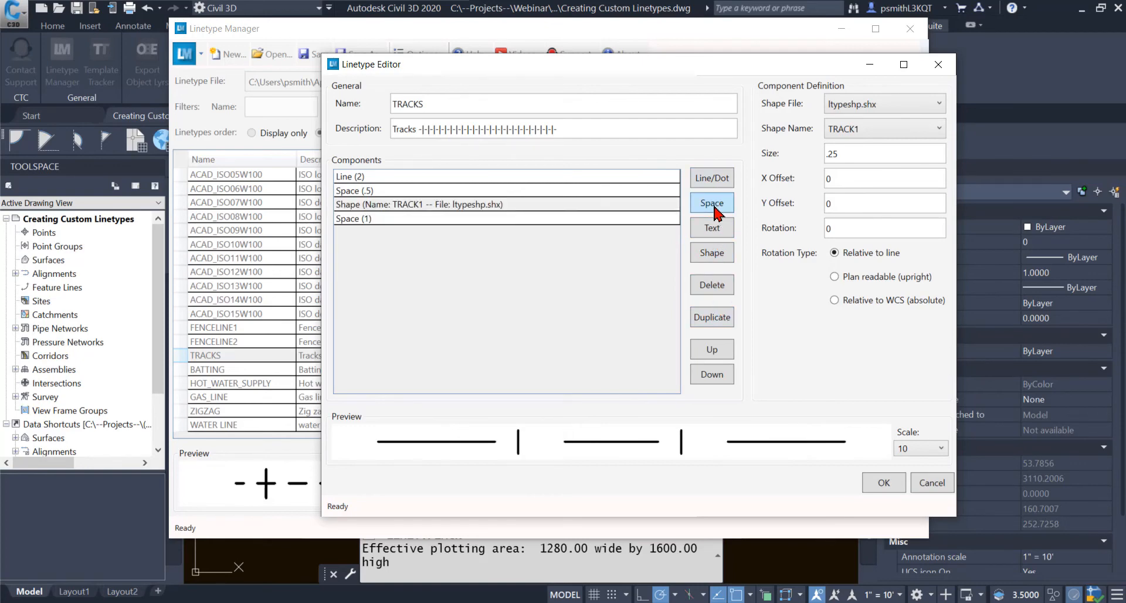
pyautogui.click(478, 218)
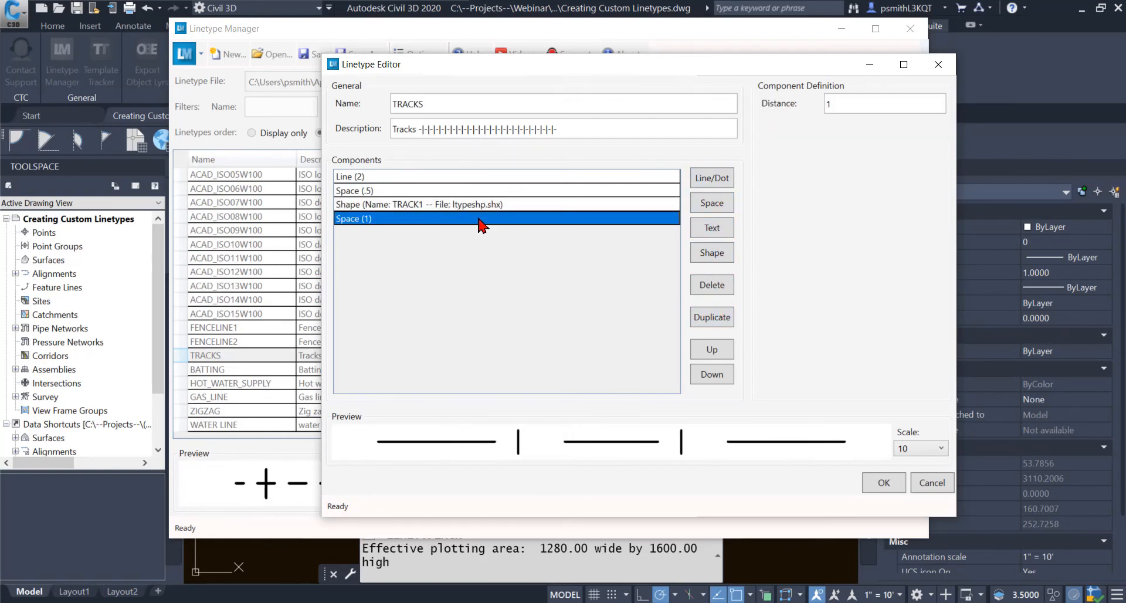
pyautogui.click(871, 104)
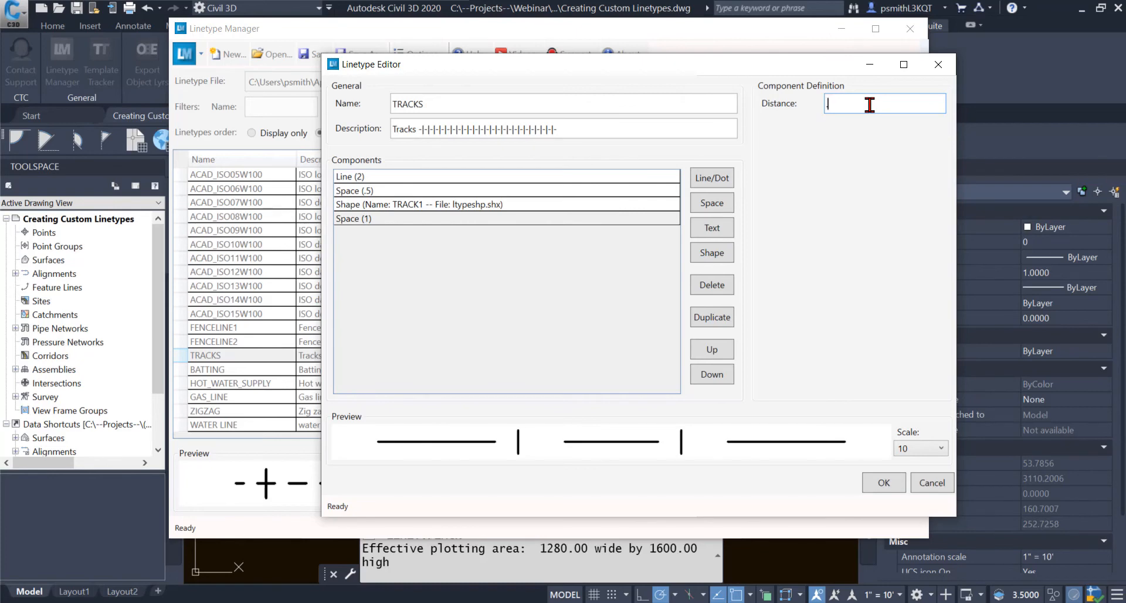
pyautogui.click(509, 223)
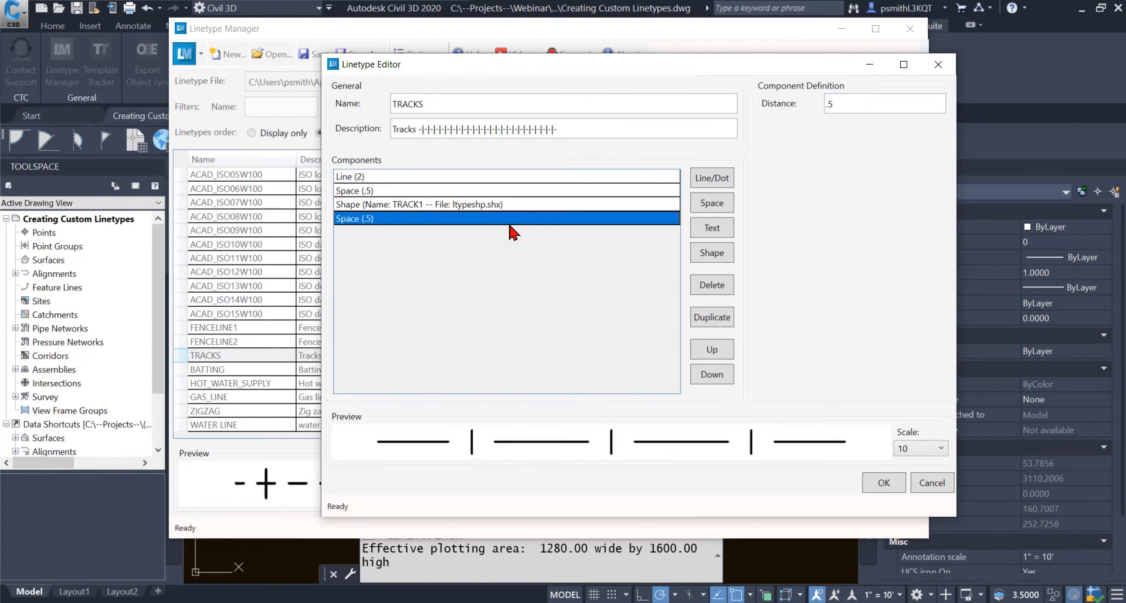
# - Add a line component at the end of the TRACKS pattern and set its length to 2
pyautogui.click(705, 179)
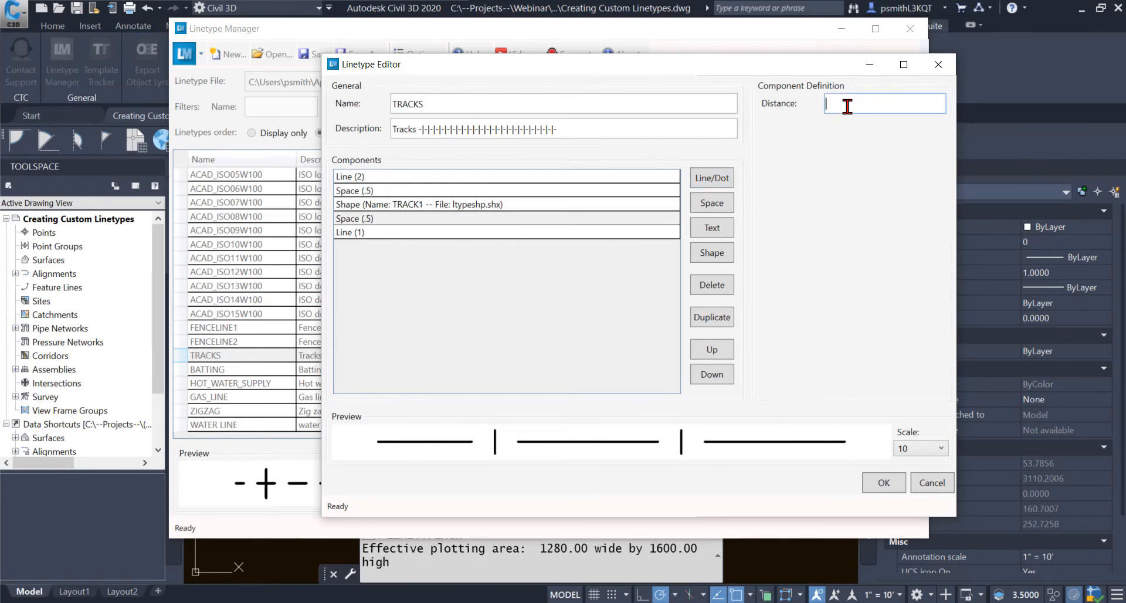
pyautogui.click(563, 233)
pyautogui.click(856, 104)
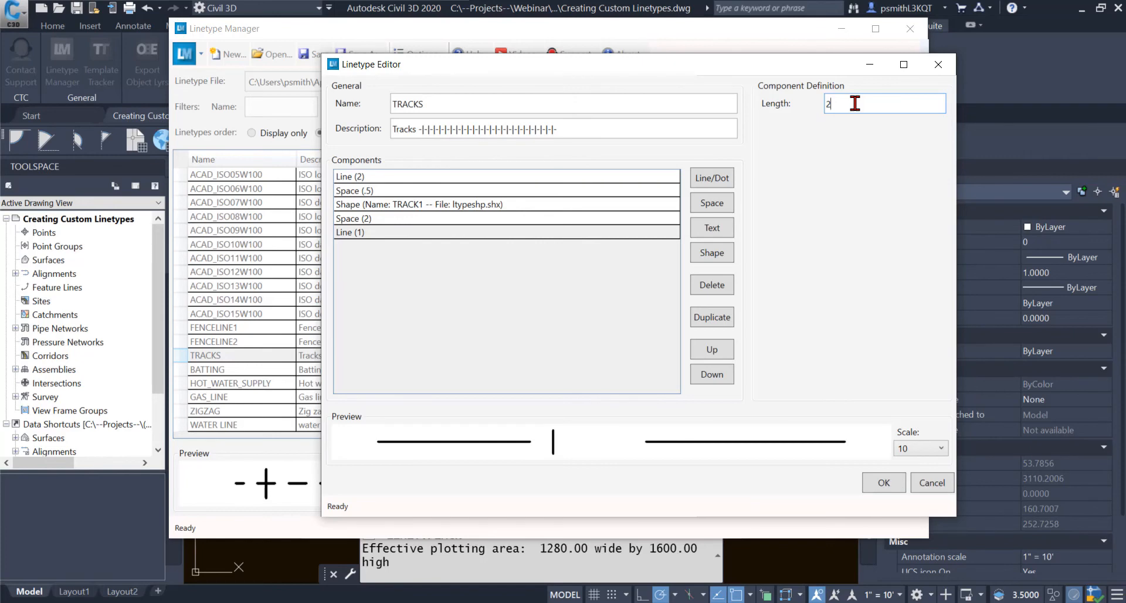
pyautogui.click(513, 235)
# - Set the distance of the space component after the TRACK1 shape back to .5
pyautogui.click(460, 219)
pyautogui.click(862, 103)
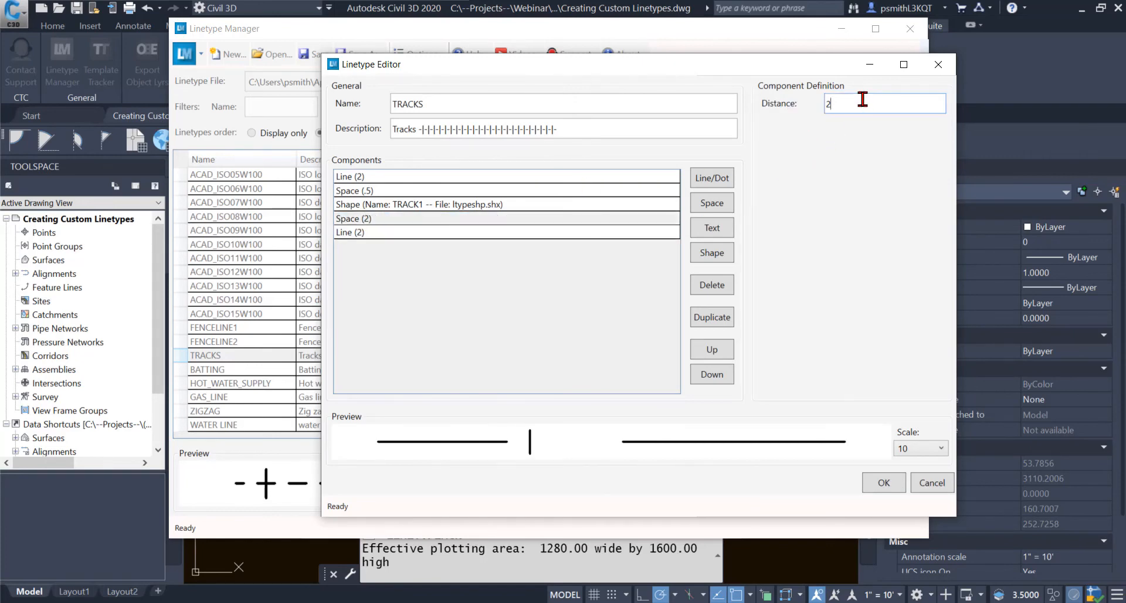
pyautogui.write('.5')
pyautogui.click(519, 221)
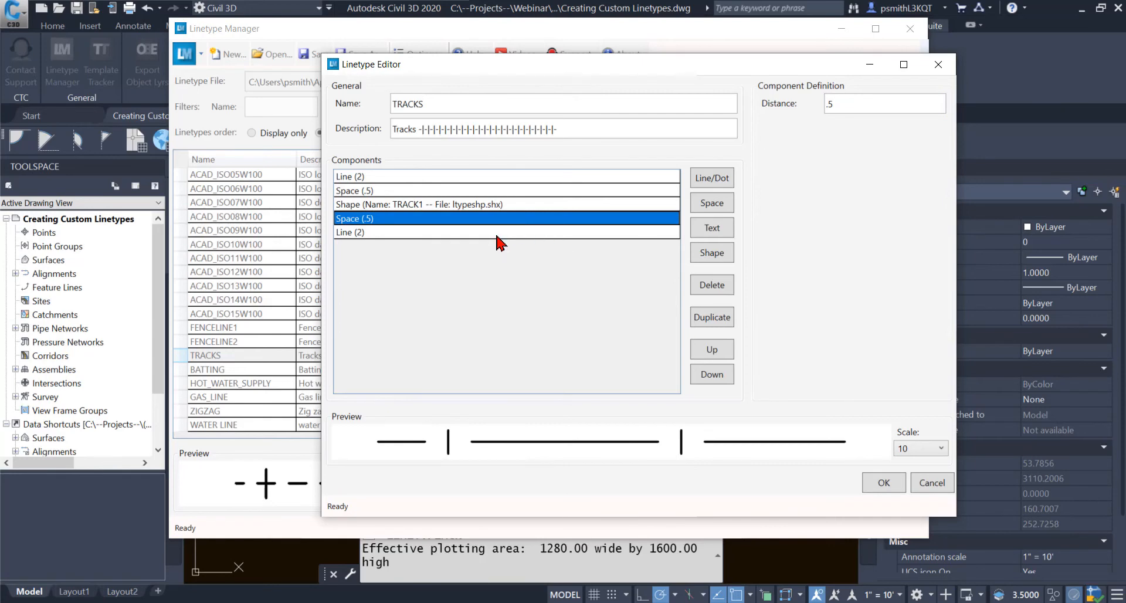
# - Set the preview scale to 5 and examine the settings of the space and TRACK1 shape components, including the shape file choice
pyautogui.click(487, 233)
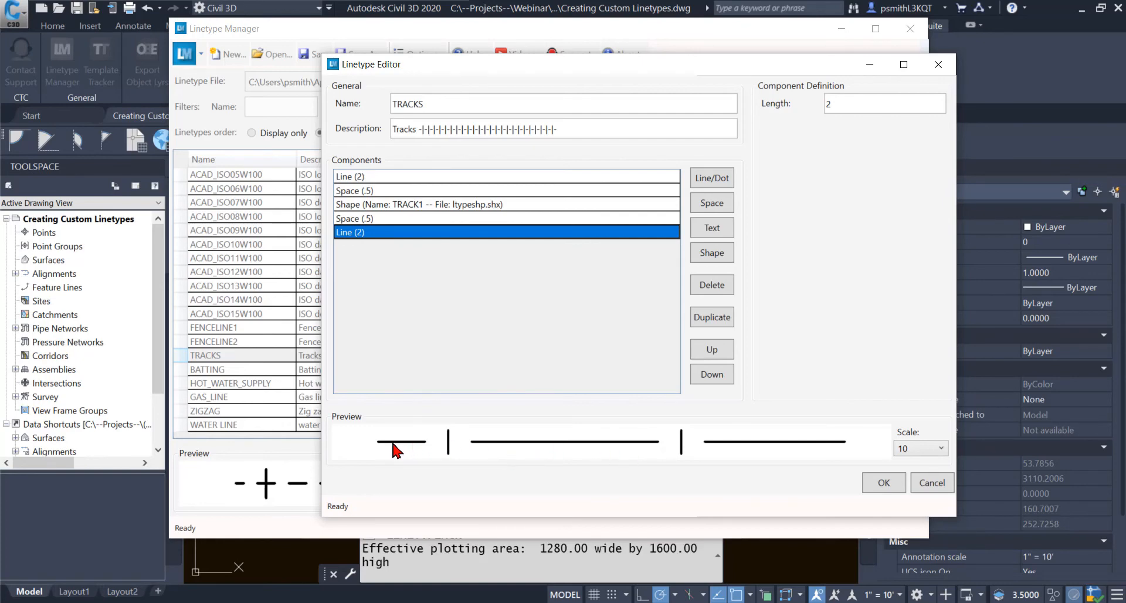
pyautogui.click(932, 452)
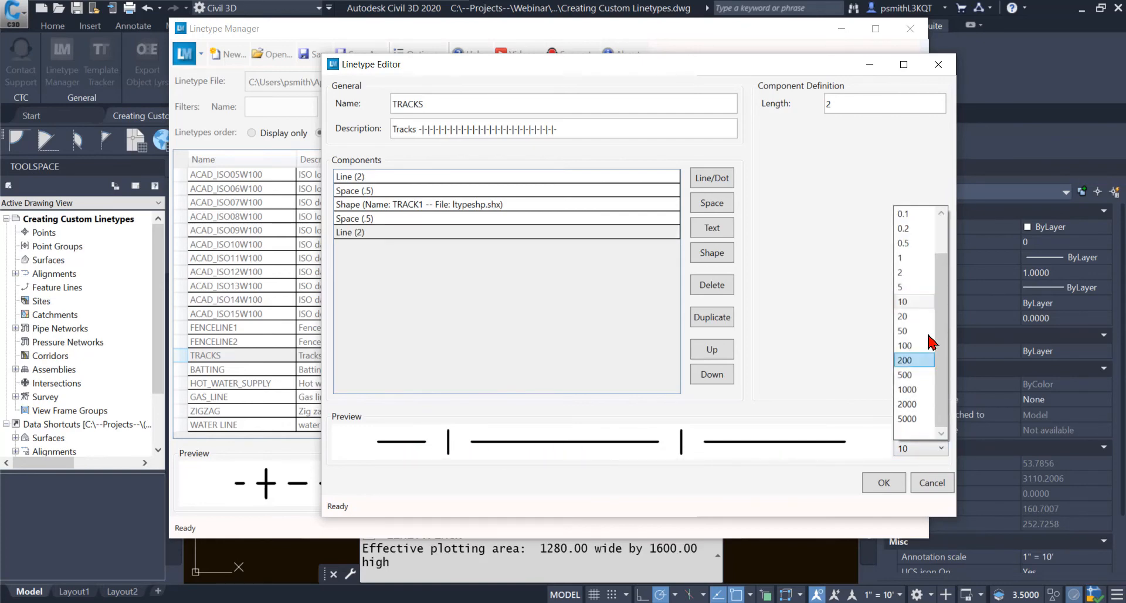
pyautogui.click(922, 298)
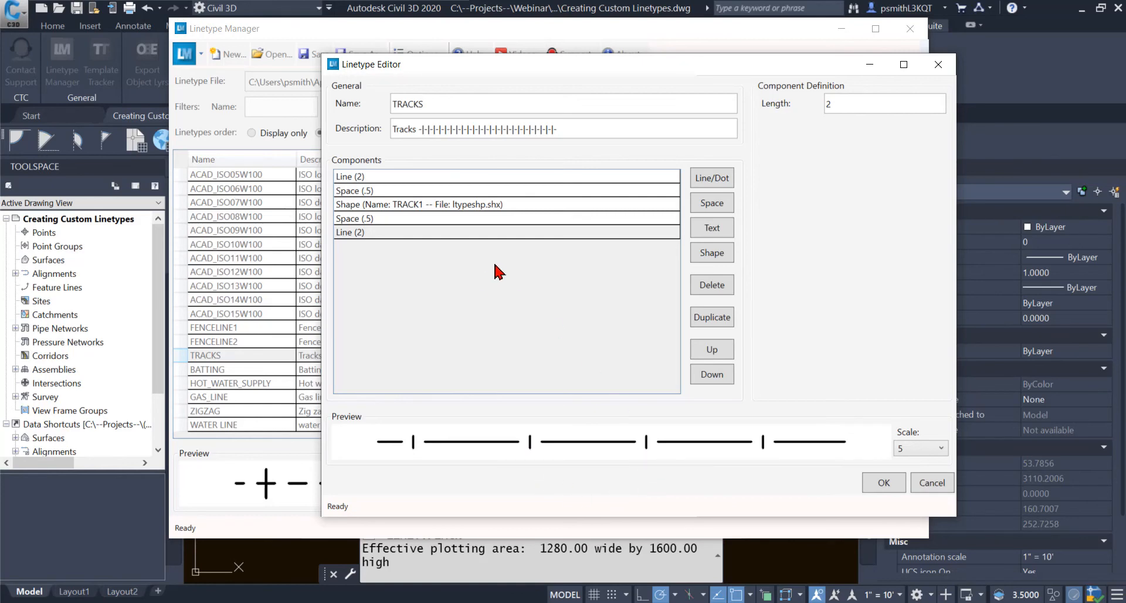
pyautogui.moveTo(521, 71); pyautogui.dragTo(492, 78)
pyautogui.click(375, 225)
pyautogui.click(413, 202)
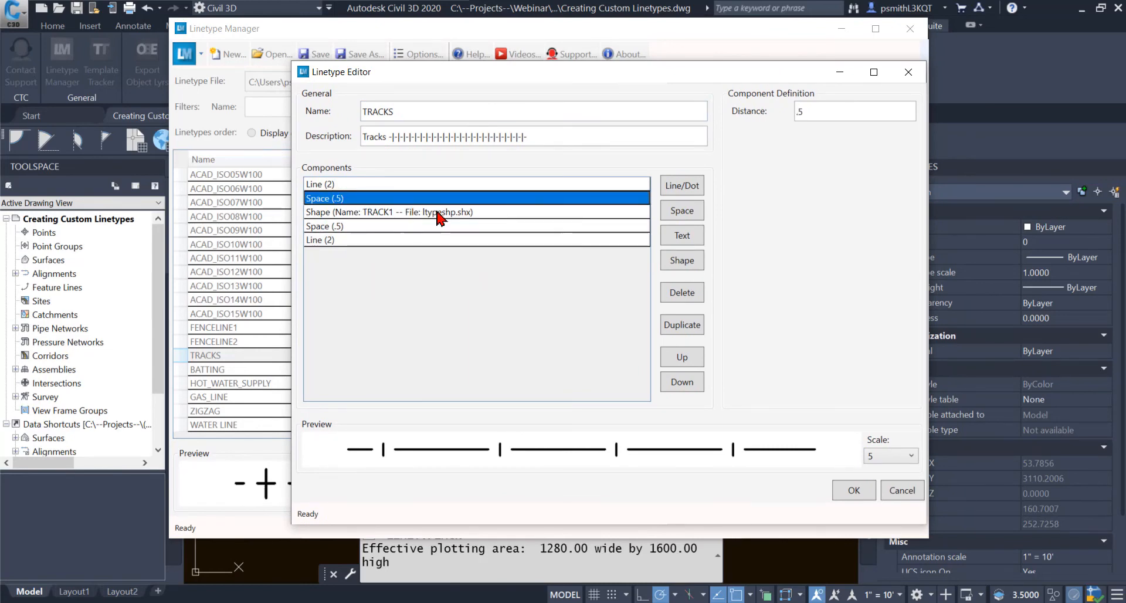
pyautogui.click(496, 214)
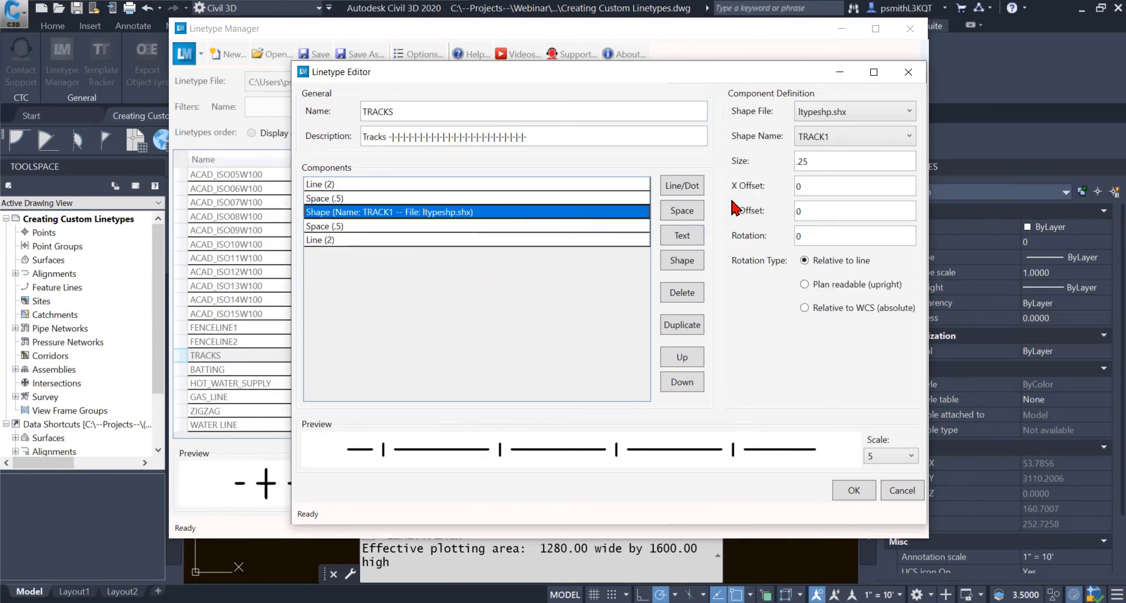
pyautogui.click(877, 116)
pyautogui.click(874, 114)
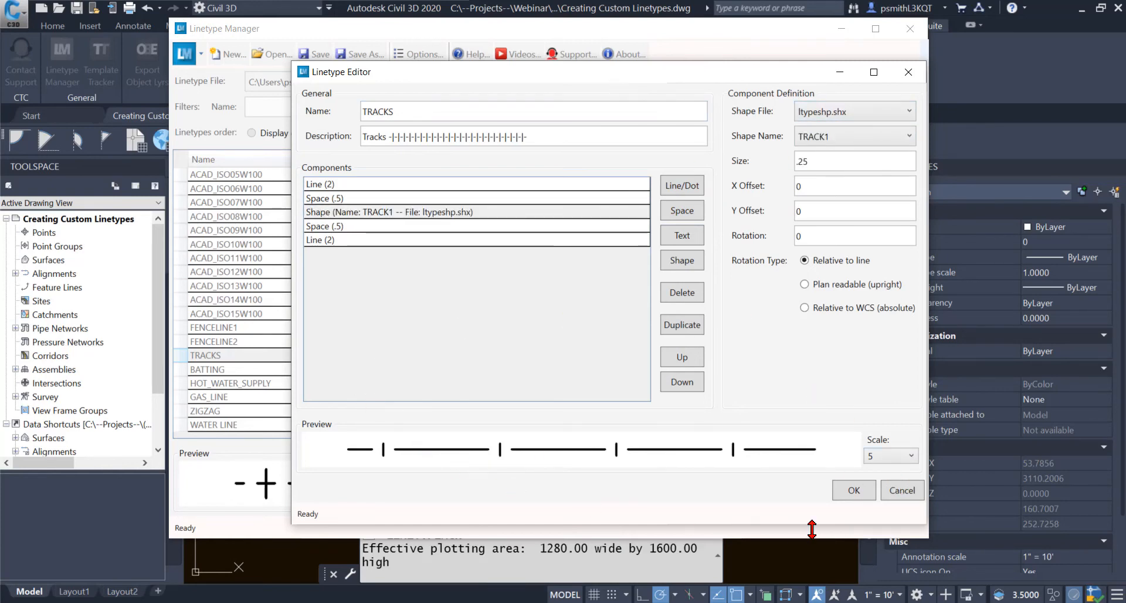
# - Accept the edited TRACKS definition and close the Linetype Manager without saving the changes to acad.lin
pyautogui.click(854, 490)
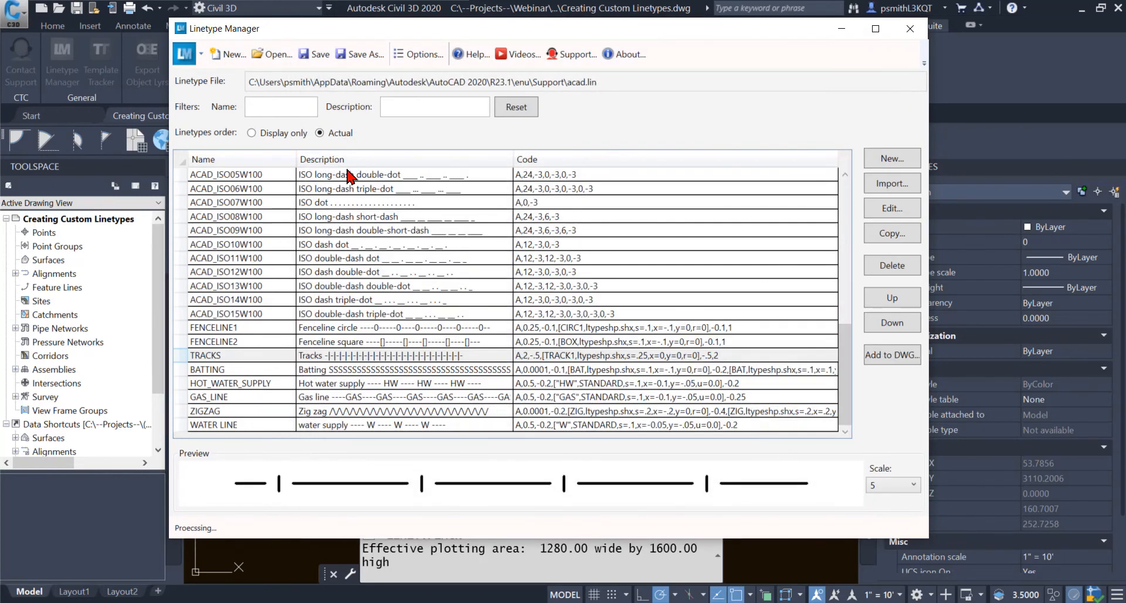
pyautogui.click(366, 357)
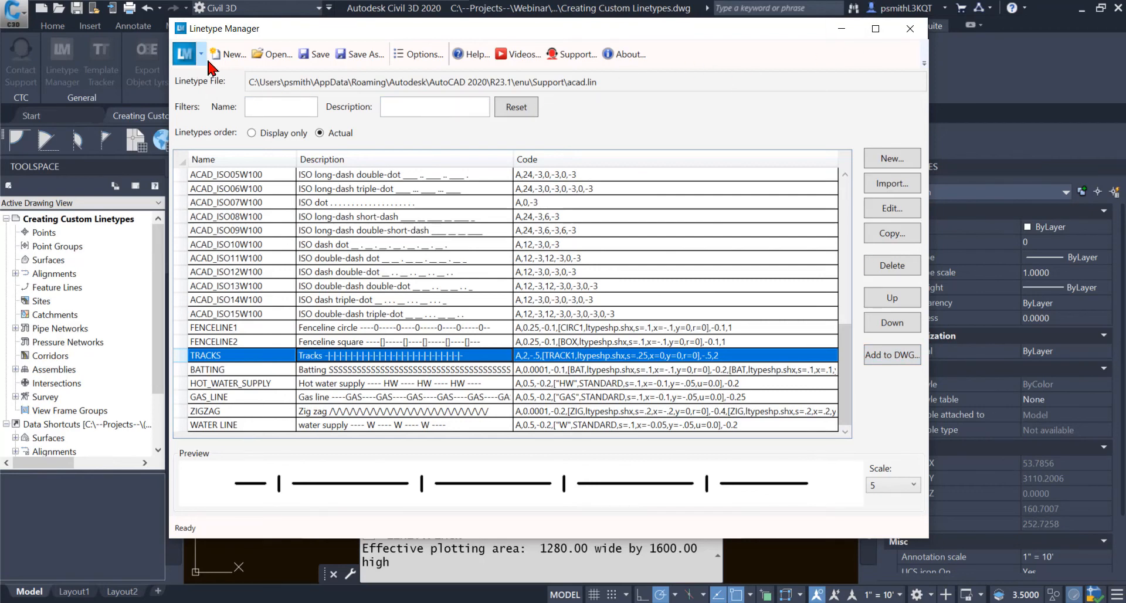
pyautogui.click(911, 36)
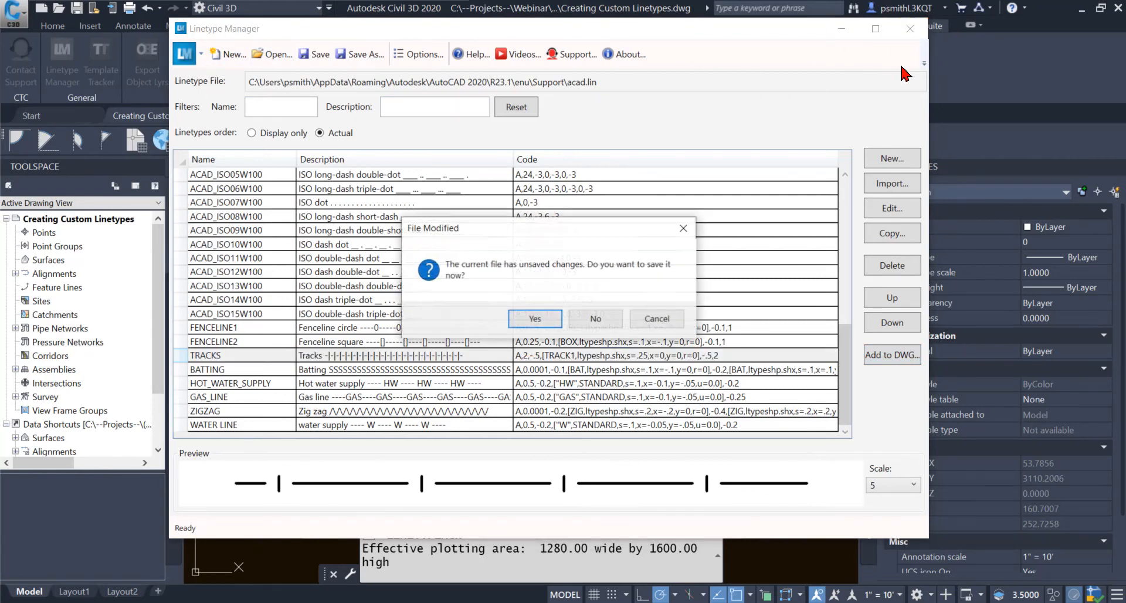
pyautogui.click(593, 319)
pyautogui.scroll(-3, 601, 319)
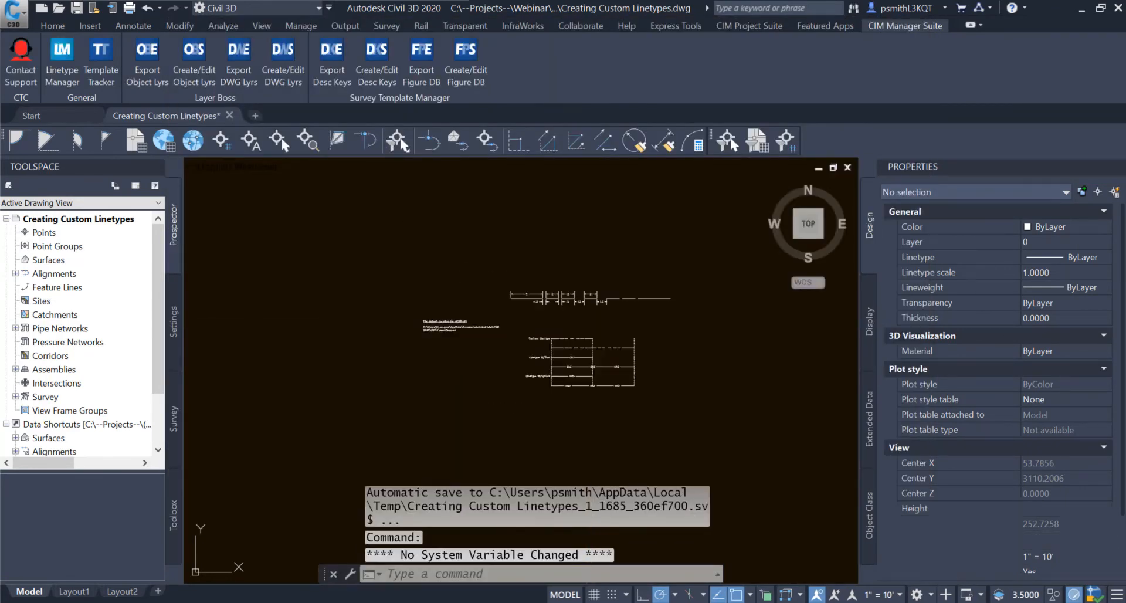
pyautogui.scroll(3, 601, 318)
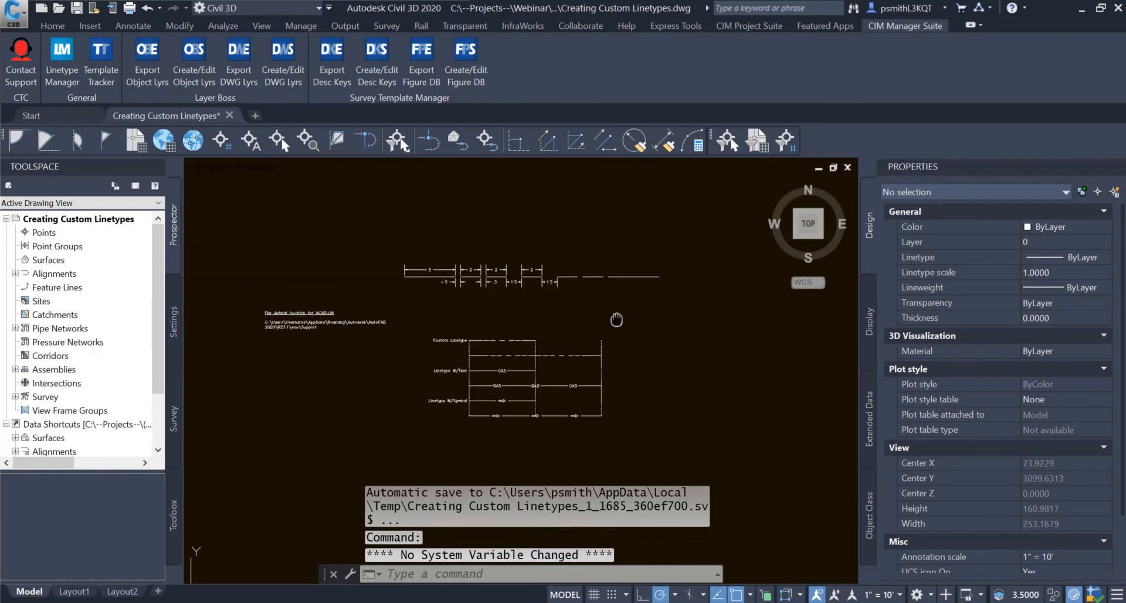
pyautogui.moveTo(671, 342)
pyautogui.mouseDown(button='middle')
pyautogui.moveTo(528, 320)
pyautogui.moveTo(675, 320)
pyautogui.moveTo(635, 301)
pyautogui.moveTo(616, 262)
pyautogui.mouseUp(button='middle')
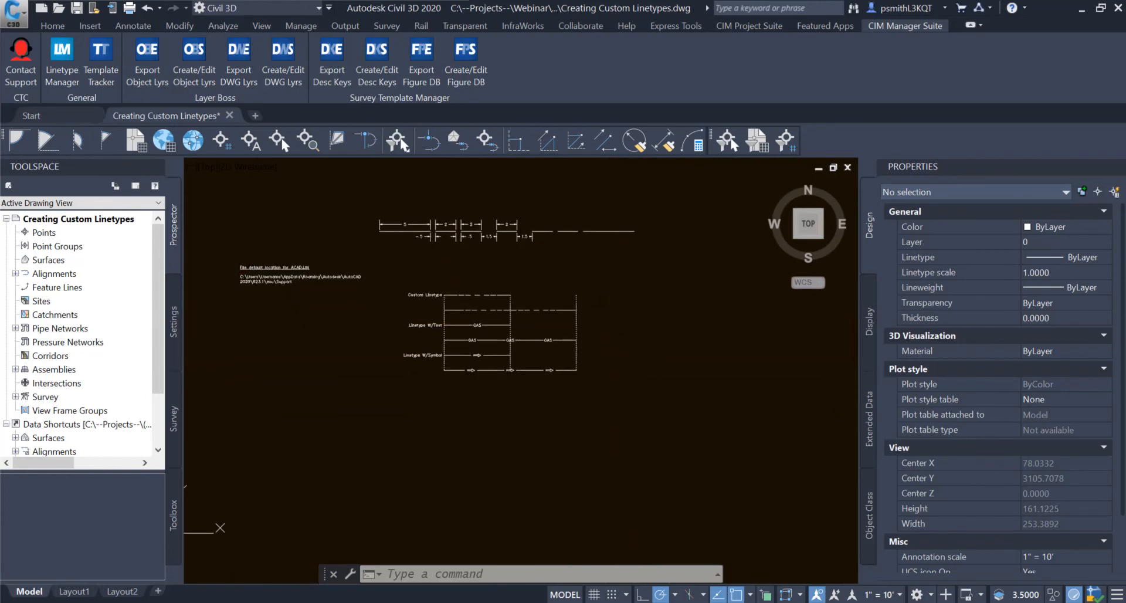
# - Draw a circle below the arrow linetype samples to serve as the outline of a face
pyautogui.scroll(2, 520, 382)
pyautogui.moveTo(517, 386)
pyautogui.mouseDown(button='middle')
pyautogui.moveTo(512, 439)
pyautogui.moveTo(628, 435)
pyautogui.moveTo(585, 424)
pyautogui.moveTo(611, 382)
pyautogui.moveTo(539, 367)
pyautogui.mouseUp(button='middle')
pyautogui.scroll(-2, 629, 436)
pyautogui.scroll(2, 590, 421)
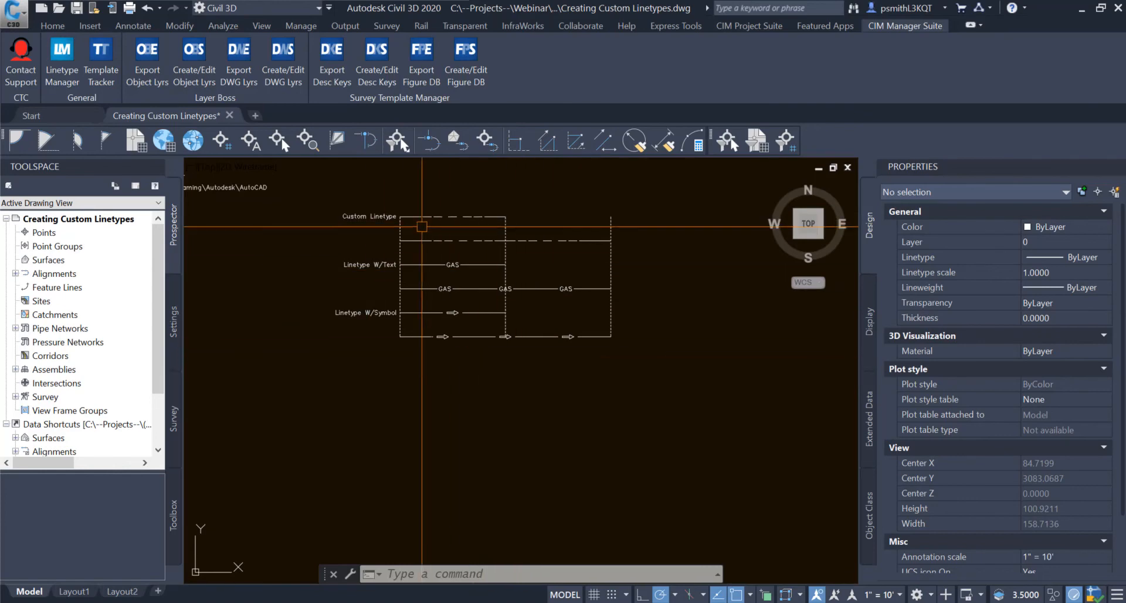
pyautogui.click(52, 25)
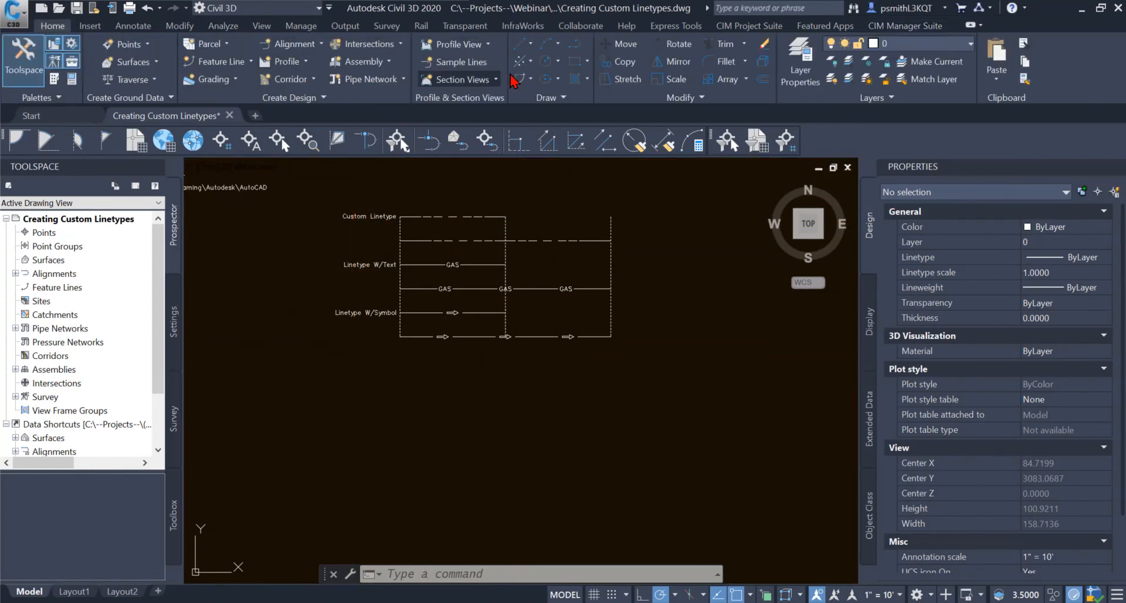
pyautogui.click(545, 61)
pyautogui.scroll(2, 498, 389)
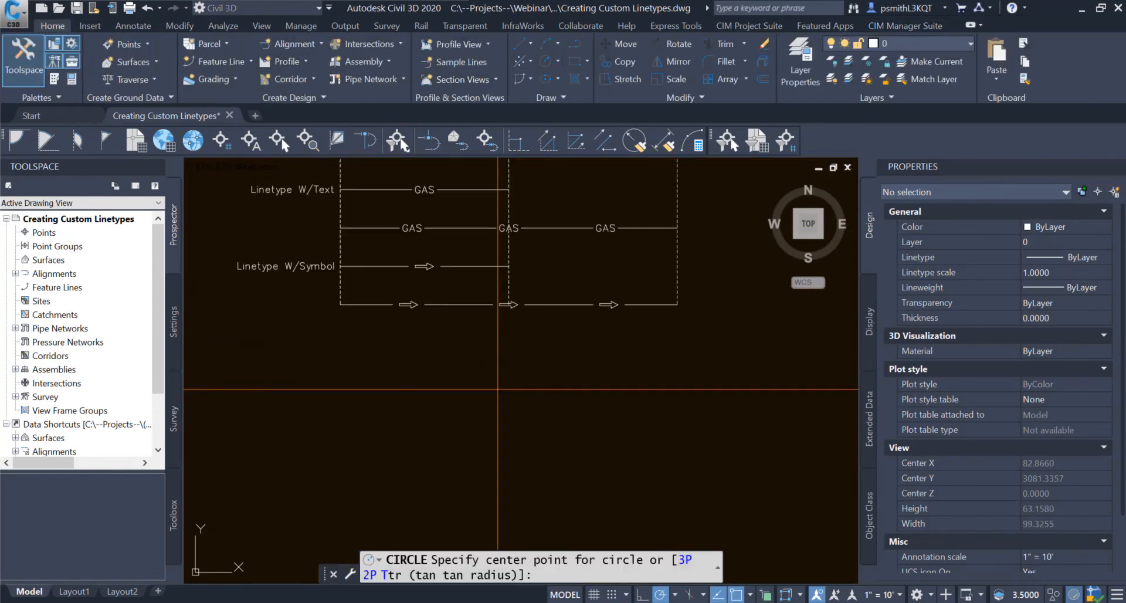
pyautogui.scroll(2, 498, 389)
pyautogui.click(505, 362)
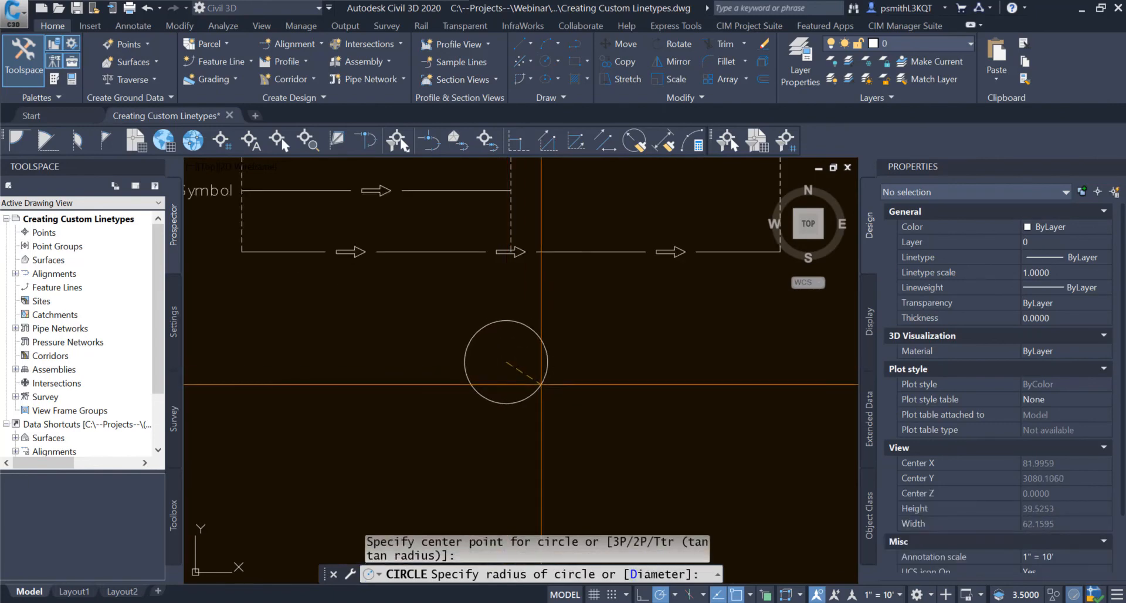
pyautogui.press('Escape')
pyautogui.press('space')
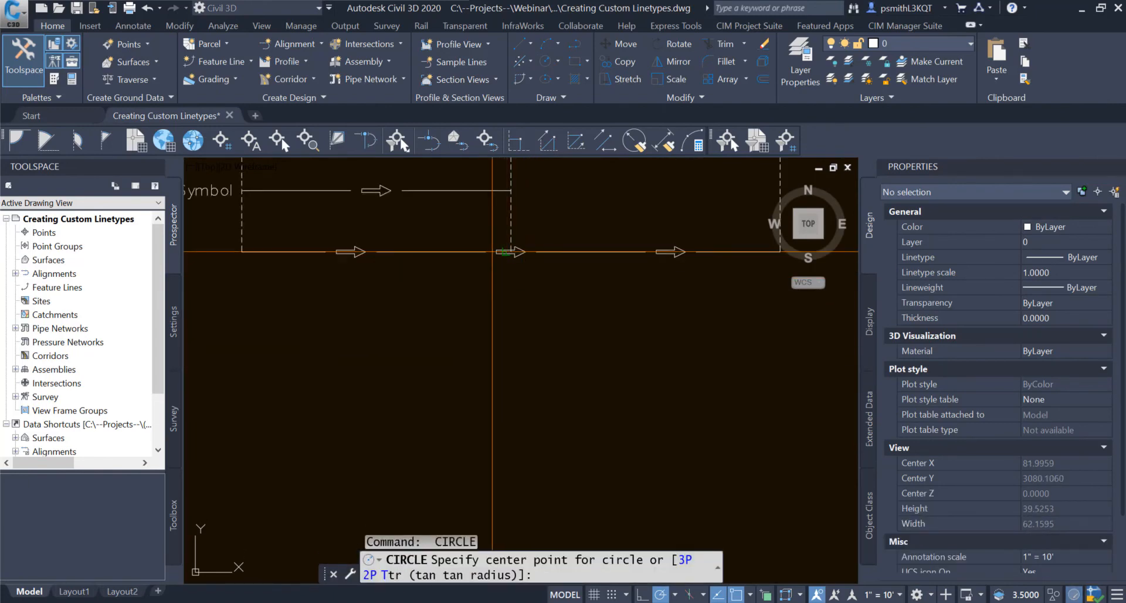
pyautogui.click(516, 304)
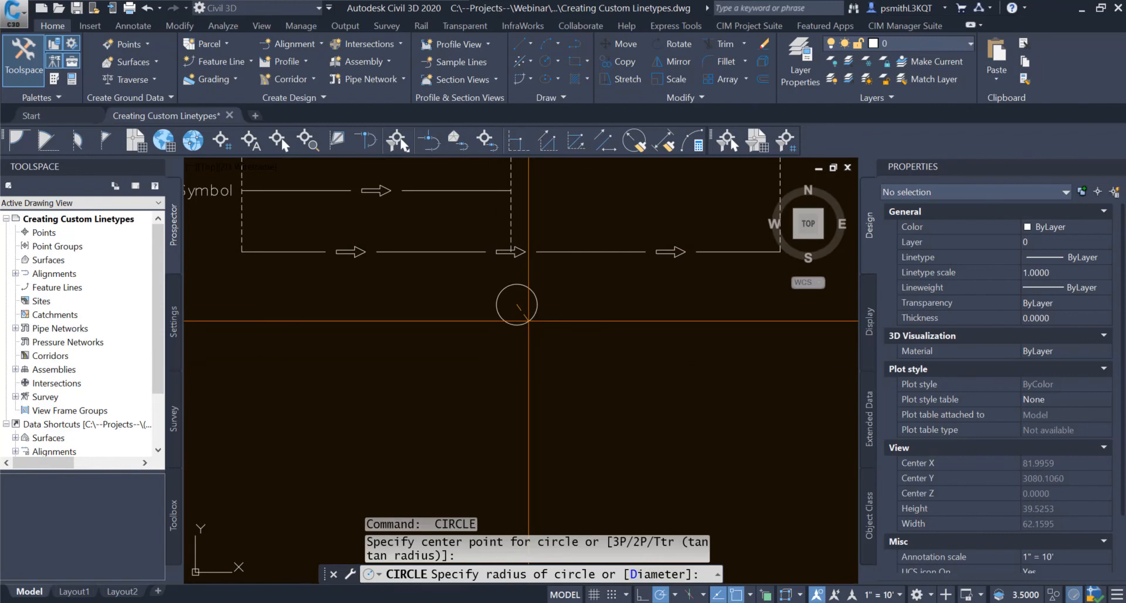
pyautogui.press('Escape')
# - Draw a short vertical polyline inside the upper part of the circle as the face's left eye
pyautogui.scroll(4, 528, 321)
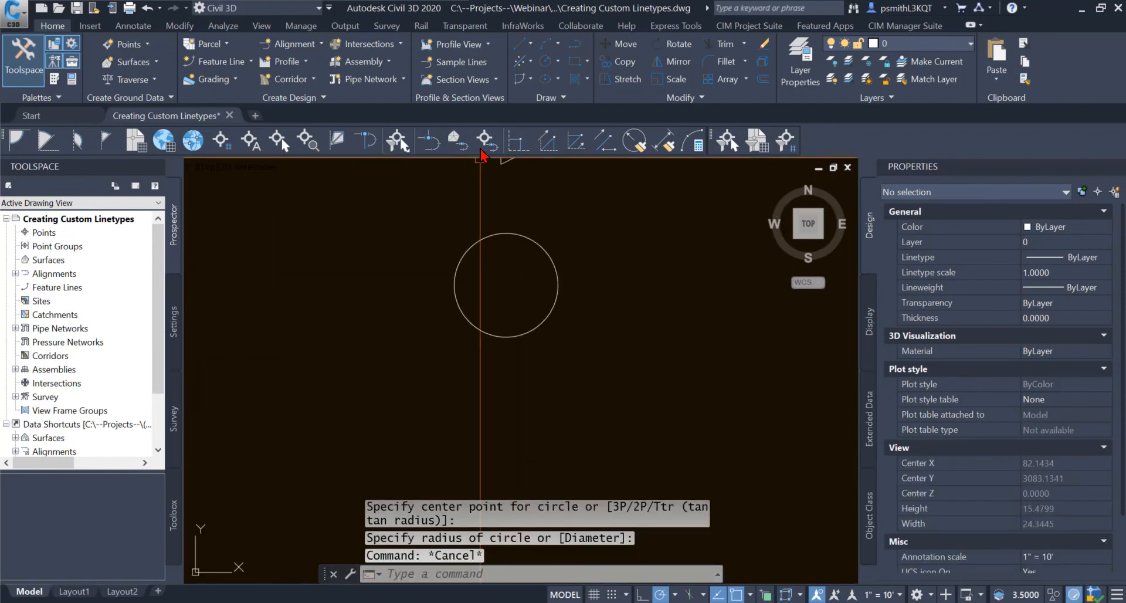
pyautogui.click(559, 44)
pyautogui.click(576, 44)
pyautogui.scroll(3, 495, 272)
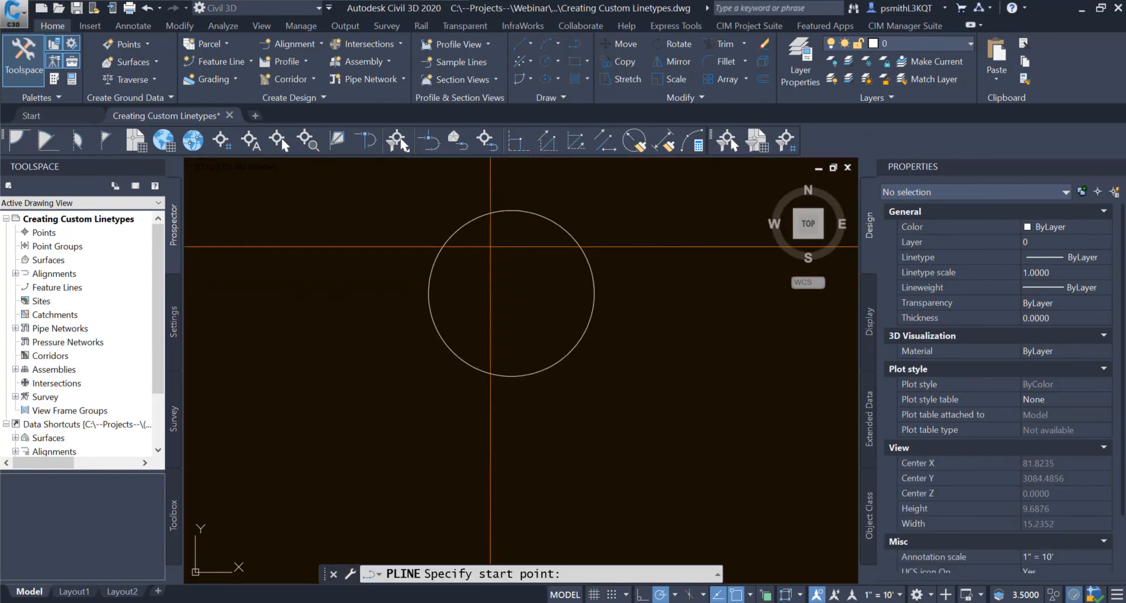
pyautogui.click(491, 247)
pyautogui.click(491, 285)
pyautogui.press('Return')
# - Draw a short horizontal polyline inside the circle as the face's winking right eye
pyautogui.press('Return')
pyautogui.click(543, 254)
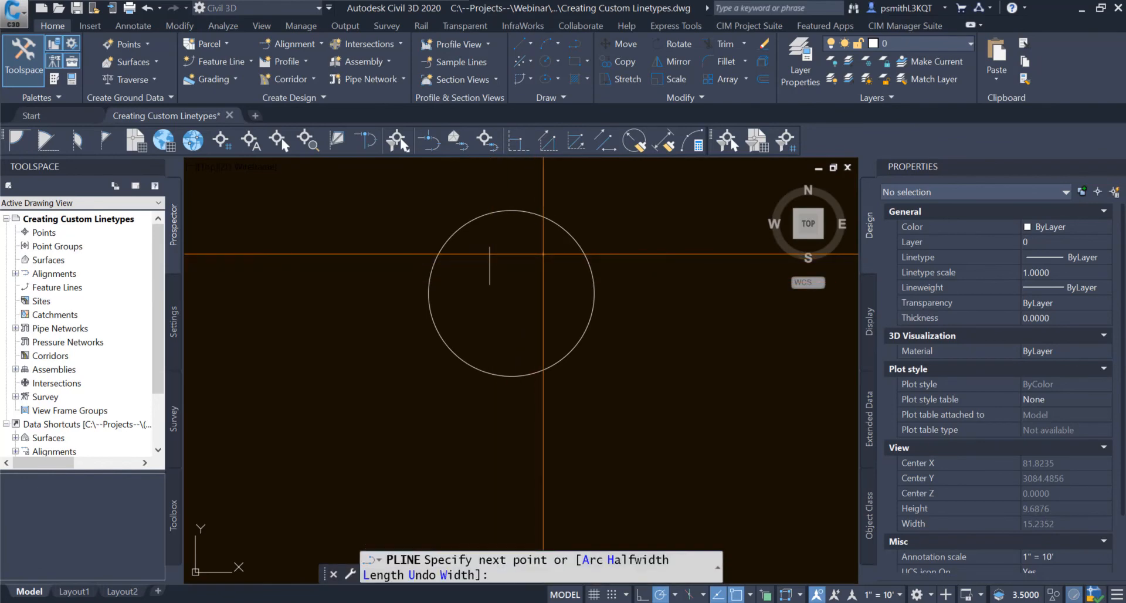
pyautogui.press('Return')
pyautogui.press('Return')
pyautogui.click(525, 266)
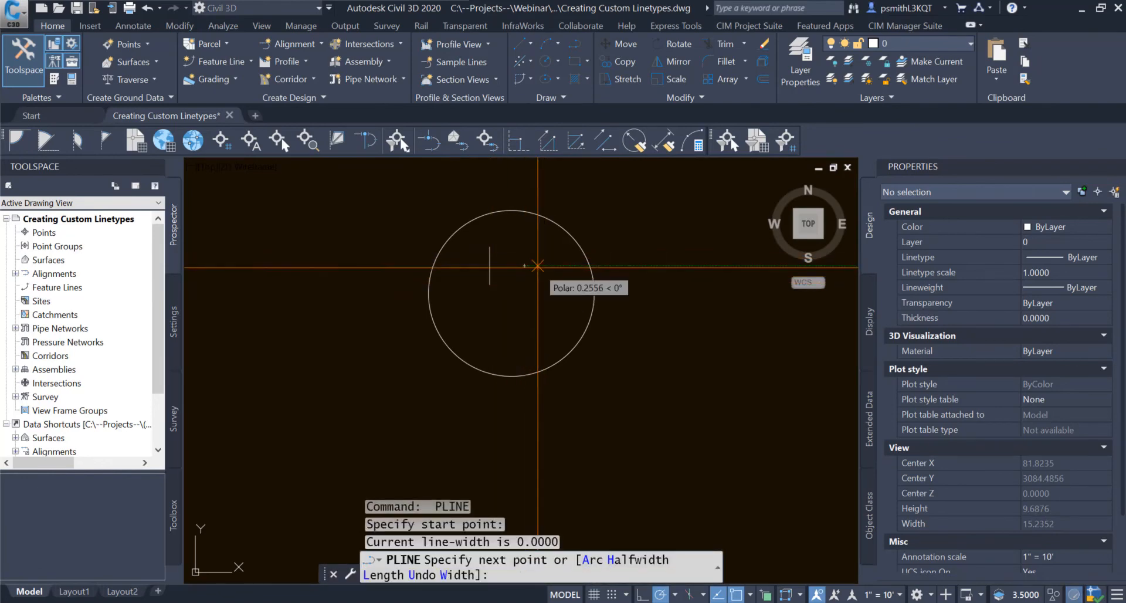
pyautogui.click(552, 267)
pyautogui.press('Escape')
# - Draw a horizontal polyline about 1.96 units long across the lower part of the circle as the mouth
pyautogui.press('Return')
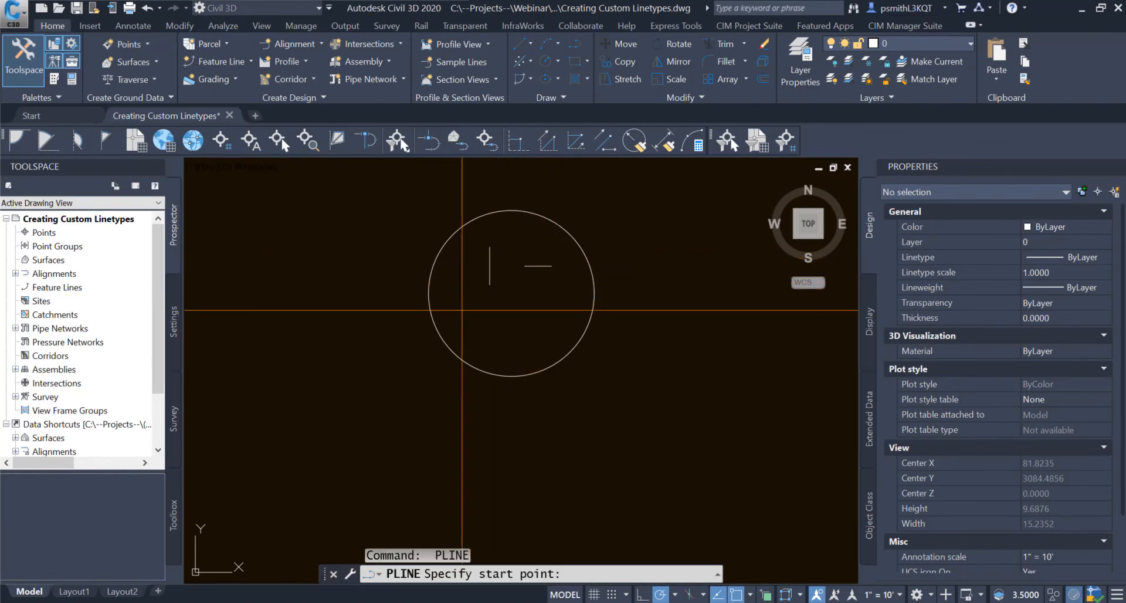
pyautogui.click(469, 331)
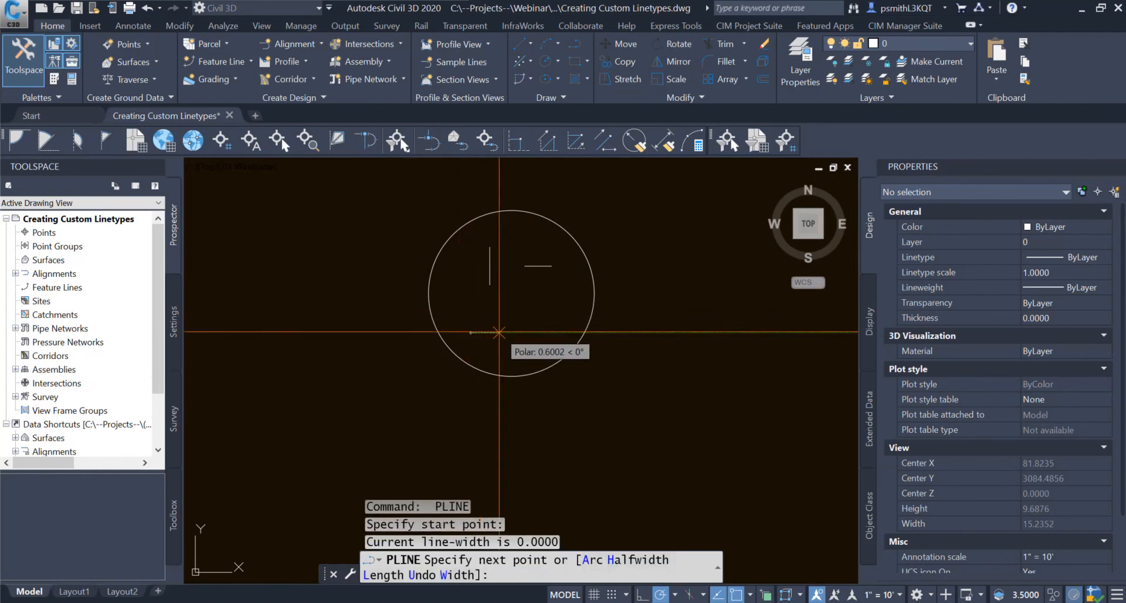
pyautogui.click(556, 333)
pyautogui.press('Escape')
# - Convert the mouth polyline to an arc whose midpoint bulges about 0.5 units downward to form a smile
pyautogui.click(514, 332)
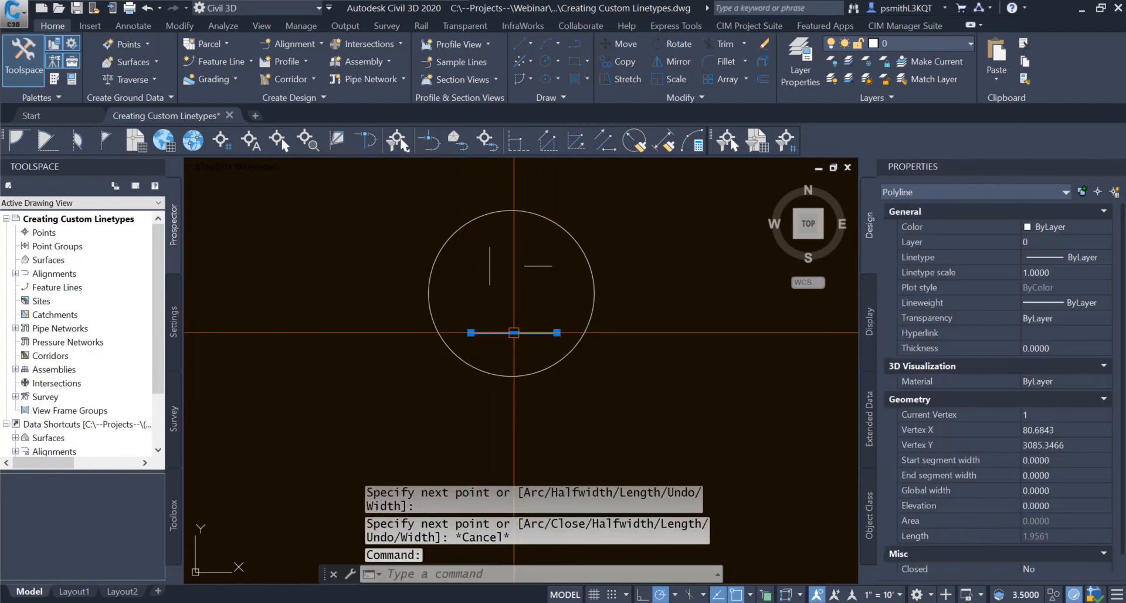
pyautogui.moveTo(514, 333)
pyautogui.click(565, 387)
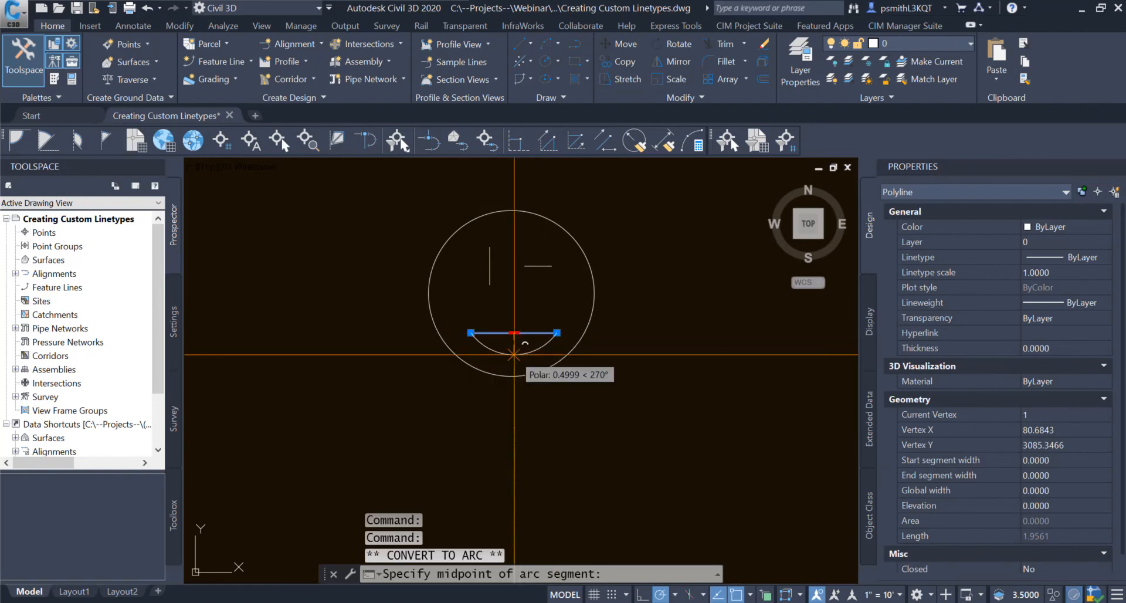
pyautogui.click(514, 354)
pyautogui.press('Escape')
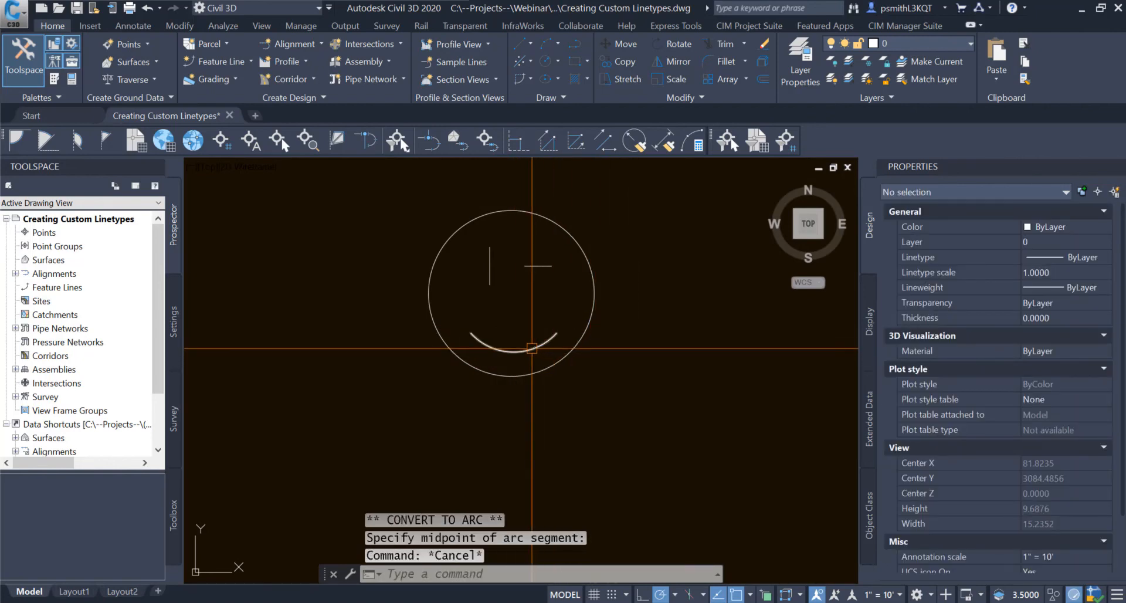
pyautogui.click(532, 348)
pyautogui.press('Escape')
# - Start the Make Shape express tool and save the new shape file as happyface.shp in the Creating Custom Linetypes folder
pyautogui.scroll(-2, 655, 320)
pyautogui.moveTo(654, 318); pyautogui.dragTo(598, 332, button='middle')
pyautogui.scroll(1, 585, 332)
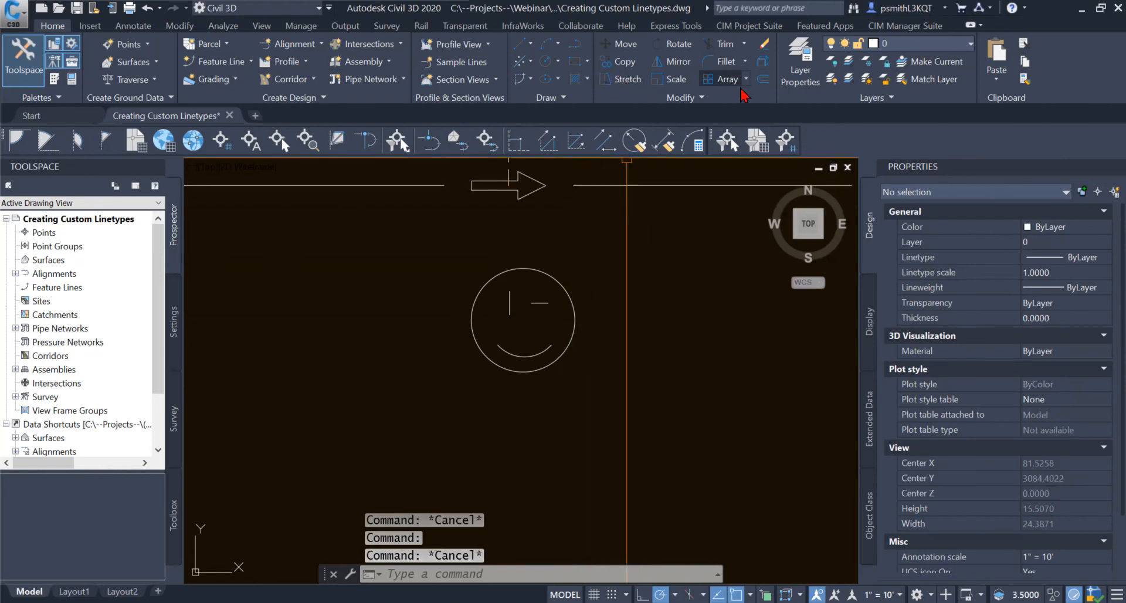
pyautogui.click(675, 28)
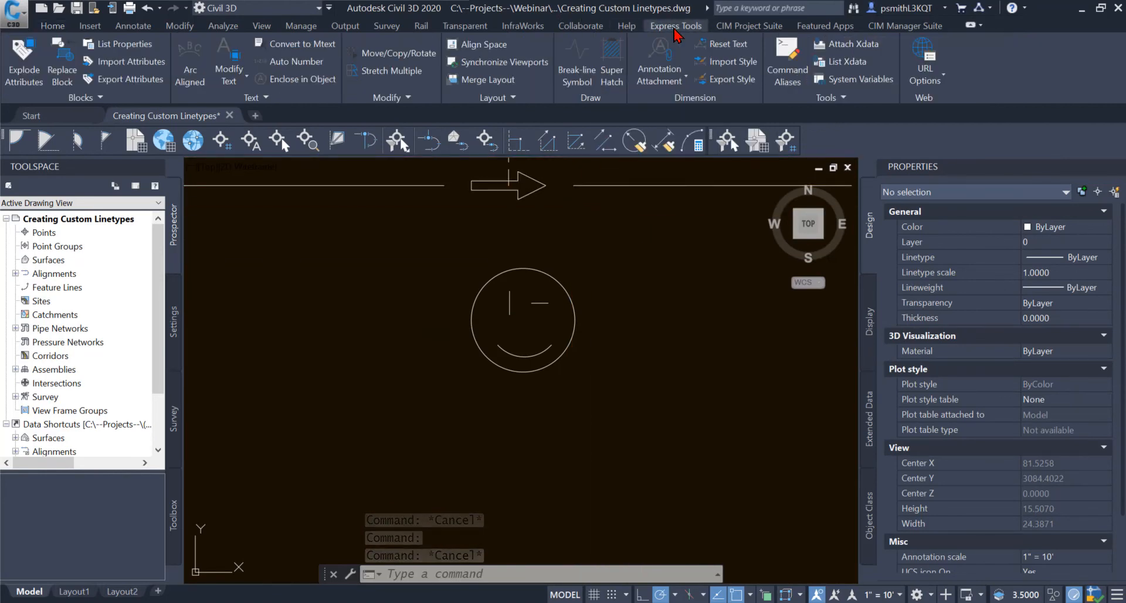
pyautogui.click(841, 98)
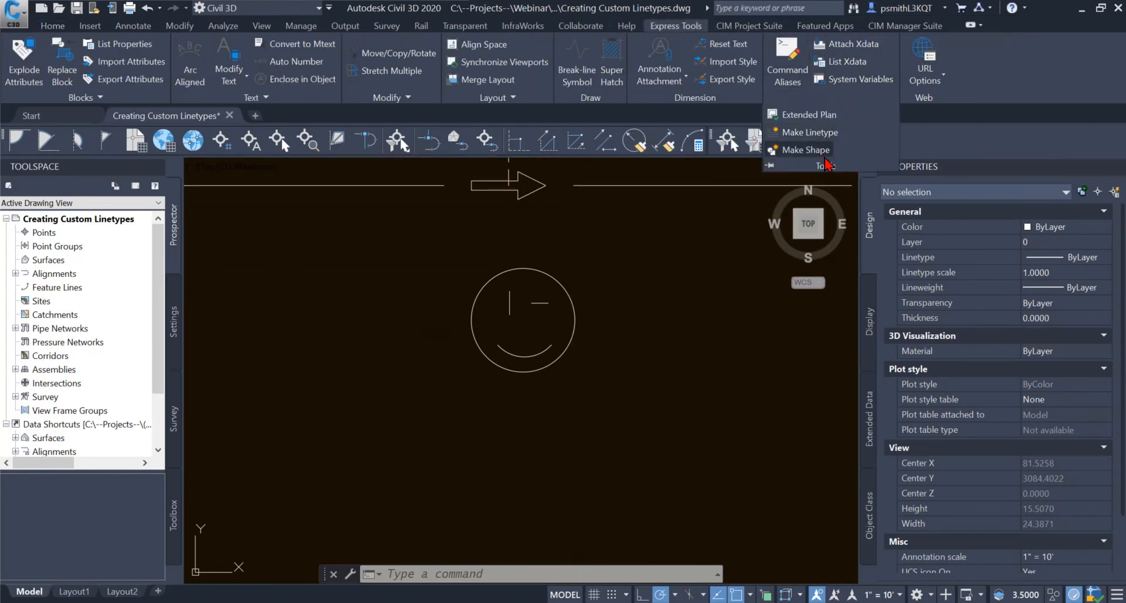
pyautogui.click(825, 156)
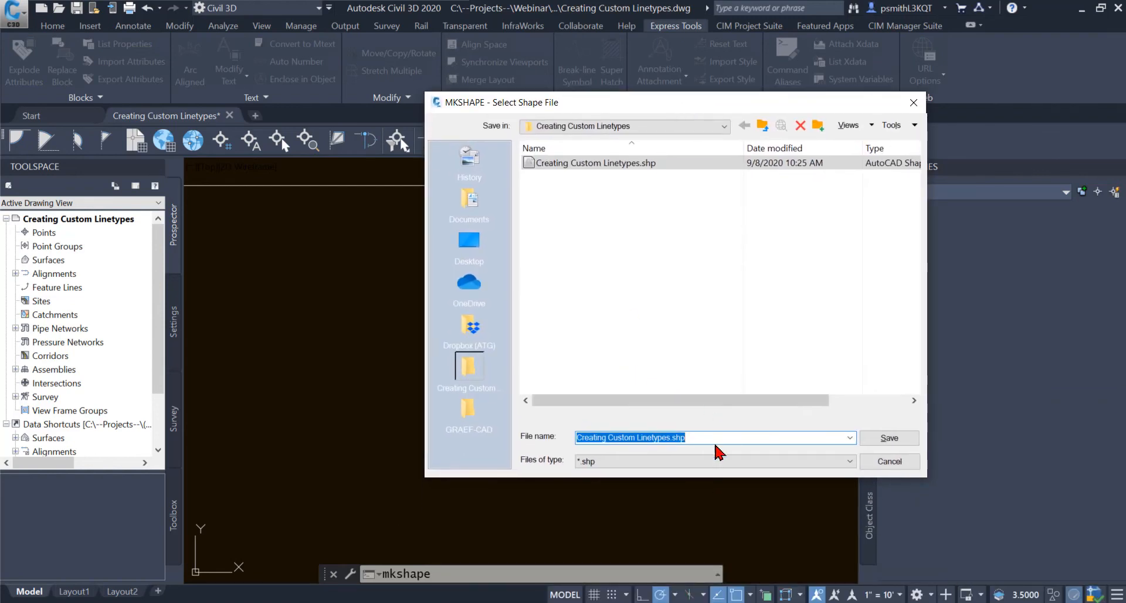
pyautogui.click(655, 437)
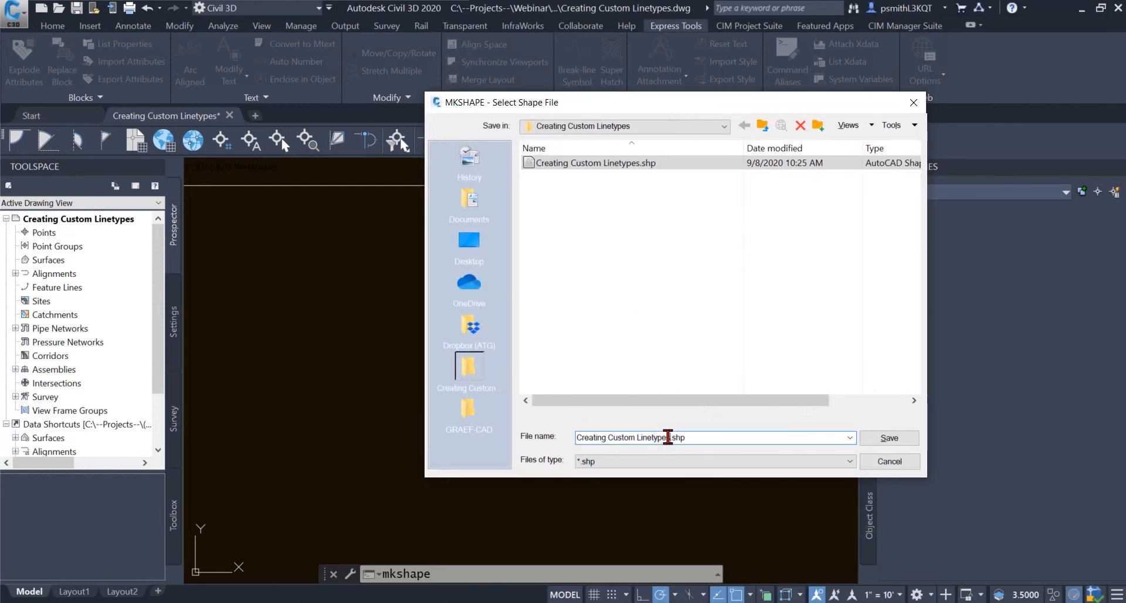
pyautogui.moveTo(686, 437); pyautogui.dragTo(663, 449)
pyautogui.click(588, 438)
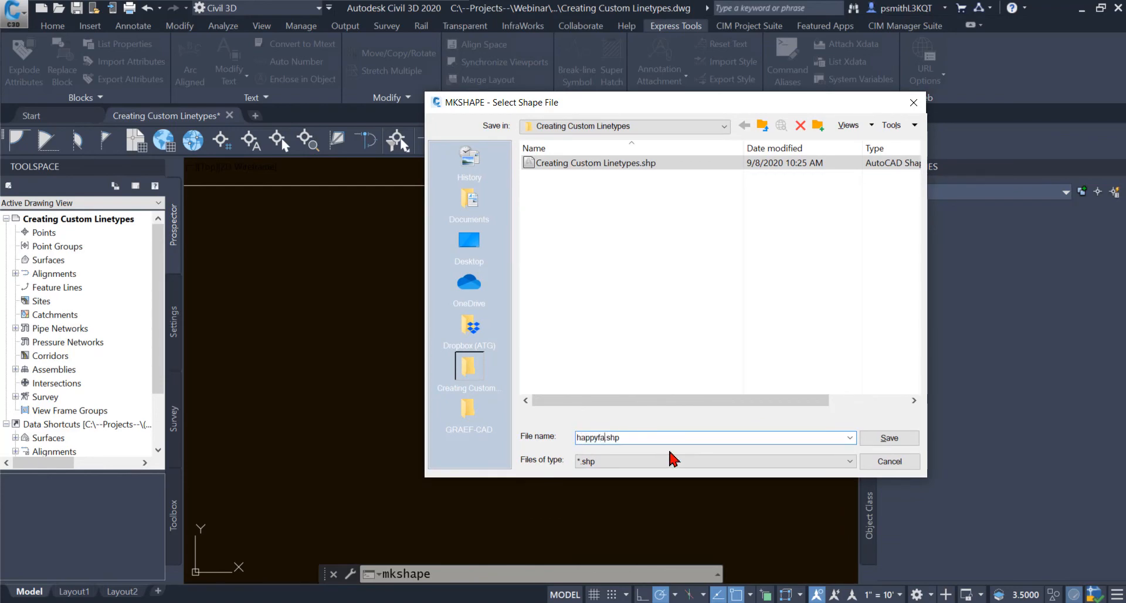
pyautogui.click(889, 439)
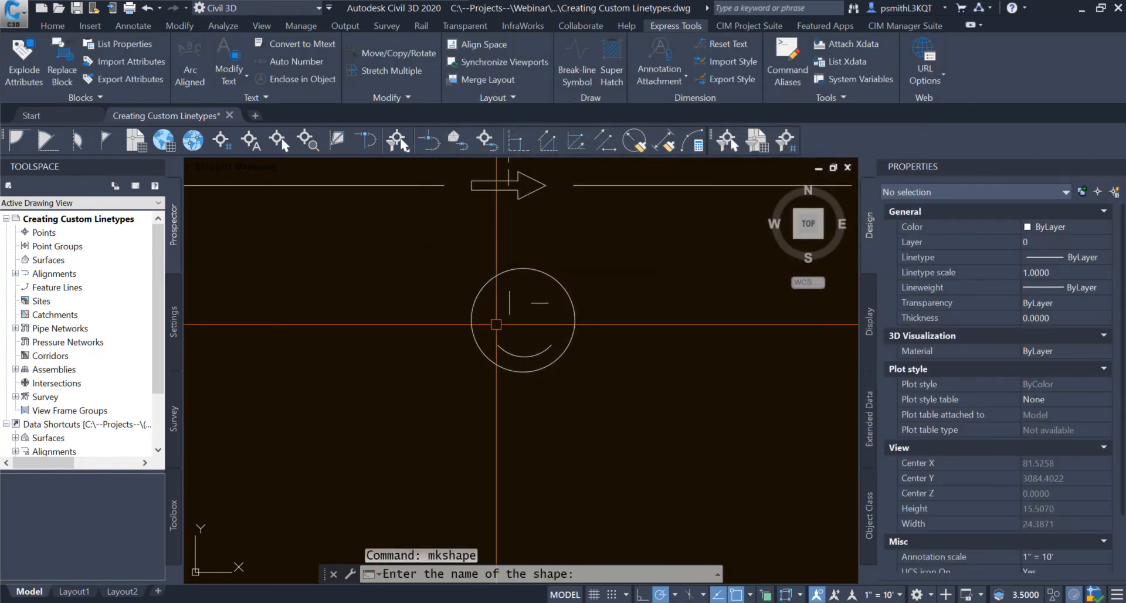
# - Name the shape happyface and accept the default resolution of 128
pyautogui.write('happyface')
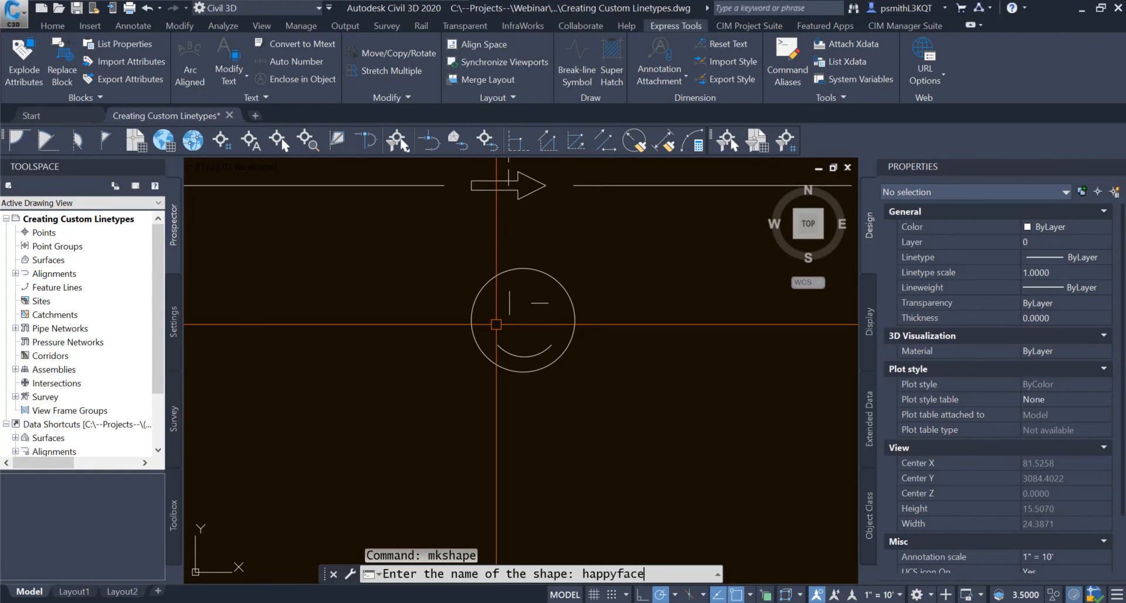
pyautogui.press('Return')
pyautogui.press('Return')
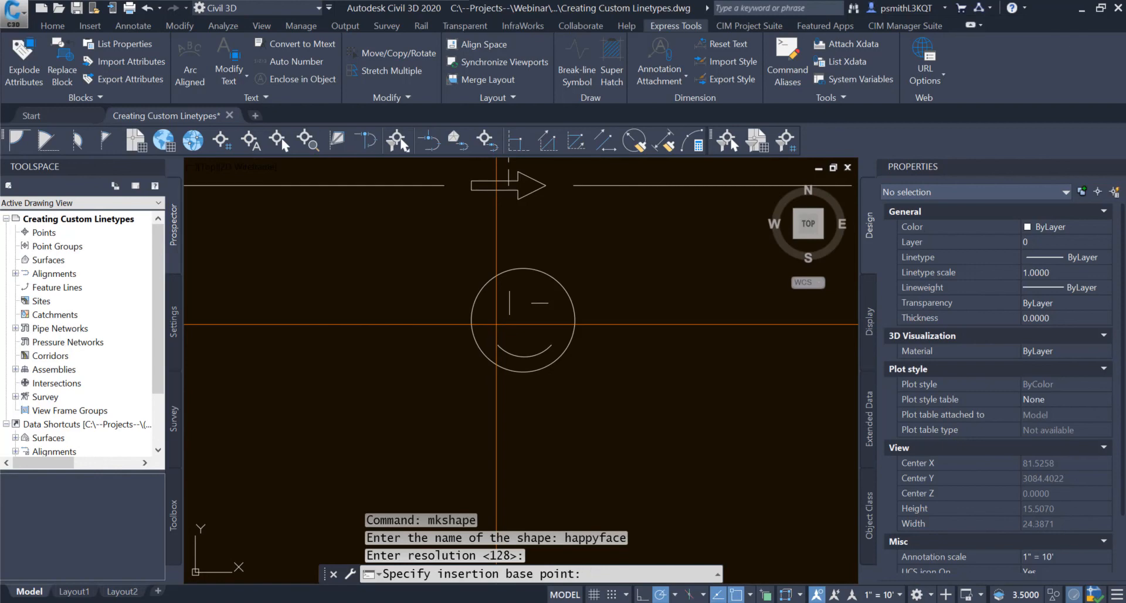
# - Use the circle's center as the insertion base point and select the whole face to create the shape
pyautogui.press('F8')
pyautogui.keyDown('shift'); pyautogui.rightClick(492, 337); pyautogui.keyUp('shift')
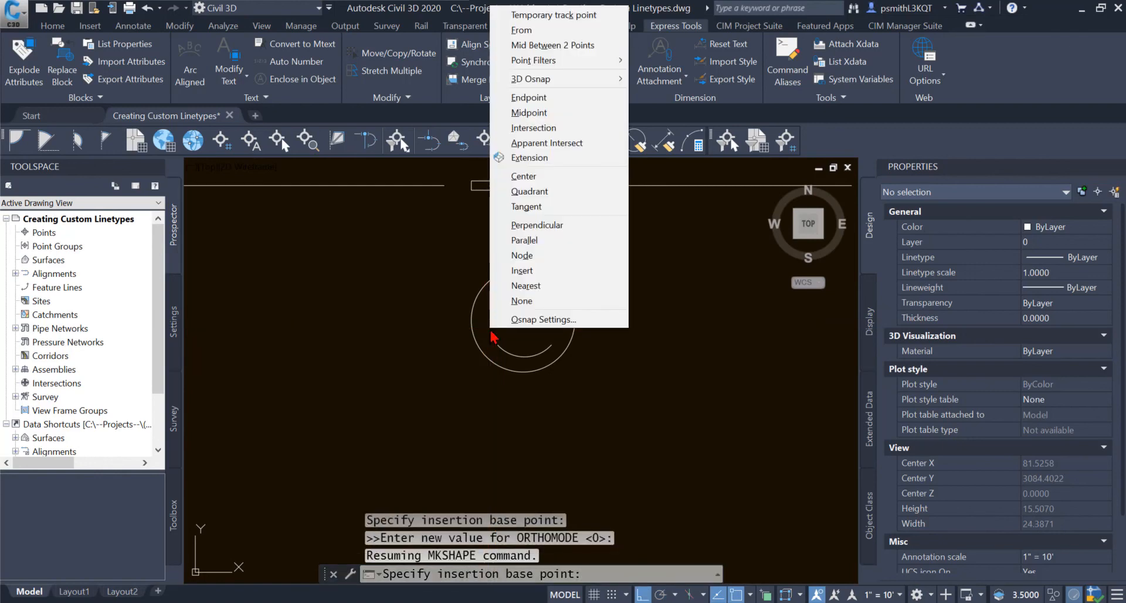
pyautogui.click(524, 176)
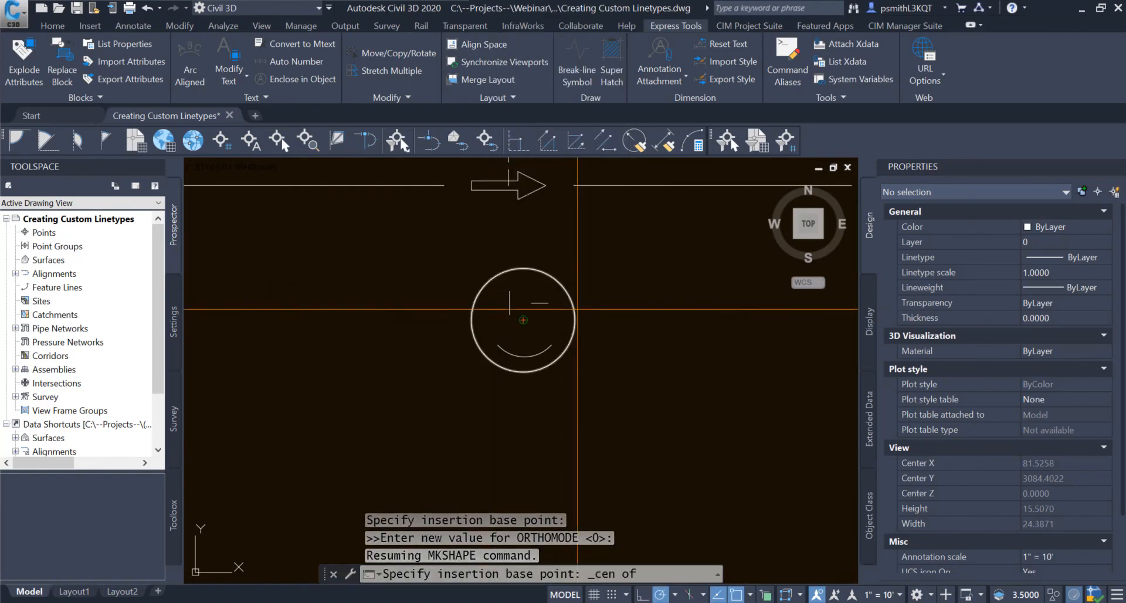
pyautogui.click(577, 309)
pyautogui.click(604, 265)
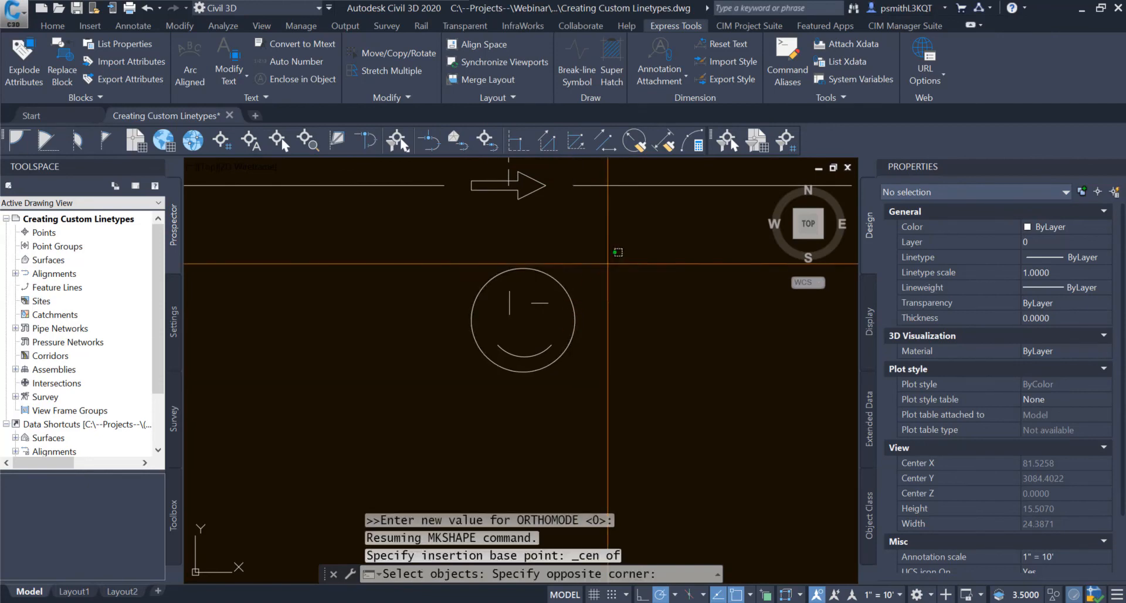
pyautogui.click(460, 402)
pyautogui.press('Return')
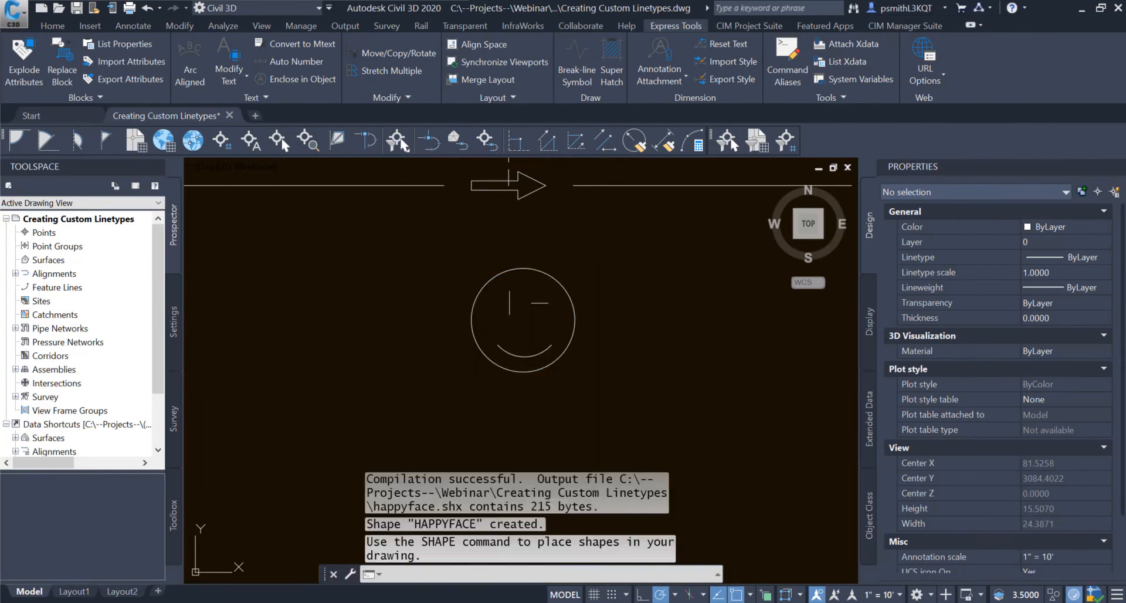
# - Insert the happyface shape just below the drawn face with a height of 1 and a rotation angle of 0
pyautogui.scroll(-3, 447, 337)
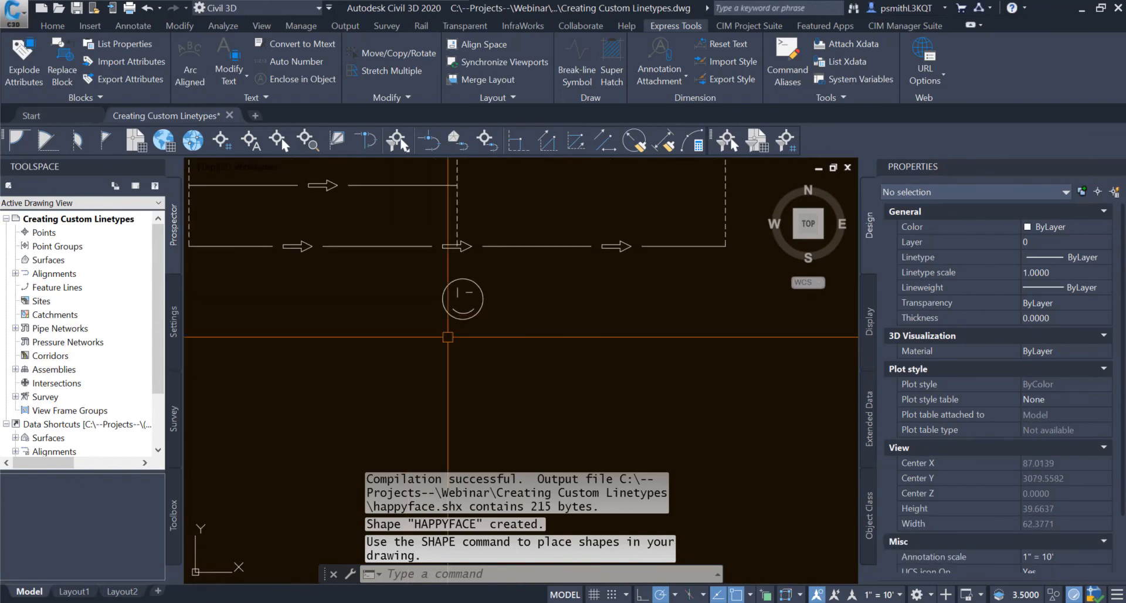
pyautogui.write('shape')
pyautogui.press('Return')
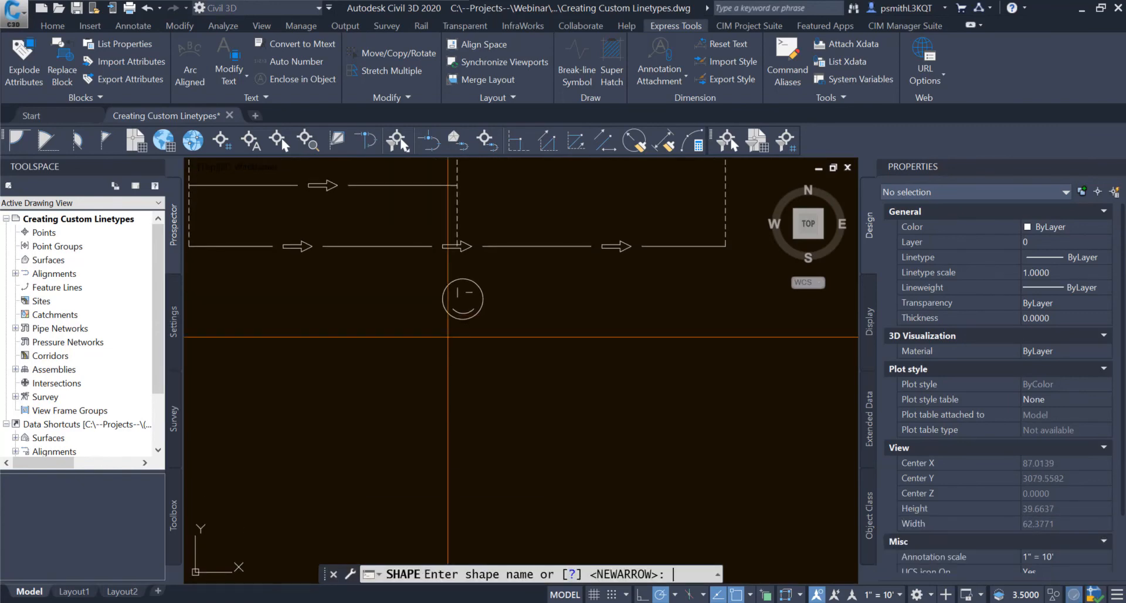
pyautogui.write('happyface')
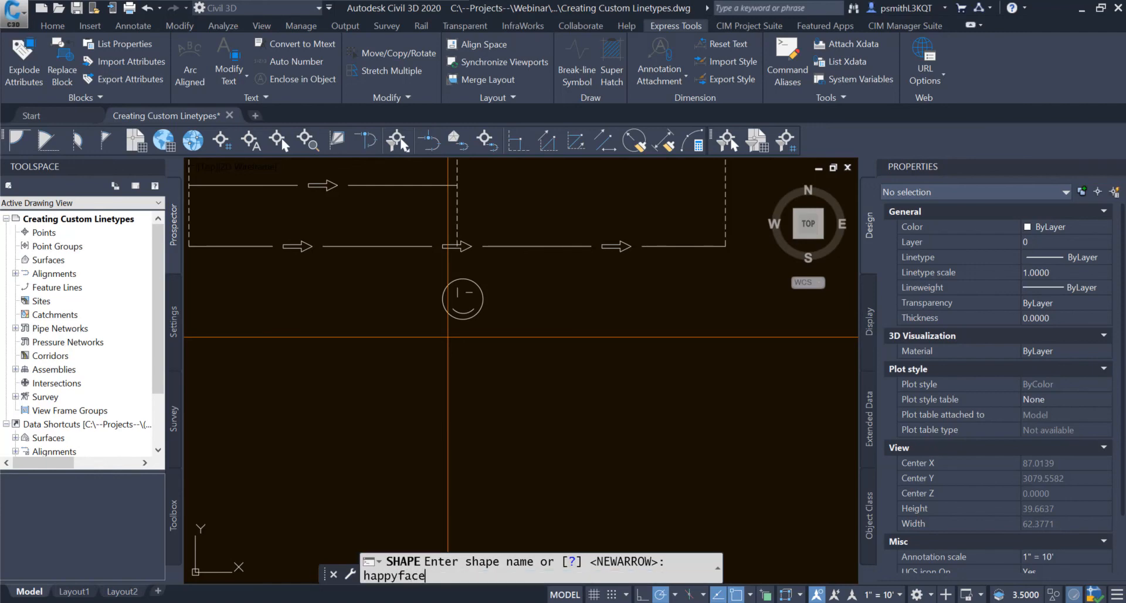
pyautogui.press('Return')
pyautogui.scroll(4, 454, 340)
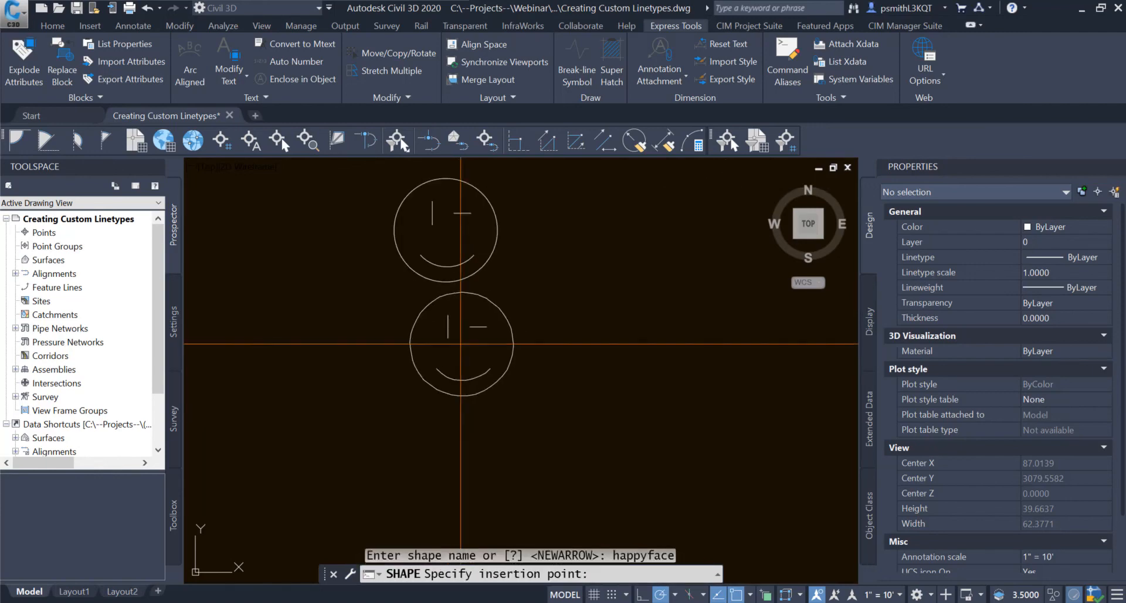
pyautogui.click(451, 364)
pyautogui.press('Return')
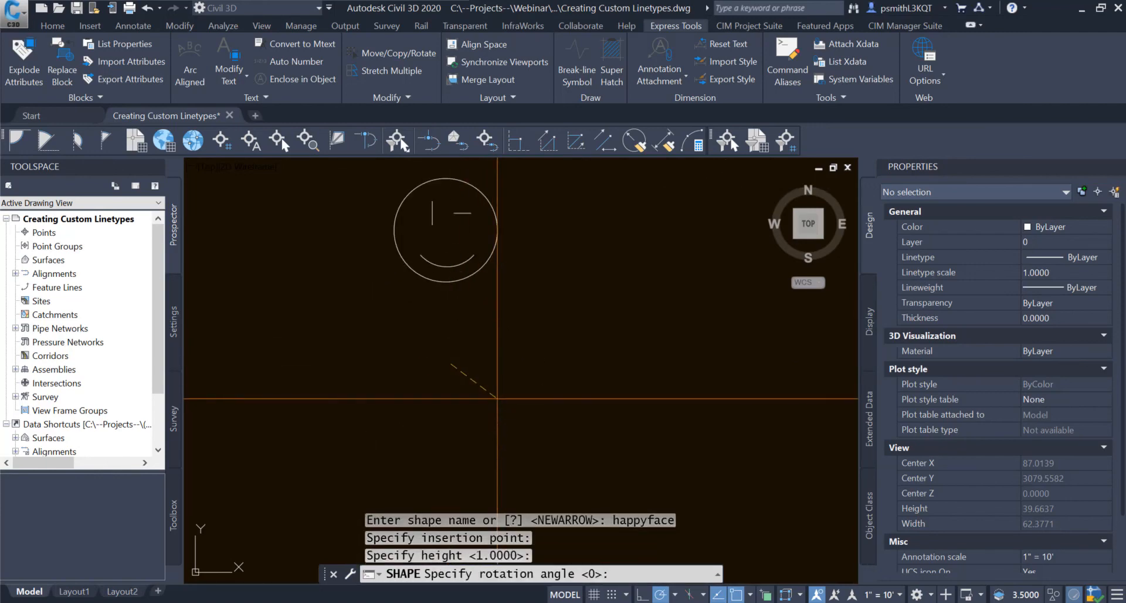
pyautogui.press('Return')
pyautogui.scroll(-4, 567, 402)
pyautogui.moveTo(568, 402); pyautogui.dragTo(556, 380, button='middle')
pyautogui.press('Escape')
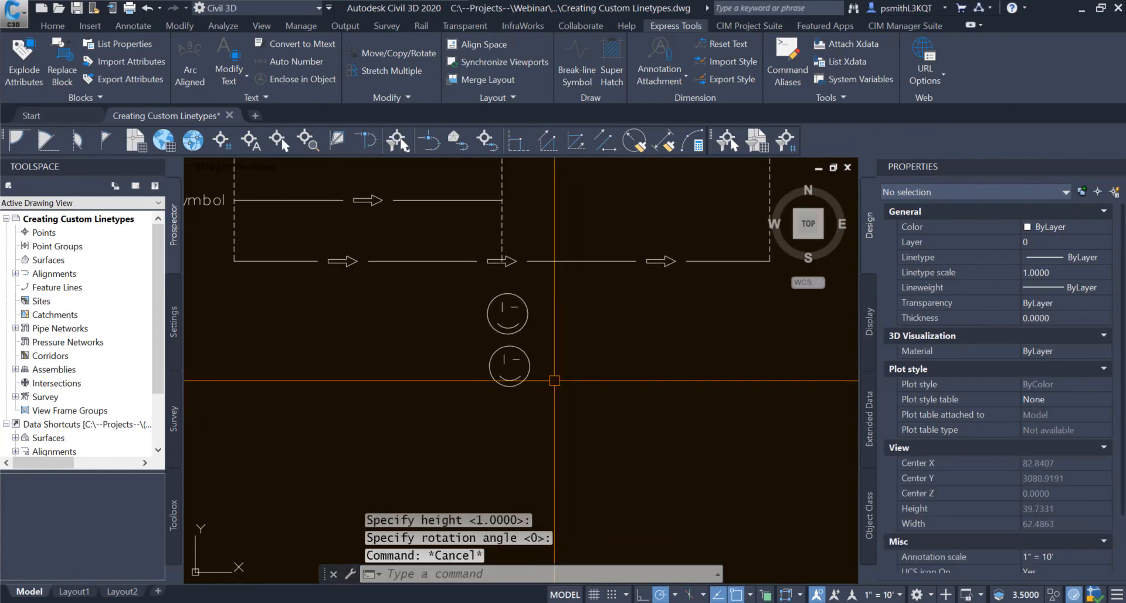
# - Erase the originally drawn face above the inserted happyface shape
pyautogui.scroll(2, 526, 298)
pyautogui.click(549, 290)
pyautogui.click(440, 346)
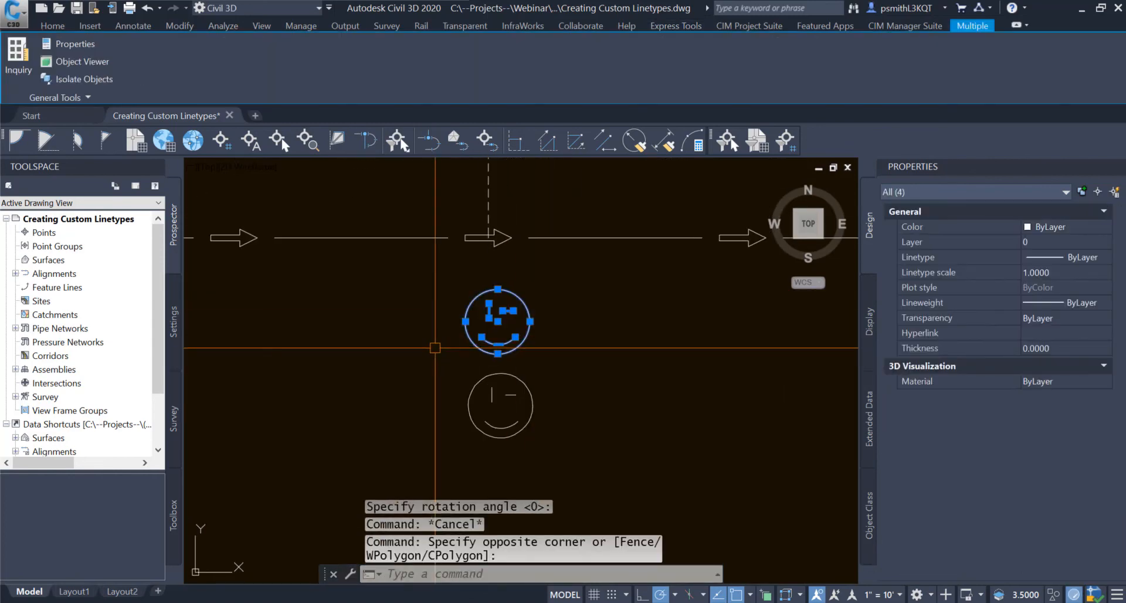
pyautogui.press('Delete')
pyautogui.scroll(-2, 560, 337)
pyautogui.moveTo(690, 387); pyautogui.dragTo(690, 337, button='middle')
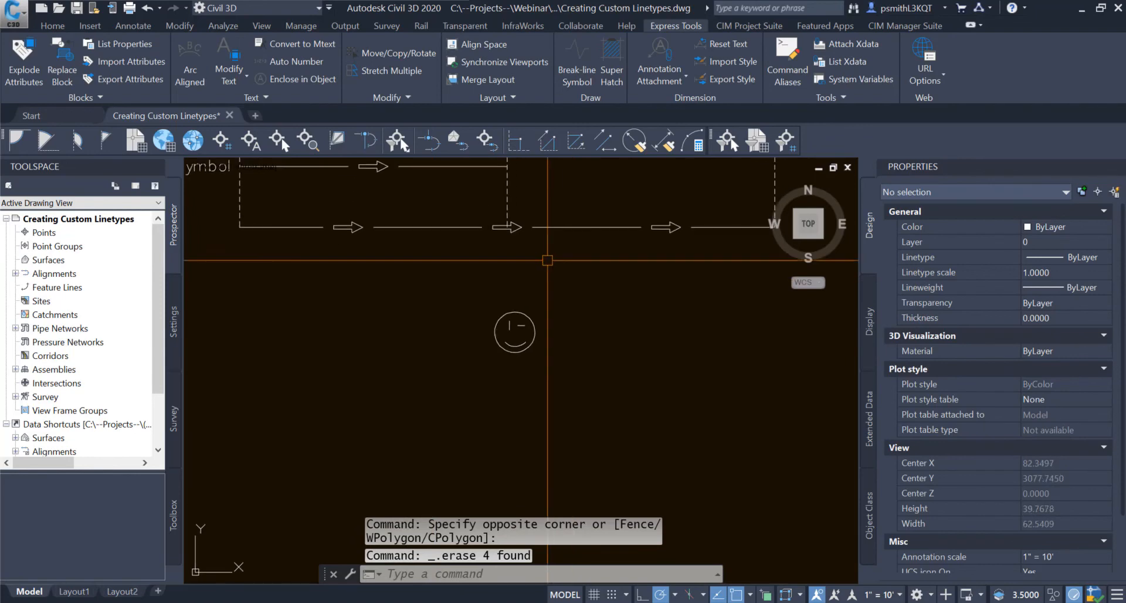
pyautogui.click(830, 97)
pyautogui.press('Escape')
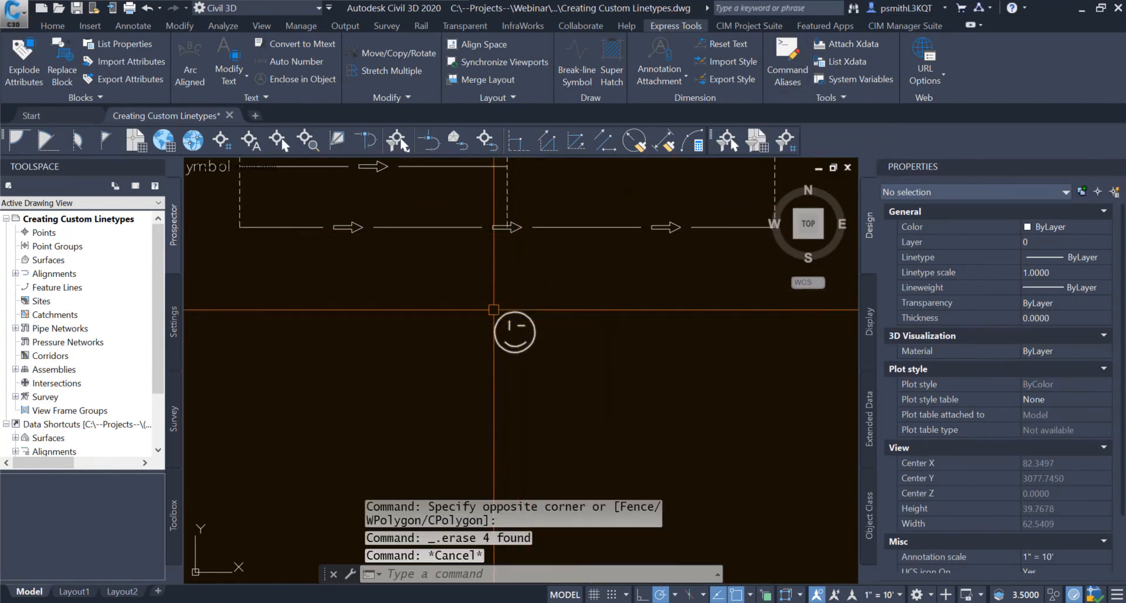
pyautogui.moveTo(472, 277); pyautogui.dragTo(533, 369, button='middle')
pyautogui.click(501, 241)
pyautogui.click(472, 272)
pyautogui.click(396, 246)
pyautogui.click(354, 282)
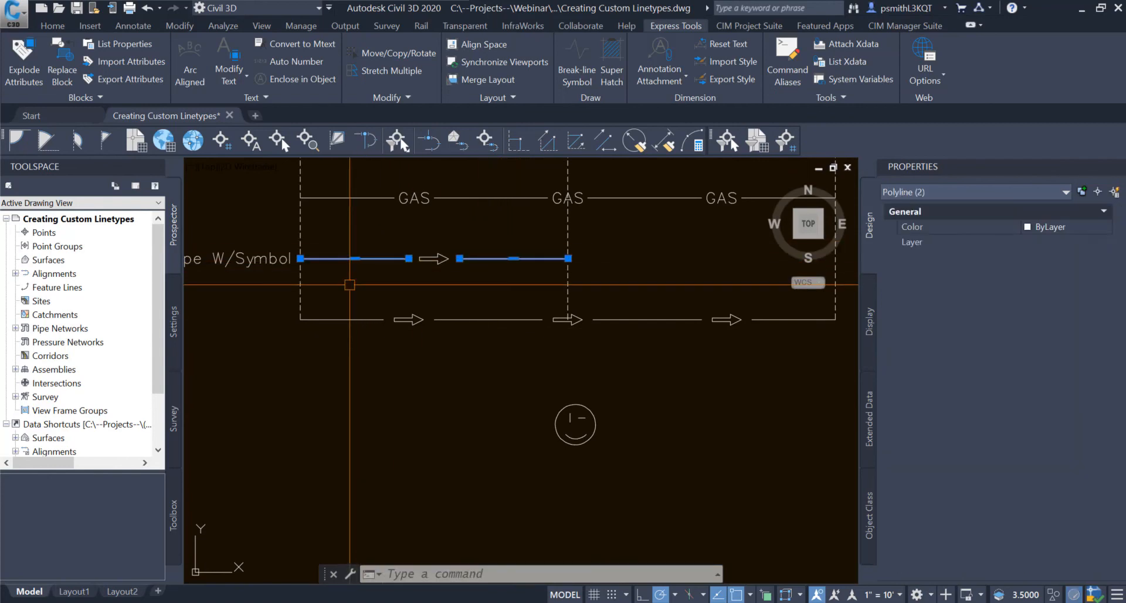
pyautogui.keyDown('shift'); pyautogui.rightClick(391, 279); pyautogui.keyUp('shift')
pyautogui.press('Escape')
pyautogui.press('Escape')
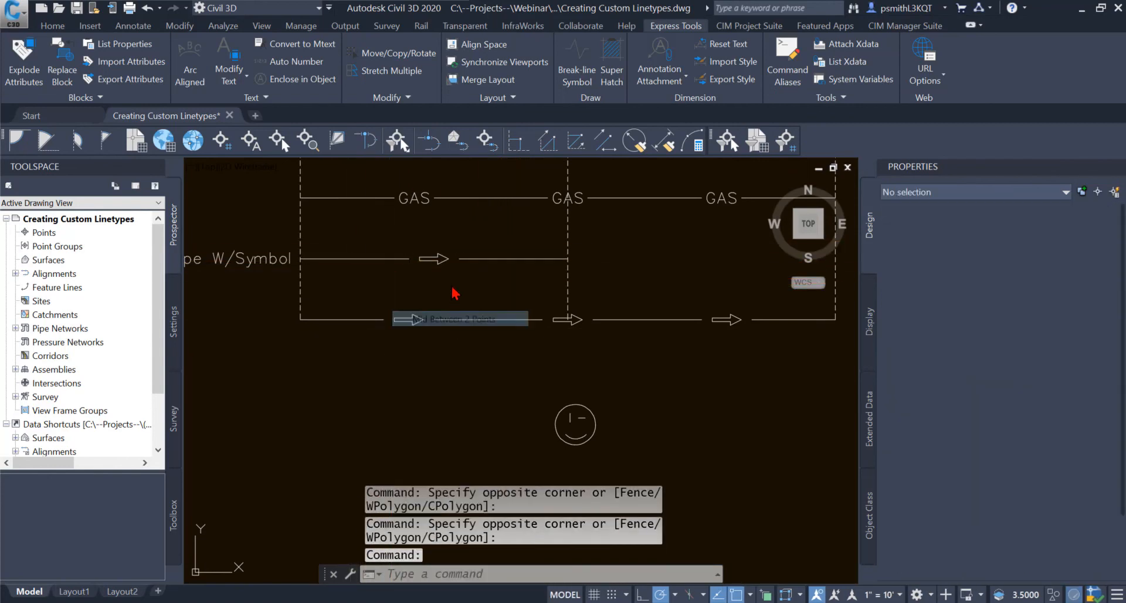
# - Copy the two line segments flanking the arrow in the Linetype W/Symbol row, with the base point midway between their facing endpoints
pyautogui.scroll(4, 452, 294)
pyautogui.click(577, 211)
pyautogui.click(536, 279)
pyautogui.click(312, 232)
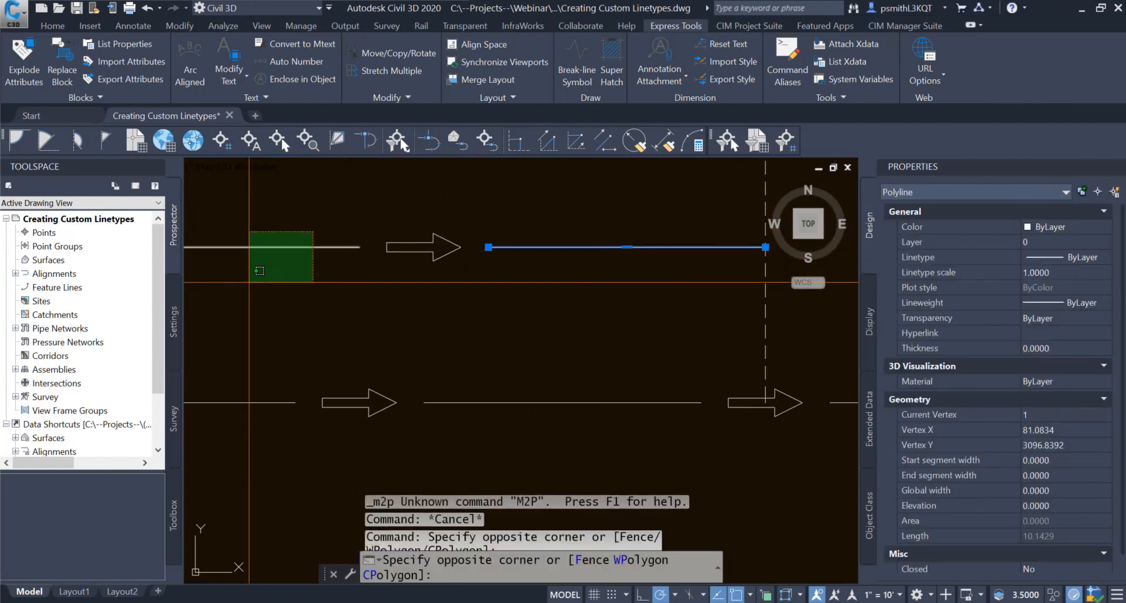
pyautogui.click(249, 282)
pyautogui.write('COP')
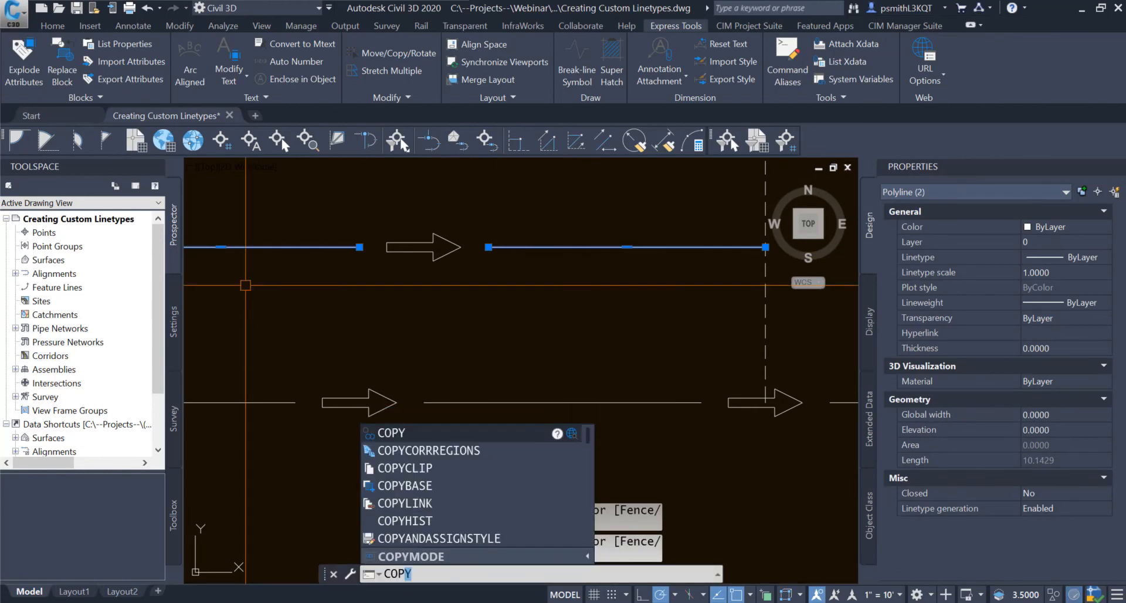
pyautogui.write('y')
pyautogui.press('Return')
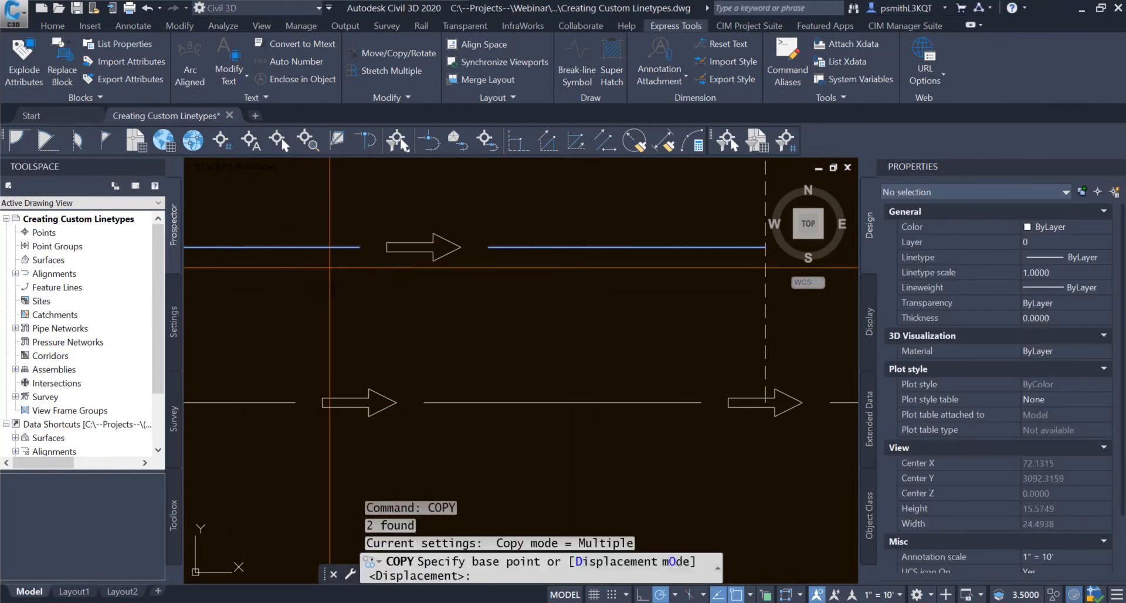
pyautogui.keyDown('shift'); pyautogui.rightClick(328, 233); pyautogui.keyUp('shift')
pyautogui.click(392, 304)
pyautogui.click(360, 247)
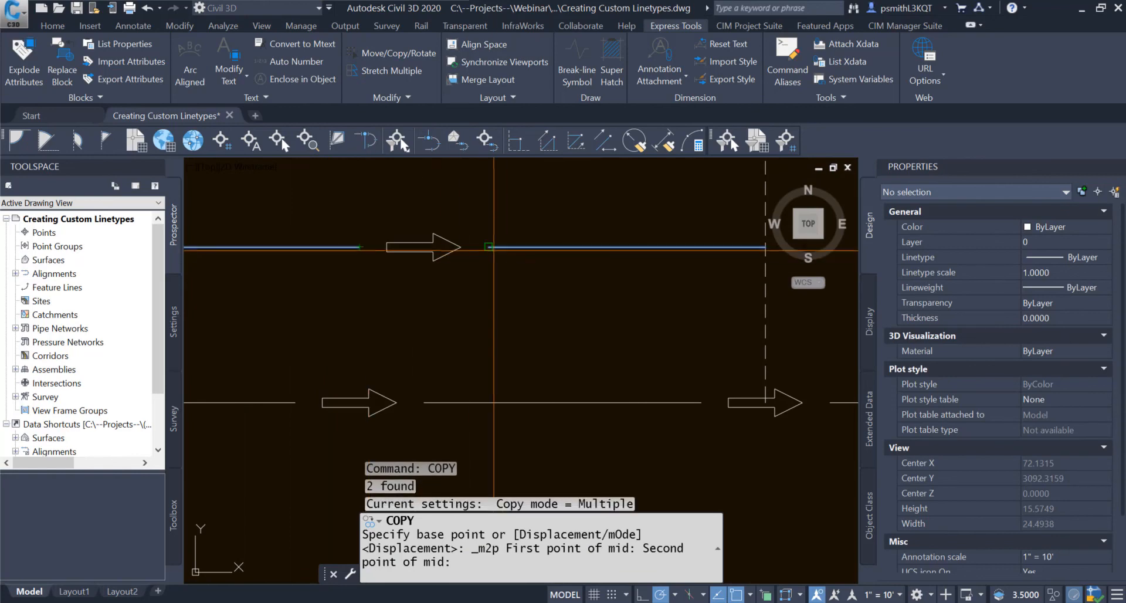
pyautogui.click(488, 247)
# - Place the copied line segments centered on the happyface shape's center and finish the copy
pyautogui.scroll(-4, 423, 220)
pyautogui.keyDown('shift'); pyautogui.rightClick(480, 369); pyautogui.keyUp('shift')
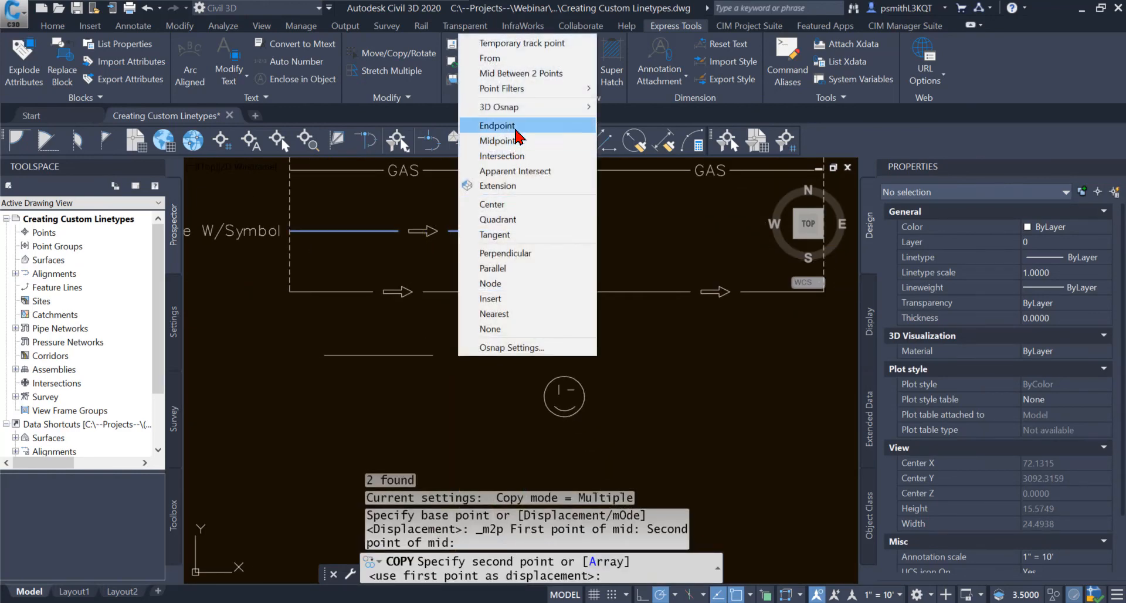
pyautogui.click(493, 204)
pyautogui.scroll(3, 612, 376)
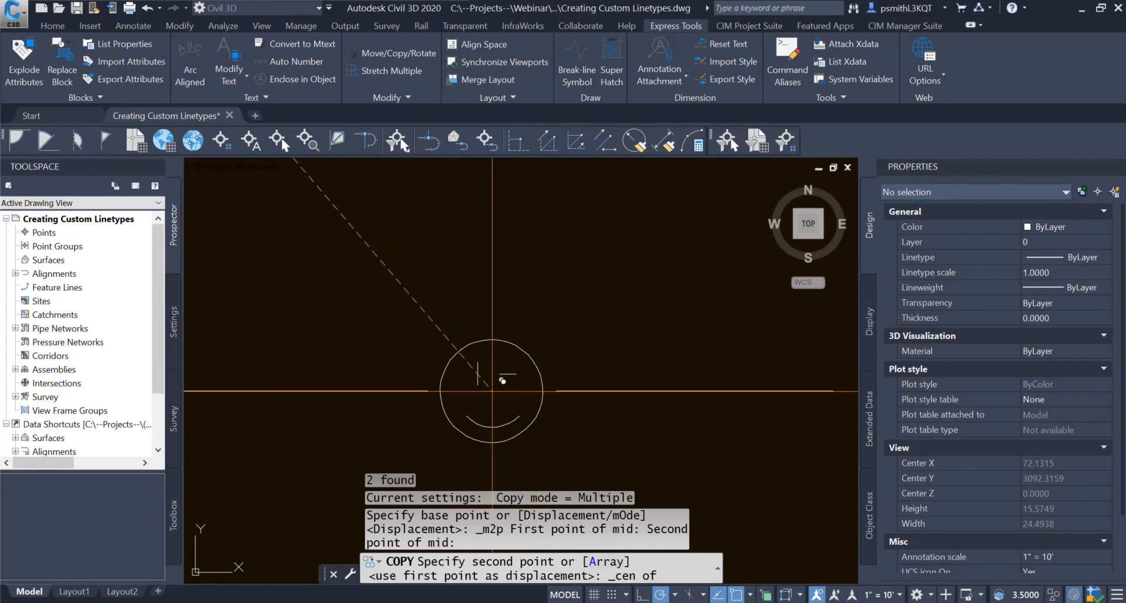
pyautogui.keyDown('shift'); pyautogui.rightClick(490, 391); pyautogui.keyUp('shift')
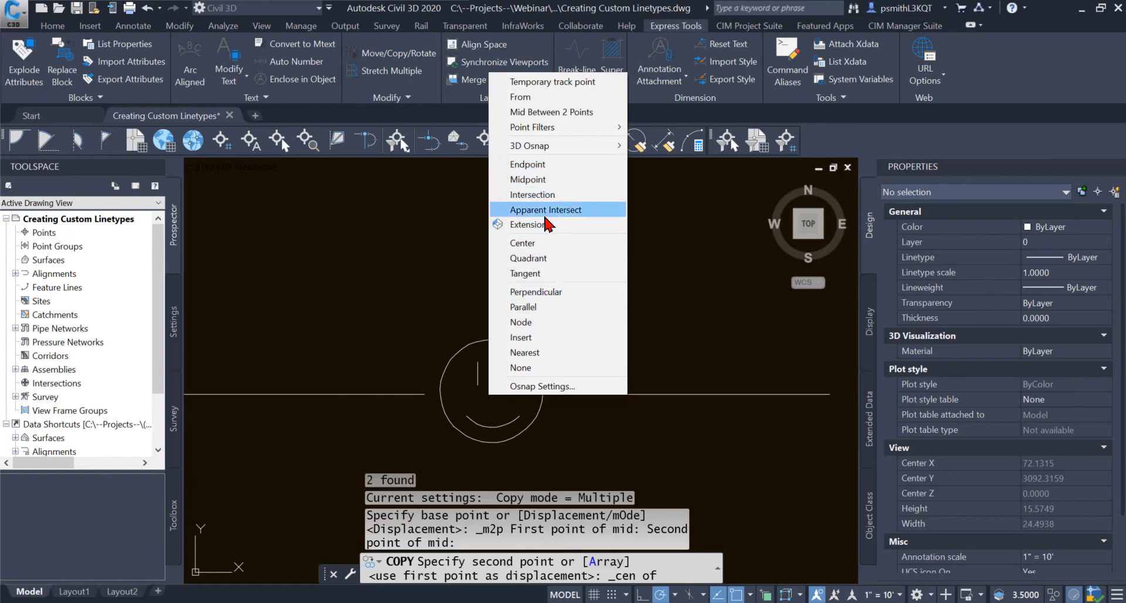
pyautogui.press('Escape')
pyautogui.click(501, 302)
pyautogui.click(502, 301)
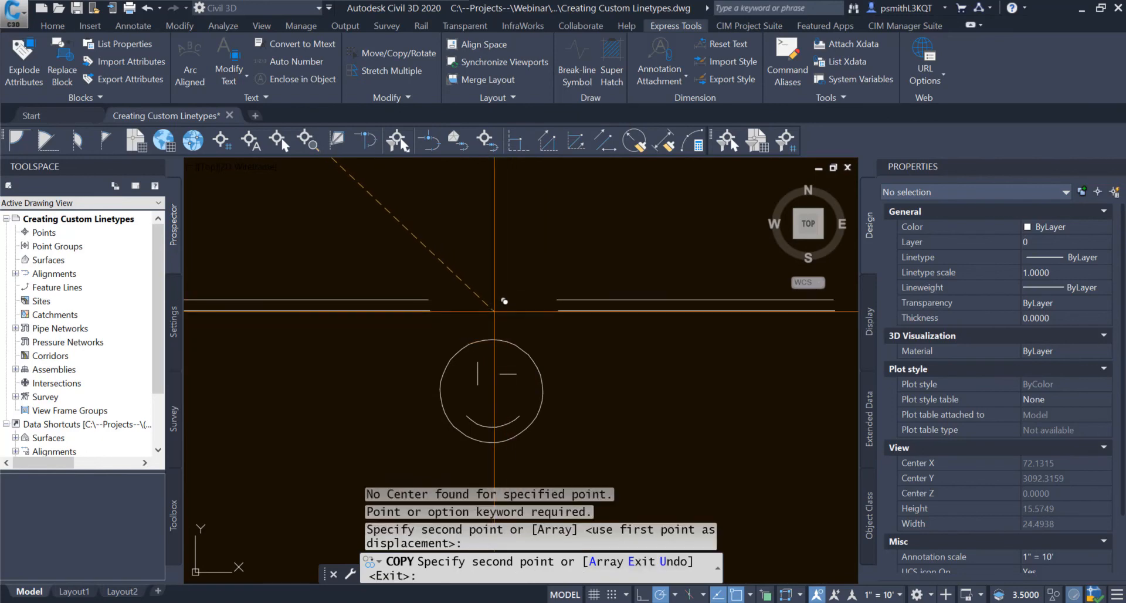
pyautogui.click(542, 389)
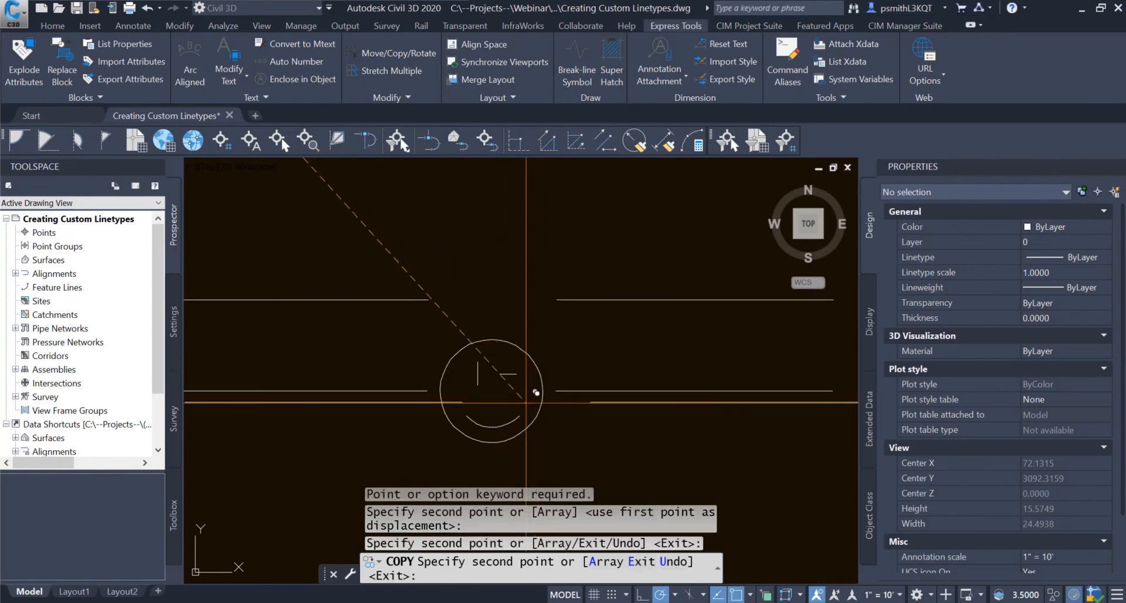
pyautogui.press('Escape')
# - Erase the stray pair of line segments just above the happyface shape
pyautogui.click(561, 301)
pyautogui.click(409, 287)
pyautogui.click(373, 316)
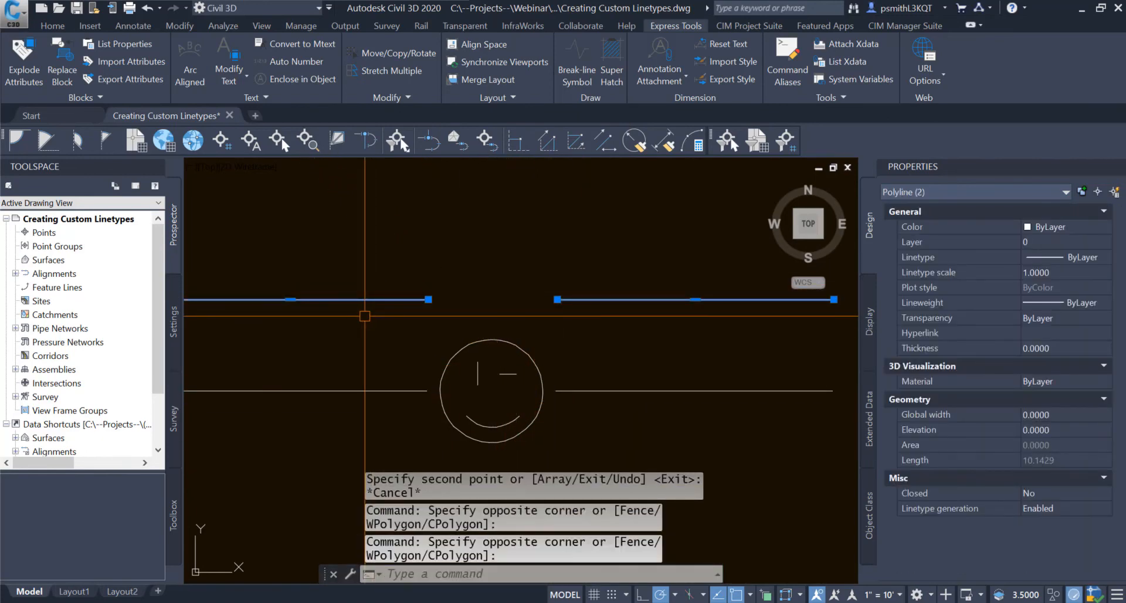
pyautogui.press('Delete')
pyautogui.scroll(-2, 371, 313)
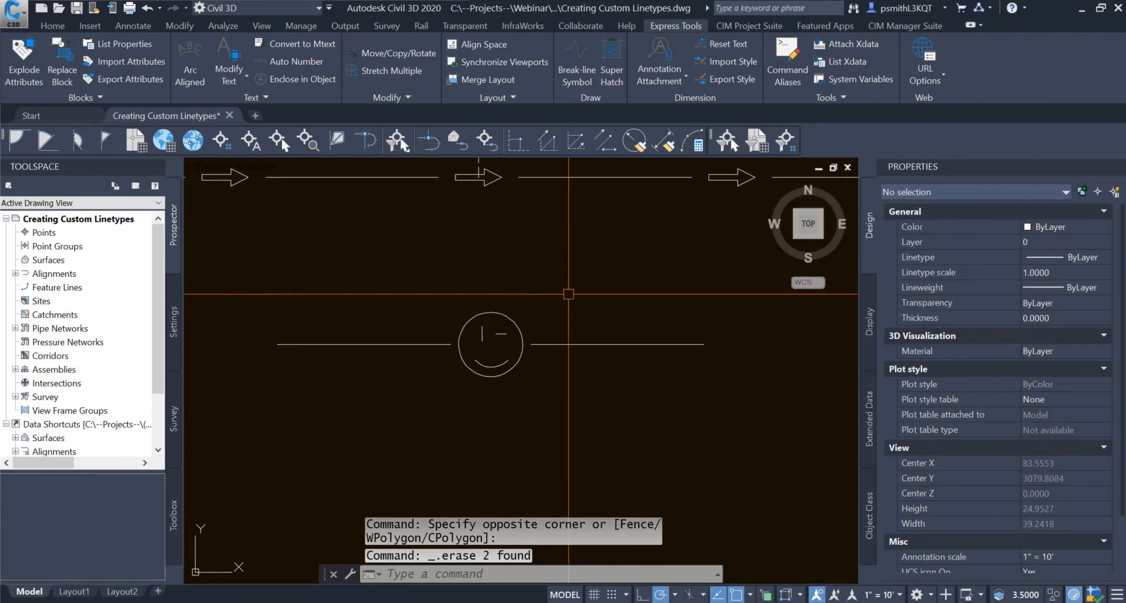
pyautogui.click(659, 263)
pyautogui.click(431, 402)
pyautogui.press('Escape')
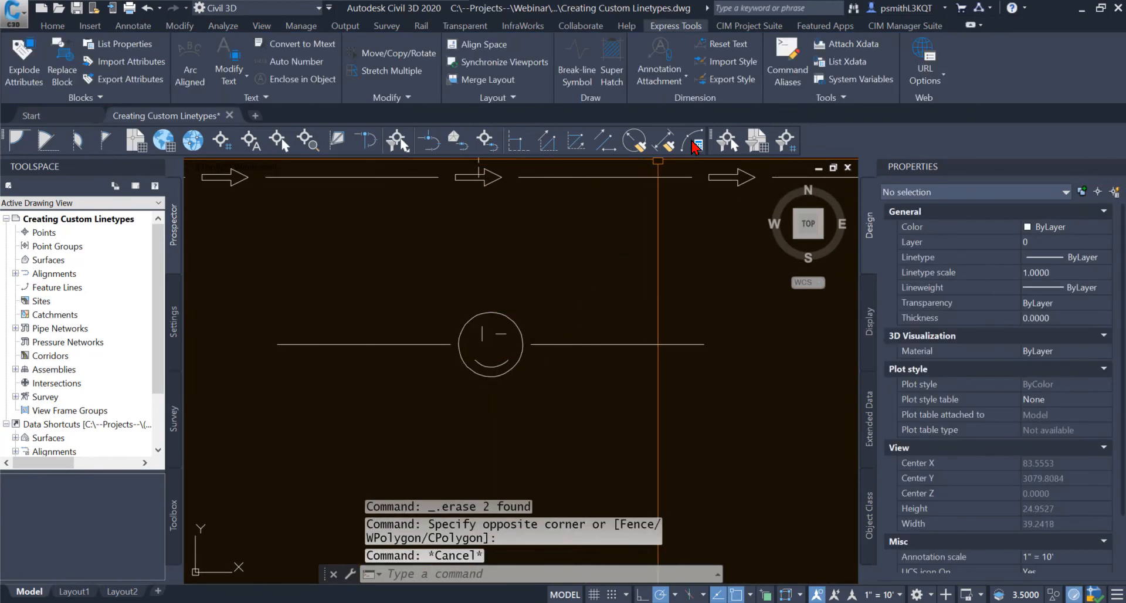
# - Start the Make Linetype express tool and enter happyface as the linetype name and happyt as the description
pyautogui.click(826, 98)
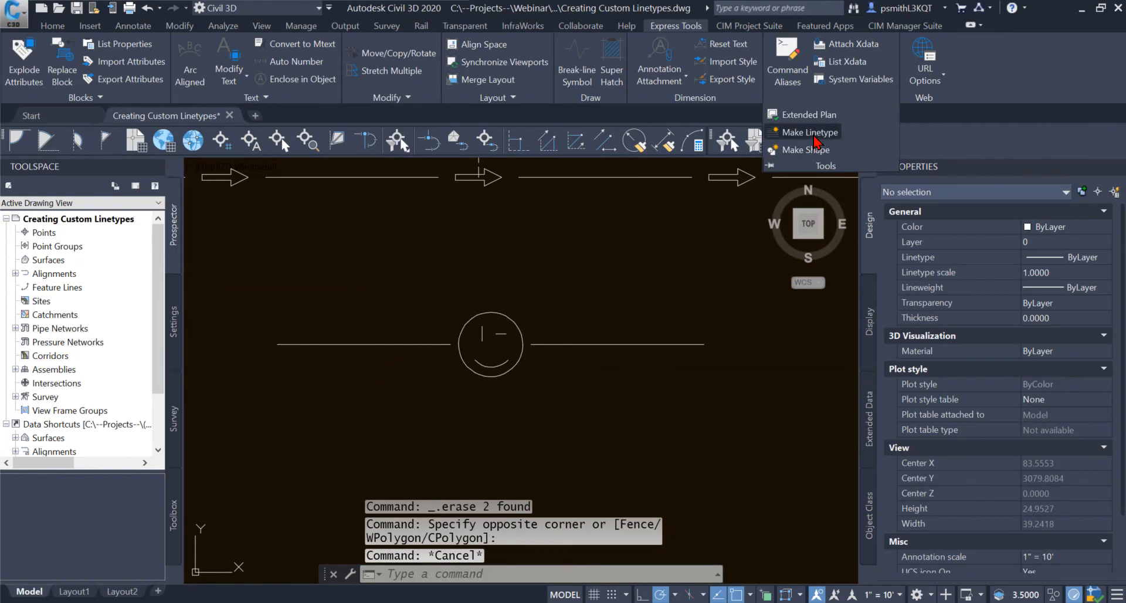
pyautogui.click(814, 135)
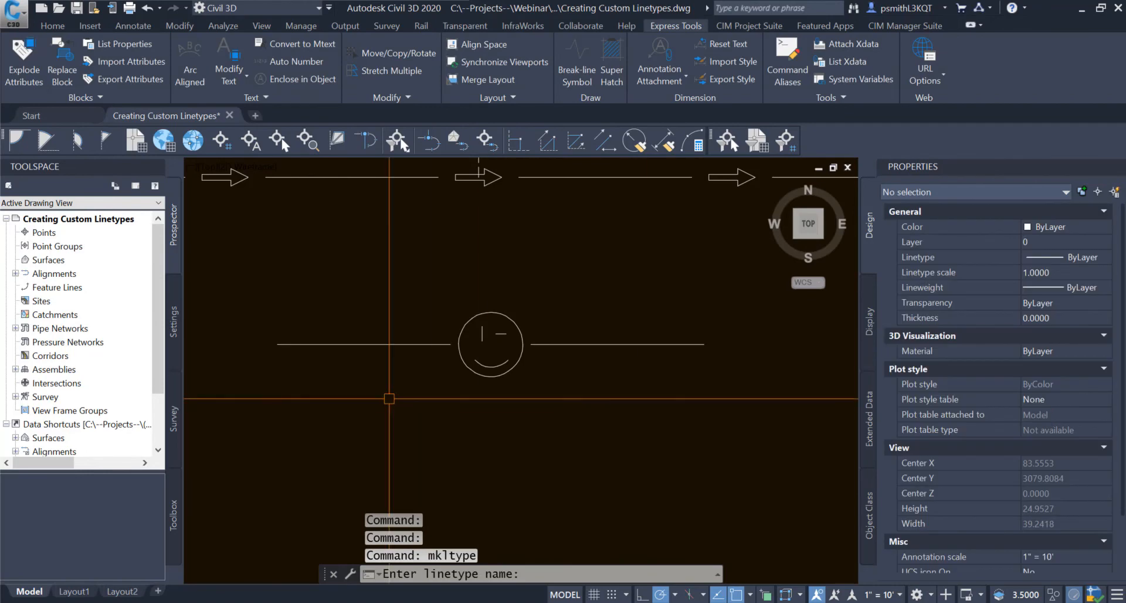
pyautogui.write('happy')
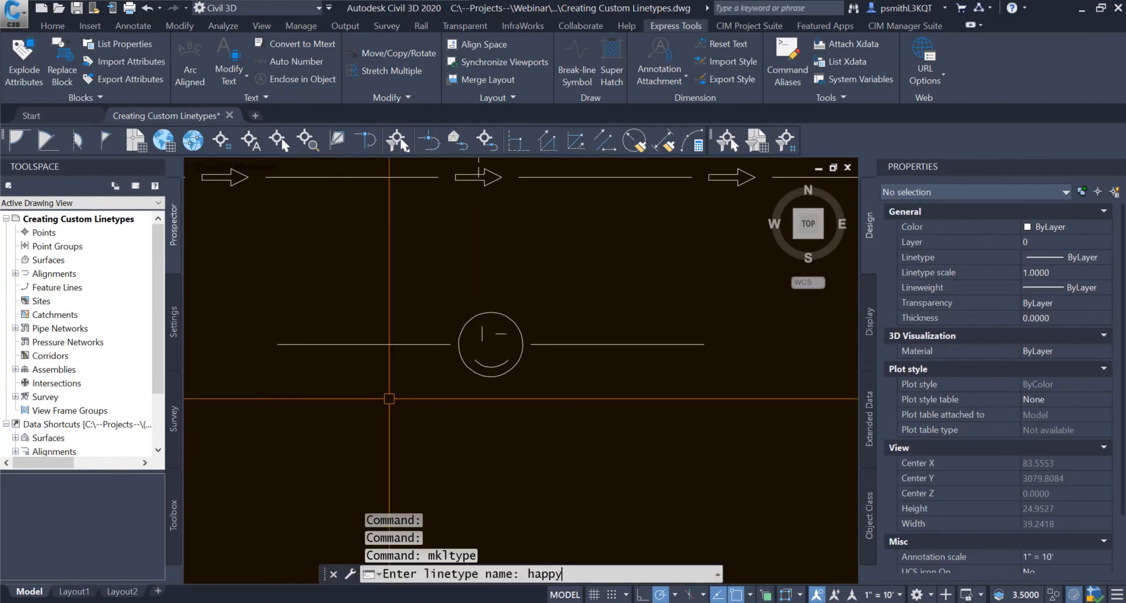
pyautogui.write('face')
pyautogui.press('Return')
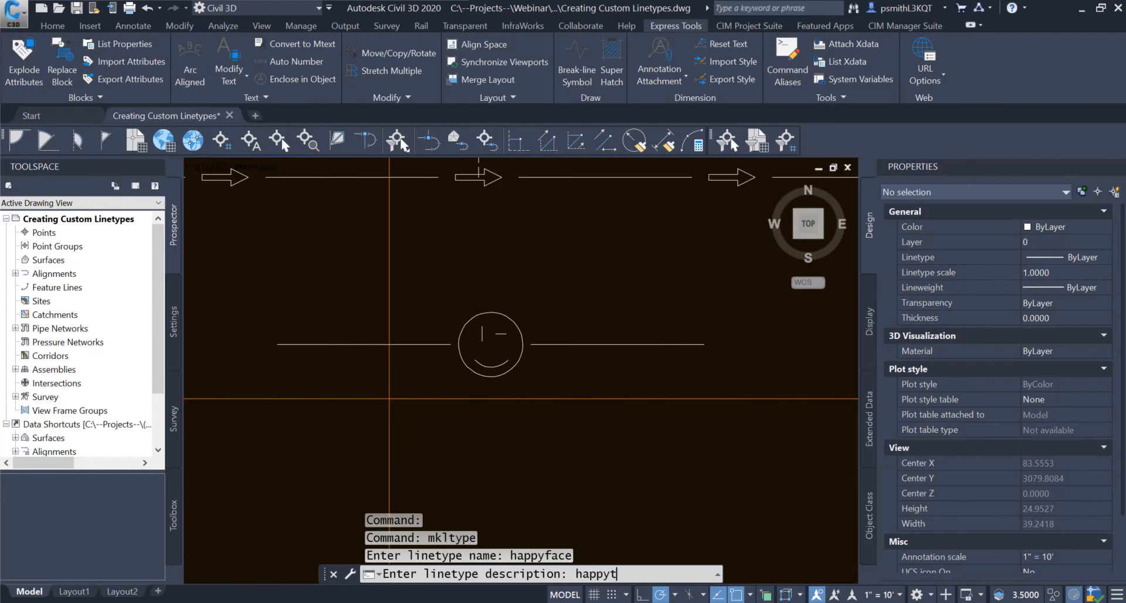
pyautogui.write('happyt')
pyautogui.press('Return')
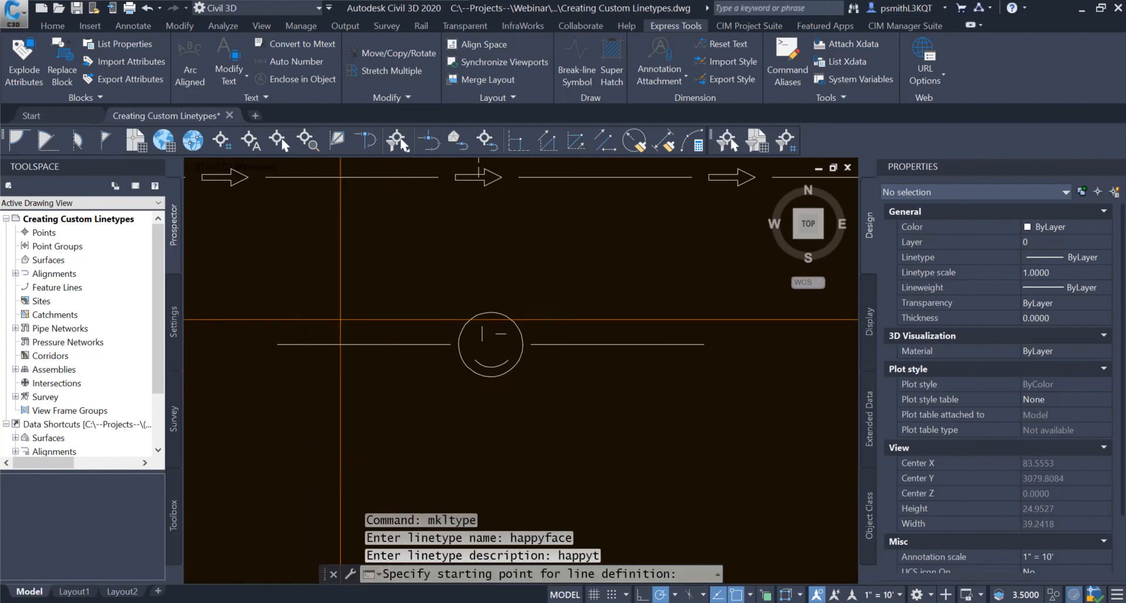
# - Define the linetype from the first segment's outer endpoint to the second segment's near endpoint, using the first segment and the face shape as its objects
pyautogui.click(277, 344)
pyautogui.click(522, 344)
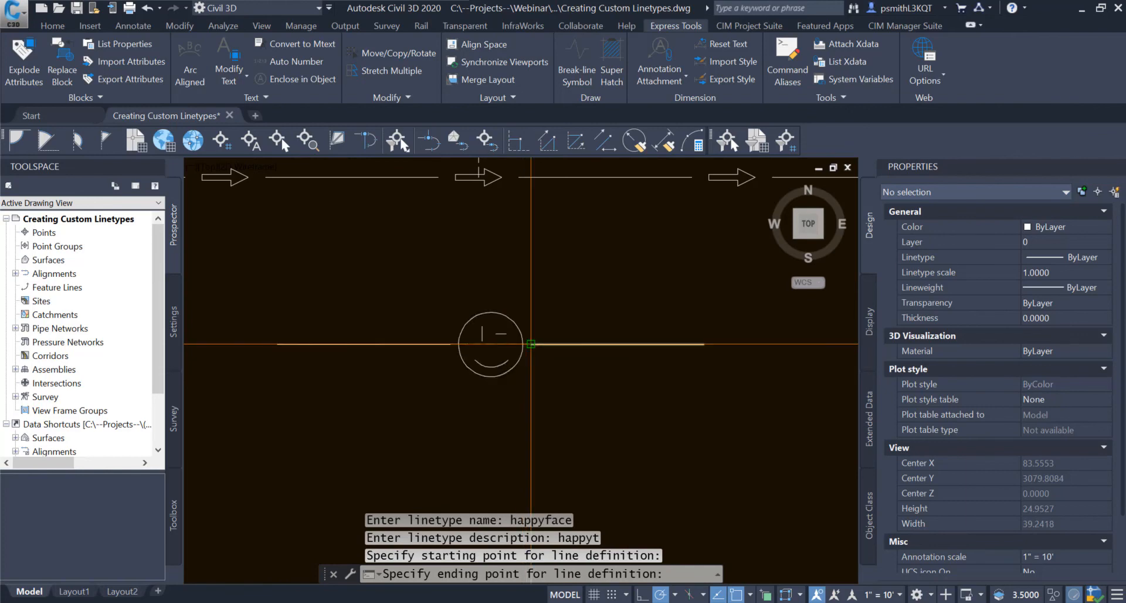
pyautogui.click(525, 309)
pyautogui.click(389, 365)
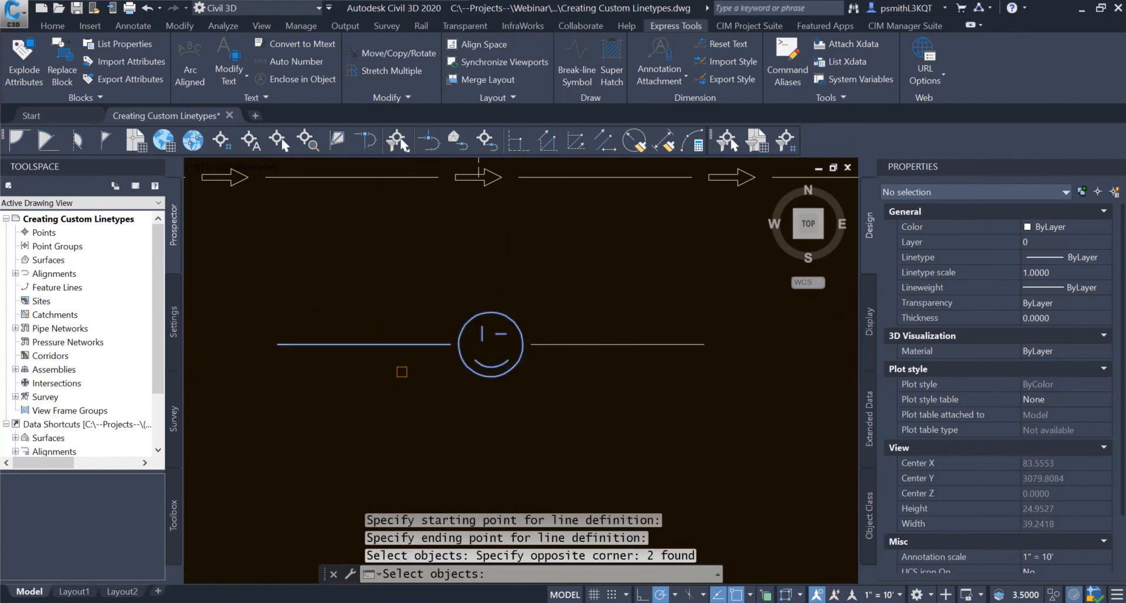
pyautogui.press('Return')
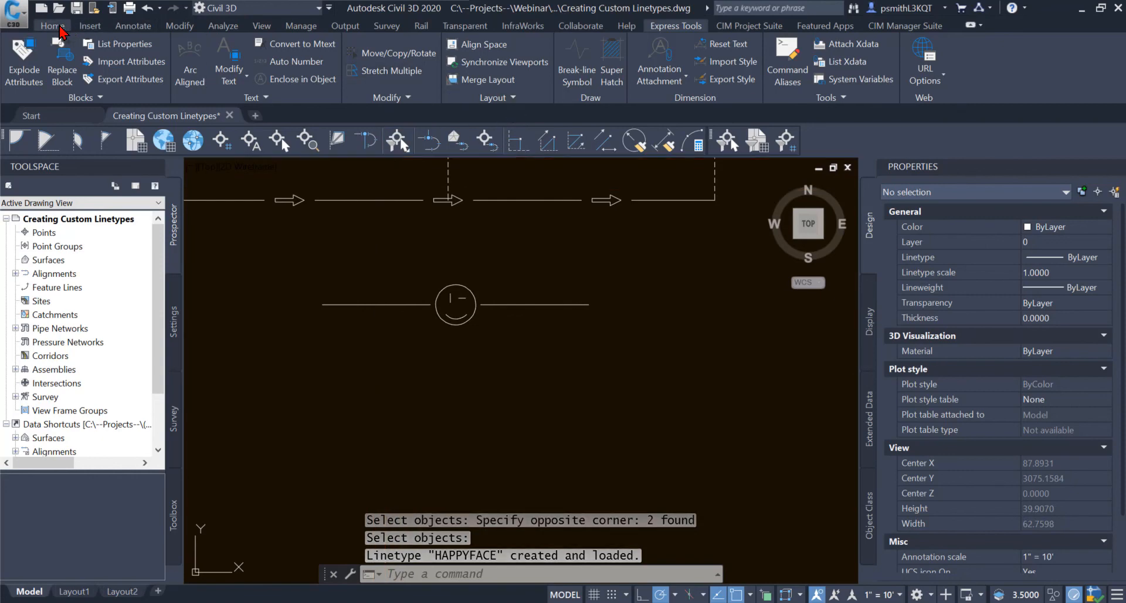
# - Draw a horizontal polyline about 29.67 units long below the happyface pattern
pyautogui.click(53, 26)
pyautogui.click(575, 44)
pyautogui.click(350, 392)
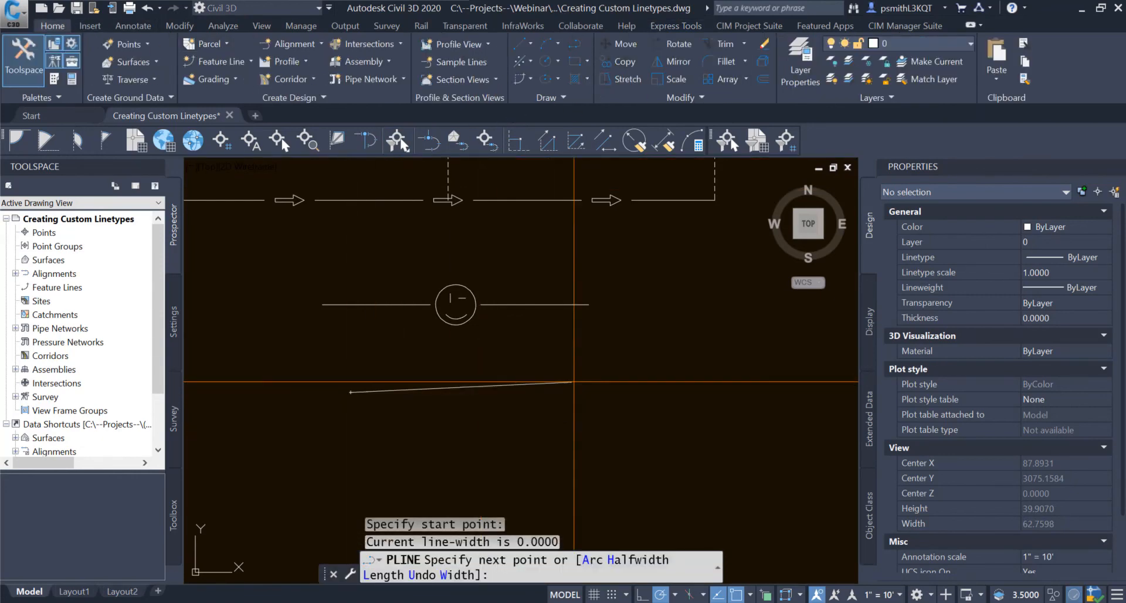
pyautogui.click(668, 392)
pyautogui.press('Escape')
# - Assign the HAPPYFACE linetype to the new polyline
pyautogui.click(693, 411)
pyautogui.click(647, 370)
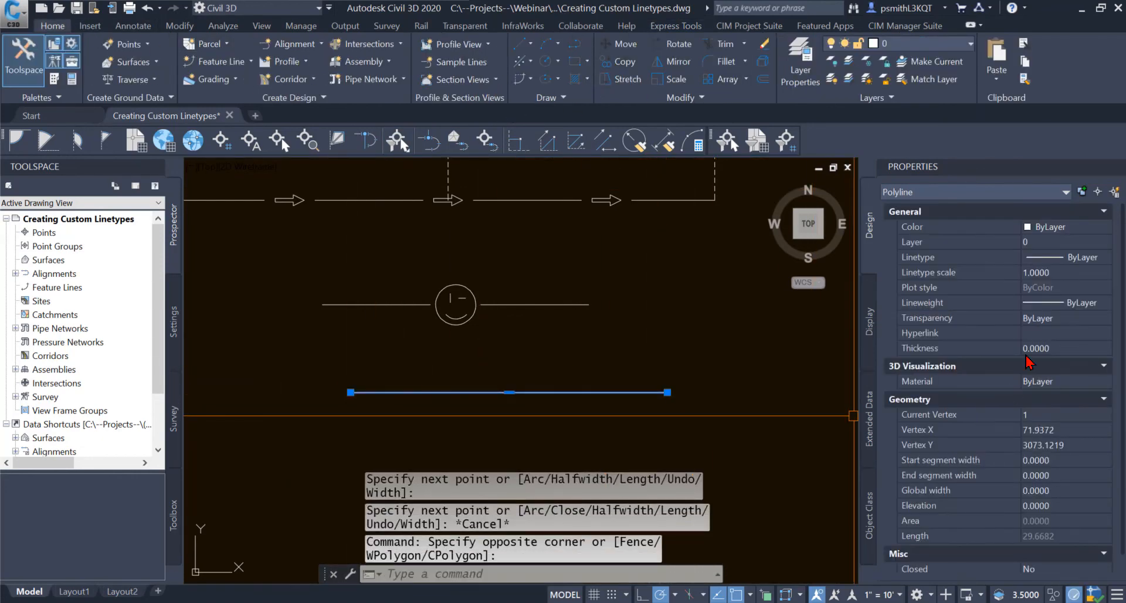
pyautogui.click(1076, 262)
pyautogui.click(1087, 262)
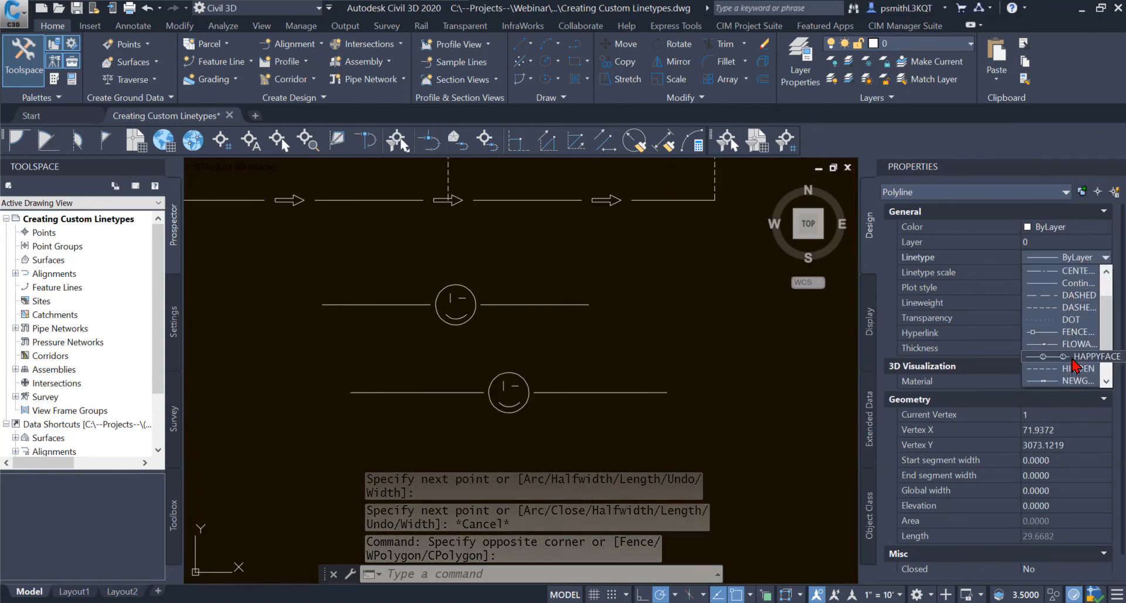
pyautogui.click(1072, 358)
pyautogui.press('Escape')
# - Stretch the happyface polyline's right endpoint far to the right and slightly upward so that the pattern repeats along it
pyautogui.moveTo(646, 422); pyautogui.dragTo(568, 385, button='middle')
pyautogui.click(572, 346)
pyautogui.click(548, 366)
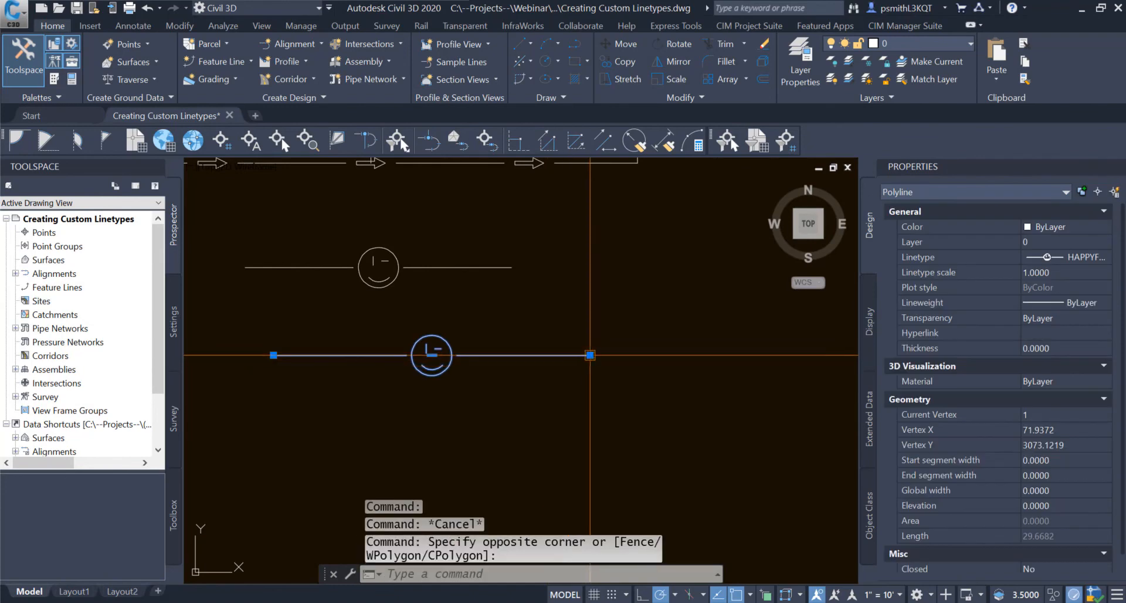
pyautogui.click(590, 355)
pyautogui.scroll(-5, 754, 340)
pyautogui.moveTo(753, 345)
pyautogui.mouseDown(button='middle')
pyautogui.moveTo(612, 338)
pyautogui.moveTo(491, 393)
pyautogui.mouseUp(button='middle')
pyautogui.click(723, 320)
pyautogui.press('Escape')
pyautogui.scroll(2, 586, 353)
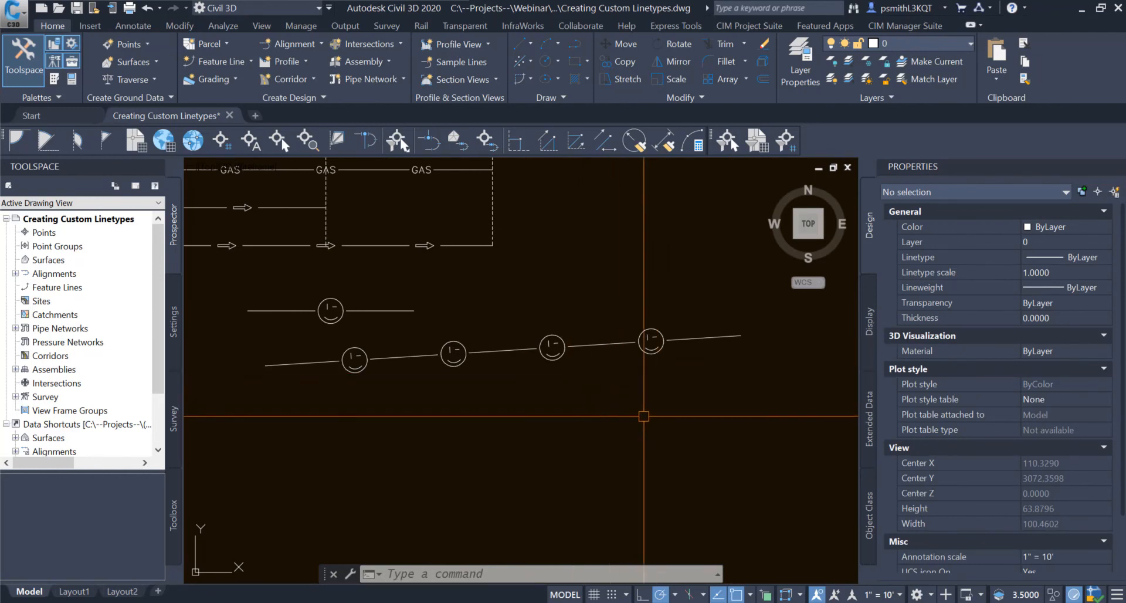
pyautogui.scroll(-2, 557, 378)
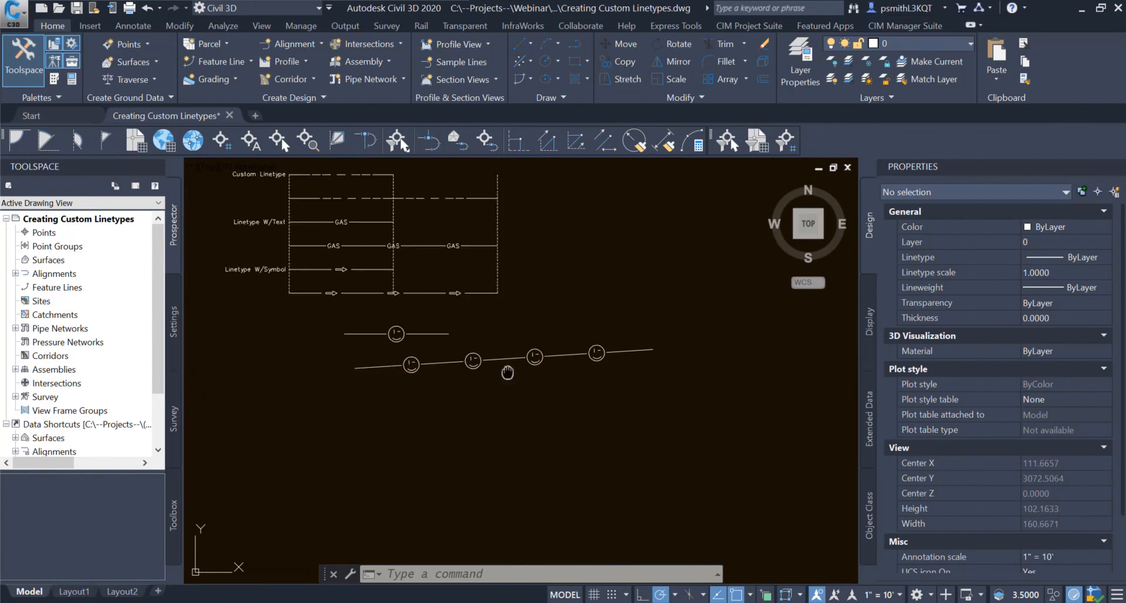
pyautogui.moveTo(556, 378); pyautogui.dragTo(564, 411, button='middle')
# - Switch to the Custom Linetypes.pptx presentation in PowerPoint, present slide 6 about the CTC CIM Manager Suite, and end the slide show
pyautogui.click(281, 602)
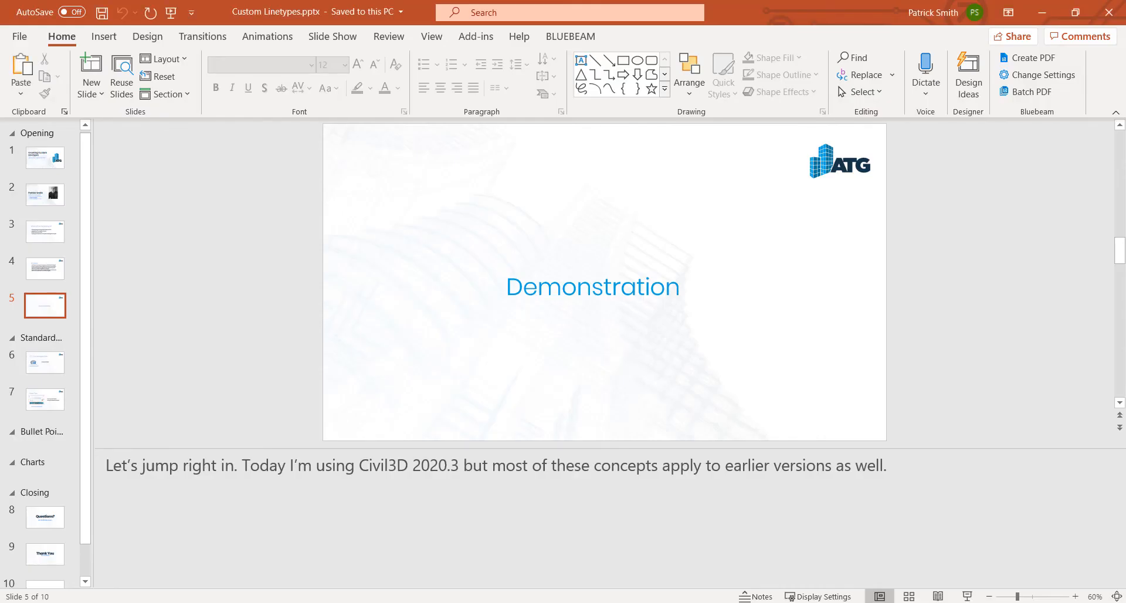
pyautogui.click(48, 365)
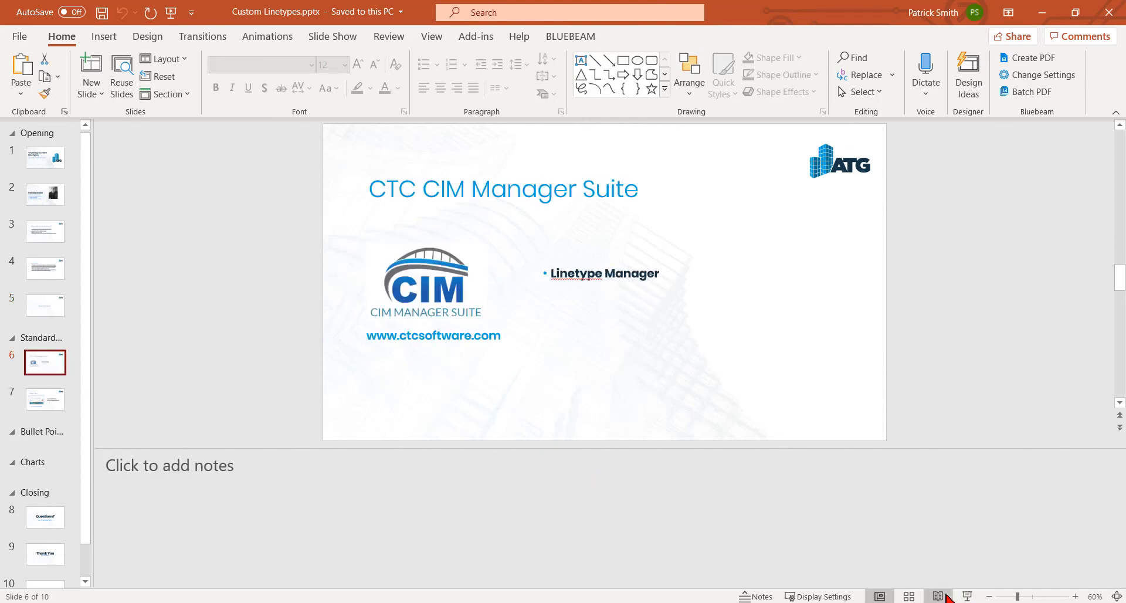
pyautogui.click(967, 596)
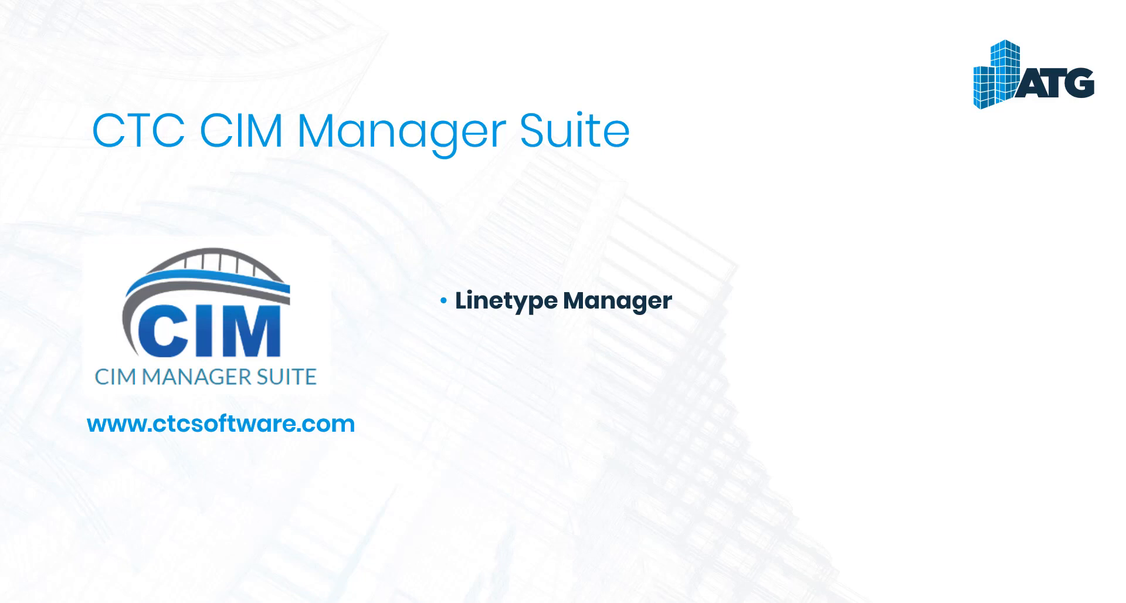
pyautogui.press('Escape')
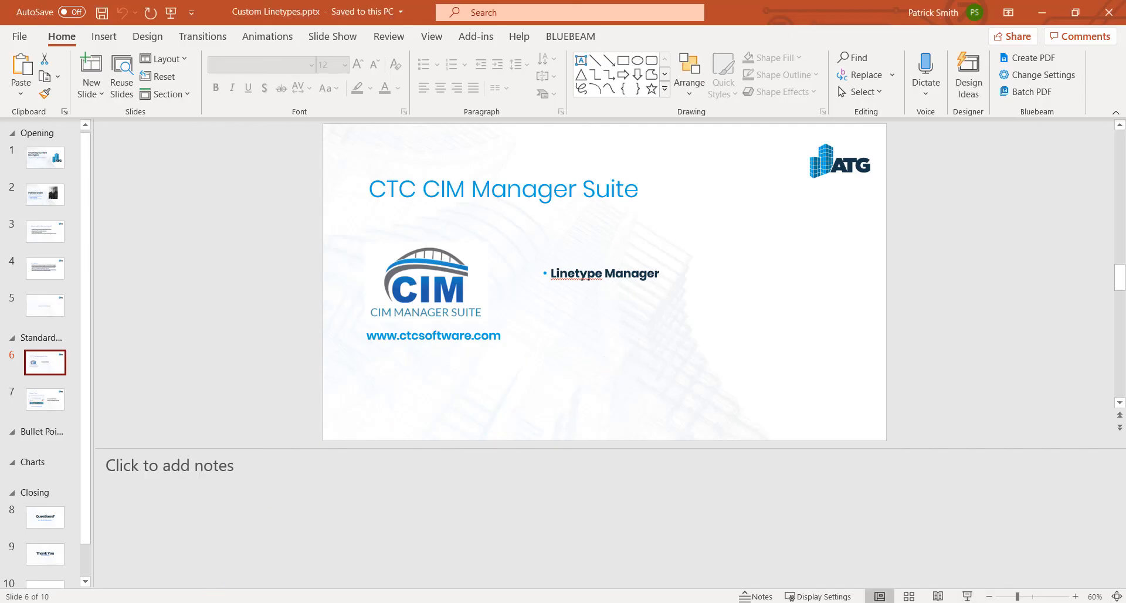
# - Switch to the Firefox window showing the atgusa.com home page and open the site's Products page
pyautogui.hotkey('alt', 'Tab')
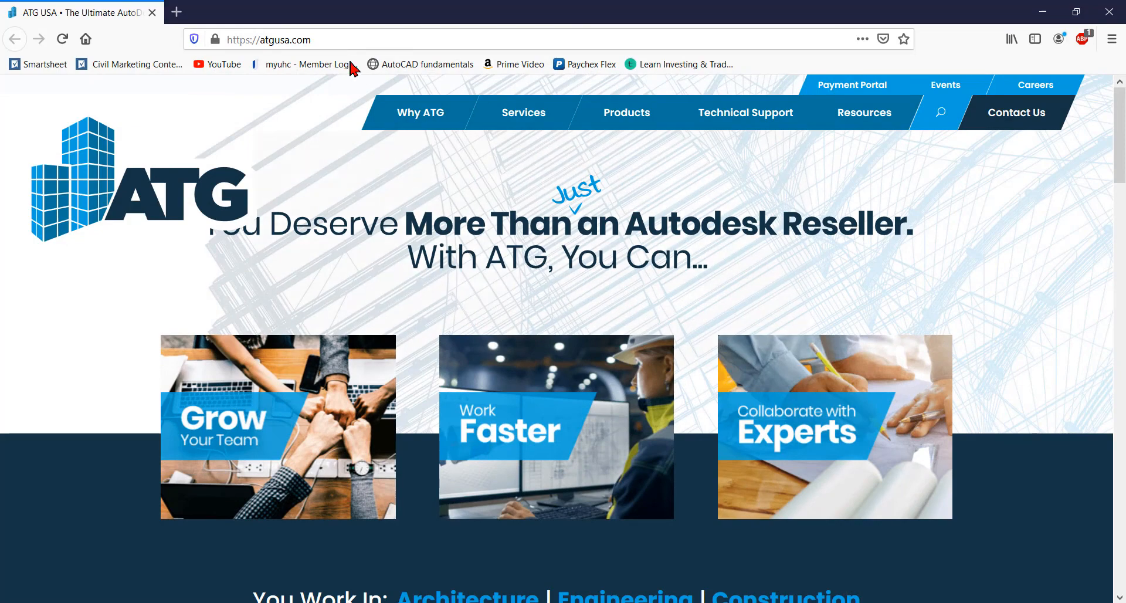
pyautogui.click(329, 39)
pyautogui.press('Escape')
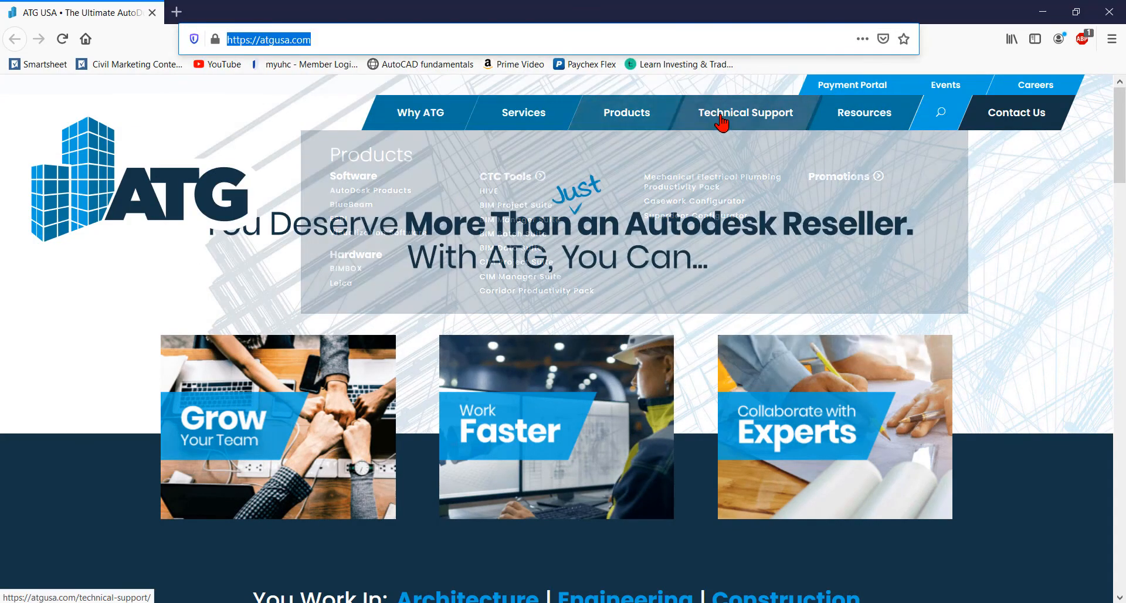
pyautogui.moveTo(636, 120)
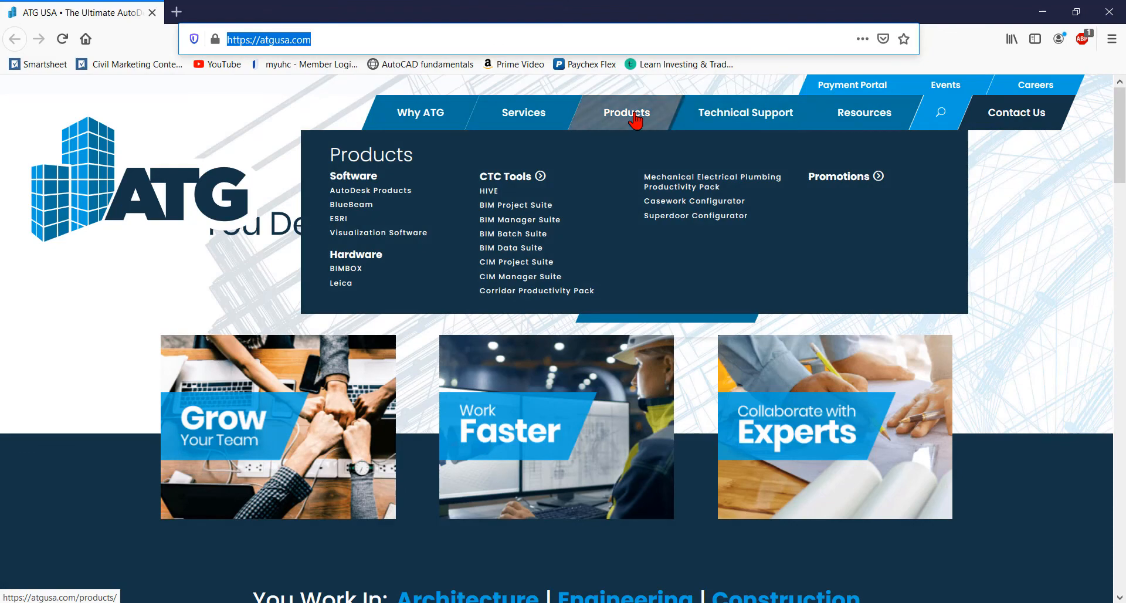
pyautogui.click(613, 114)
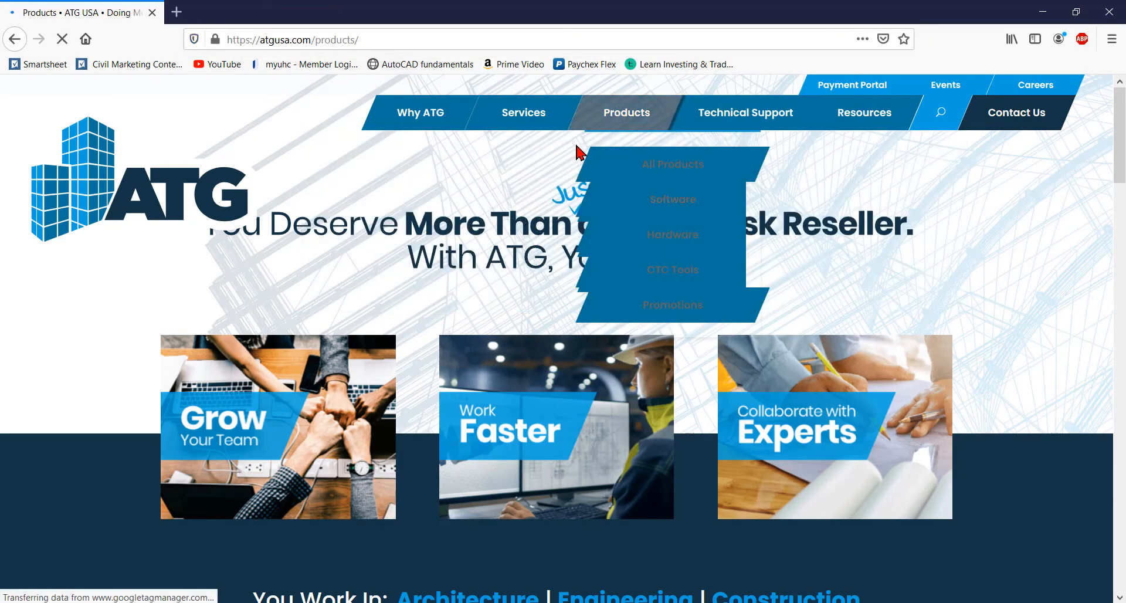
# - Find the CTC Tools list on the Products page and open the CIM Manager Suite page
pyautogui.scroll(-15, 509, 292)
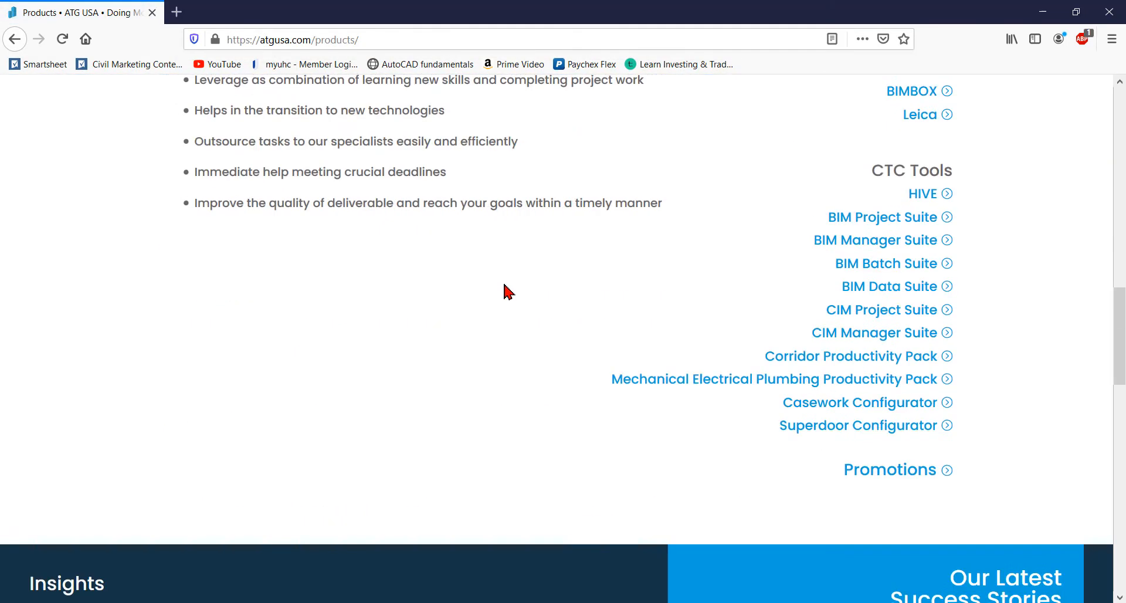
pyautogui.scroll(-8, 509, 292)
pyautogui.scroll(8, 511, 292)
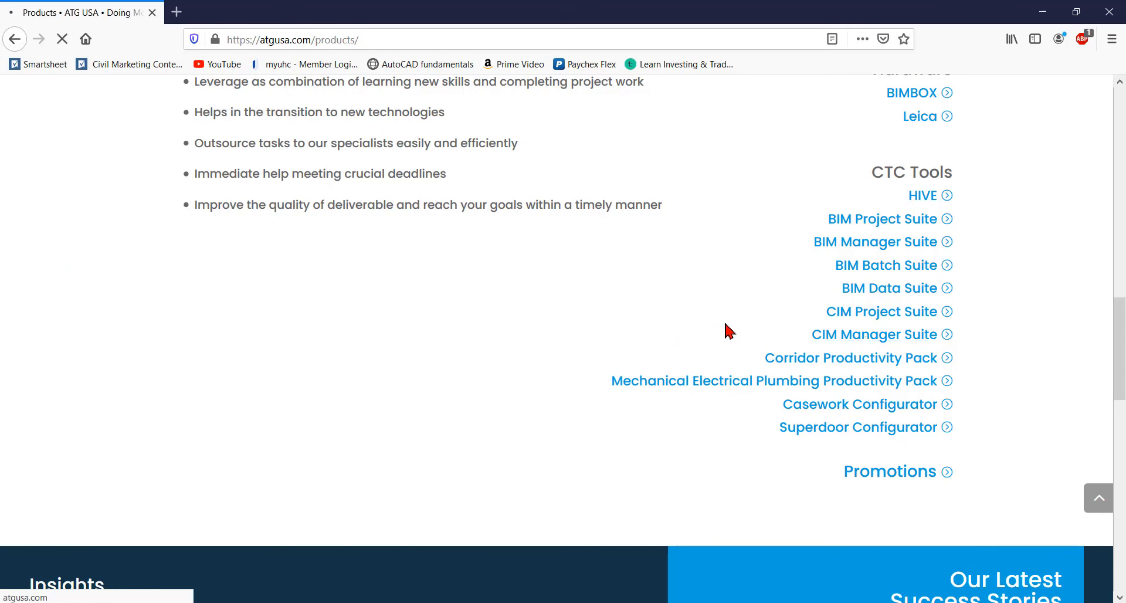
pyautogui.click(893, 335)
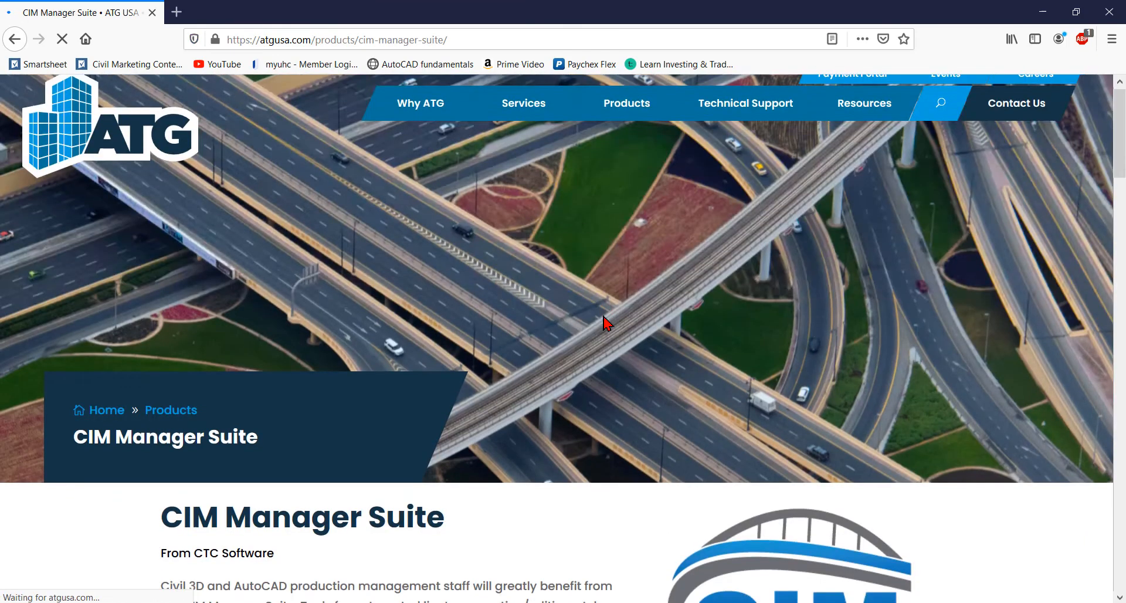
# - Look through the CIM Manager Suite page down to its Brochure and Try Free links
pyautogui.scroll(-6, 603, 315)
pyautogui.scroll(-4, 412, 239)
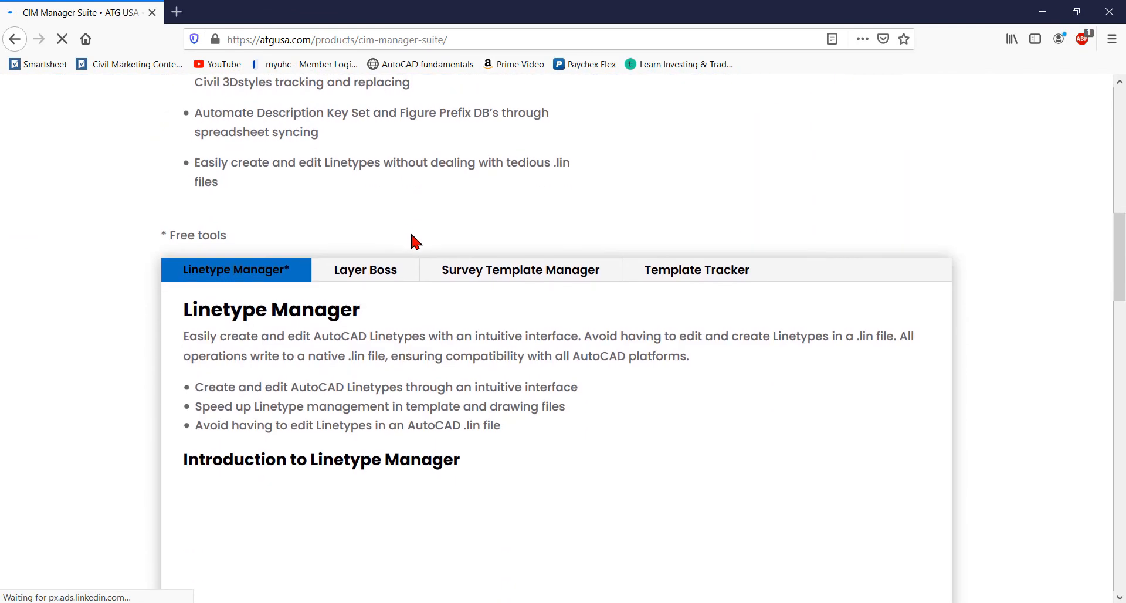
pyautogui.scroll(-10, 269, 201)
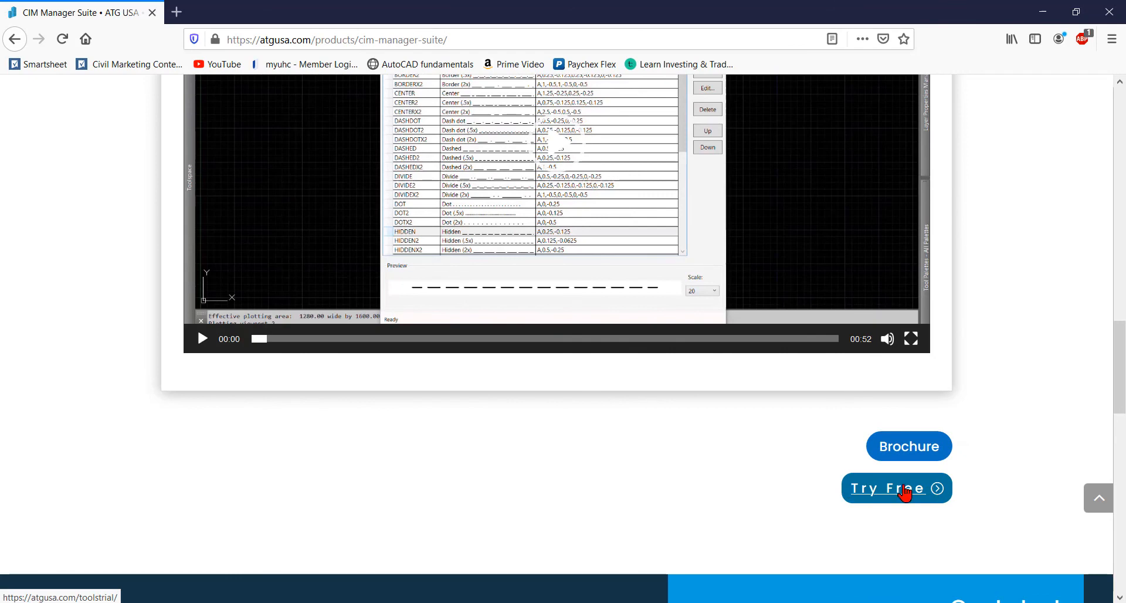
pyautogui.scroll(-1, 722, 446)
# - Review the Linetype Manager description, briefly highlighting it together with the Introduction to Linetype Manager heading
pyautogui.scroll(5, 721, 452)
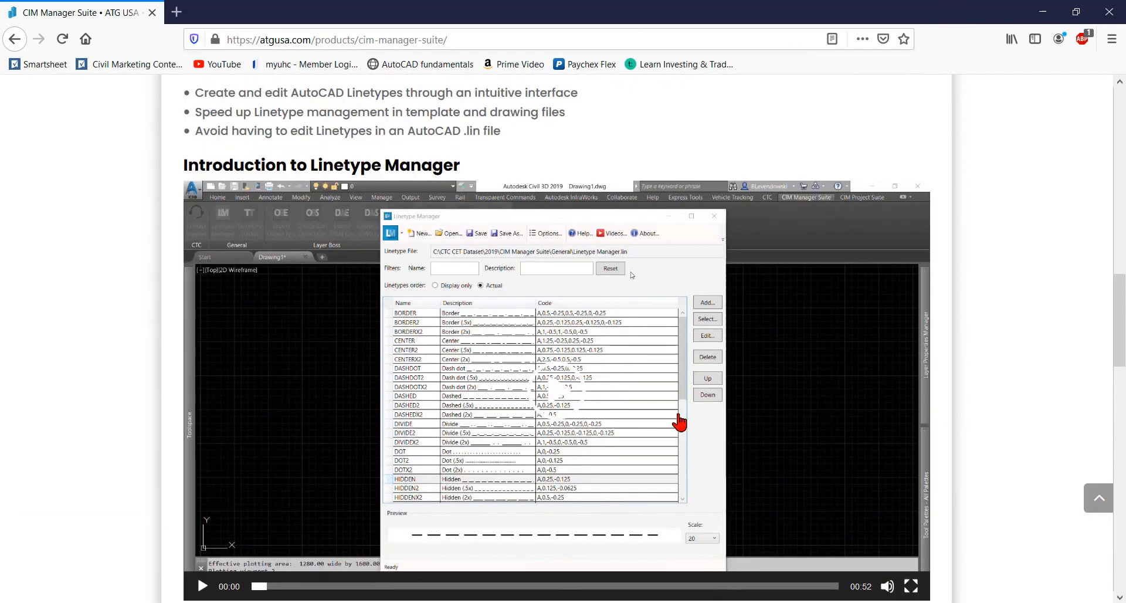
pyautogui.scroll(2, 283, 226)
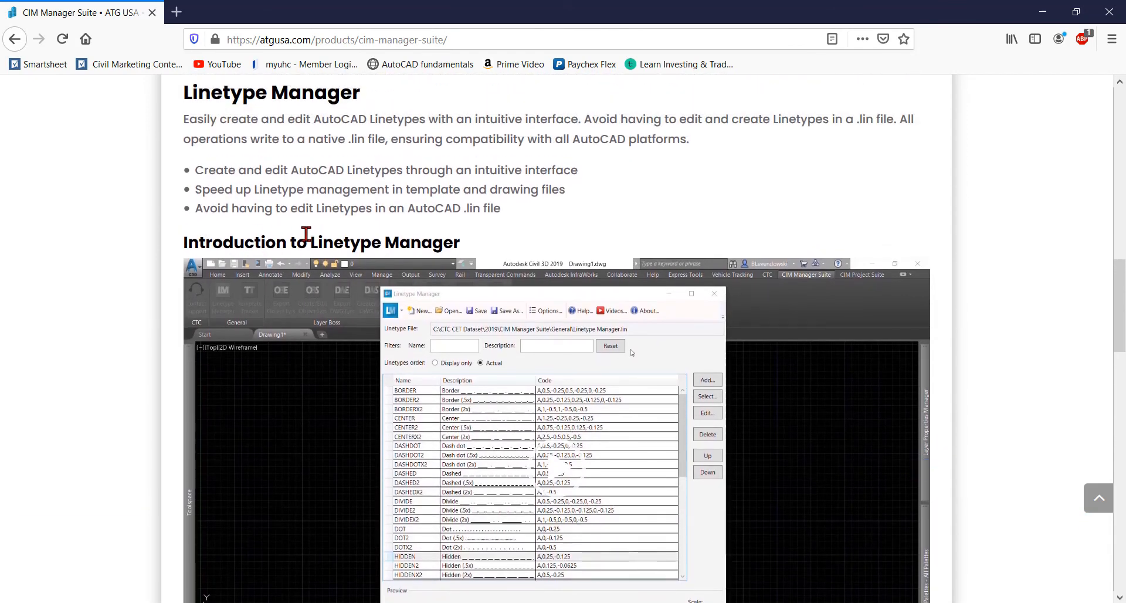
pyautogui.scroll(-2, 364, 242)
pyautogui.scroll(4, 305, 244)
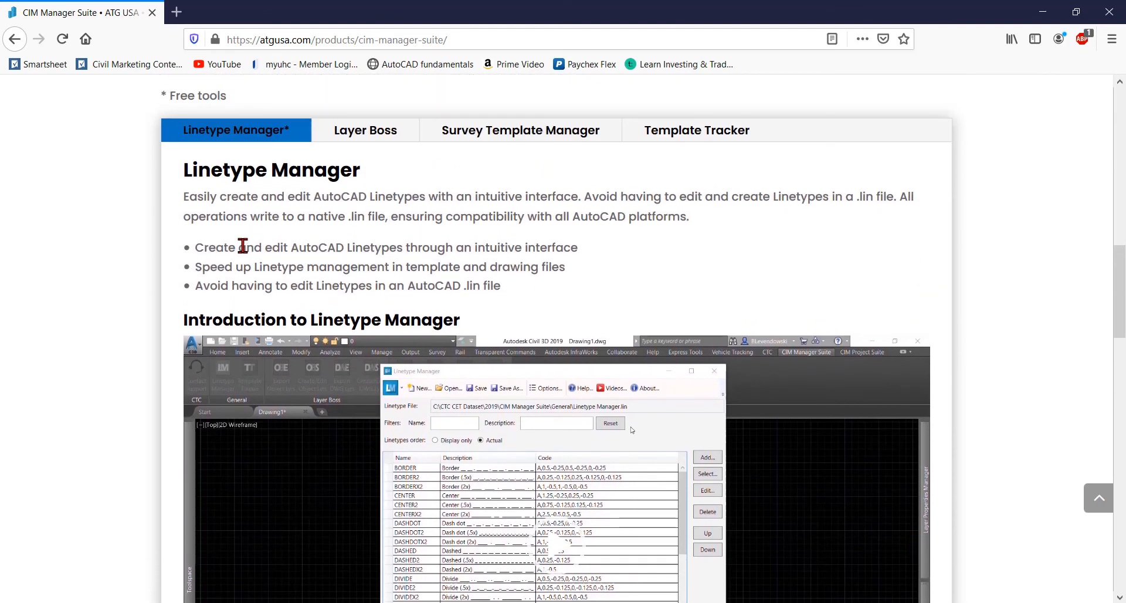
pyautogui.moveTo(463, 326); pyautogui.dragTo(171, 166)
pyautogui.click(138, 202)
# - Examine the Linetype Manager video section and briefly highlight the heading above the video, clearing the selection
pyautogui.scroll(-5, 126, 261)
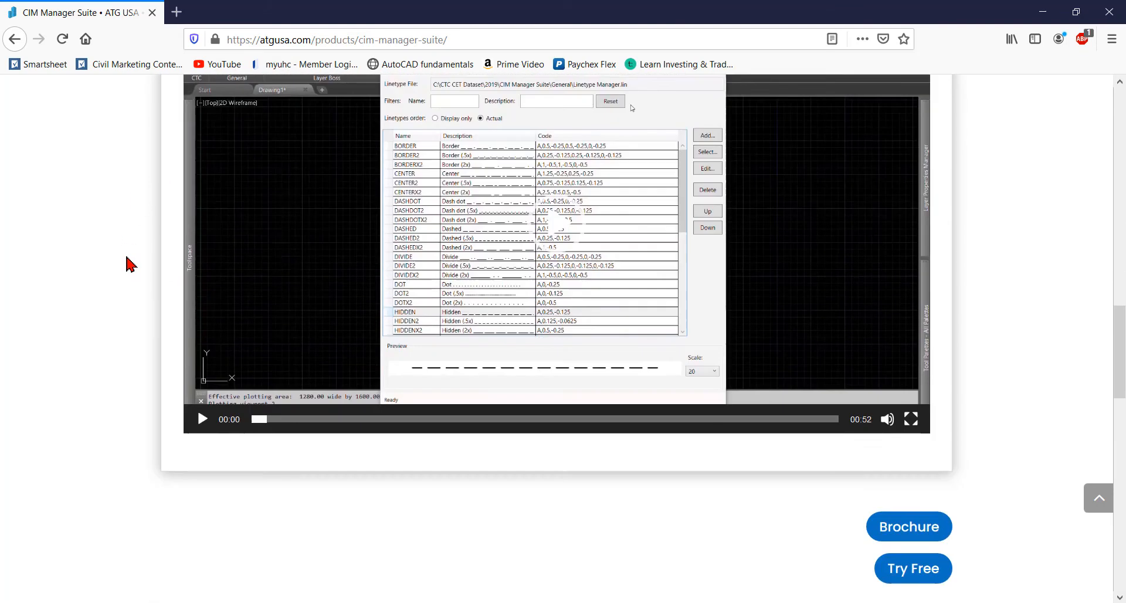
pyautogui.scroll(3, 651, 453)
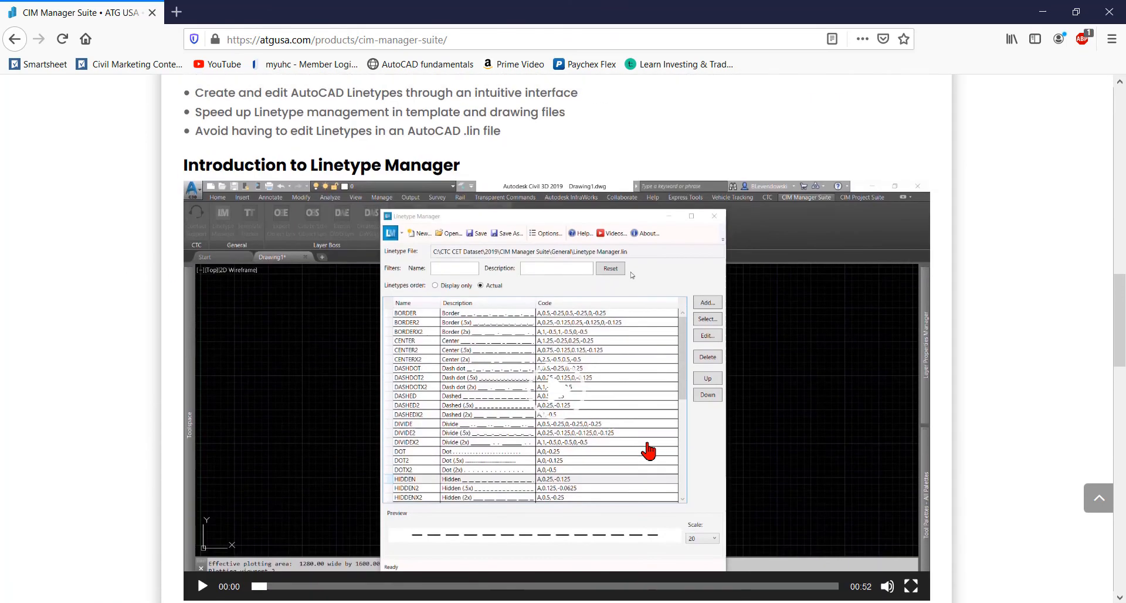
pyautogui.moveTo(174, 161); pyautogui.dragTo(425, 154)
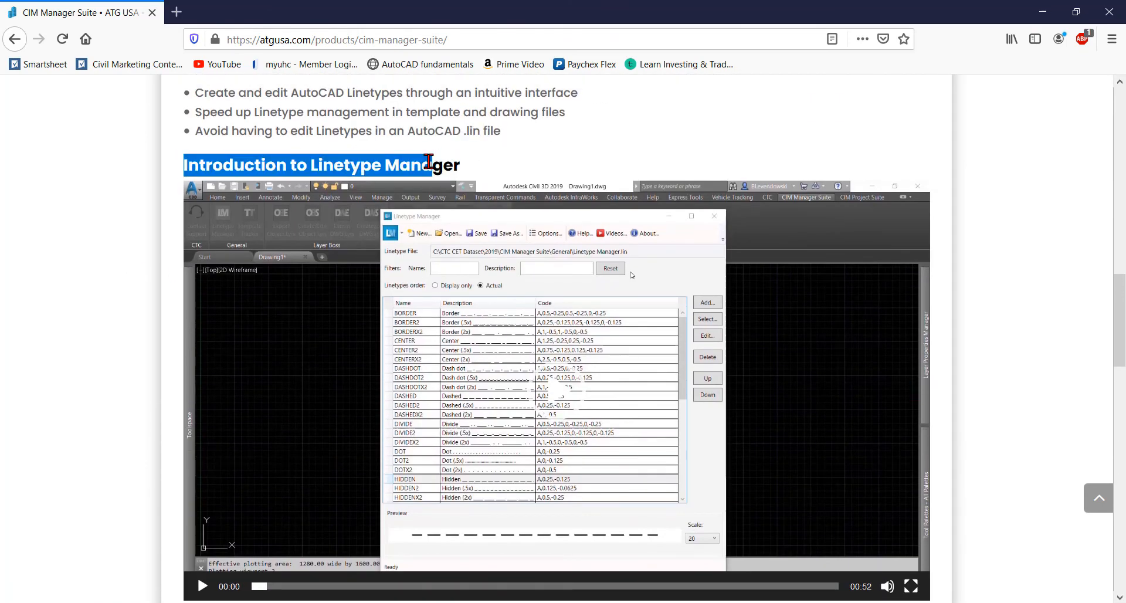
pyautogui.click(499, 161)
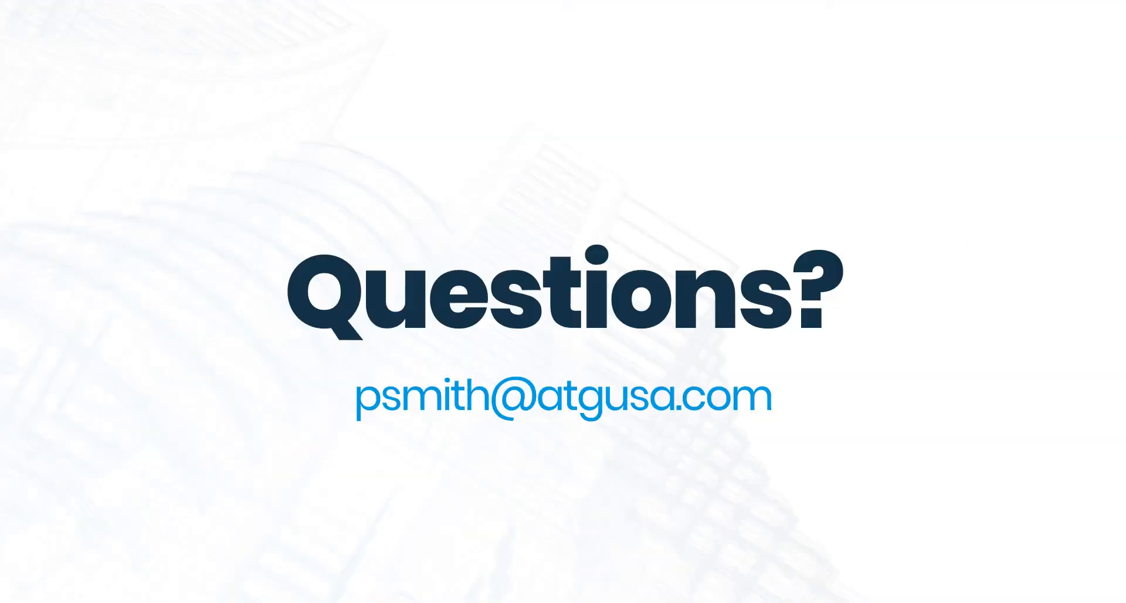